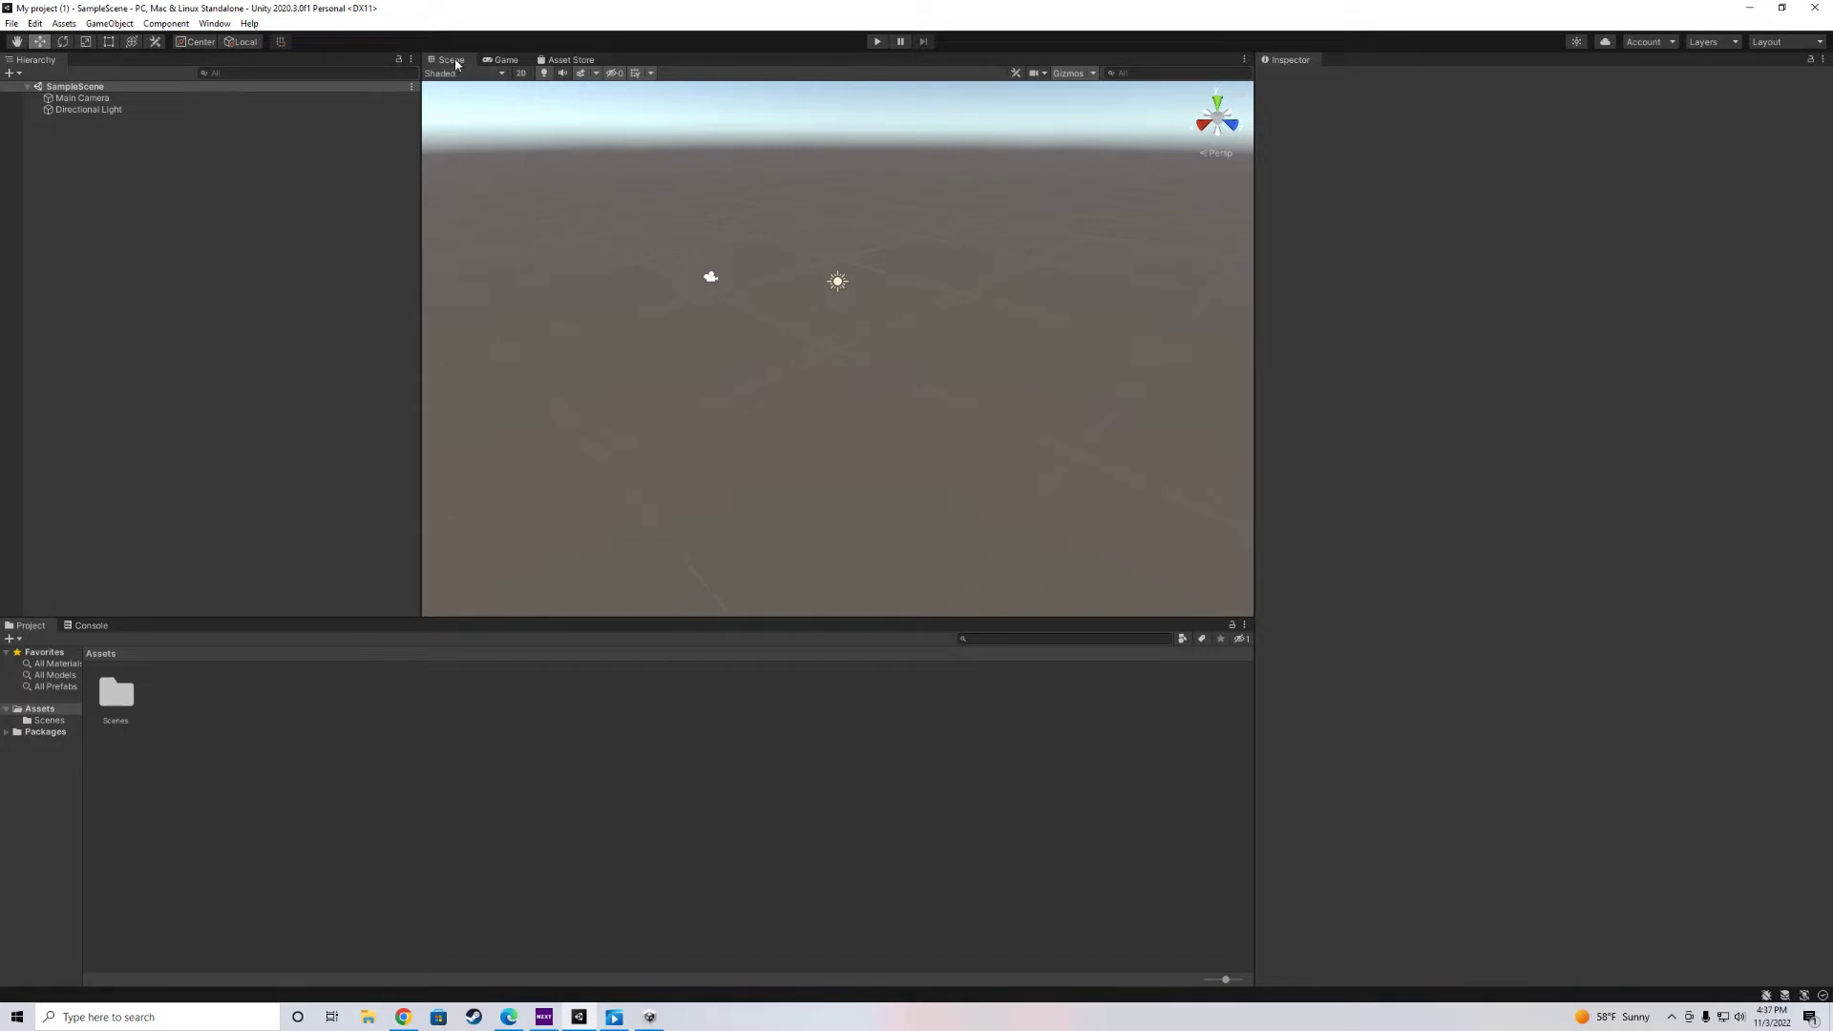
Switch to the Unity Asset Store website in the browser, search for FLOODED GROUNDS and open the Flooded Grounds package page.
{"action": "left_click", "coordinate": [501, 60]}
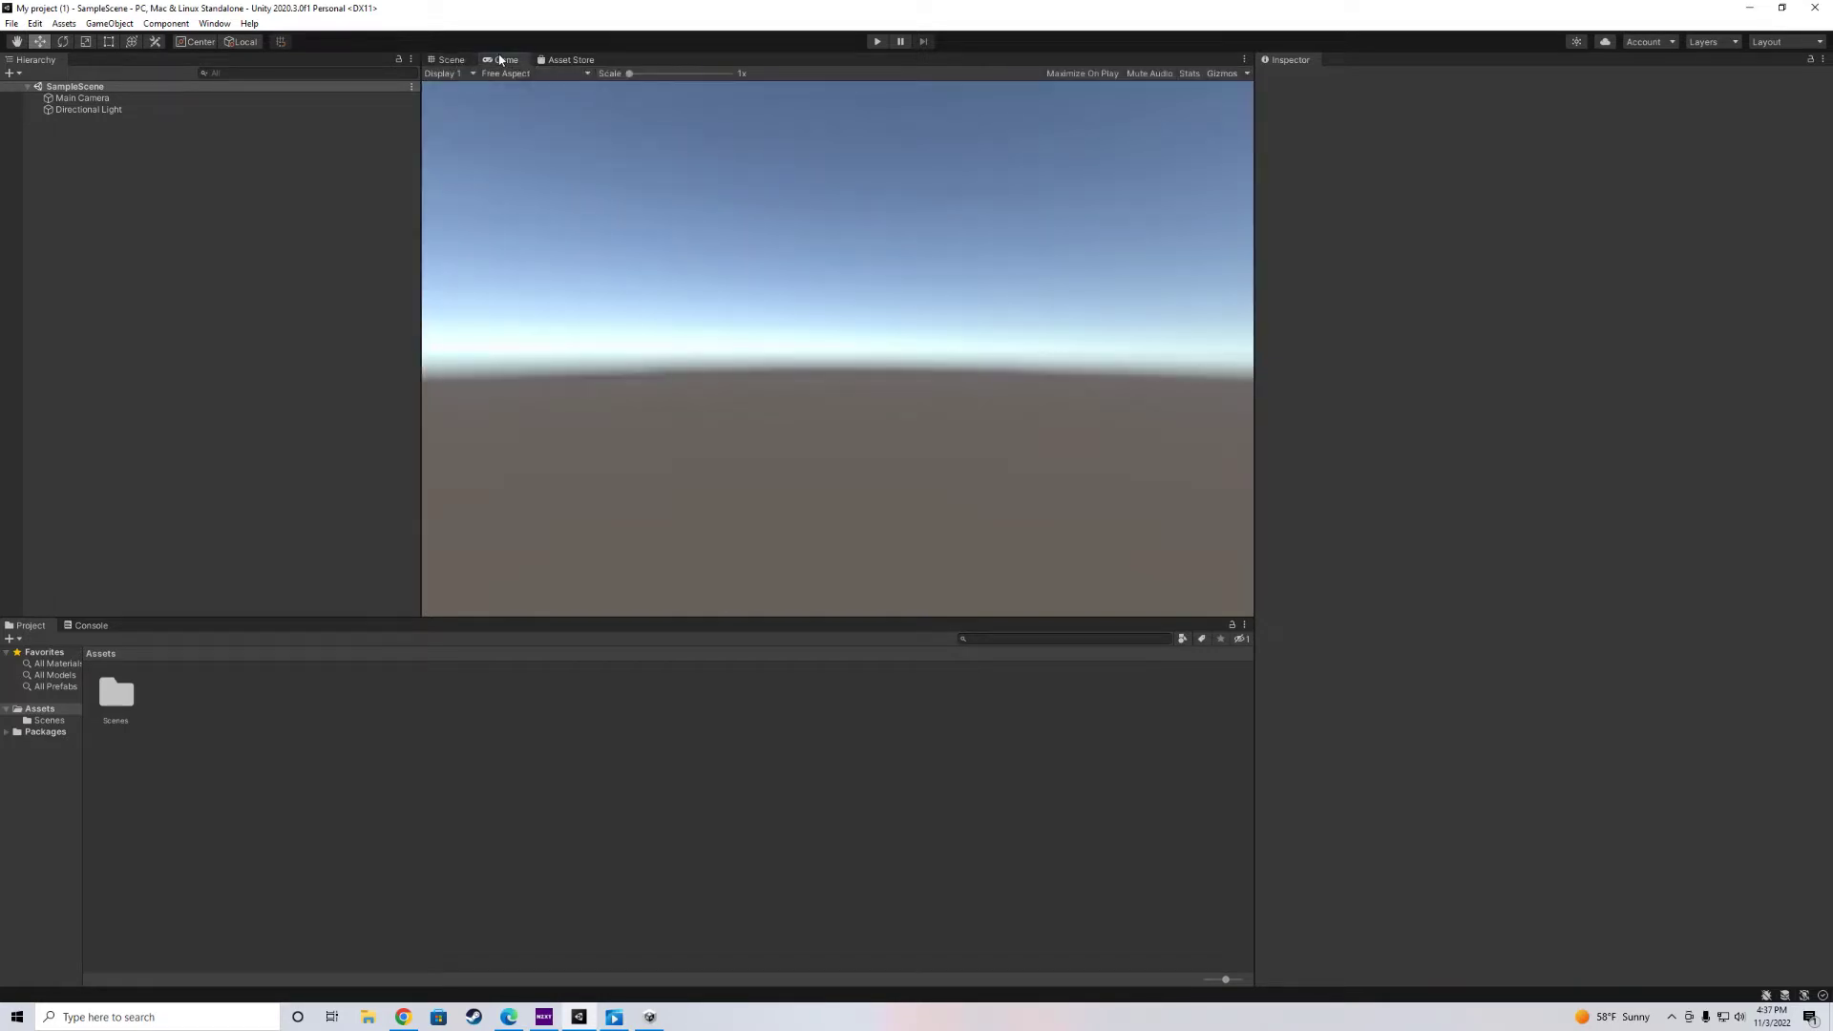
{"action": "left_click", "coordinate": [561, 60]}
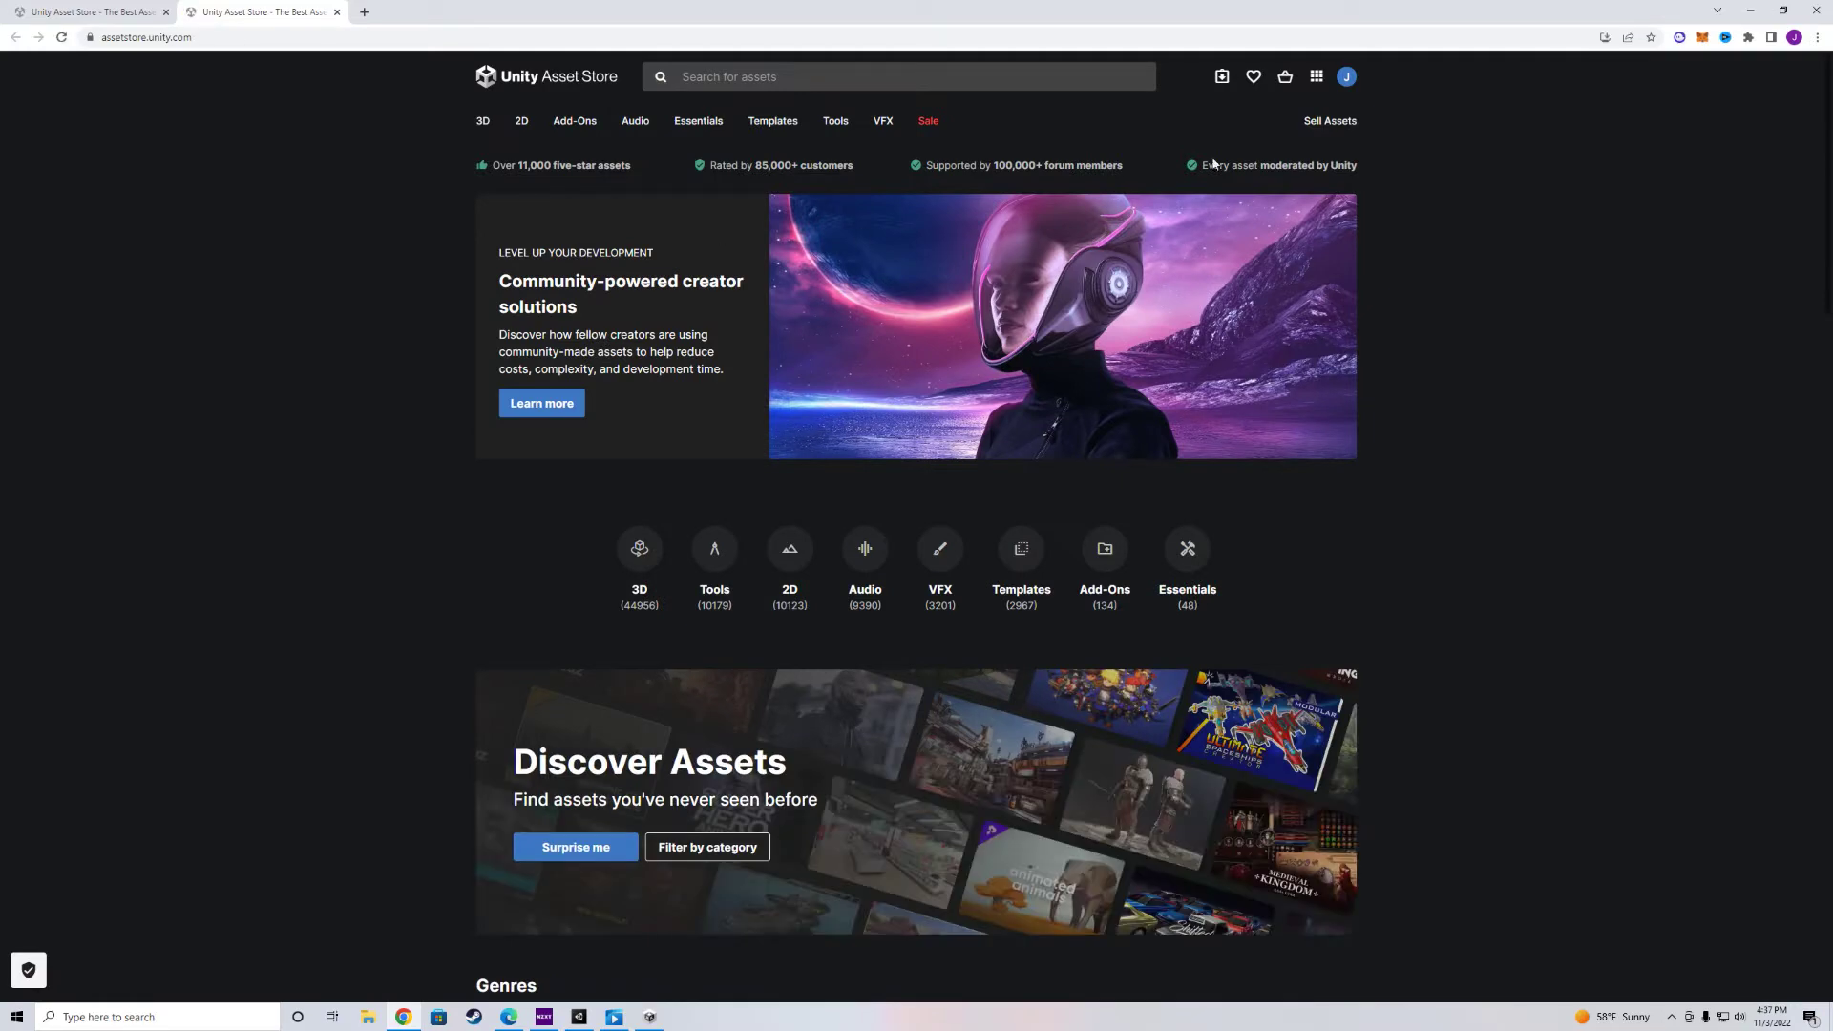
{"action": "left_click", "coordinate": [1339, 118]}
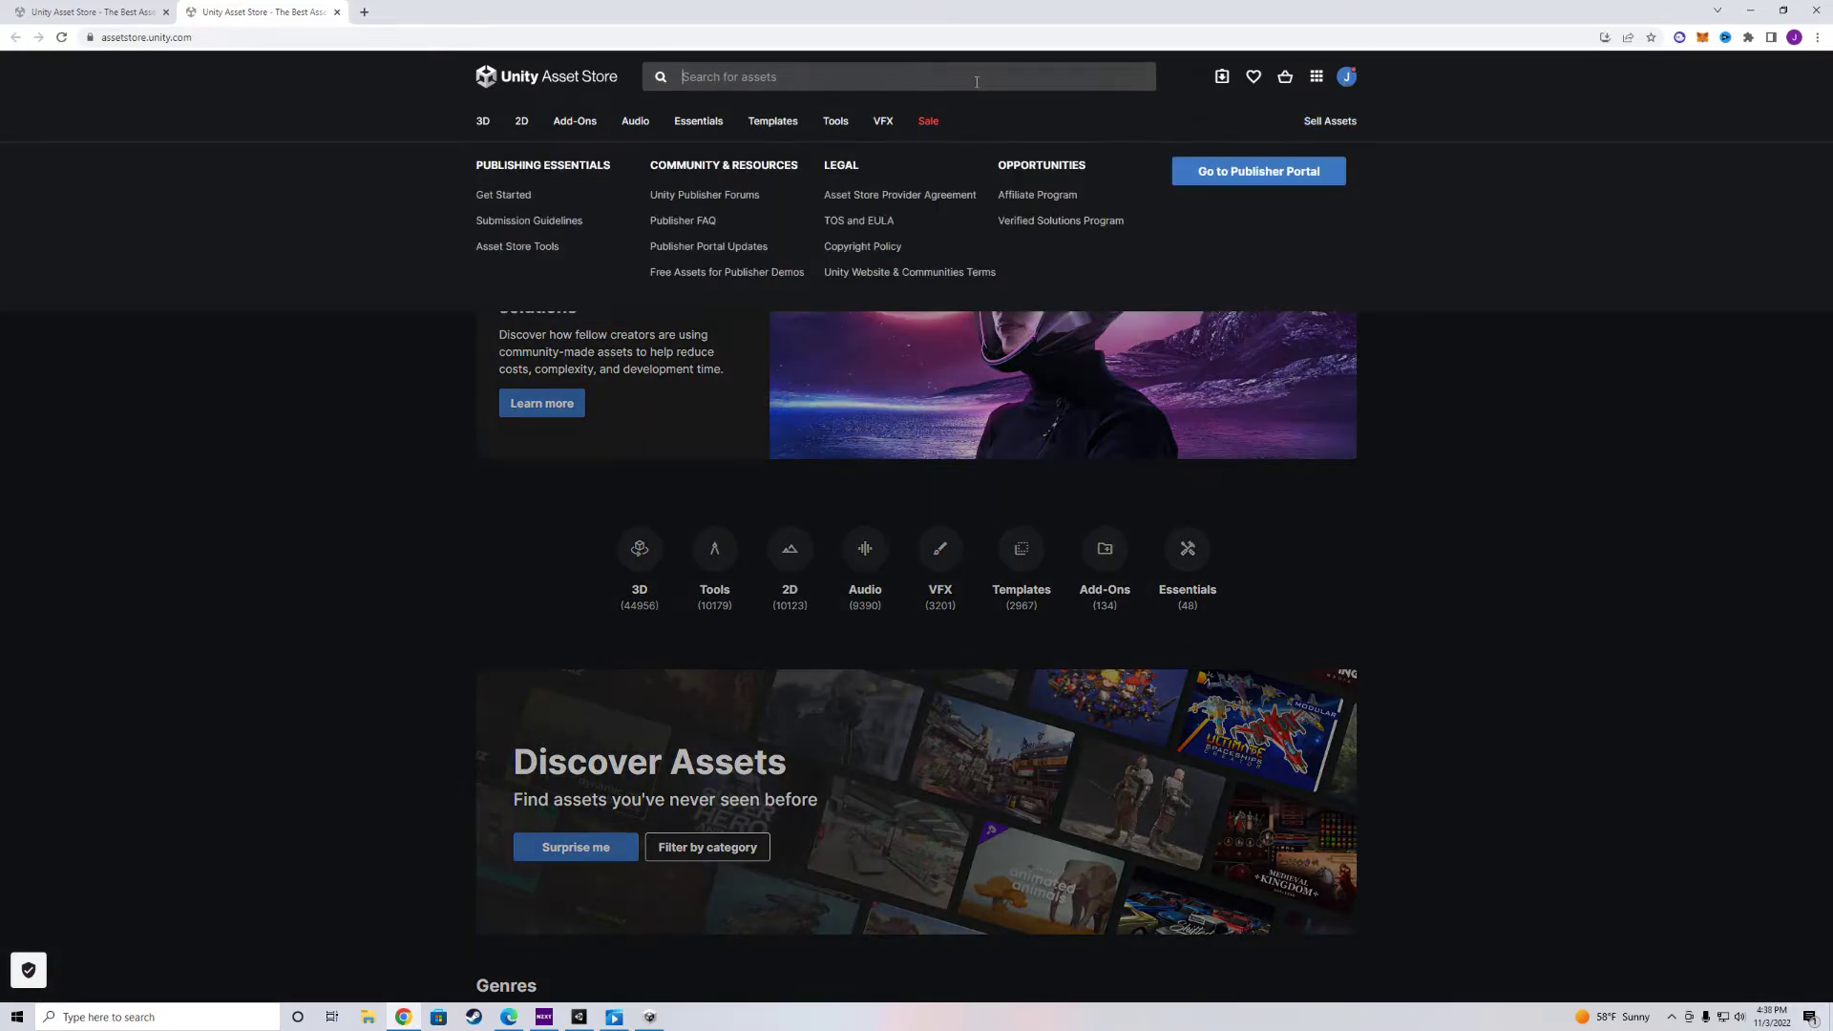
{"action": "type", "text": "FLP"}
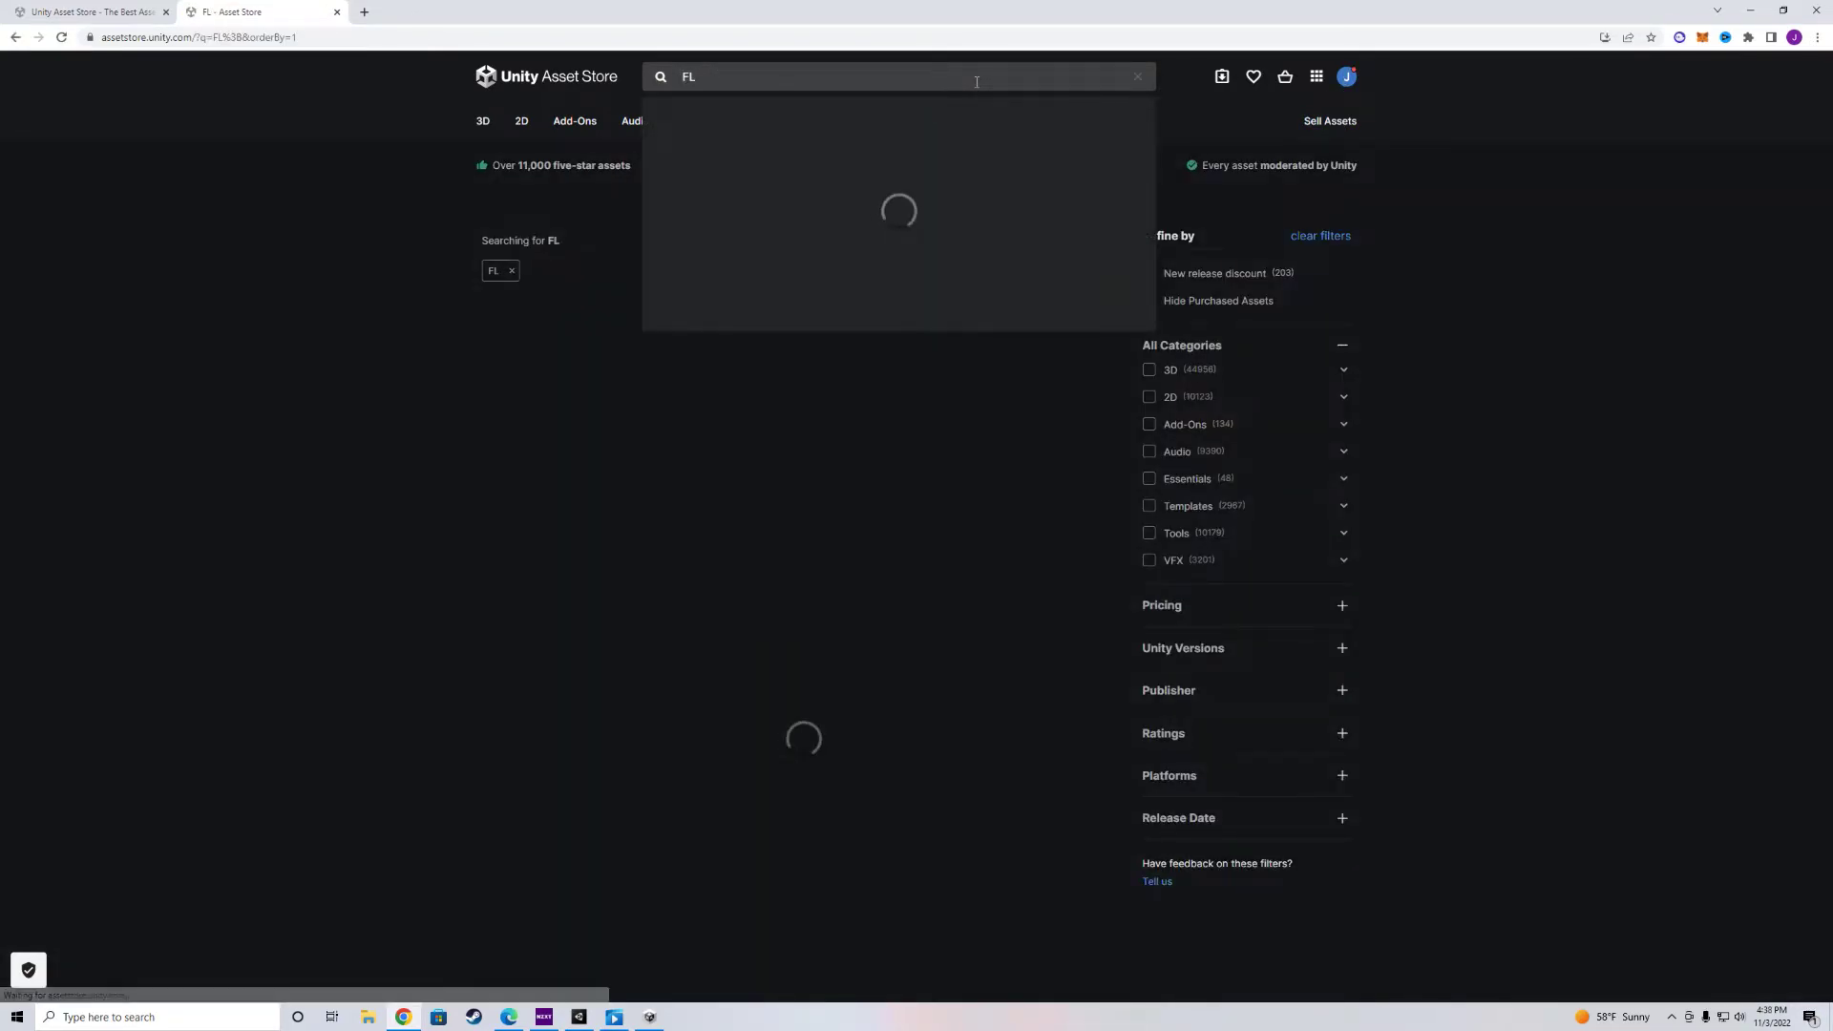
{"action": "key", "text": "Return"}
{"action": "key", "text": "BackSpace"}
{"action": "type", "text": "OODED GRPI"}
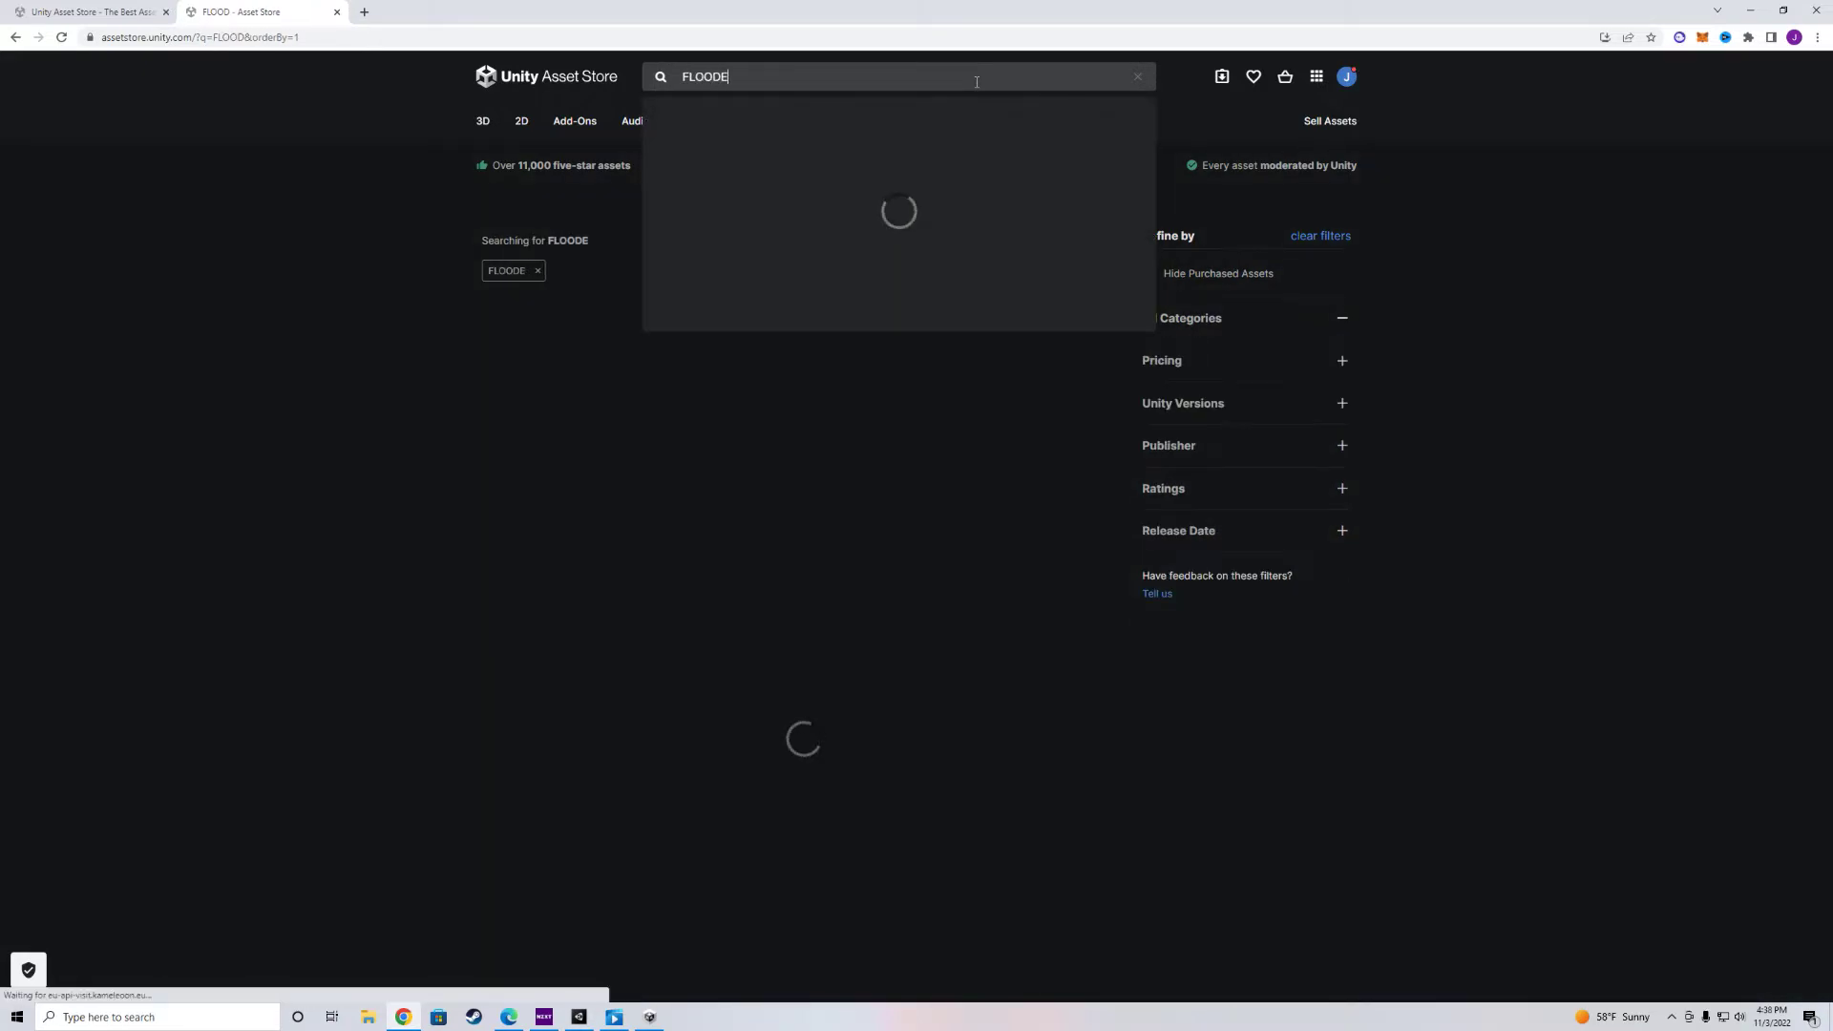
{"action": "key", "text": "BackSpace"}
{"action": "key", "text": "BackSpace"}
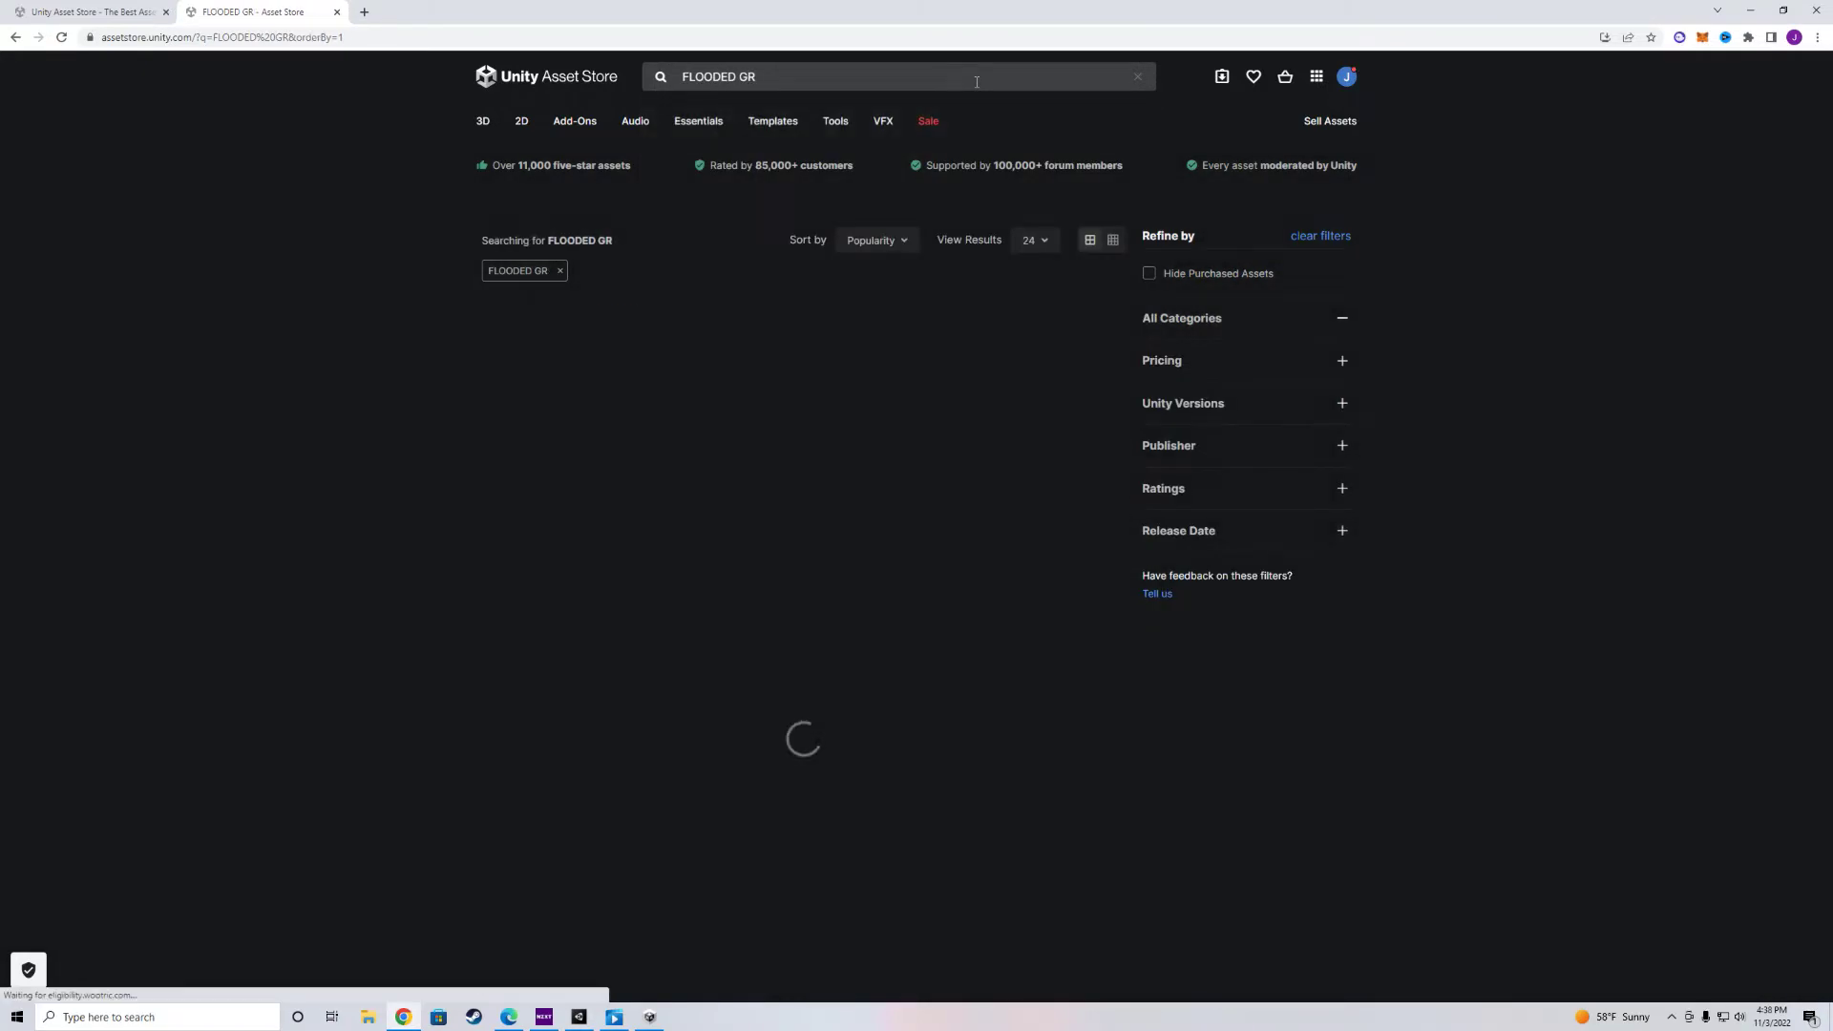
{"action": "type", "text": "OUNDS"}
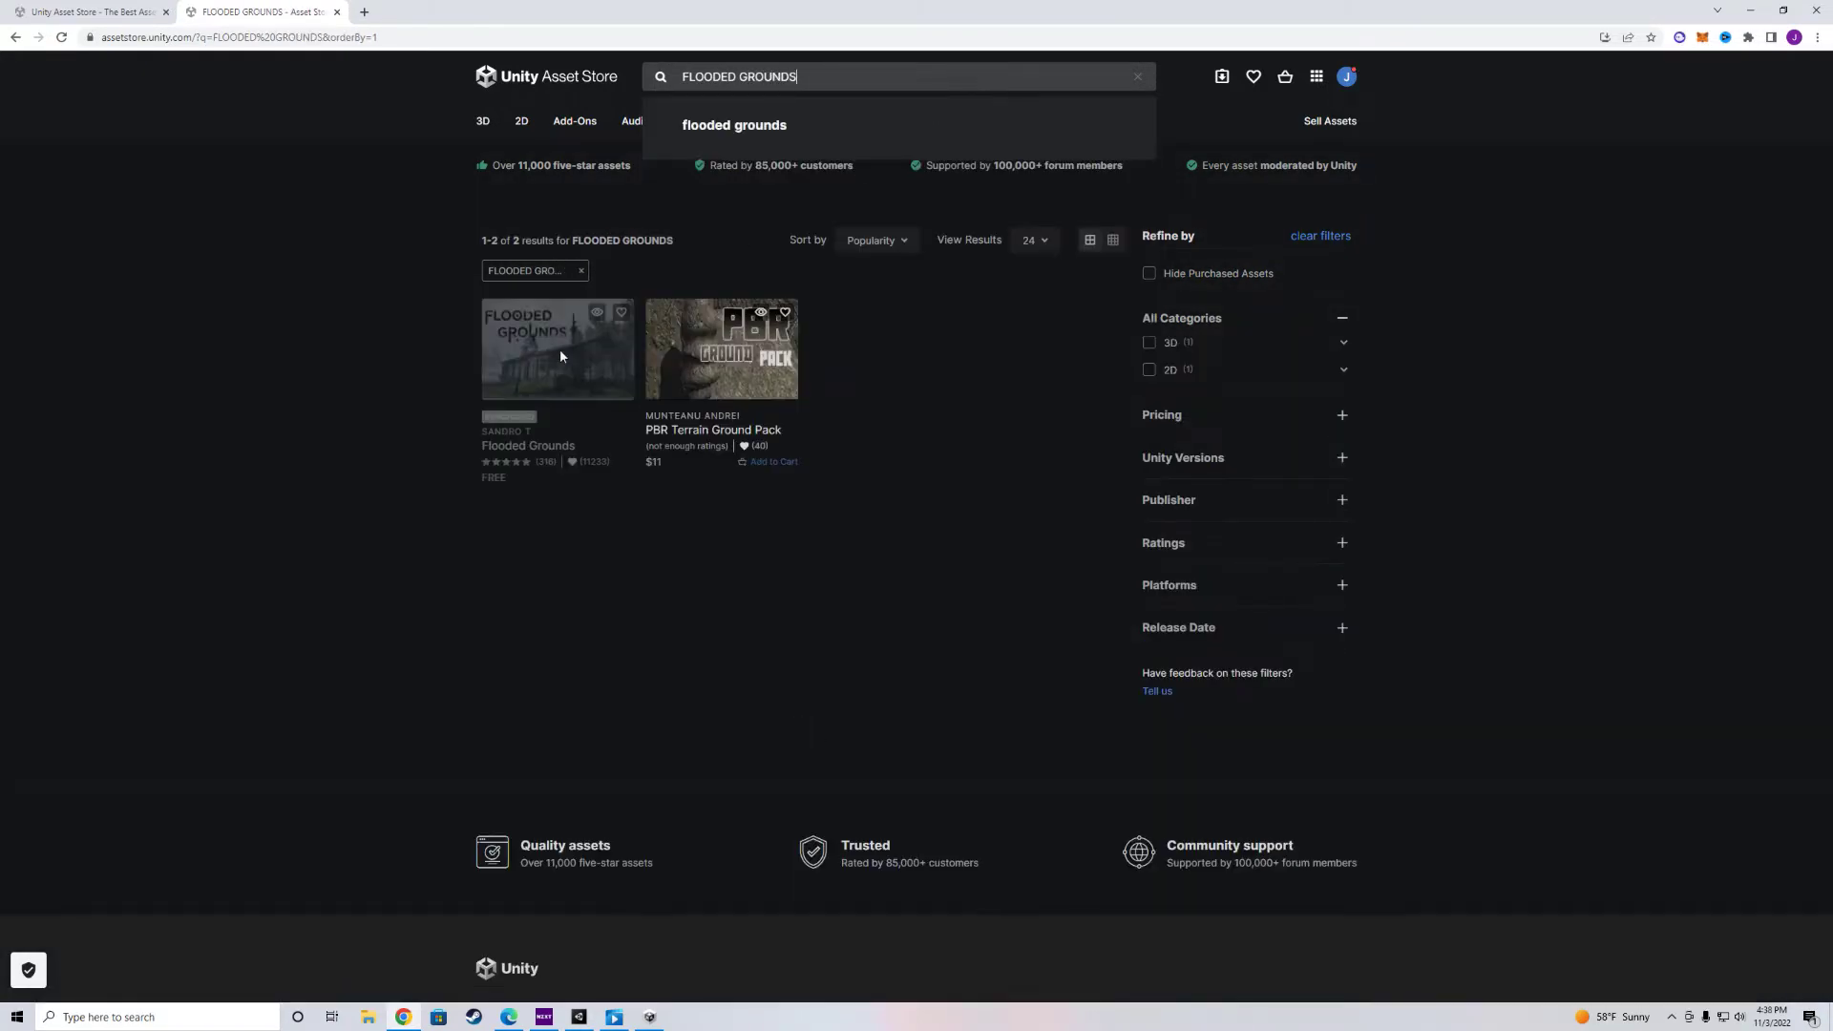
{"action": "left_click", "coordinate": [556, 360]}
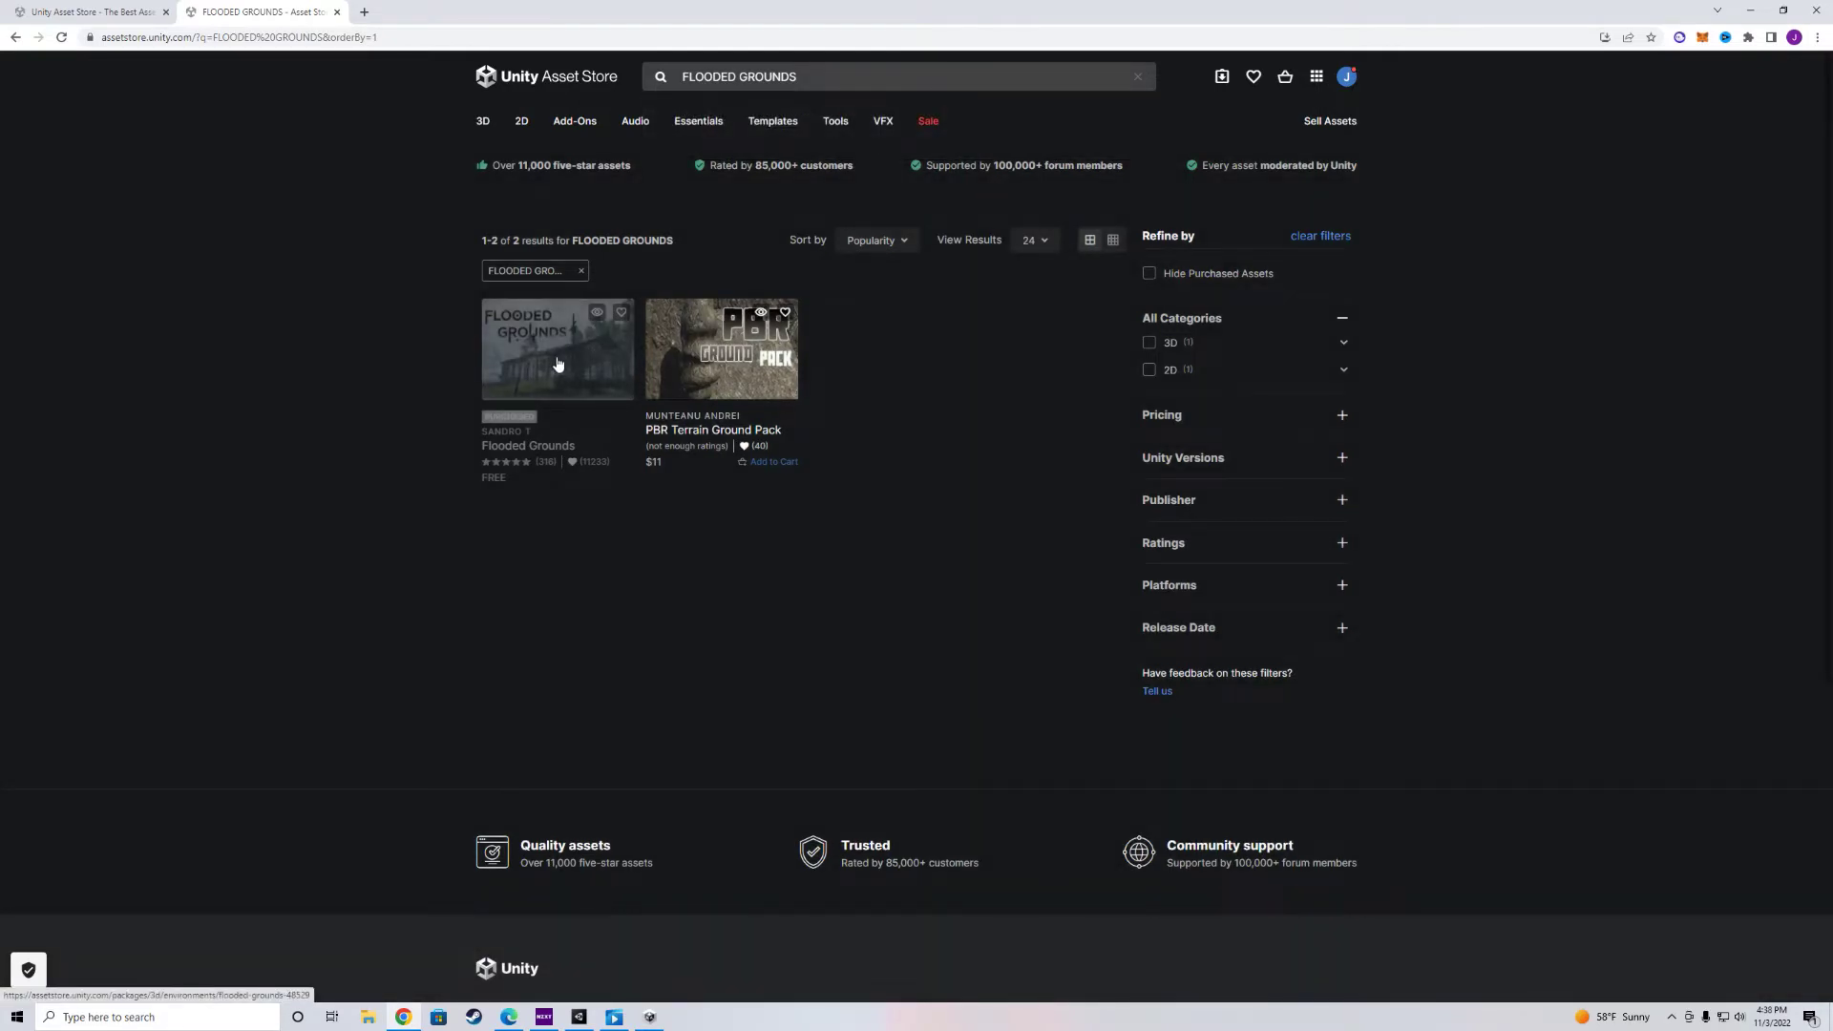
{"action": "left_click", "coordinate": [556, 360]}
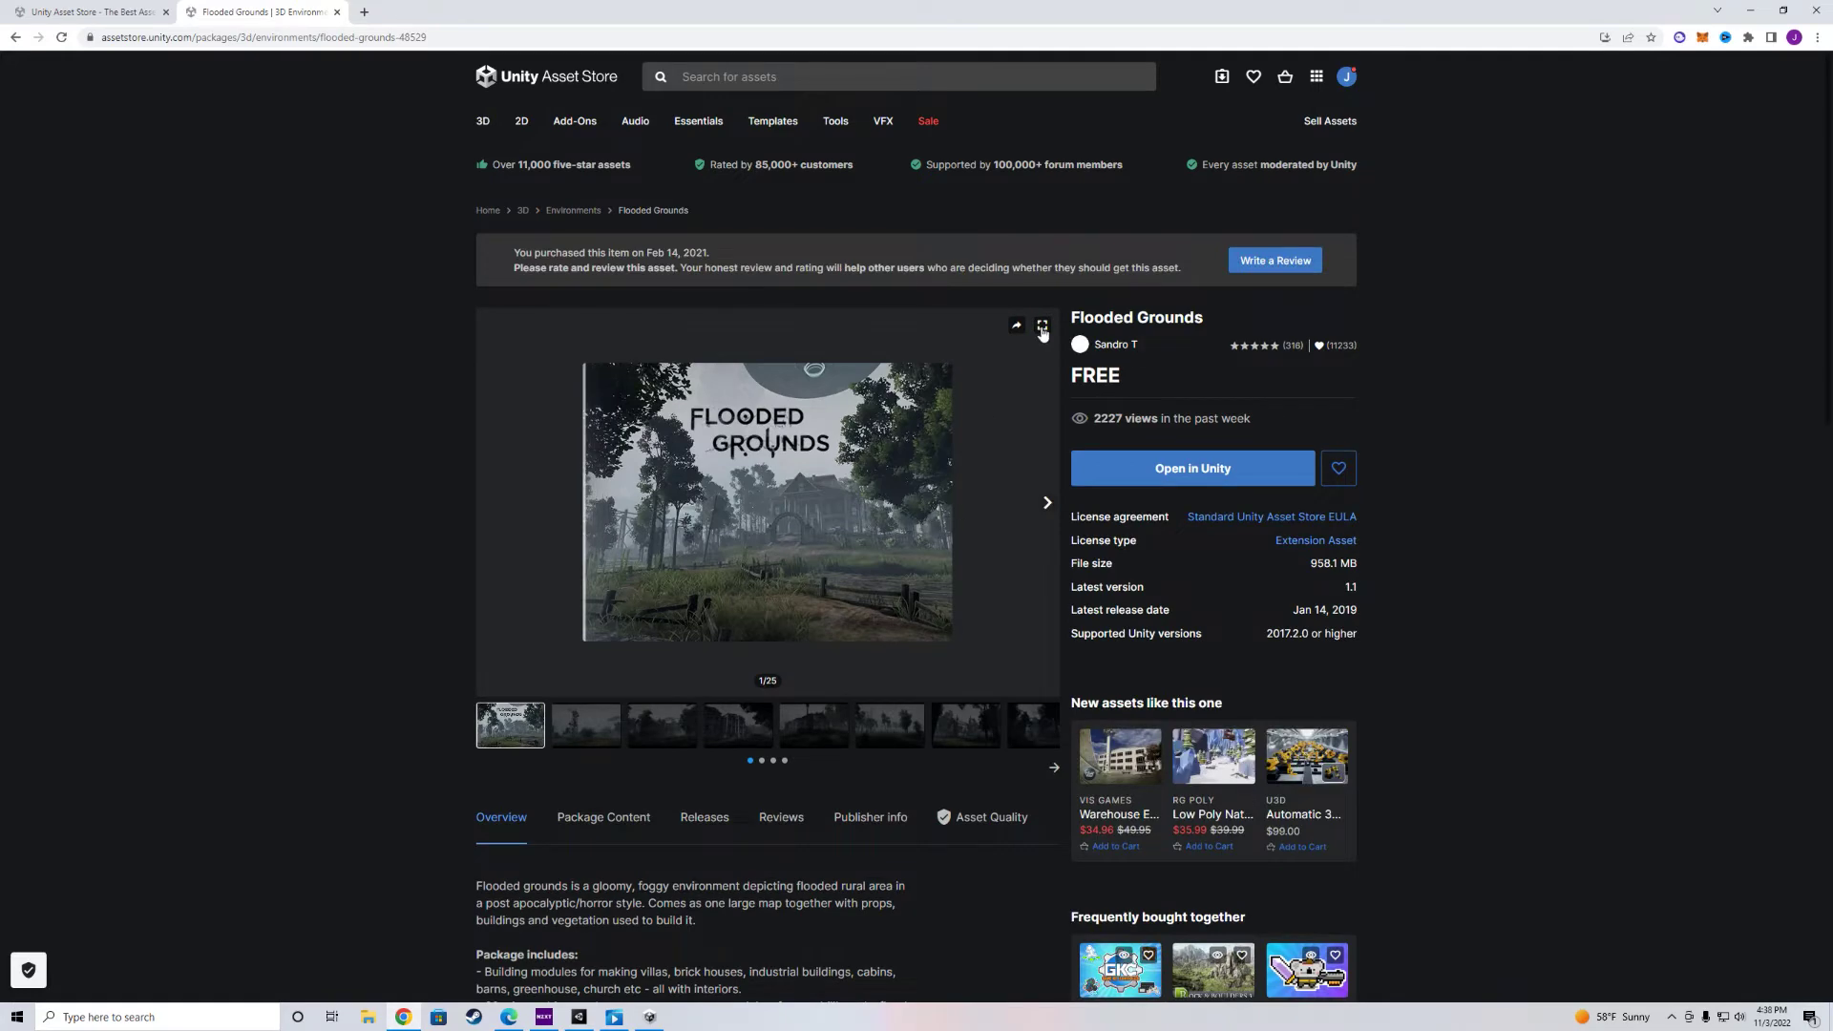
Look through the preview images of the Flooded Grounds package and check its file size.
{"action": "left_click", "coordinate": [573, 733]}
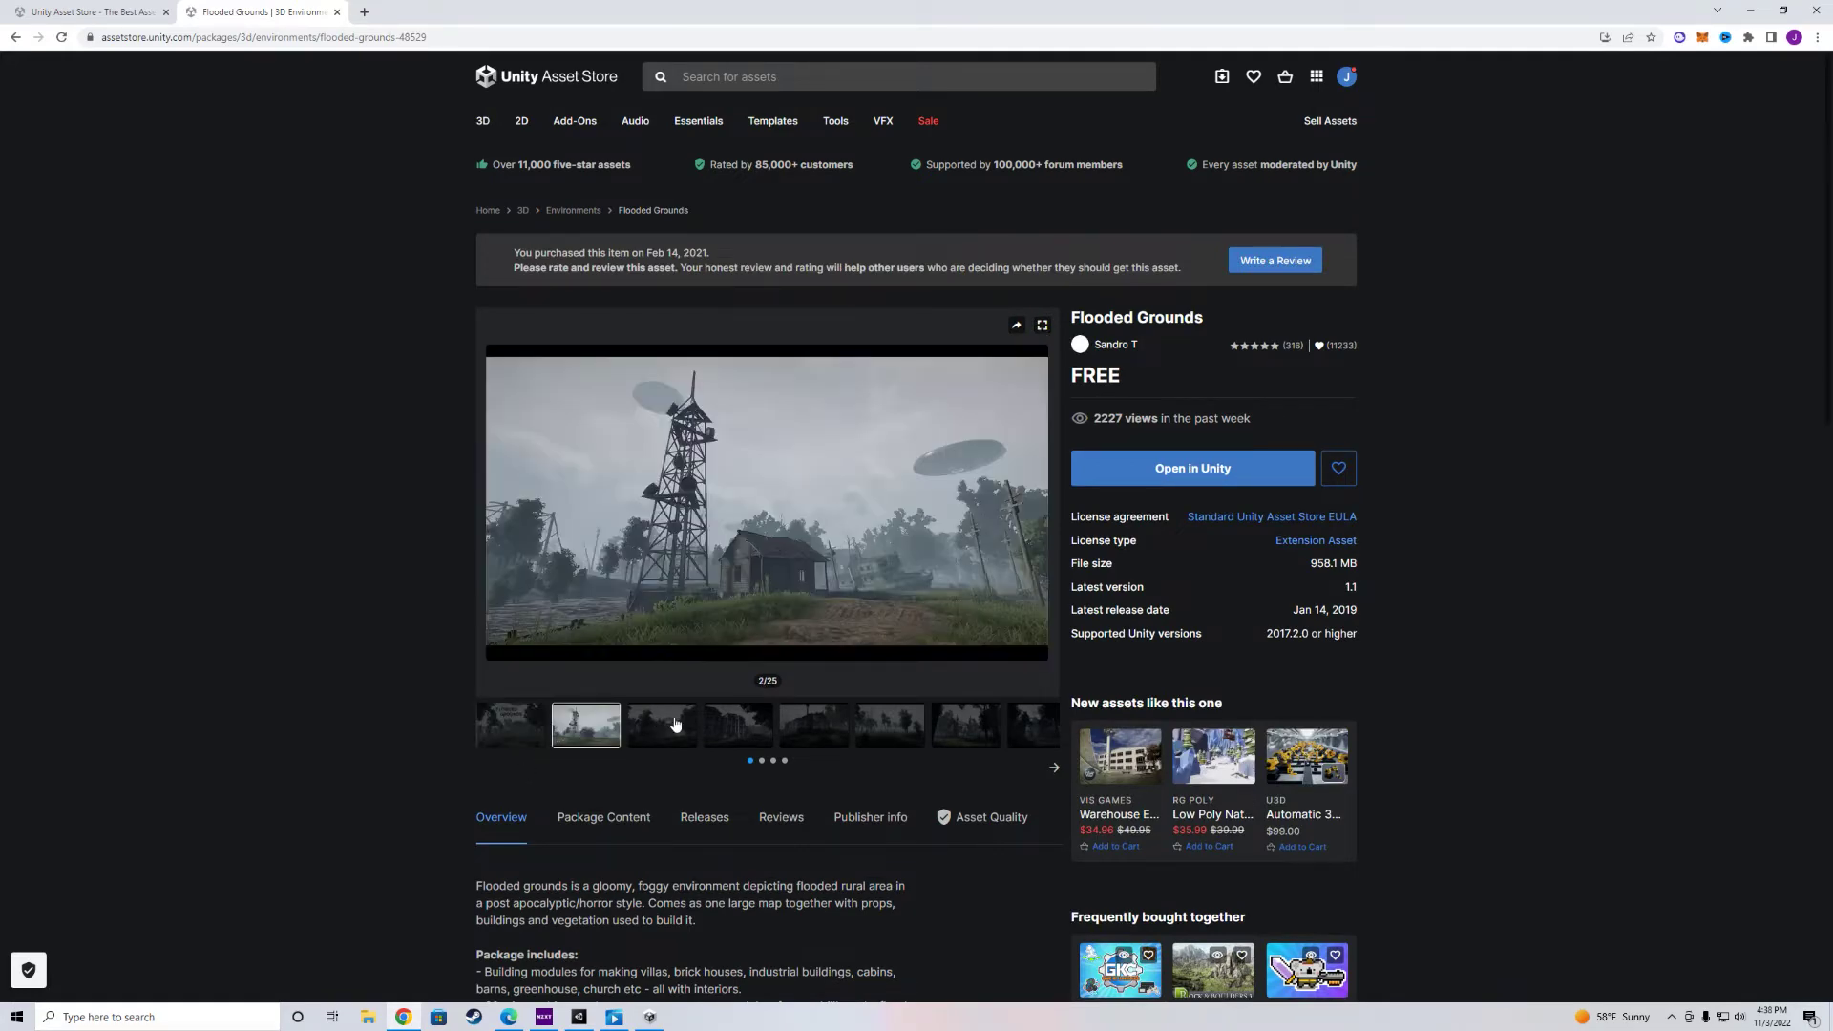
{"action": "left_click", "coordinate": [673, 726]}
{"action": "left_click", "coordinate": [736, 730]}
{"action": "left_click", "coordinate": [794, 730]}
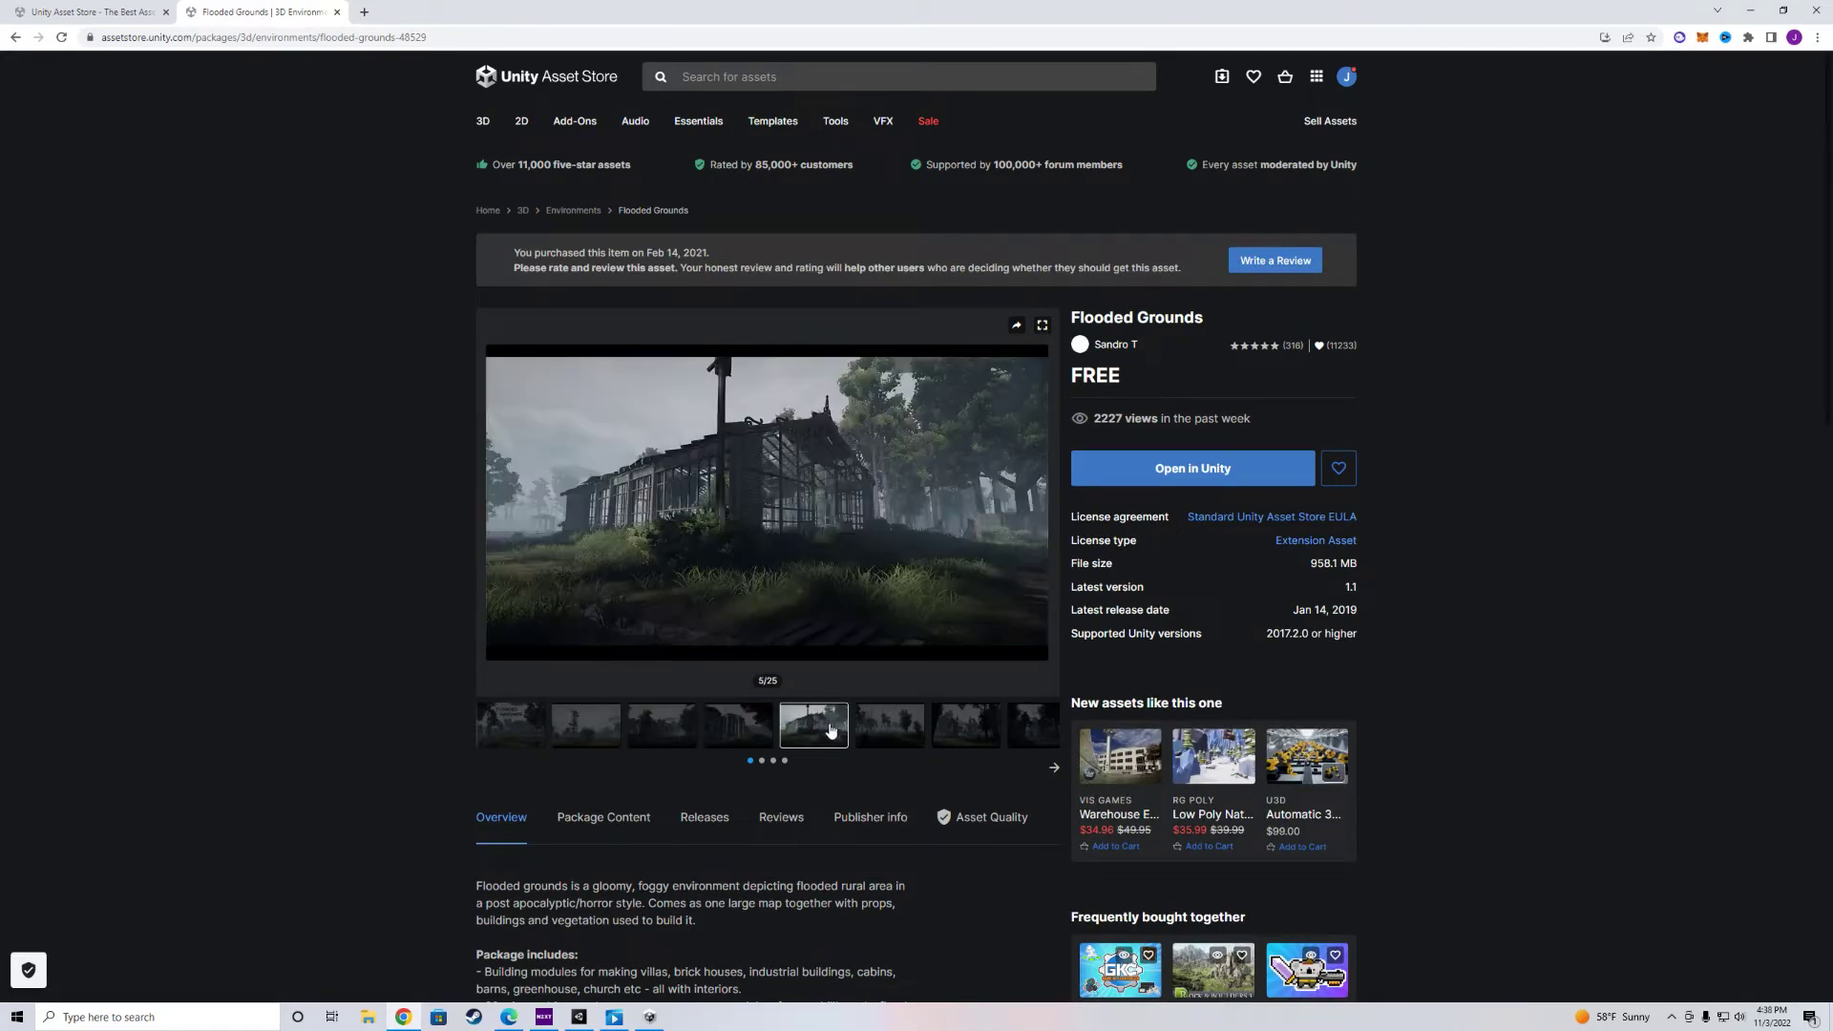
{"action": "left_click", "coordinate": [880, 731]}
{"action": "left_click", "coordinate": [974, 727]}
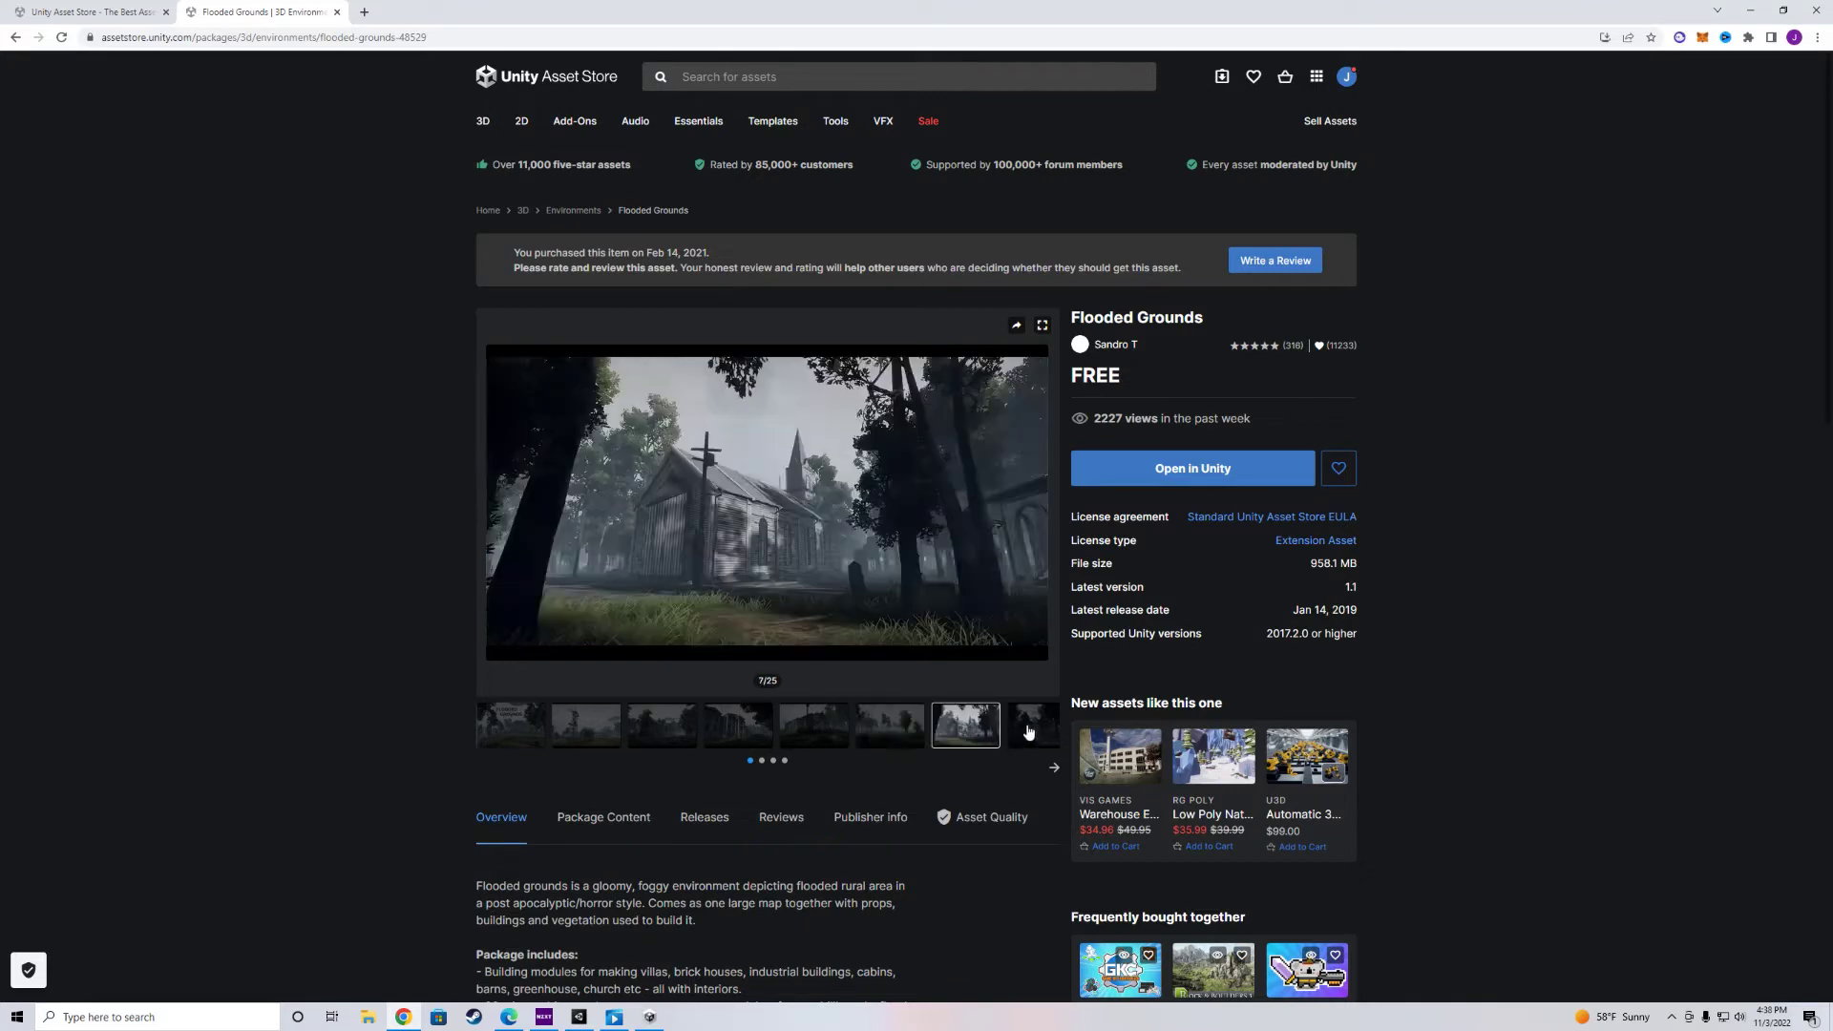
{"action": "left_click", "coordinate": [1027, 730]}
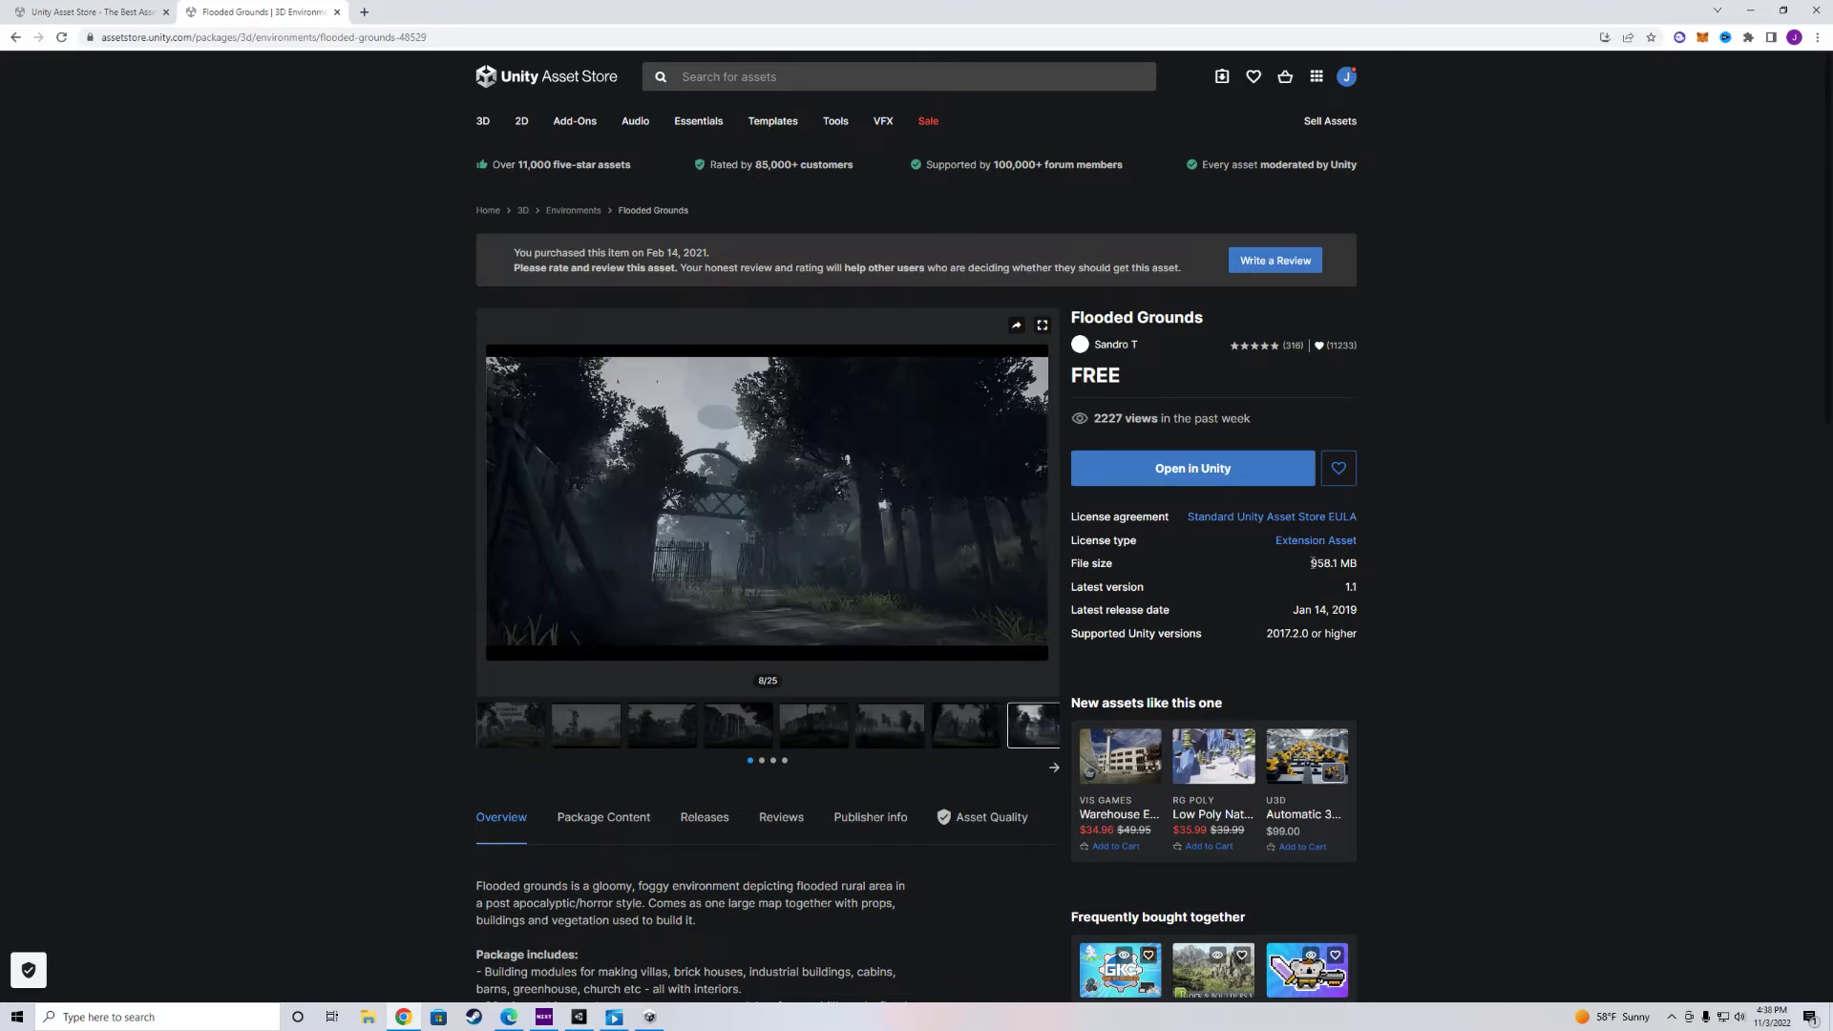
{"action": "left_click_drag", "start_coordinate": [1311, 564], "coordinate": [1369, 566]}
{"action": "left_click", "coordinate": [1054, 769]}
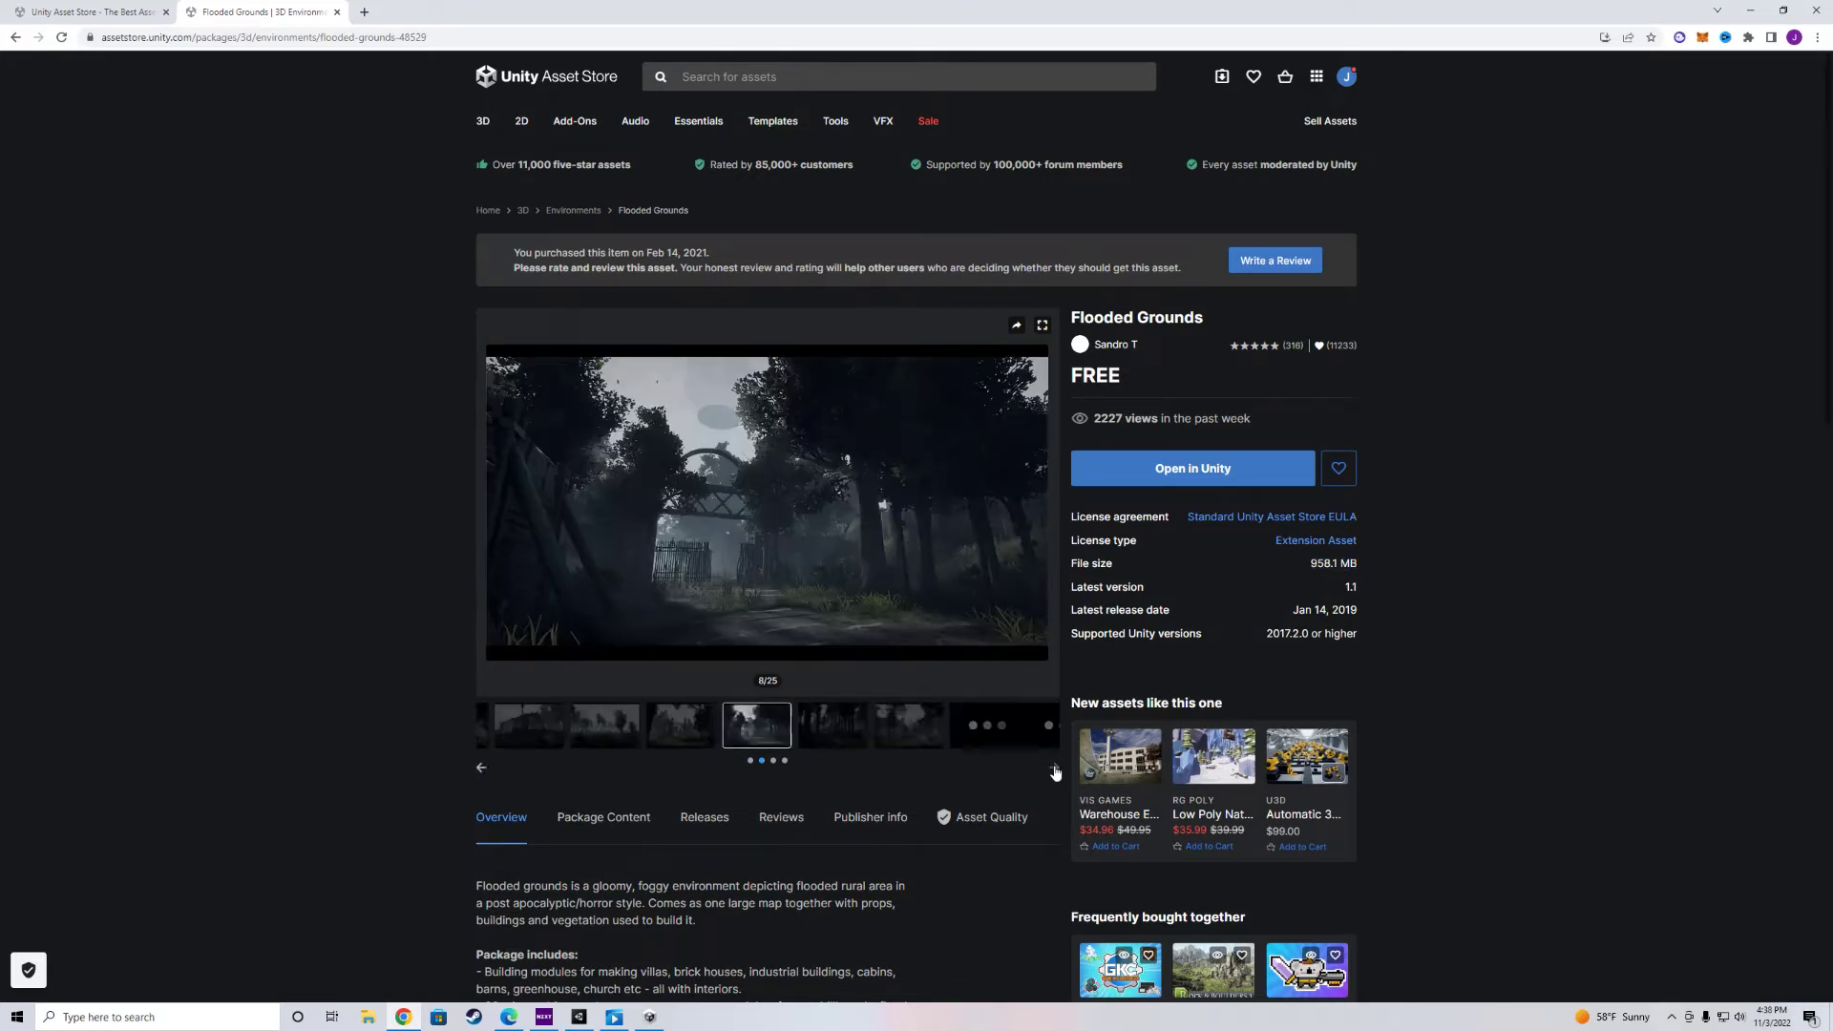
{"action": "left_click", "coordinate": [612, 729]}
{"action": "left_click", "coordinate": [665, 731]}
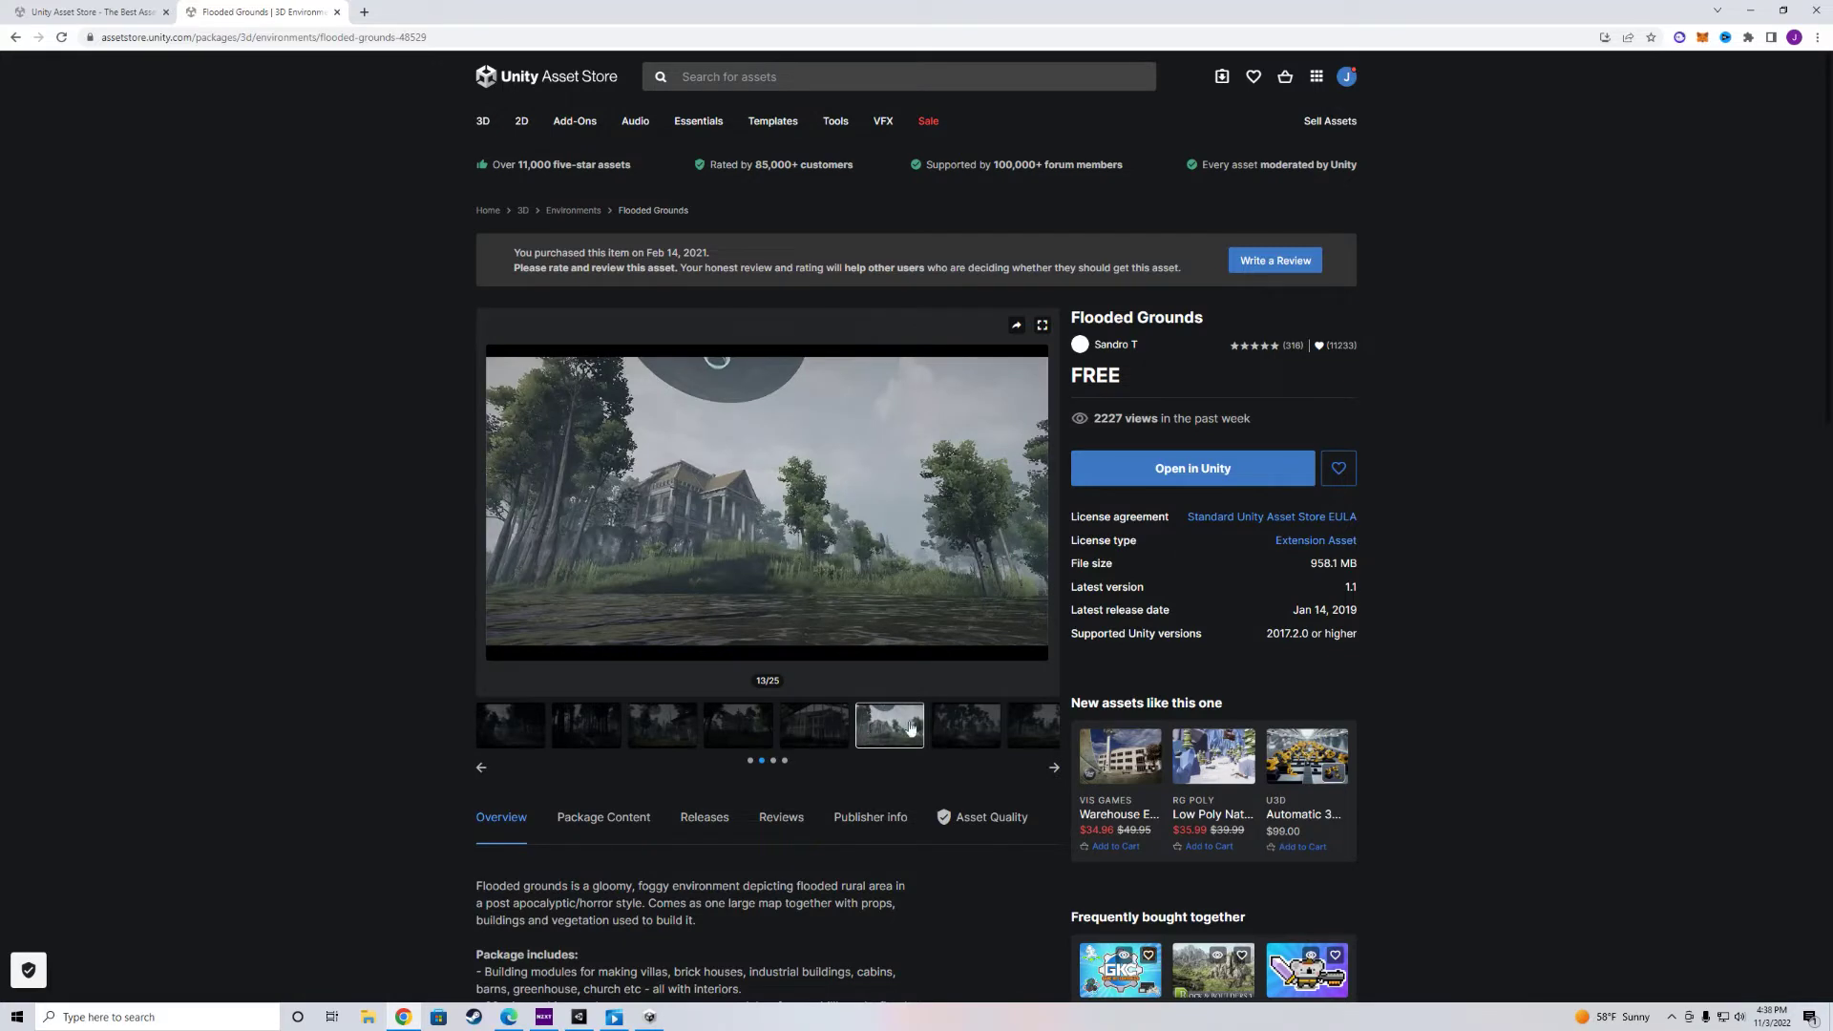
{"action": "left_click", "coordinate": [951, 728]}
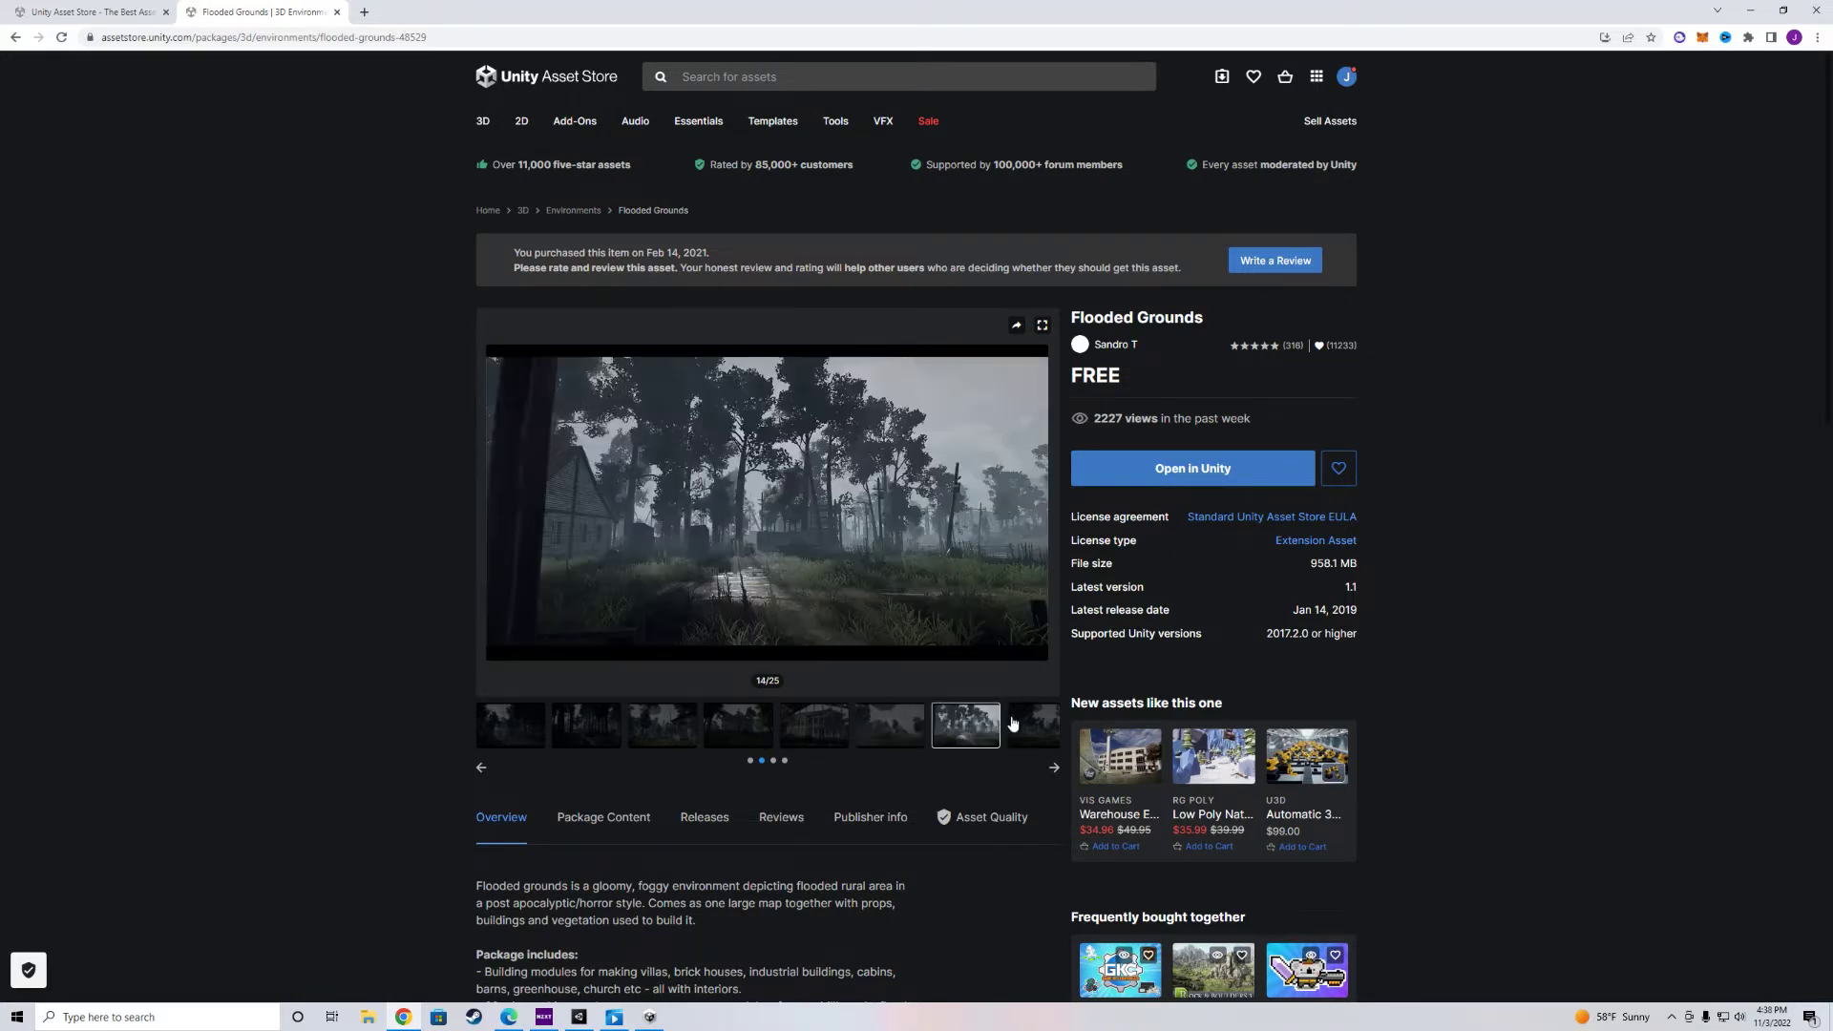
{"action": "left_click", "coordinate": [1054, 768]}
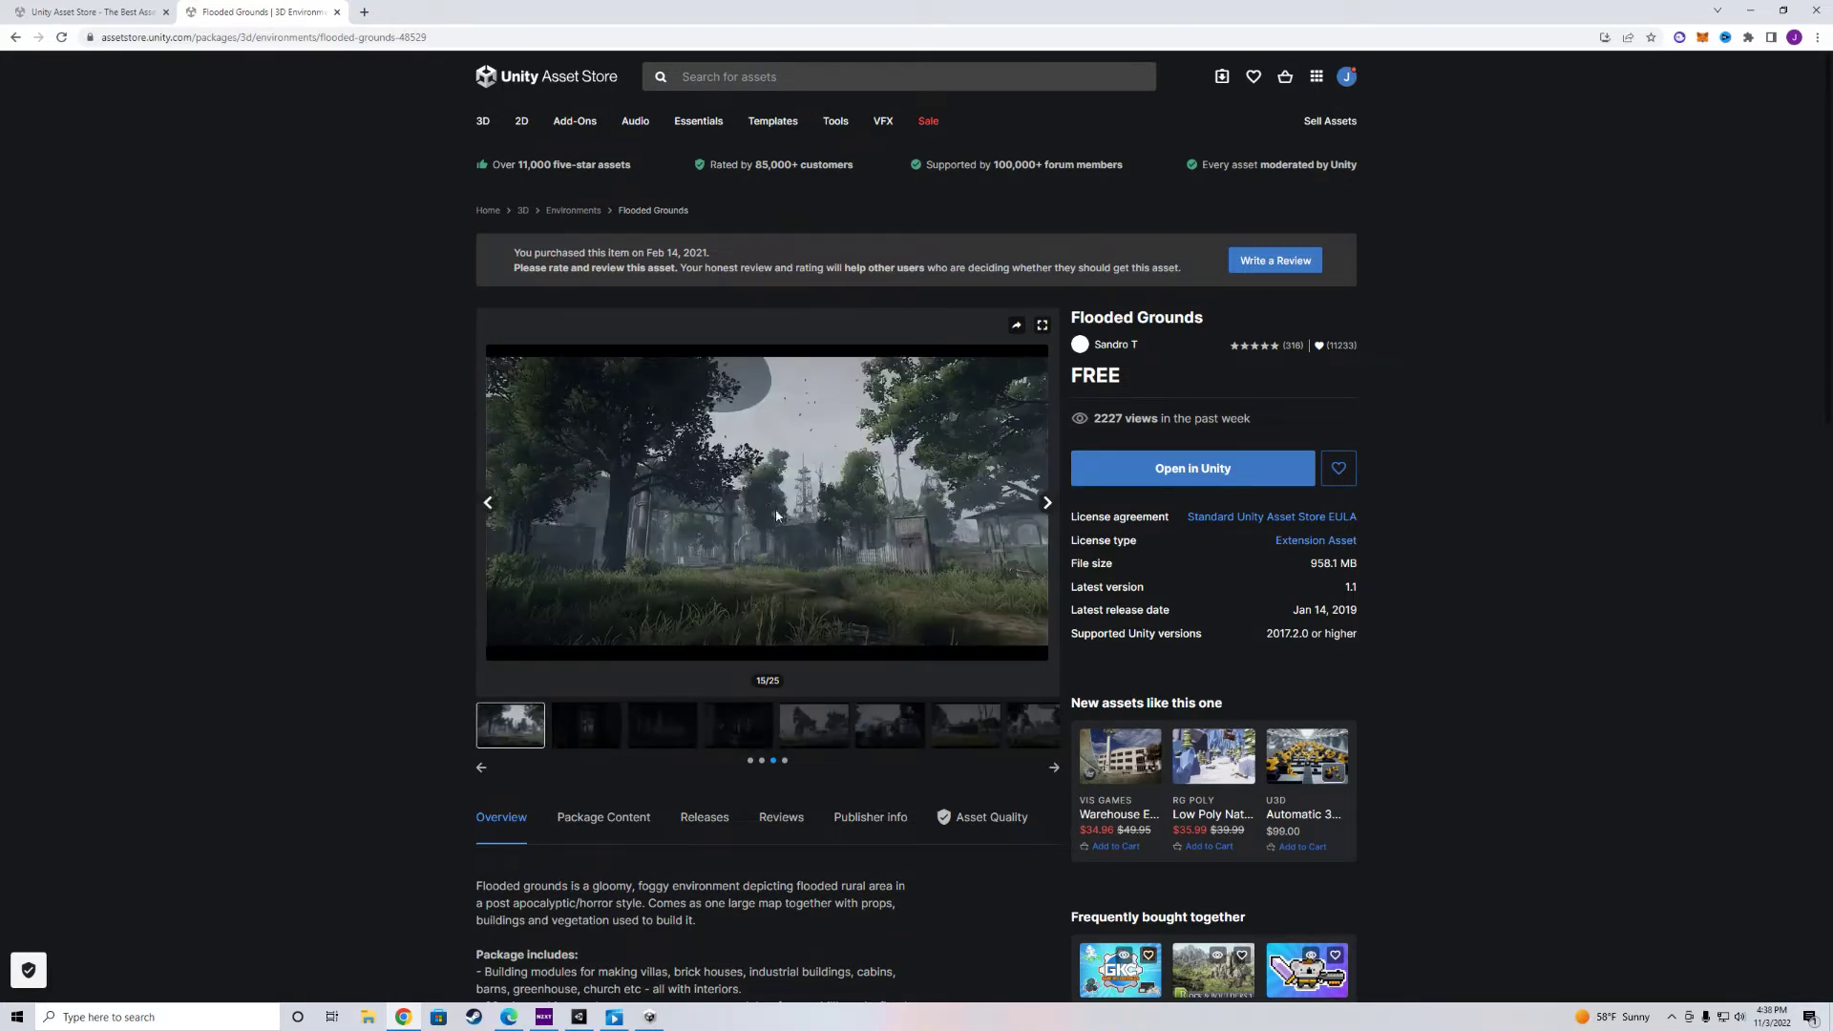
{"action": "left_click", "coordinate": [610, 729]}
{"action": "left_click", "coordinate": [655, 732]}
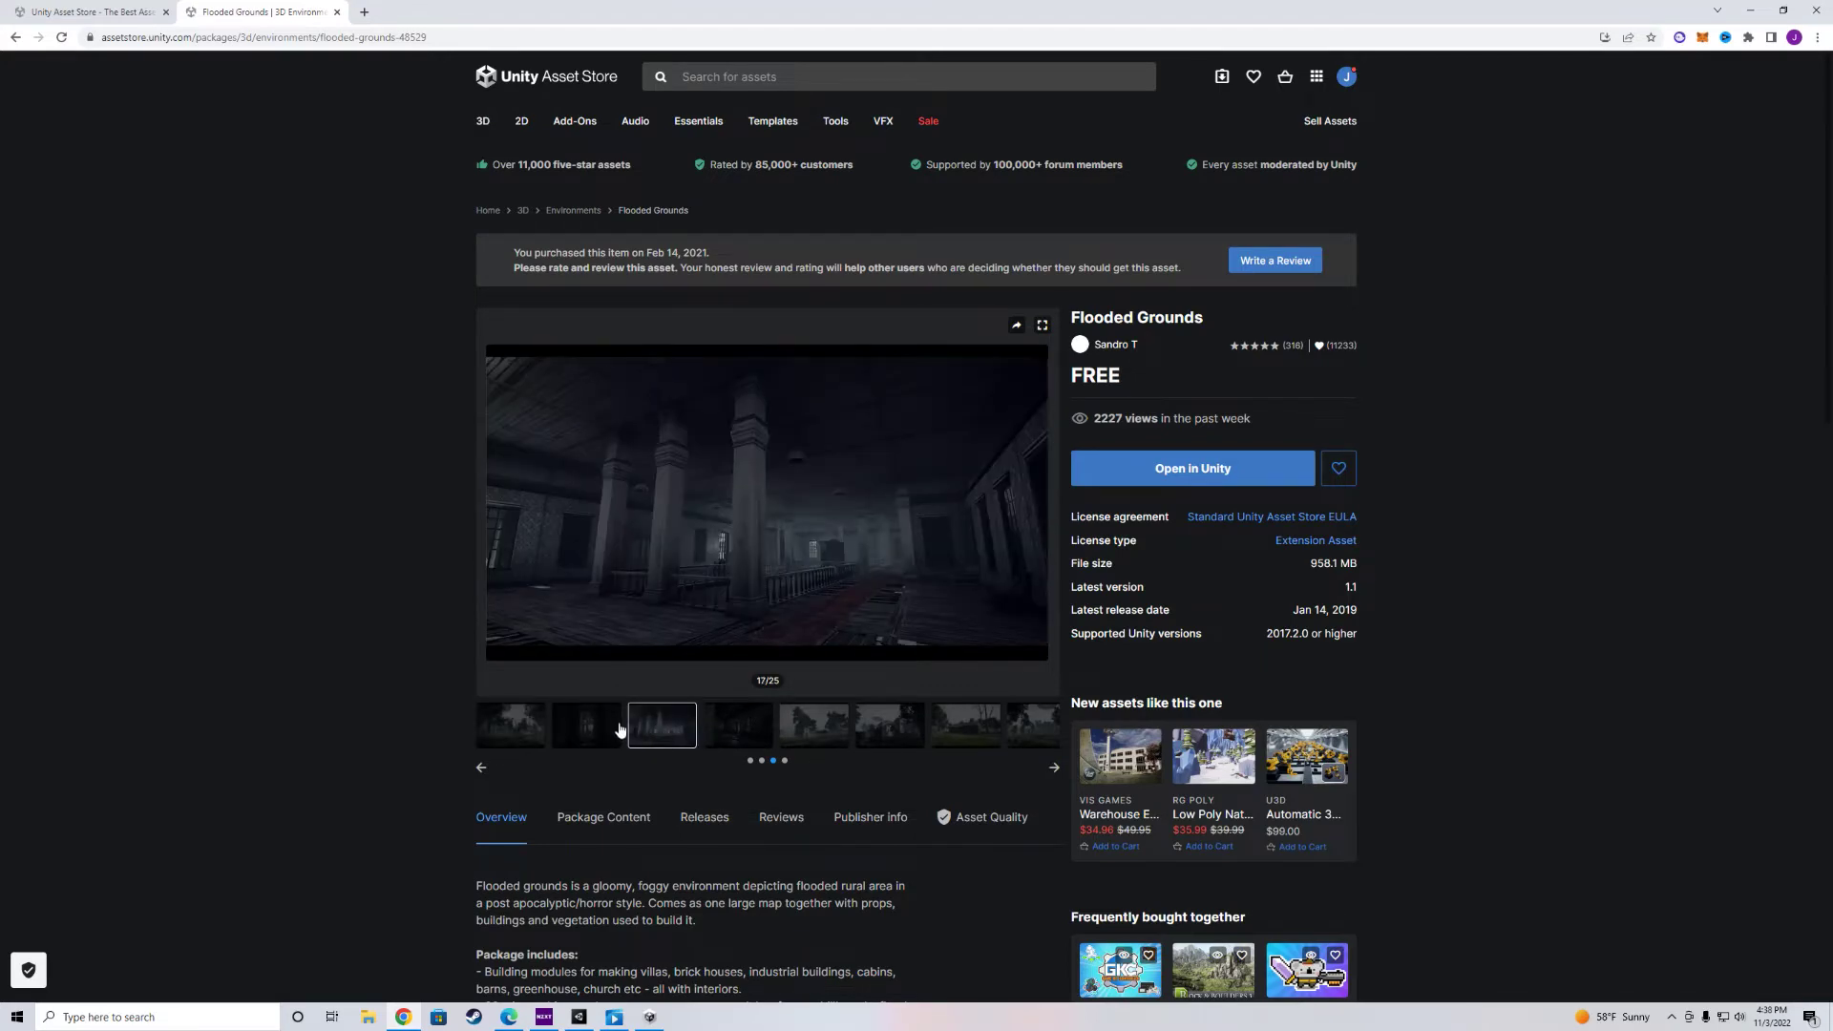
Review the package's description, package content and user reviews, and return to its overview.
{"action": "scroll", "coordinate": [458, 829], "scroll_direction": "down", "scroll_amount": 4}
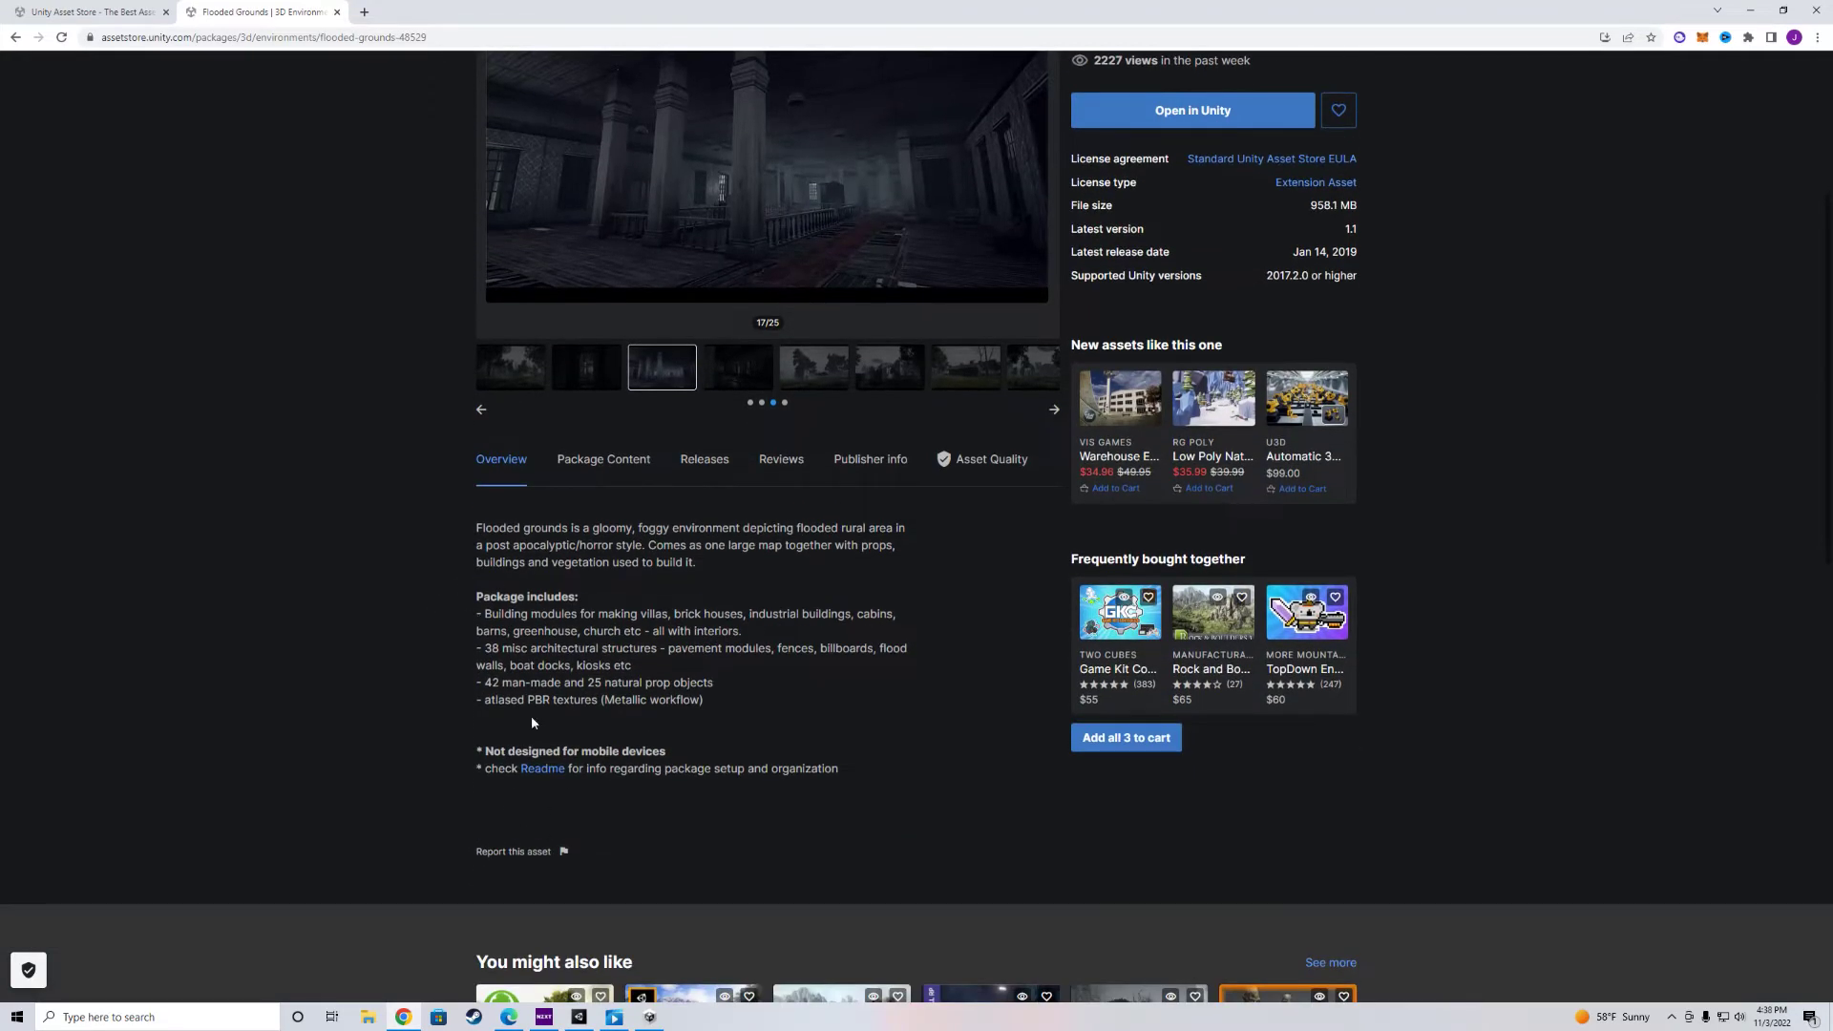
{"action": "left_click", "coordinate": [605, 461]}
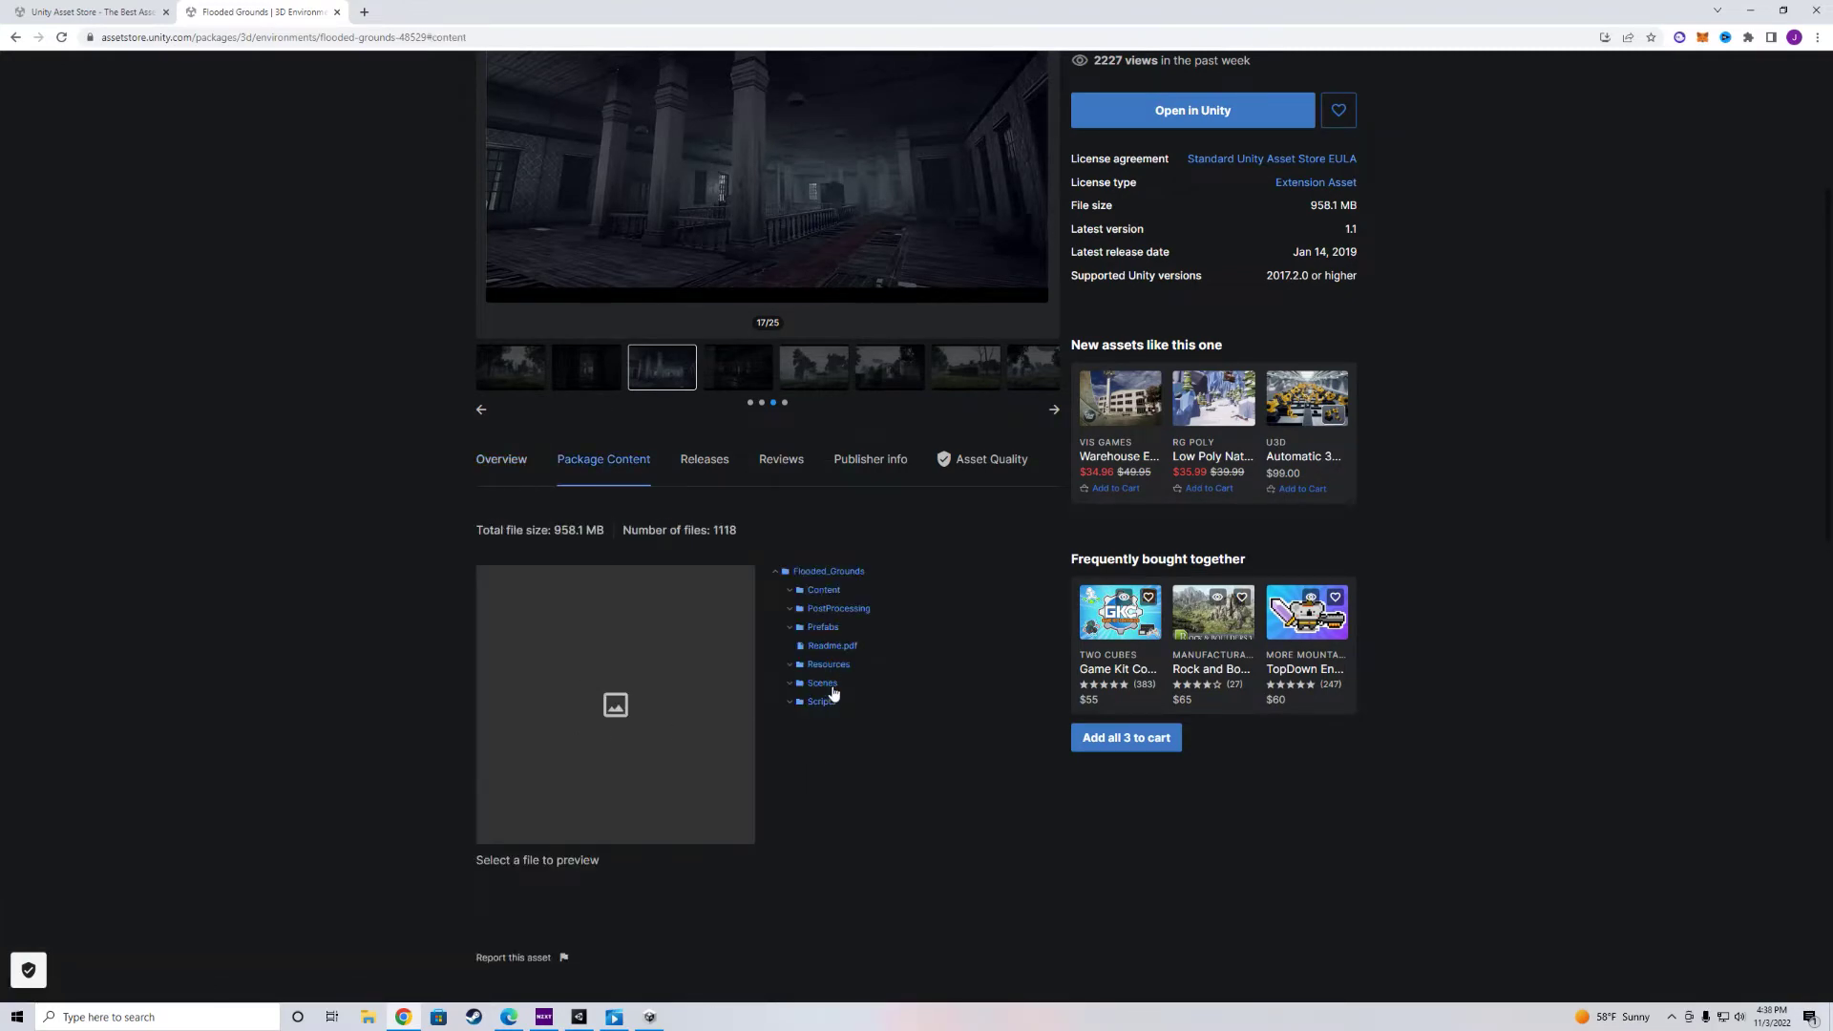
{"action": "left_click", "coordinate": [781, 460]}
{"action": "scroll", "coordinate": [598, 771], "scroll_direction": "down", "scroll_amount": 1}
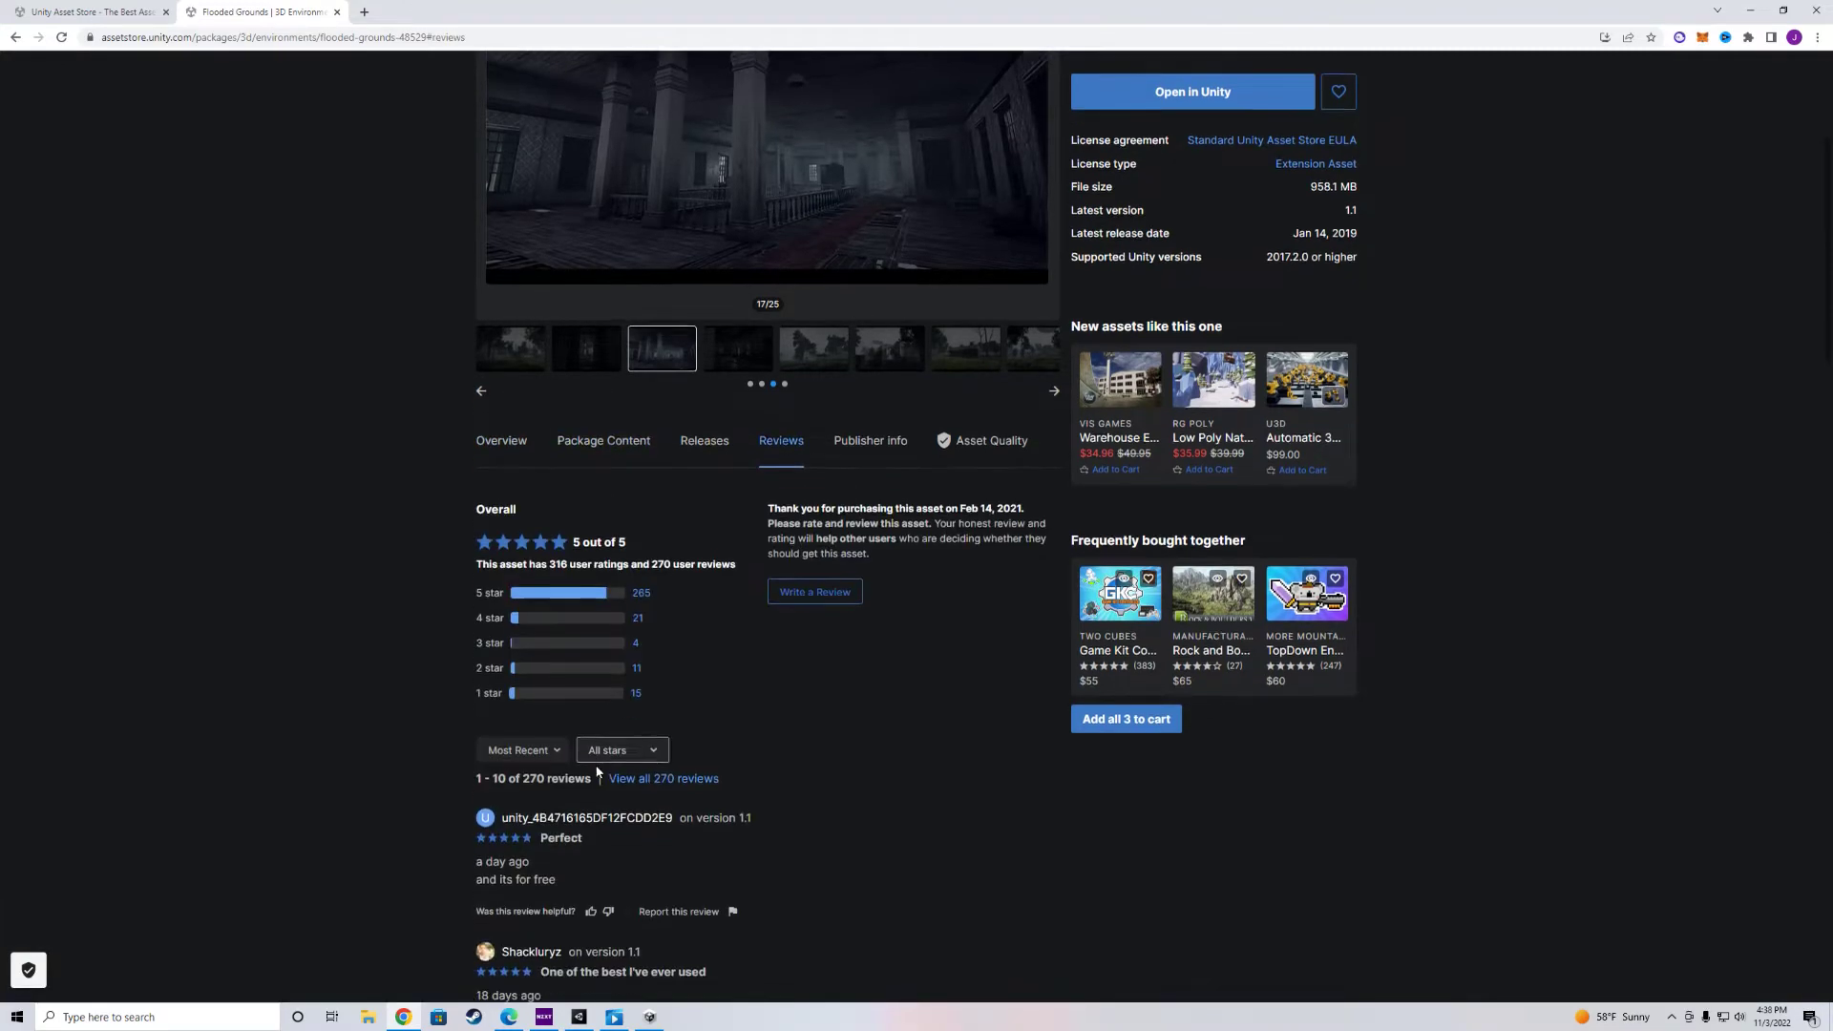
{"action": "scroll", "coordinate": [563, 725], "scroll_direction": "up", "scroll_amount": 2}
{"action": "left_click", "coordinate": [499, 601]}
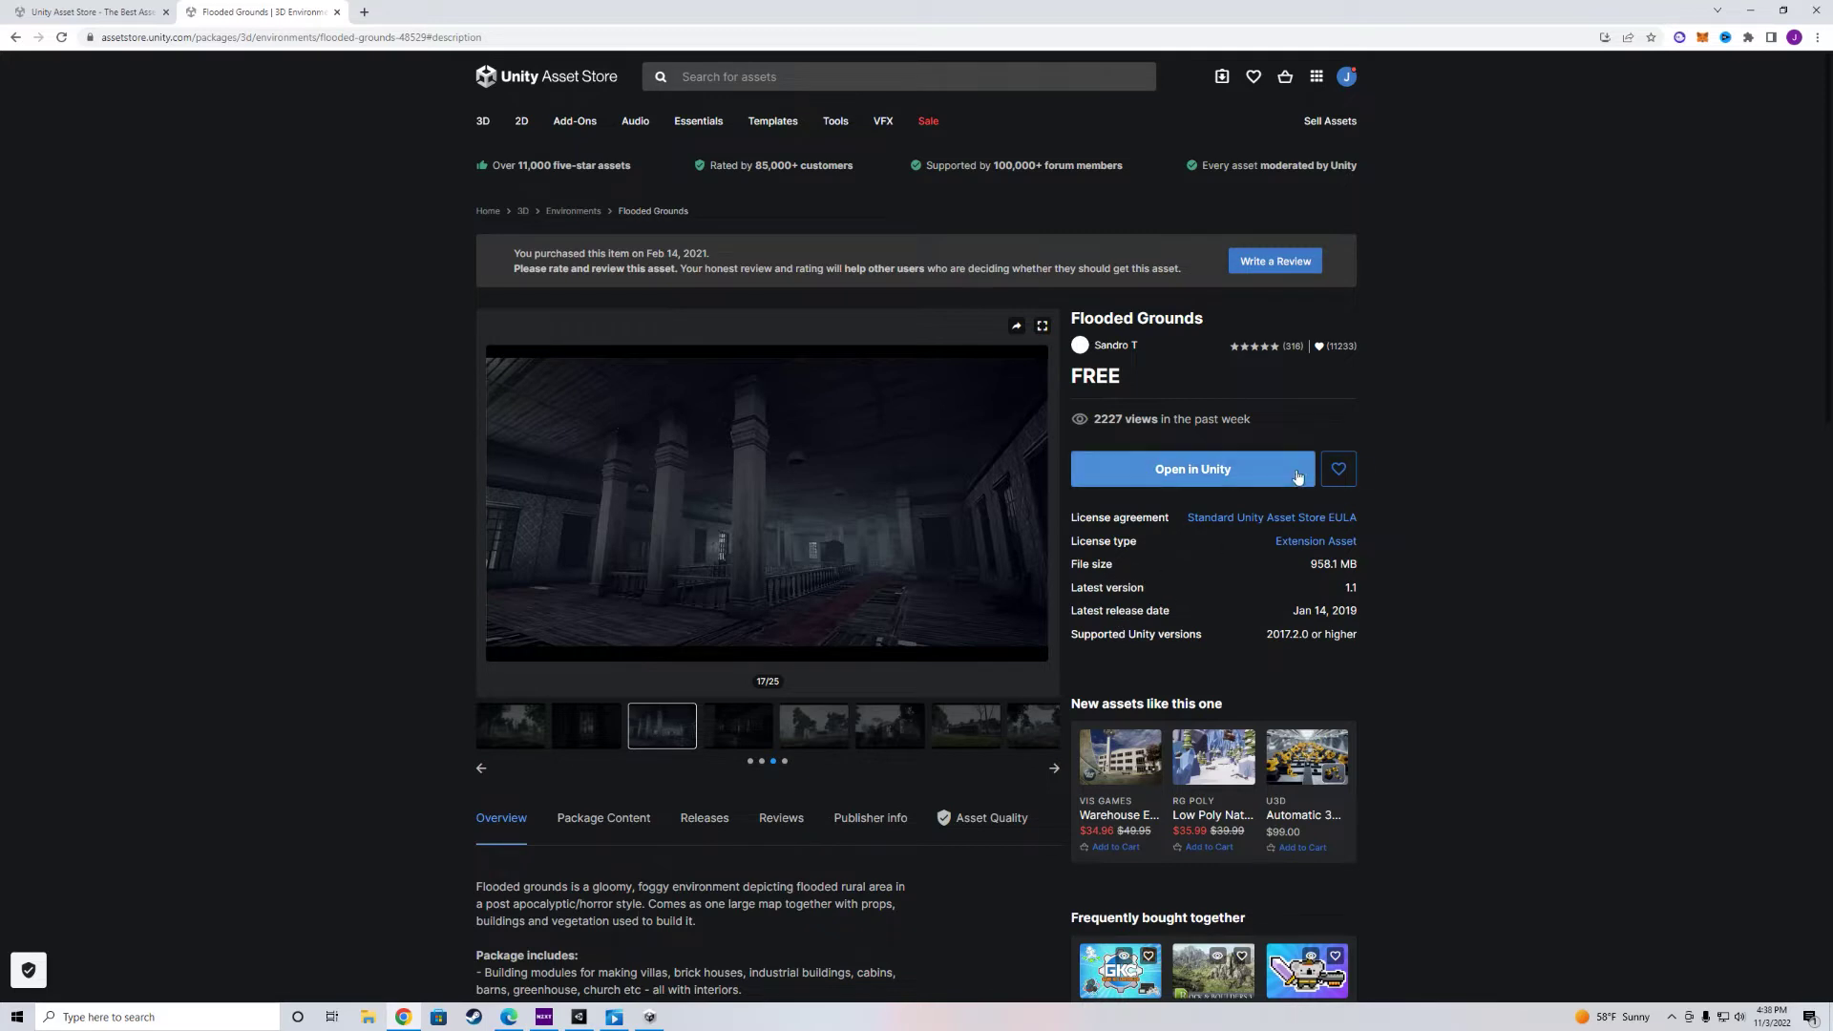
Open the package in the Unity Editor and select Flooded Grounds in the Package Manager.
{"action": "left_click", "coordinate": [1188, 470]}
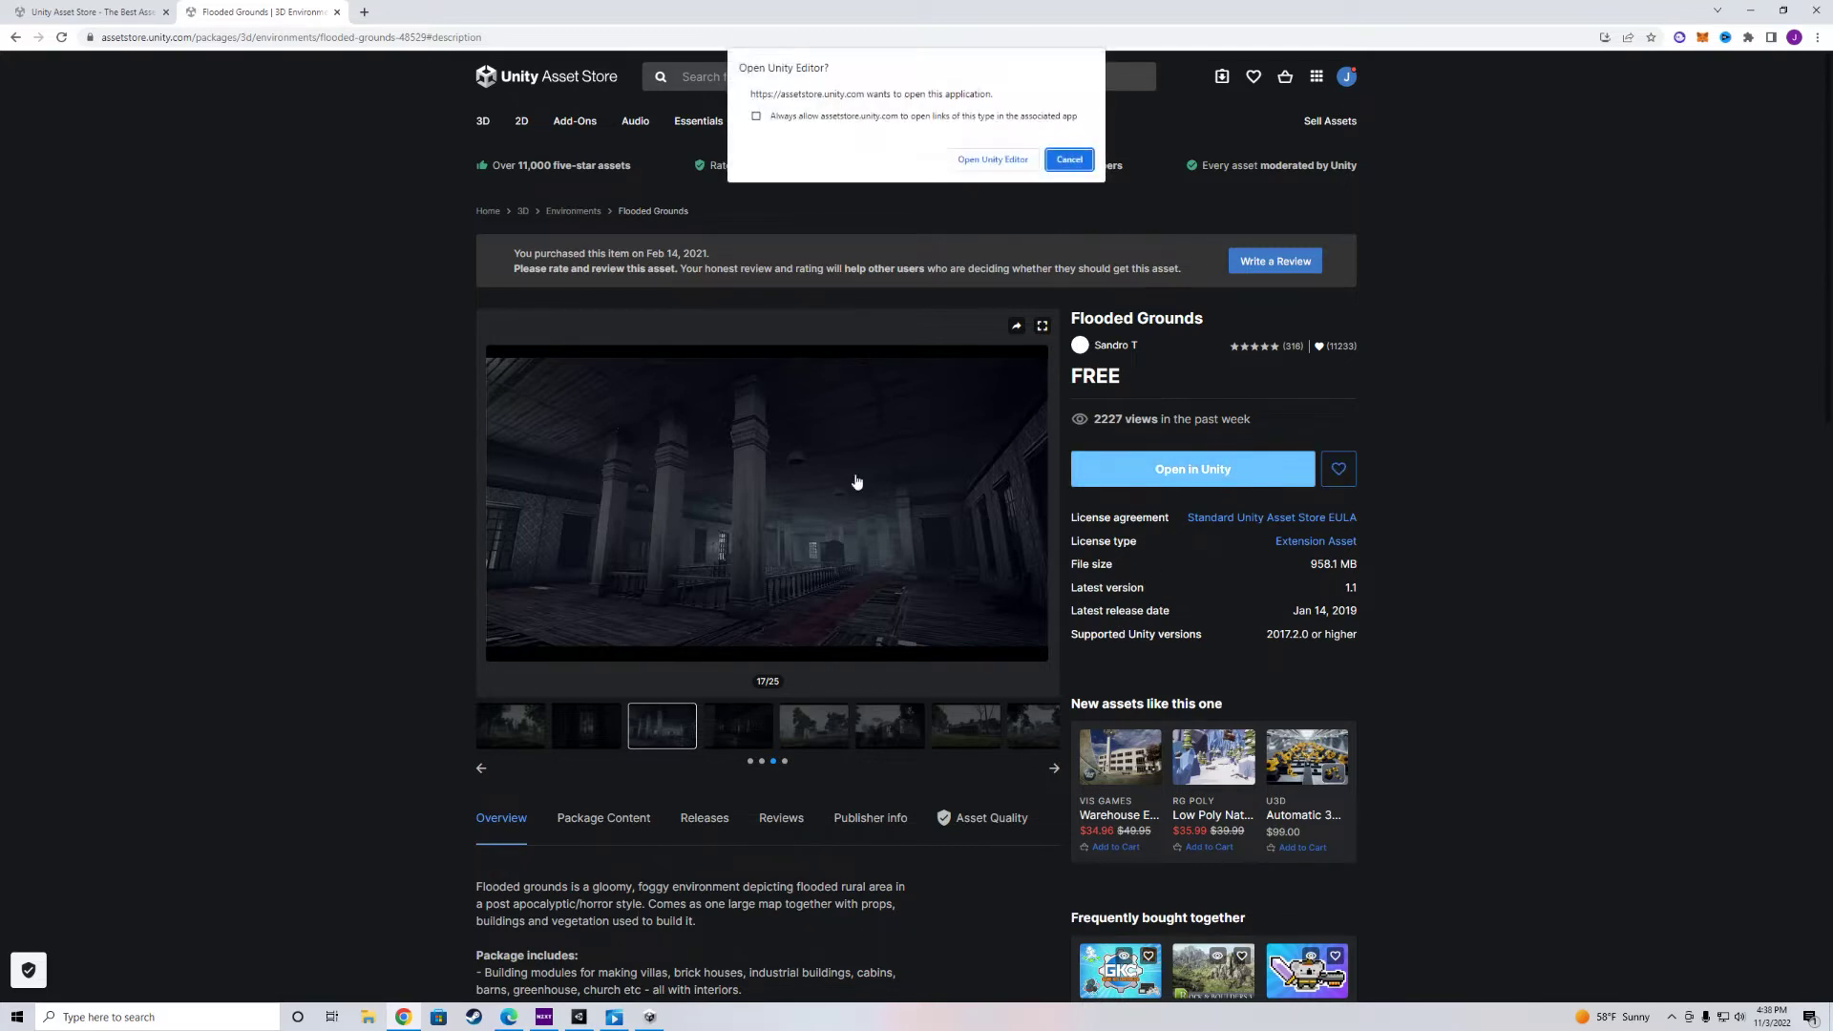
{"action": "left_click", "coordinate": [1002, 159]}
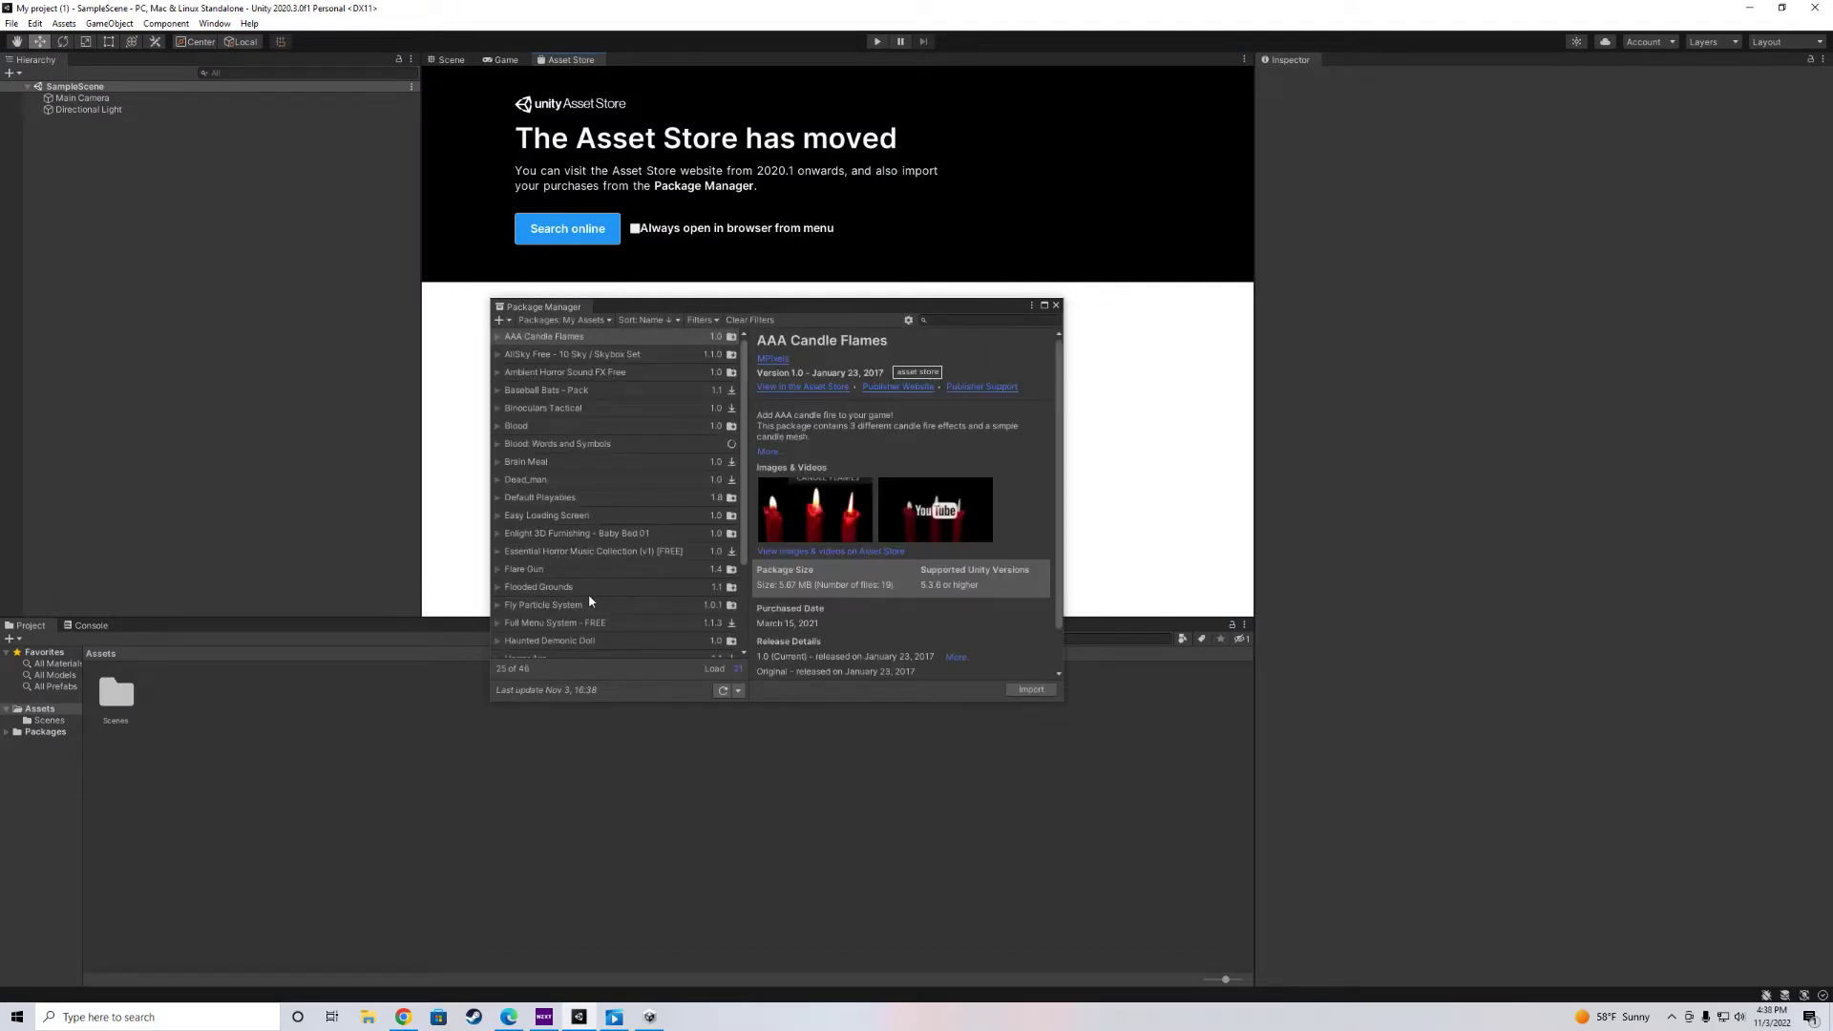
{"action": "left_click", "coordinate": [589, 587]}
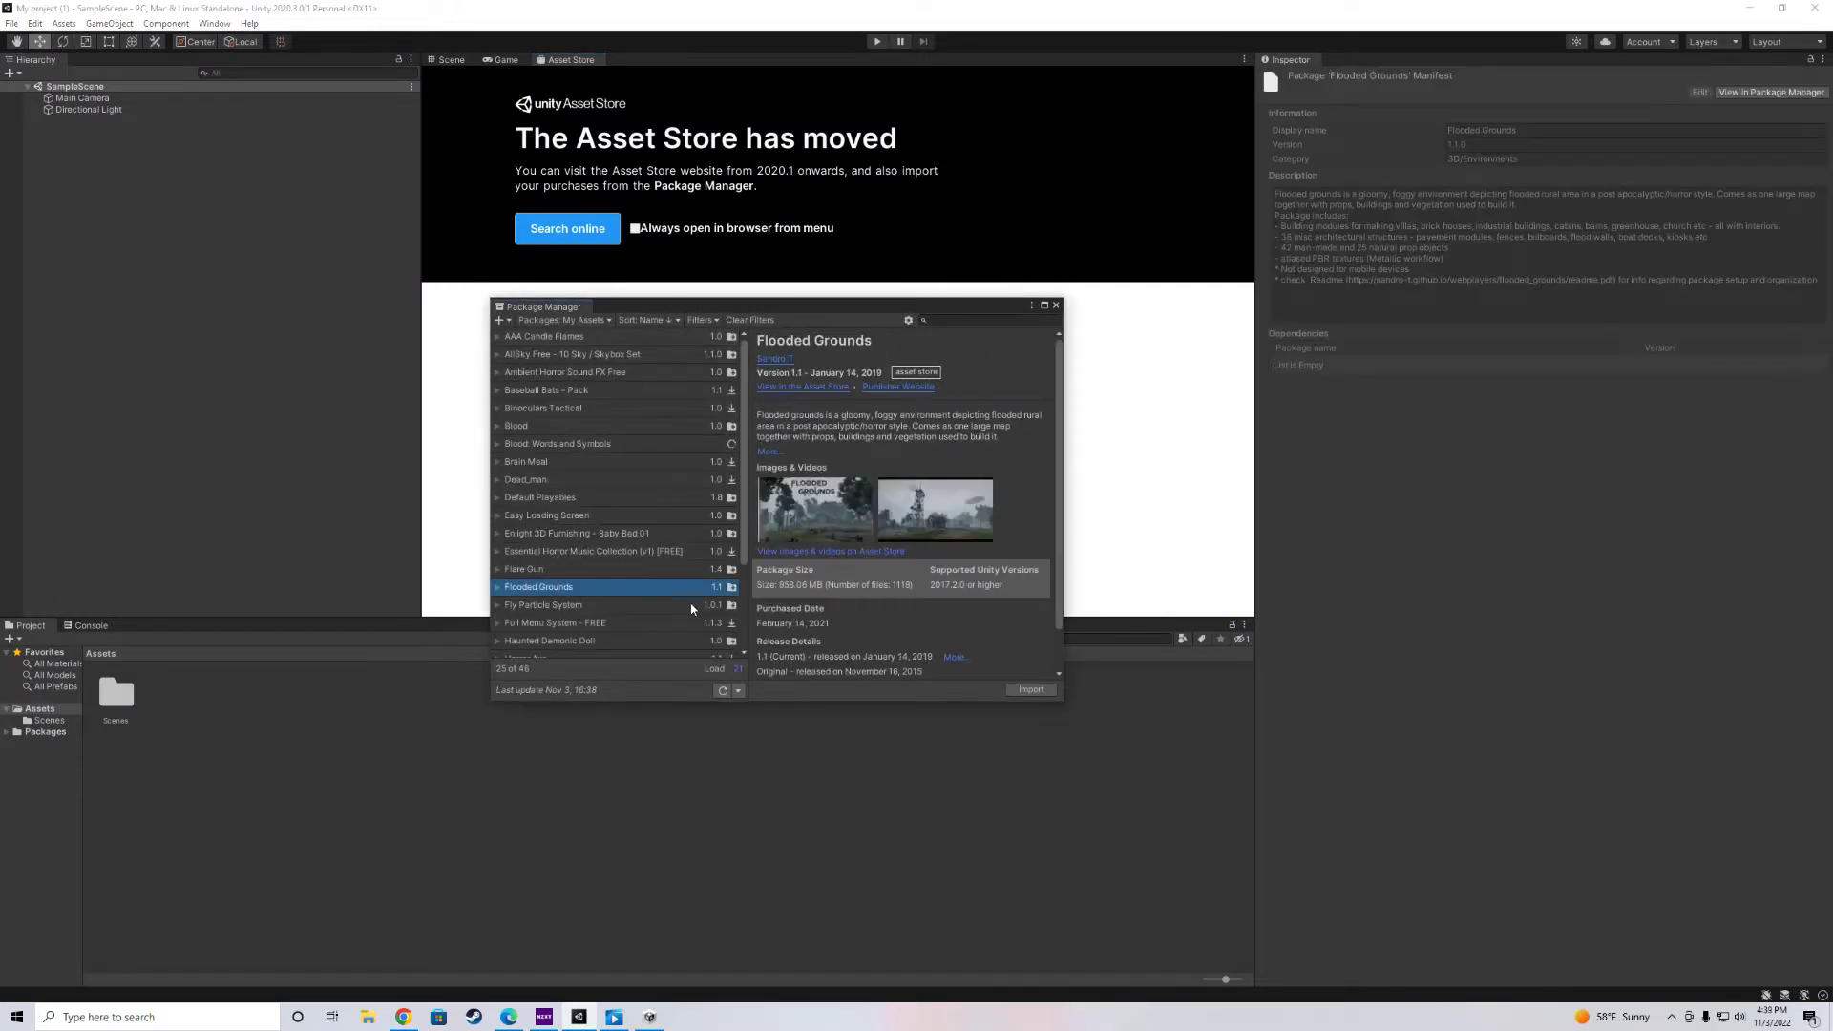
Import the Flooded Grounds package into the project with all of its files selected, and close the Package Manager.
{"action": "left_click", "coordinate": [1038, 690]}
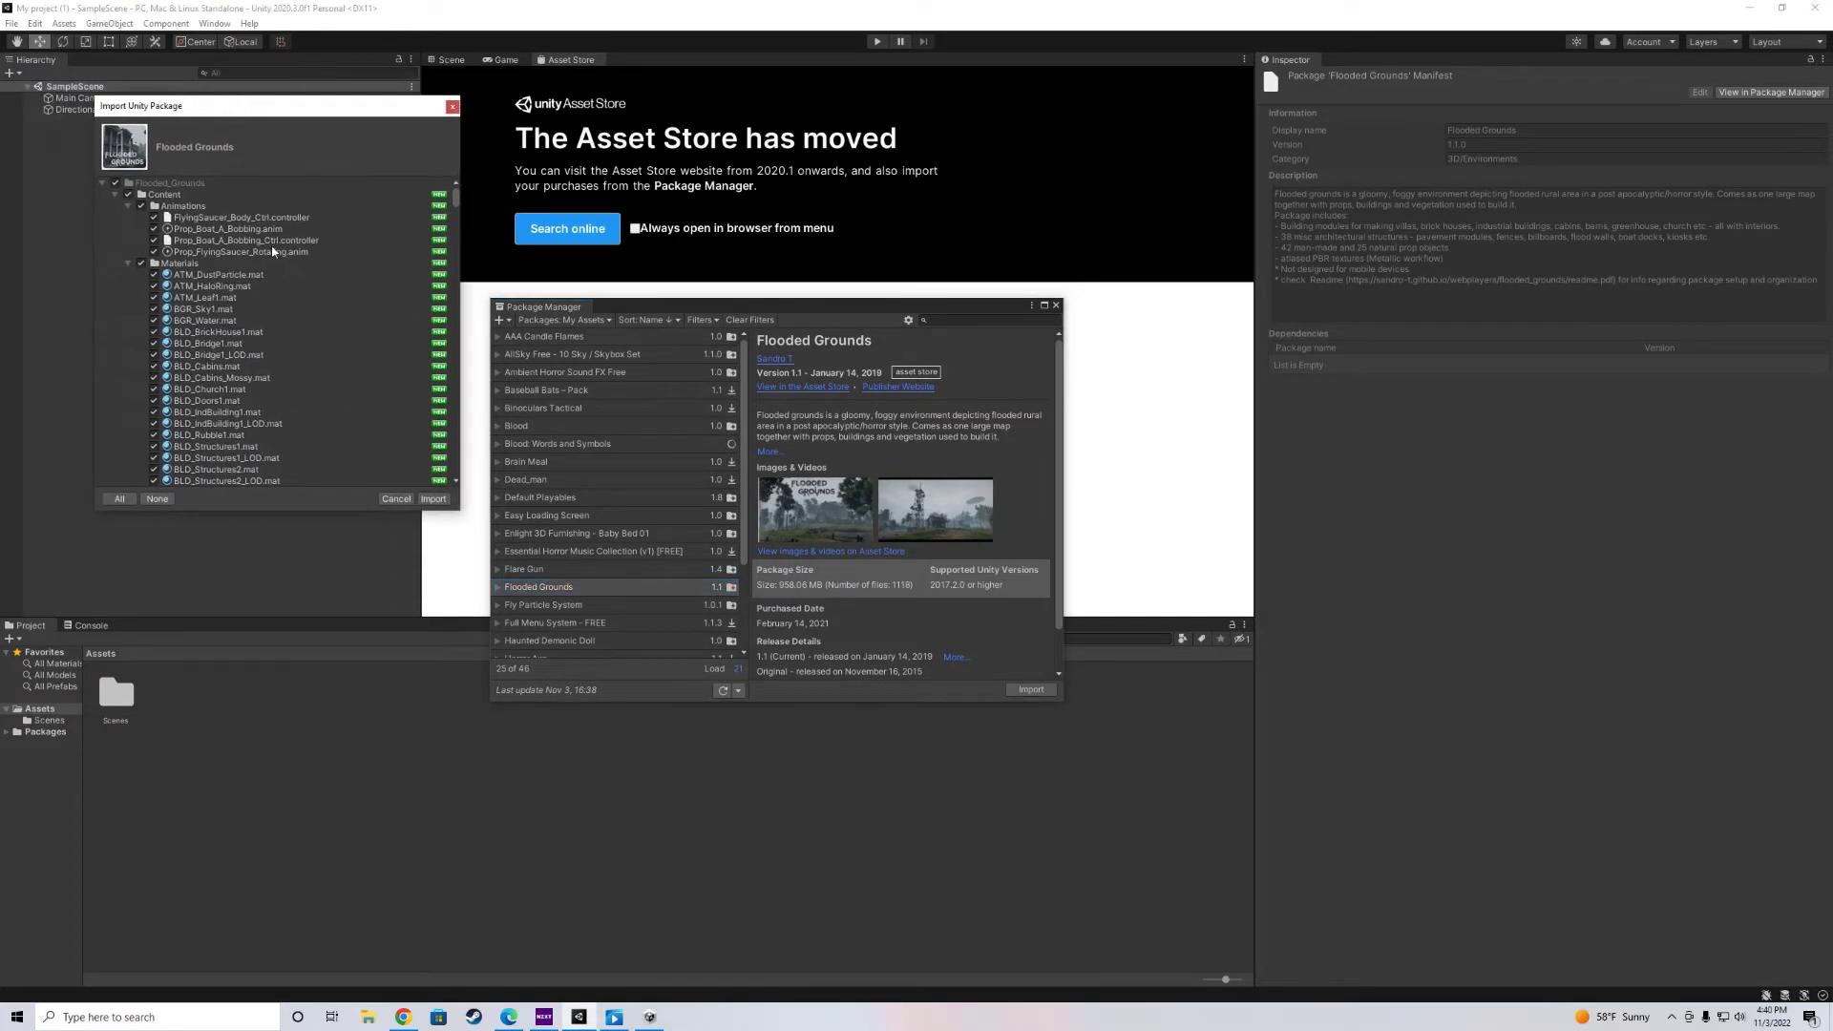
{"action": "left_click", "coordinate": [115, 182]}
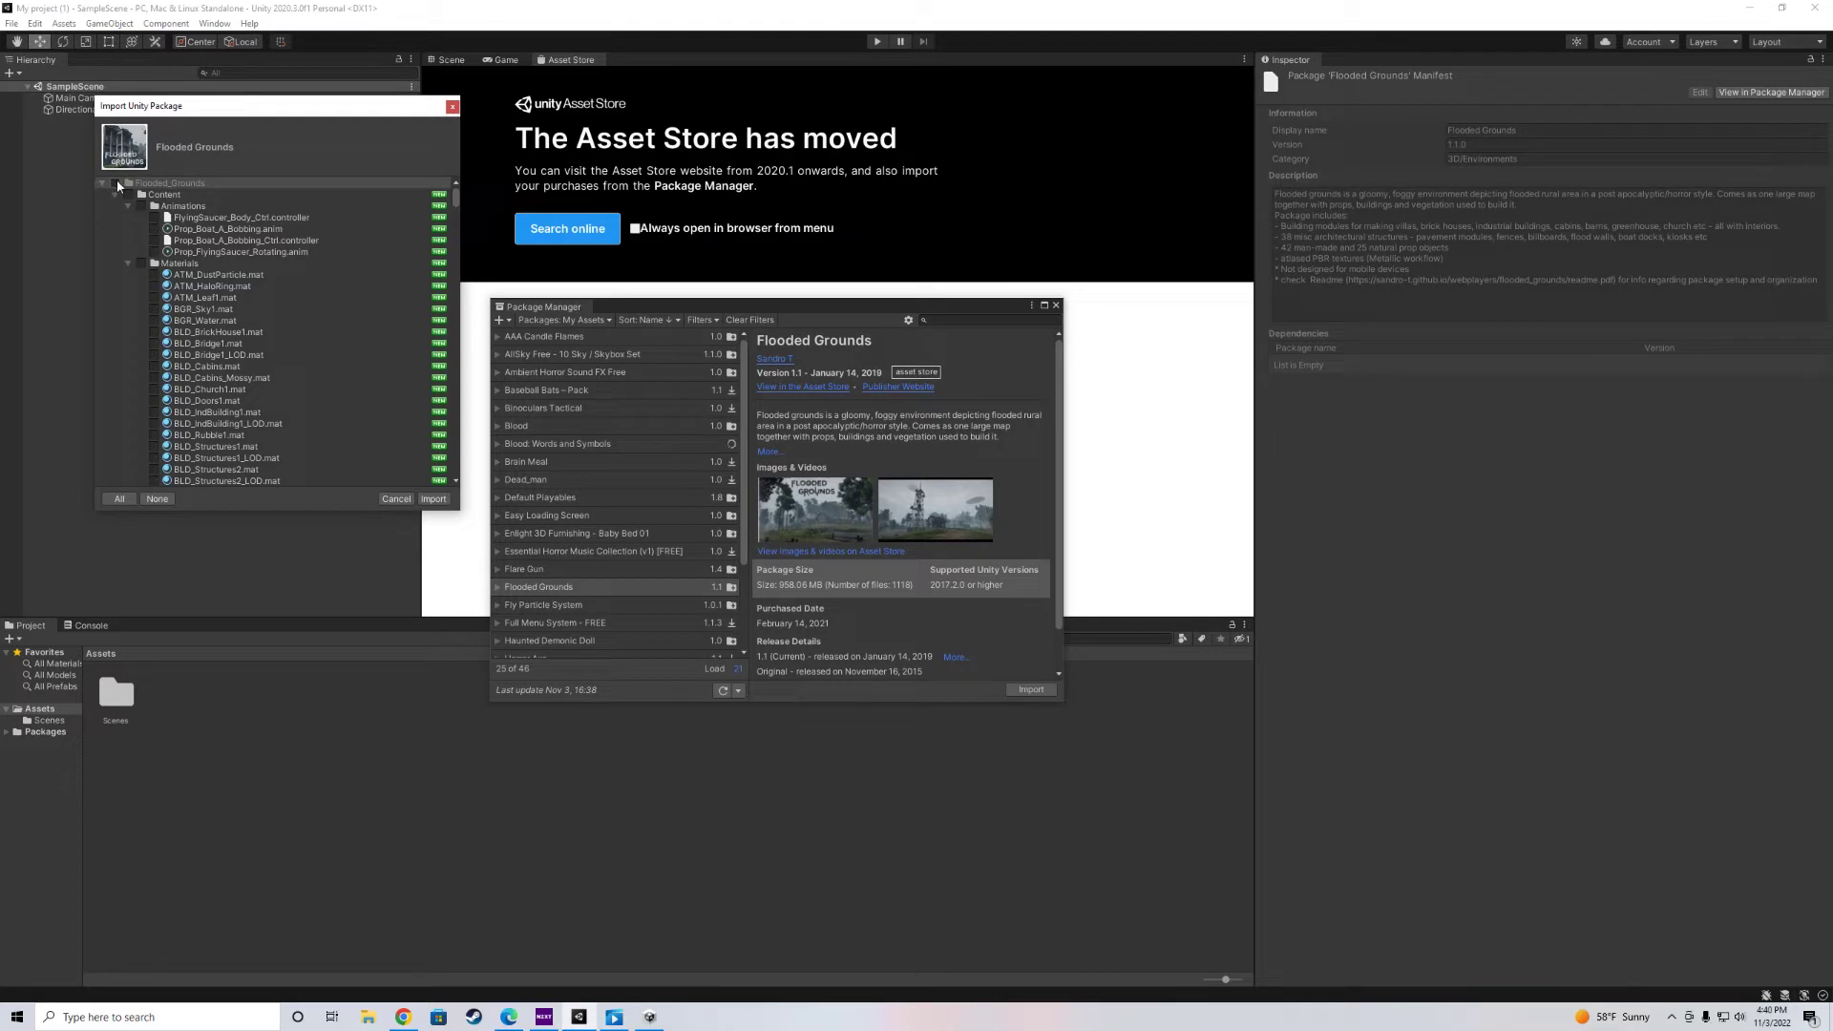
{"action": "left_click", "coordinate": [115, 183]}
{"action": "left_click", "coordinate": [444, 502]}
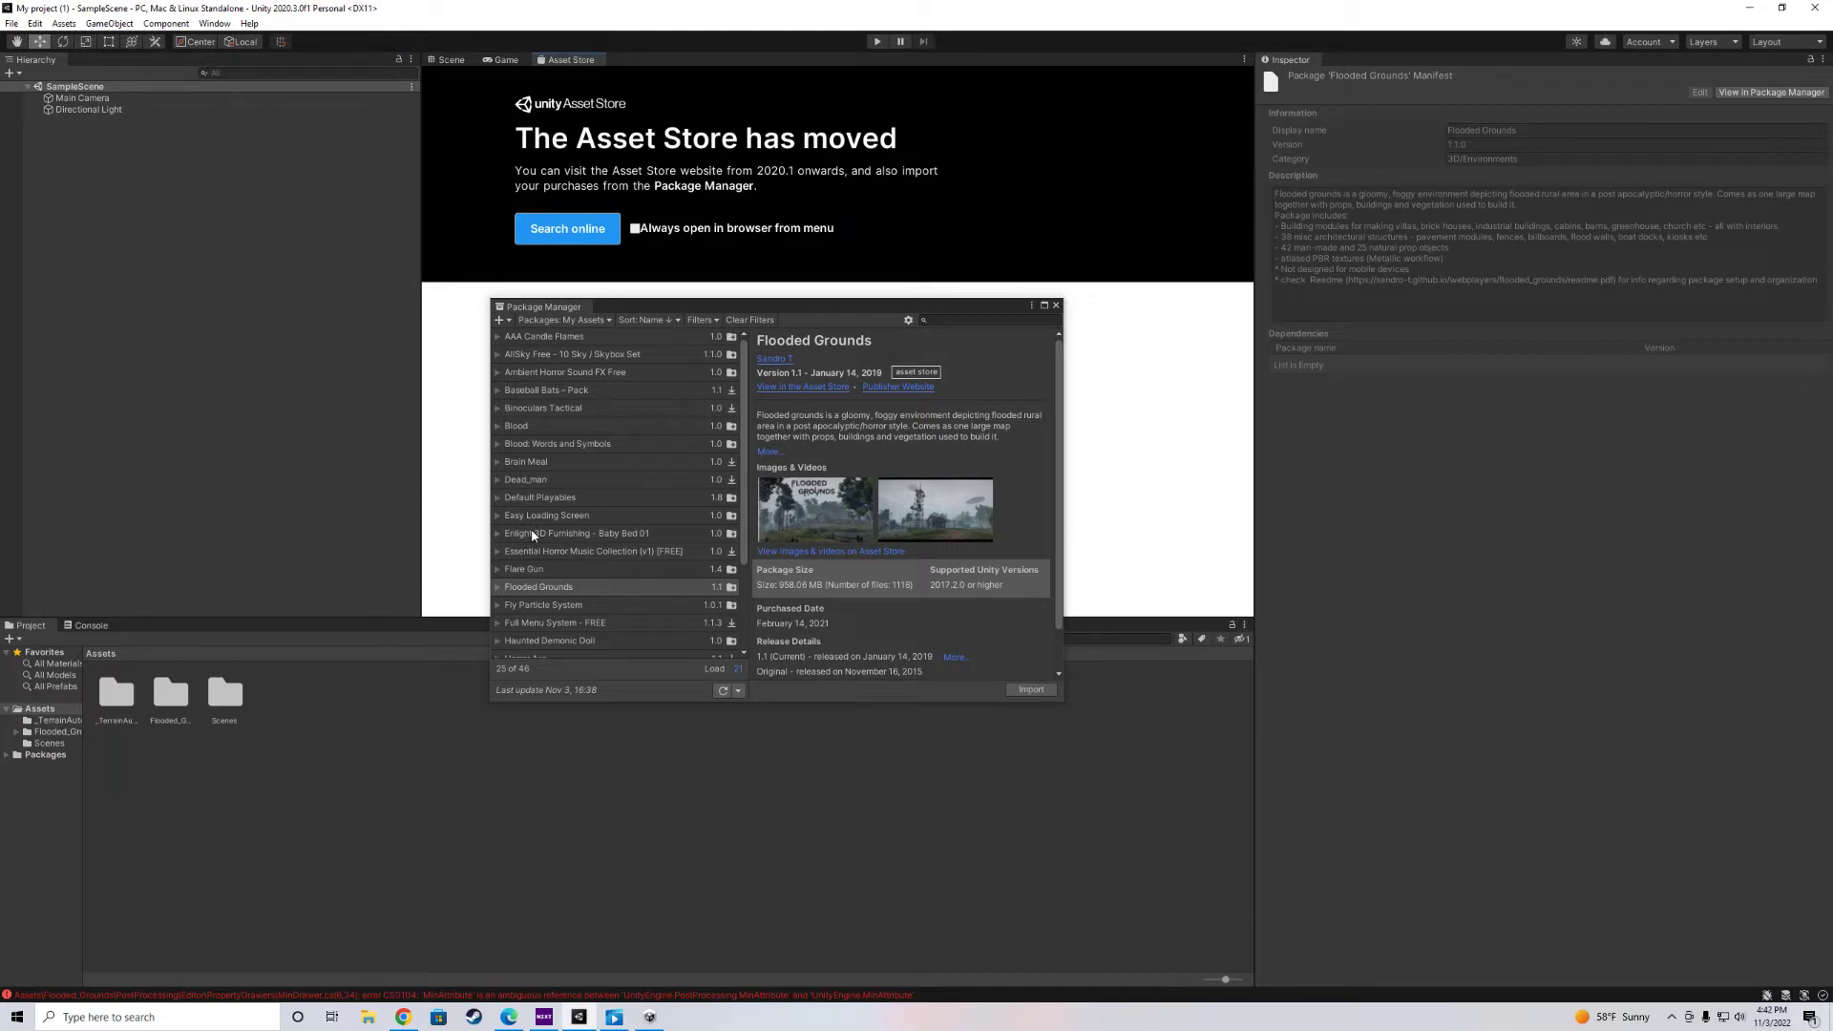
{"action": "left_click", "coordinate": [1056, 305]}
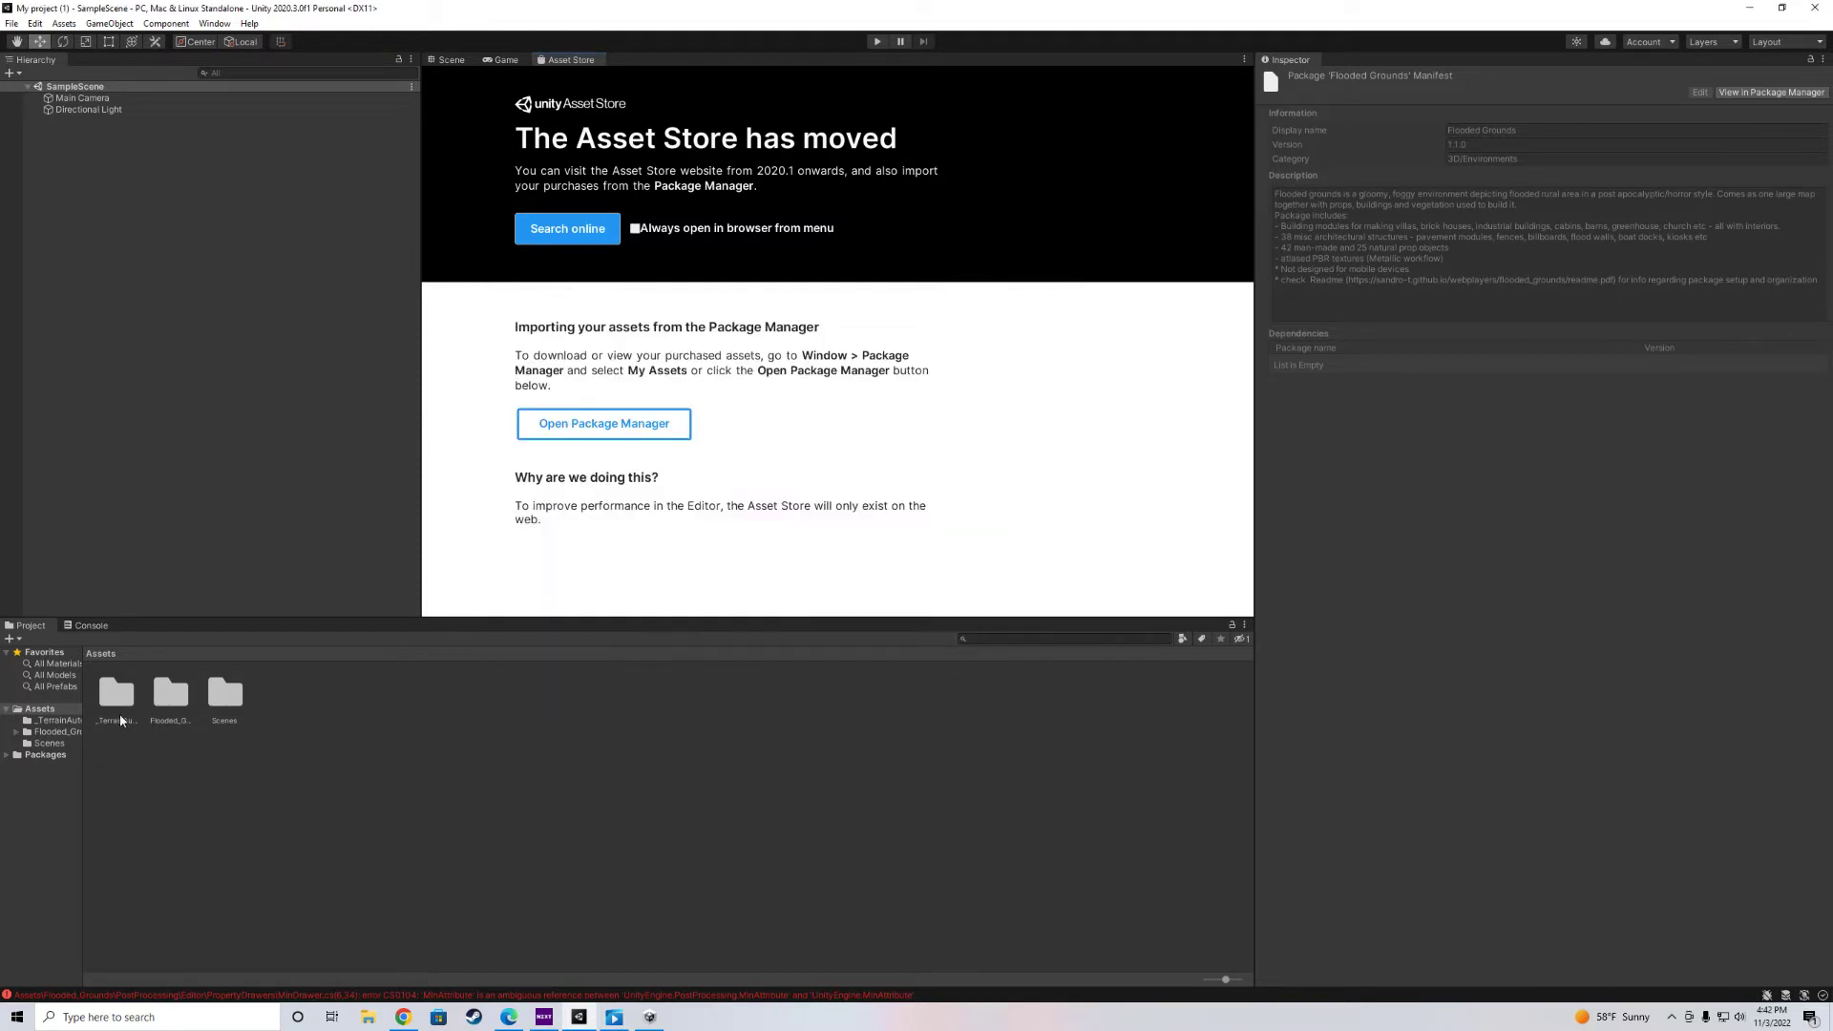
Open the imported Flooded_Grounds folder and examine the error logged in the Console.
{"action": "left_click", "coordinate": [57, 731]}
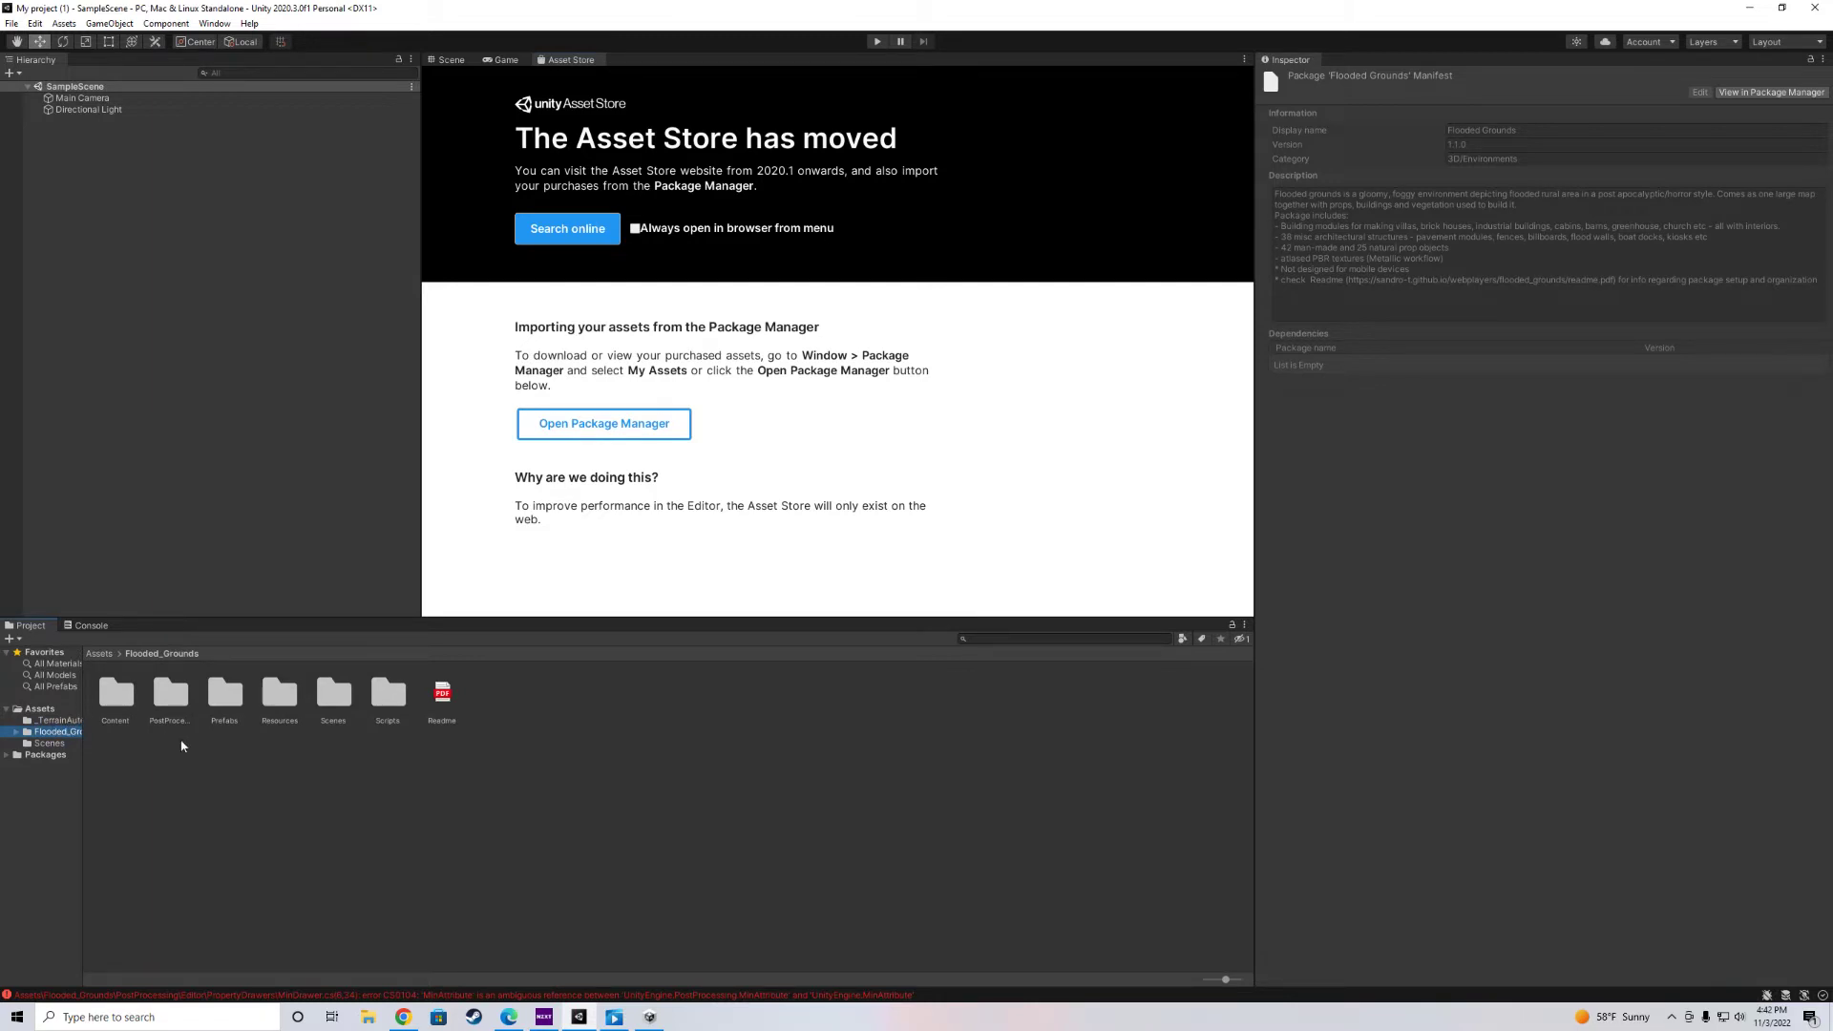
{"action": "left_click", "coordinate": [90, 625]}
{"action": "left_click", "coordinate": [179, 657]}
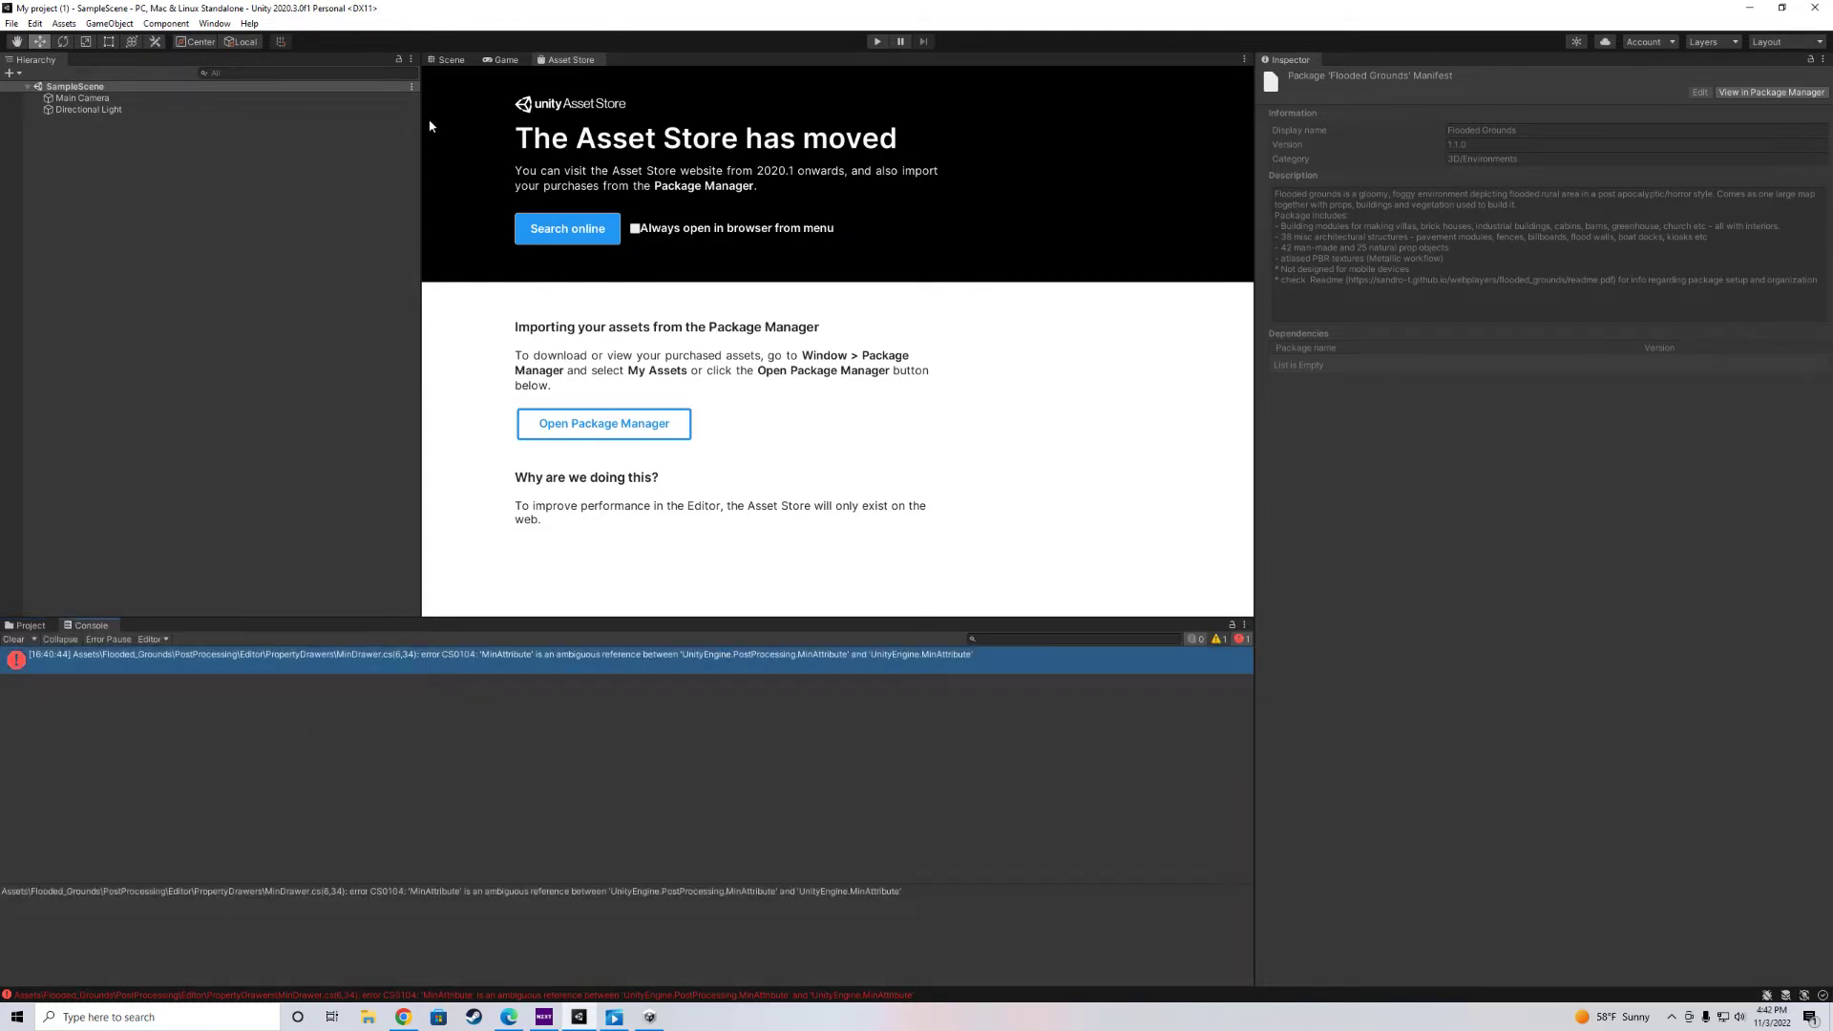
Delete the PostProcessing folder from the Flooded_Grounds assets.
{"action": "left_click", "coordinate": [488, 60]}
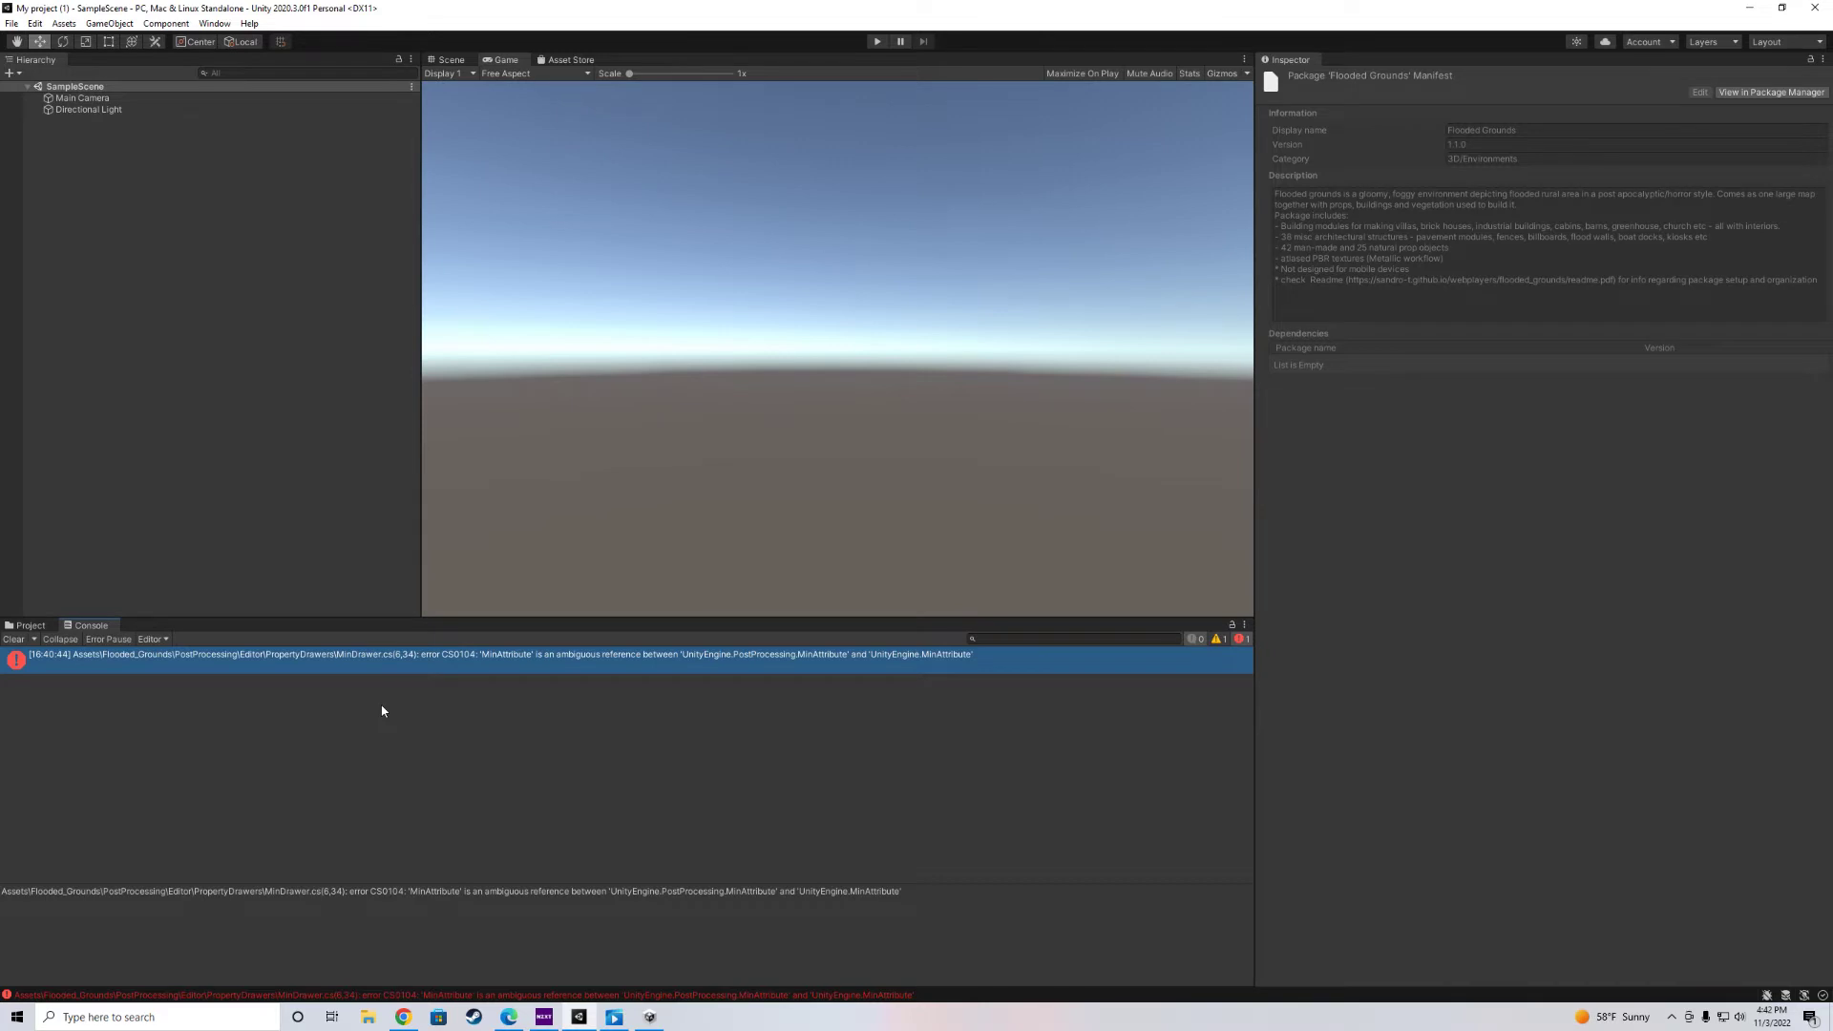
{"action": "left_click", "coordinate": [32, 625]}
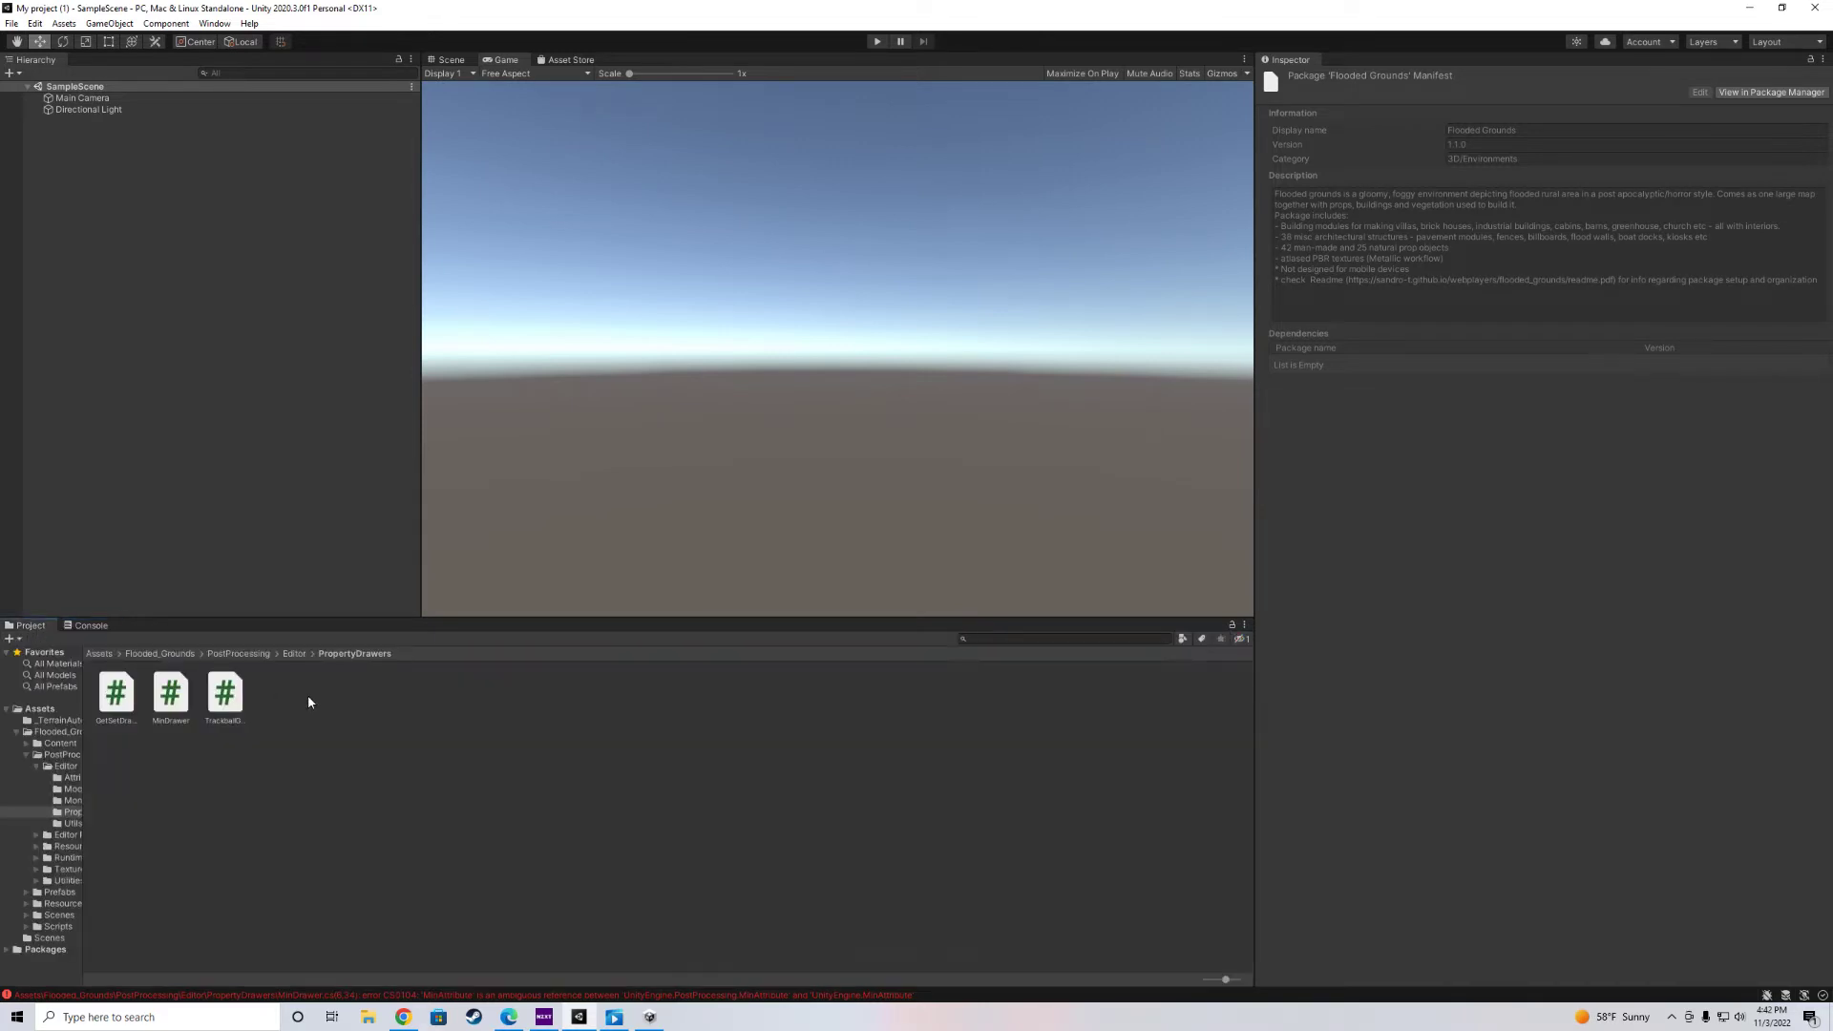
{"action": "left_click", "coordinate": [62, 754]}
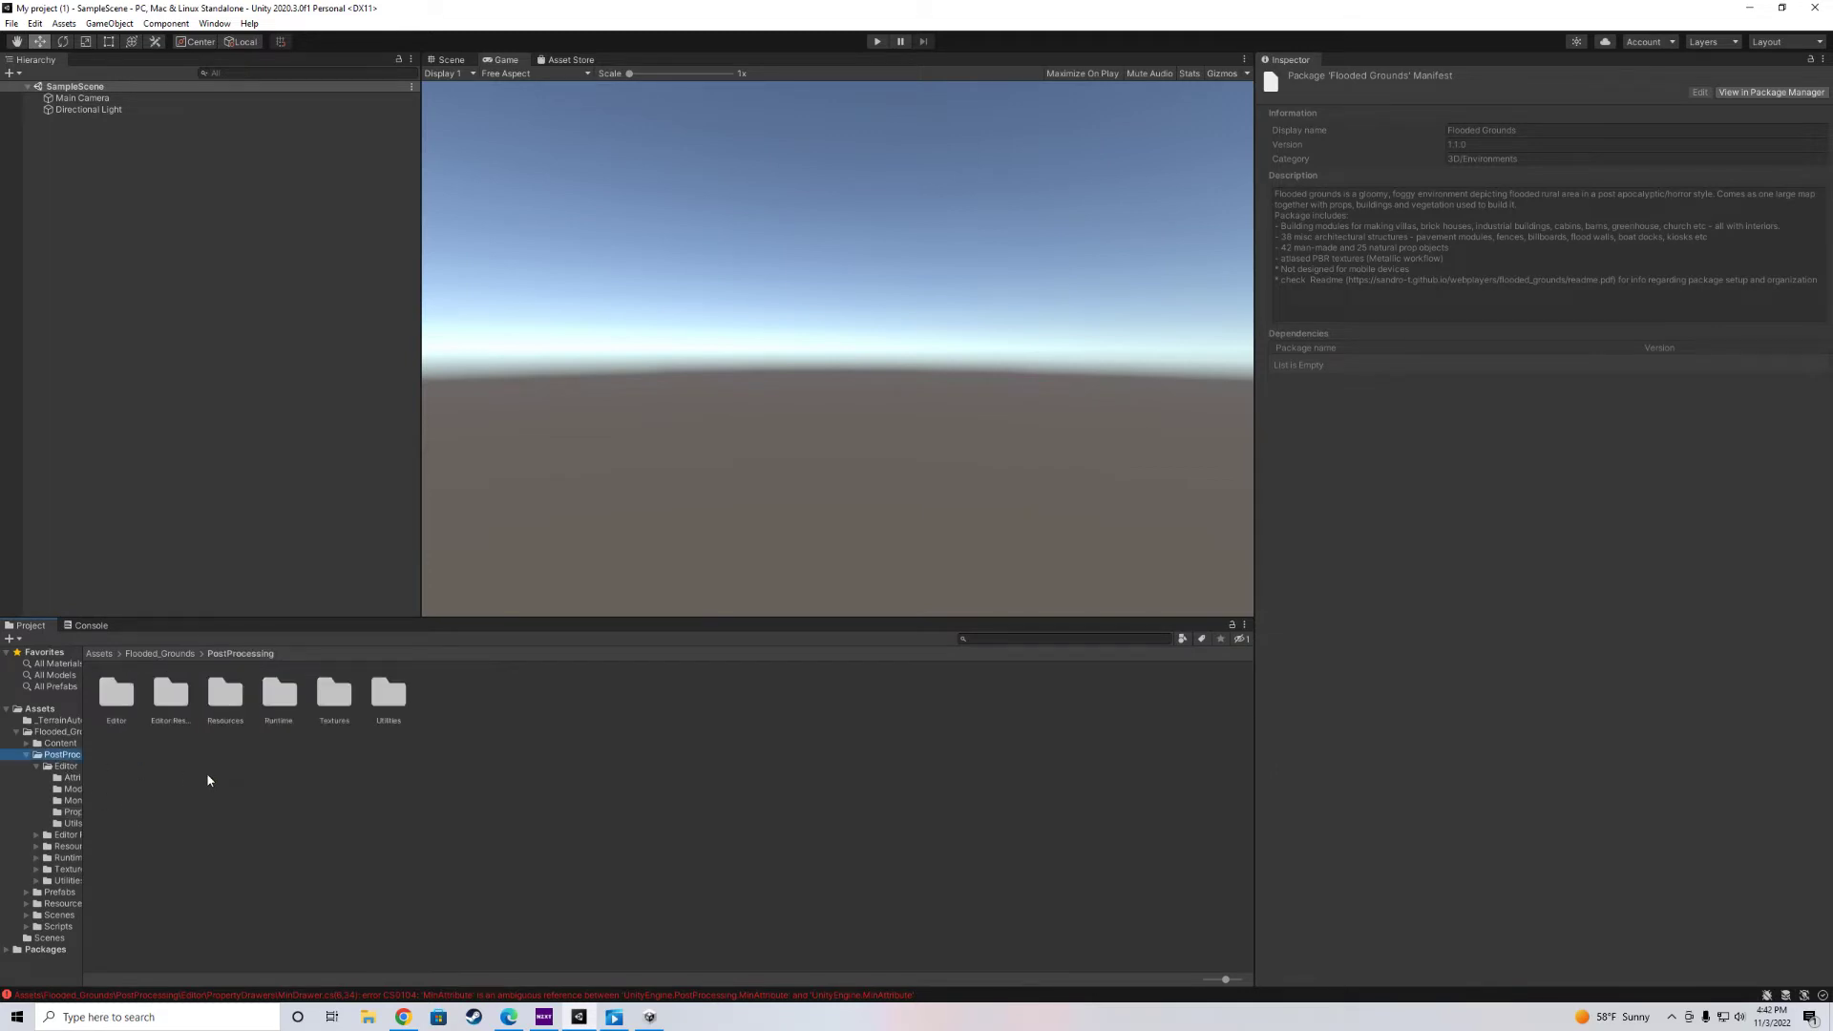
{"action": "left_click", "coordinate": [60, 743]}
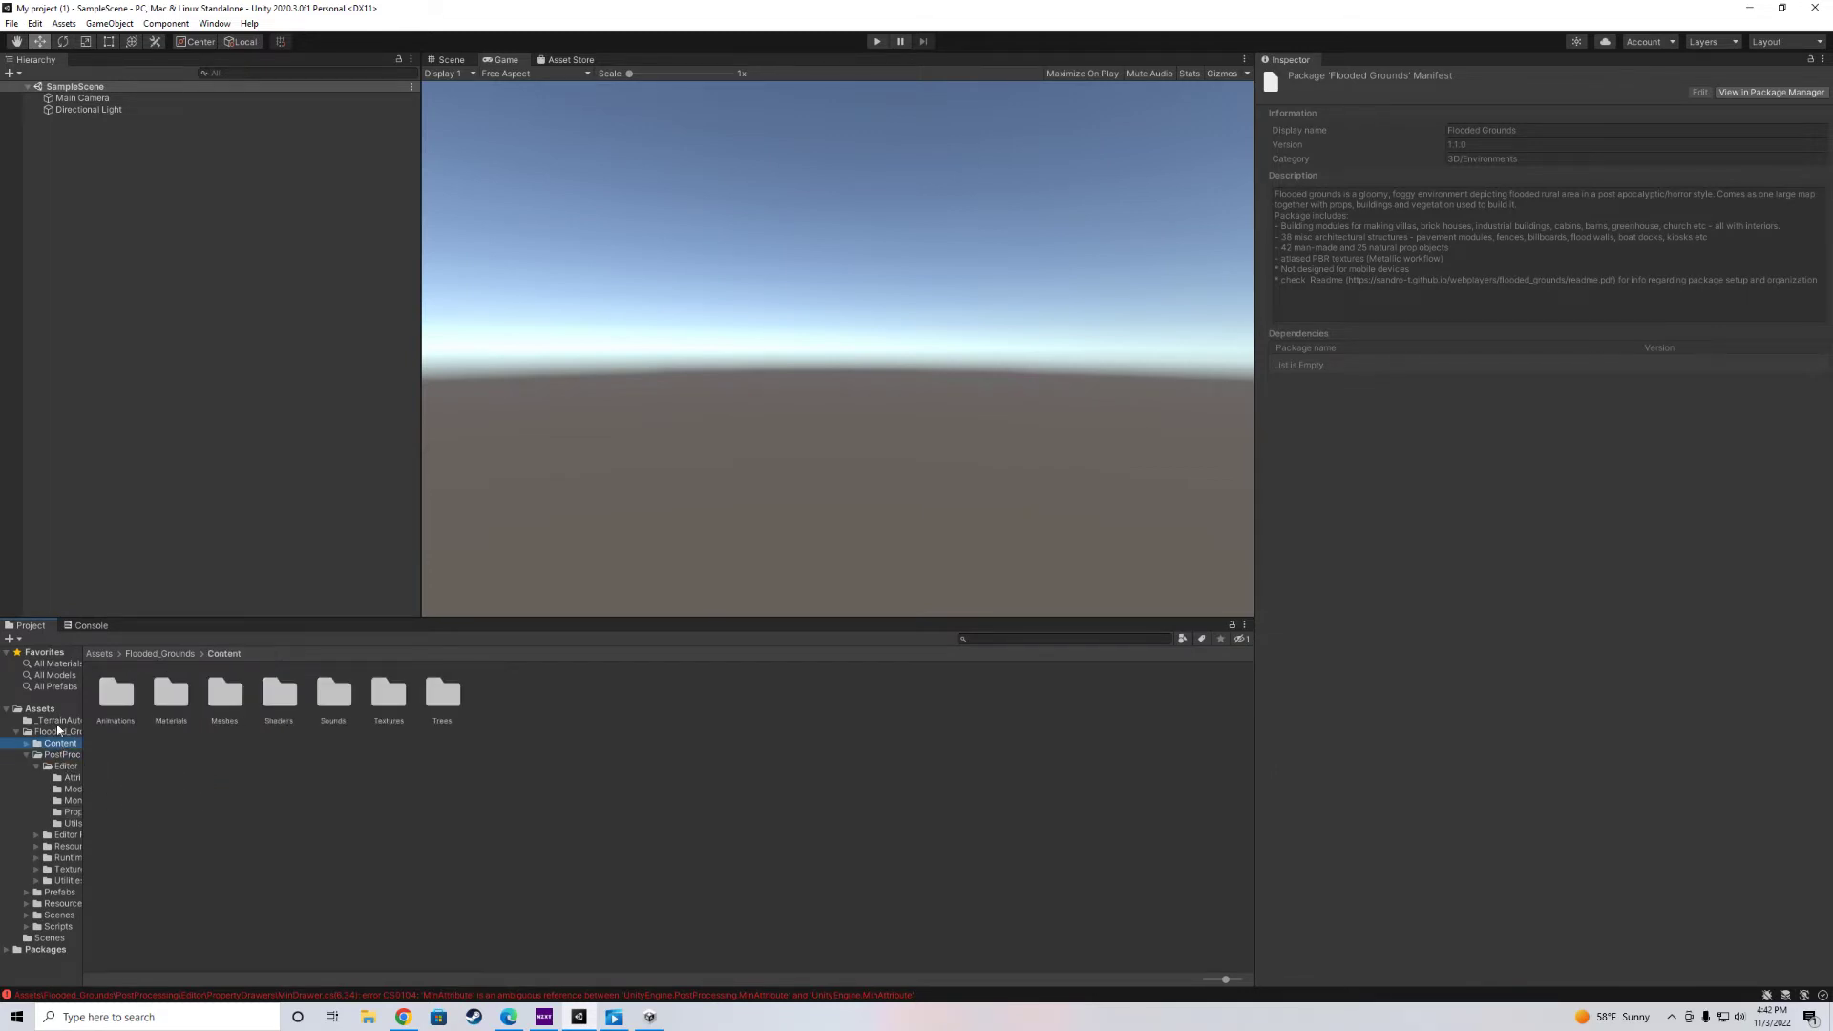
{"action": "left_click", "coordinate": [39, 732]}
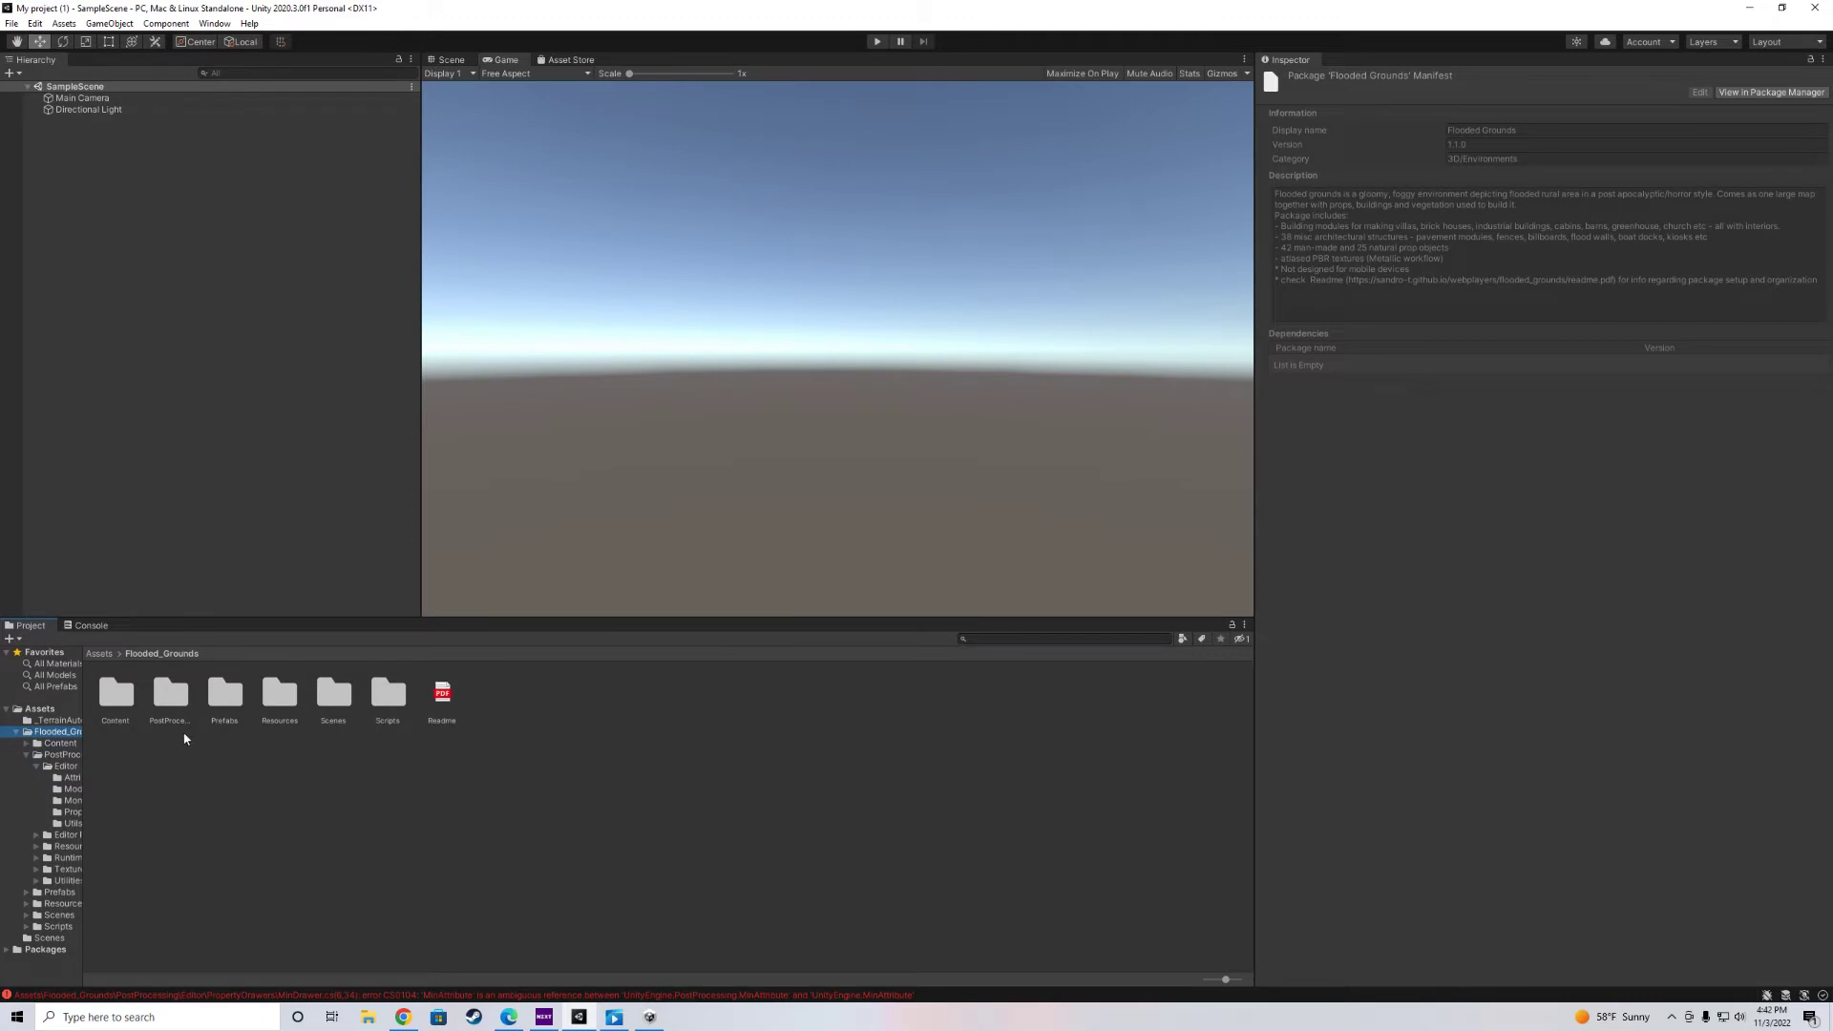
{"action": "left_click", "coordinate": [175, 702]}
{"action": "right_click", "coordinate": [174, 702]}
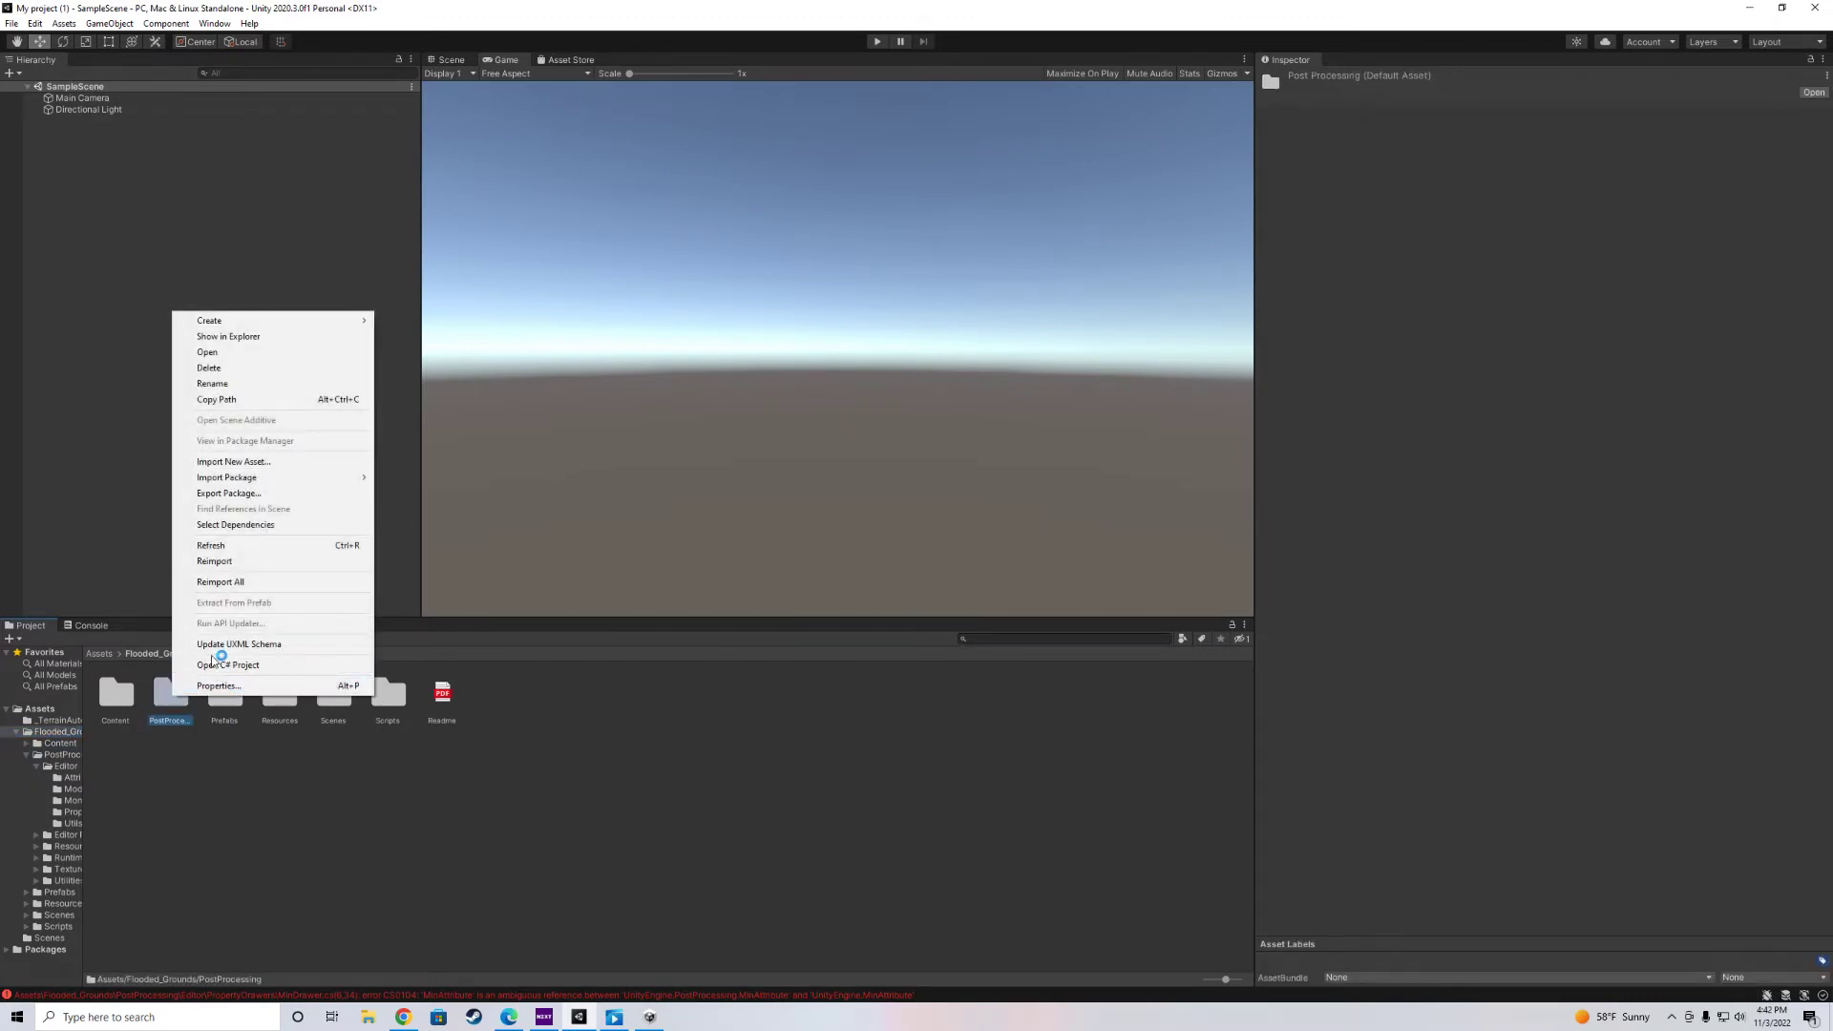
{"action": "left_click", "coordinate": [208, 367]}
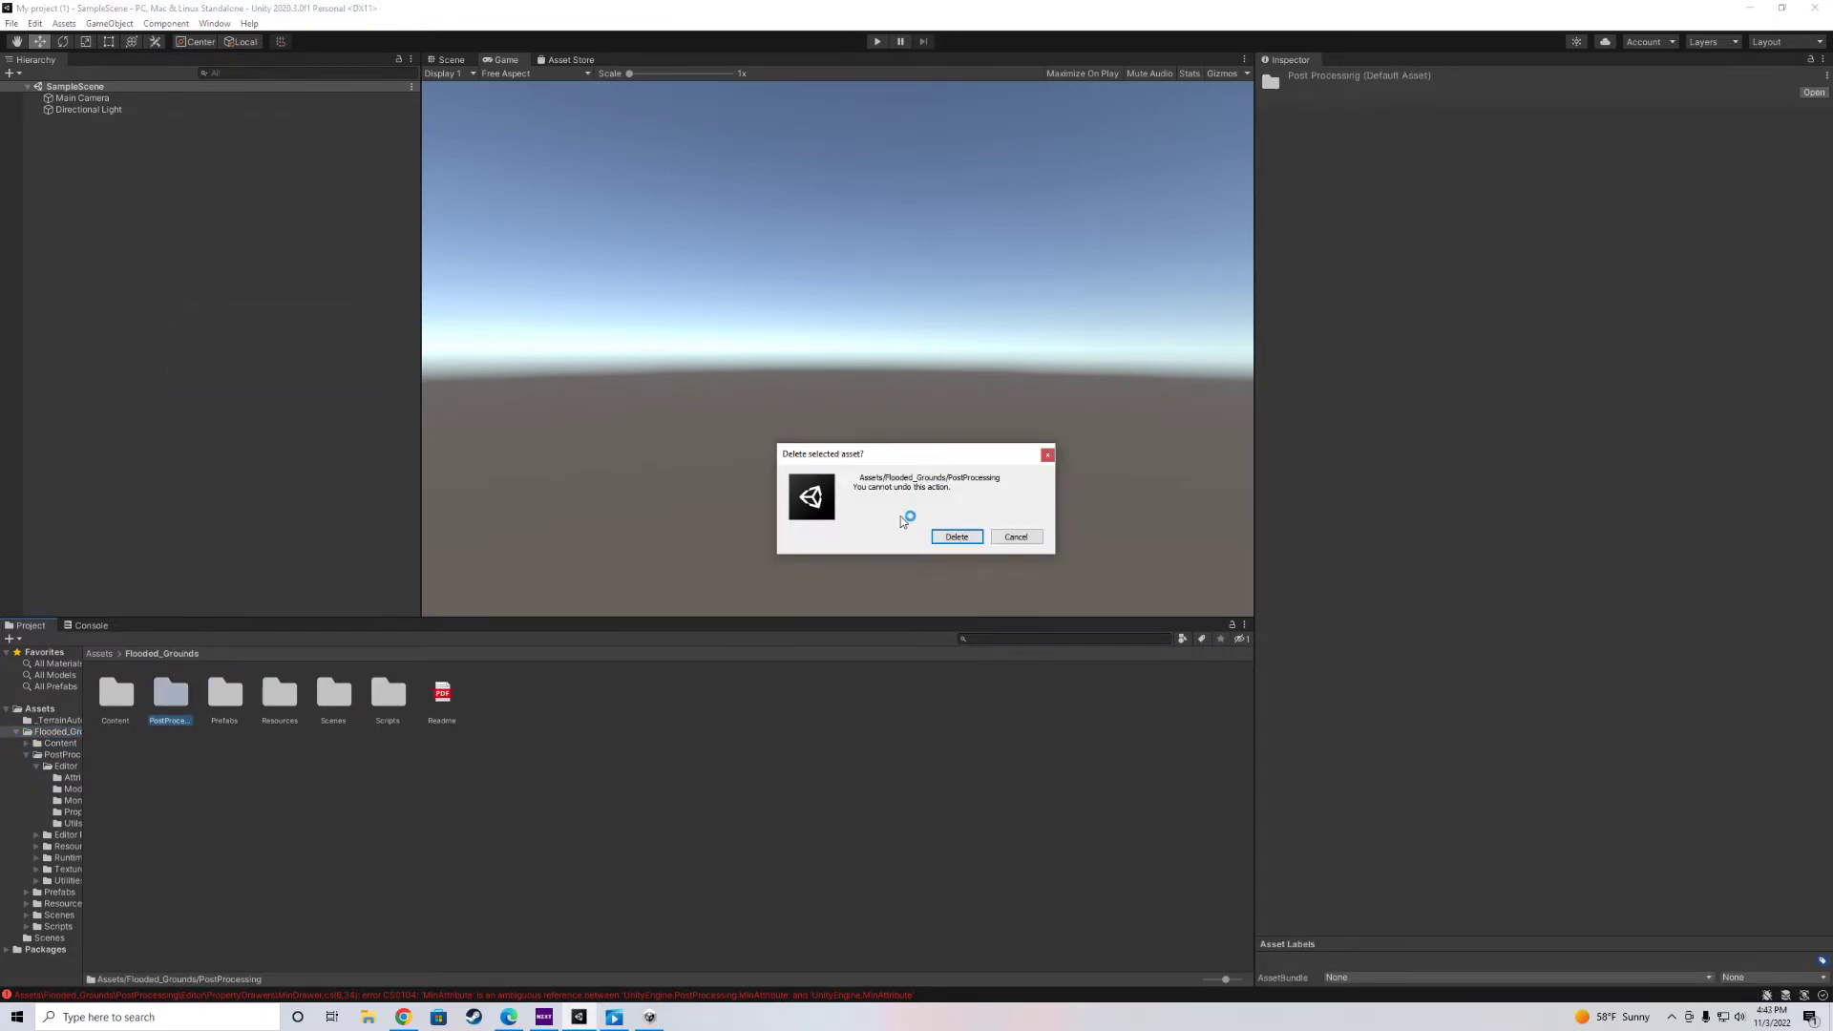
{"action": "left_click", "coordinate": [958, 536]}
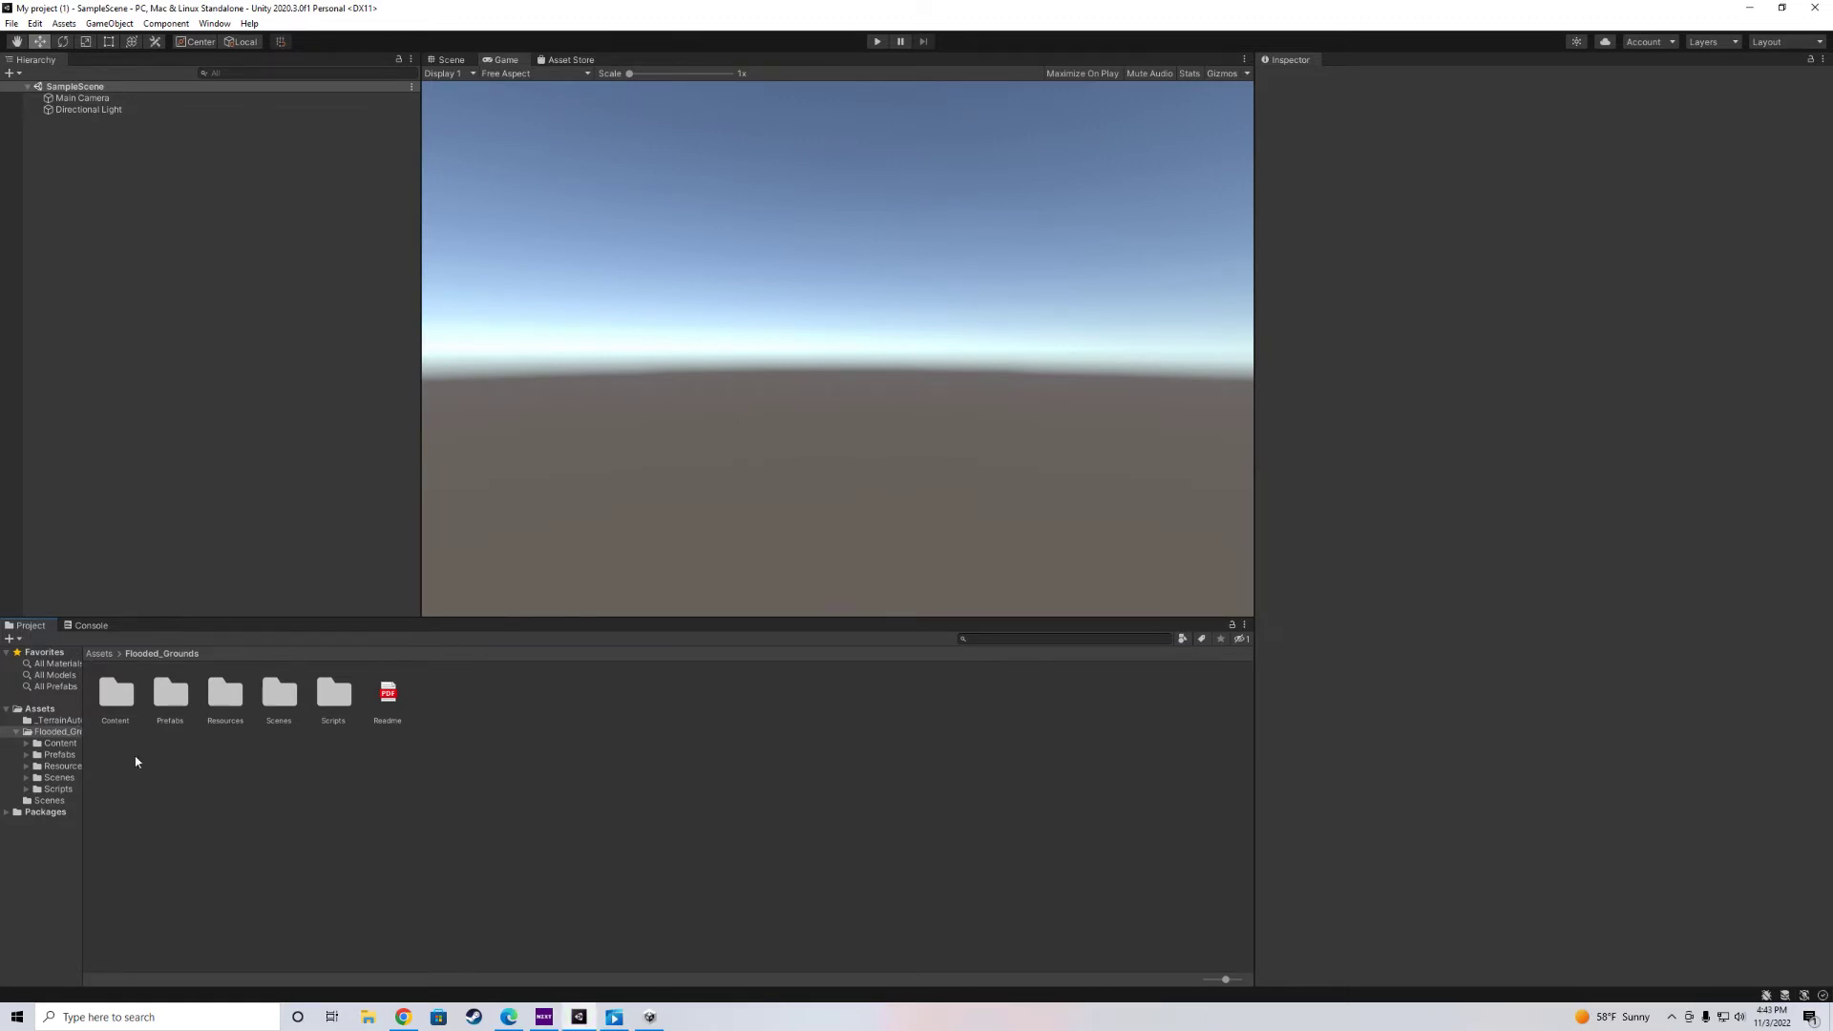
Browse the Buildings, Bridge and Props prefab folders of Flooded_Grounds and inspect the first car and flying saucer props.
{"action": "left_click", "coordinate": [117, 709]}
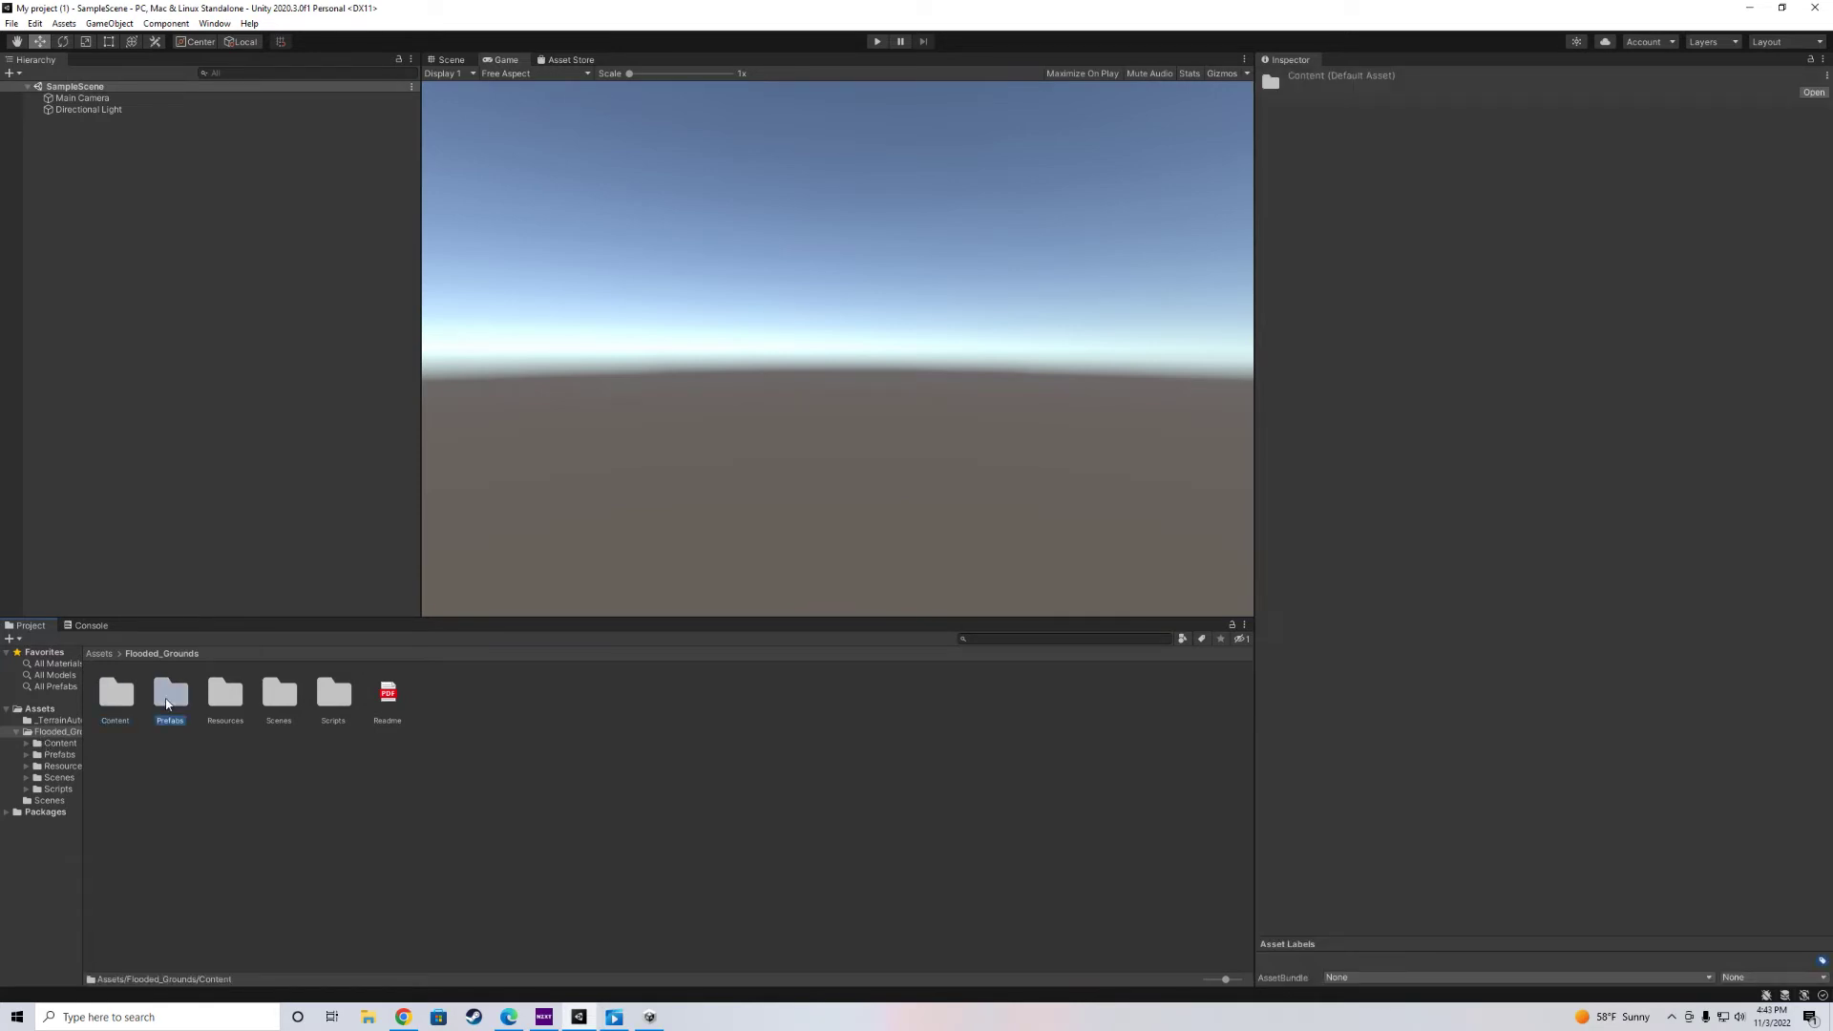
{"action": "double_click", "coordinate": [169, 696]}
{"action": "double_click", "coordinate": [232, 707]}
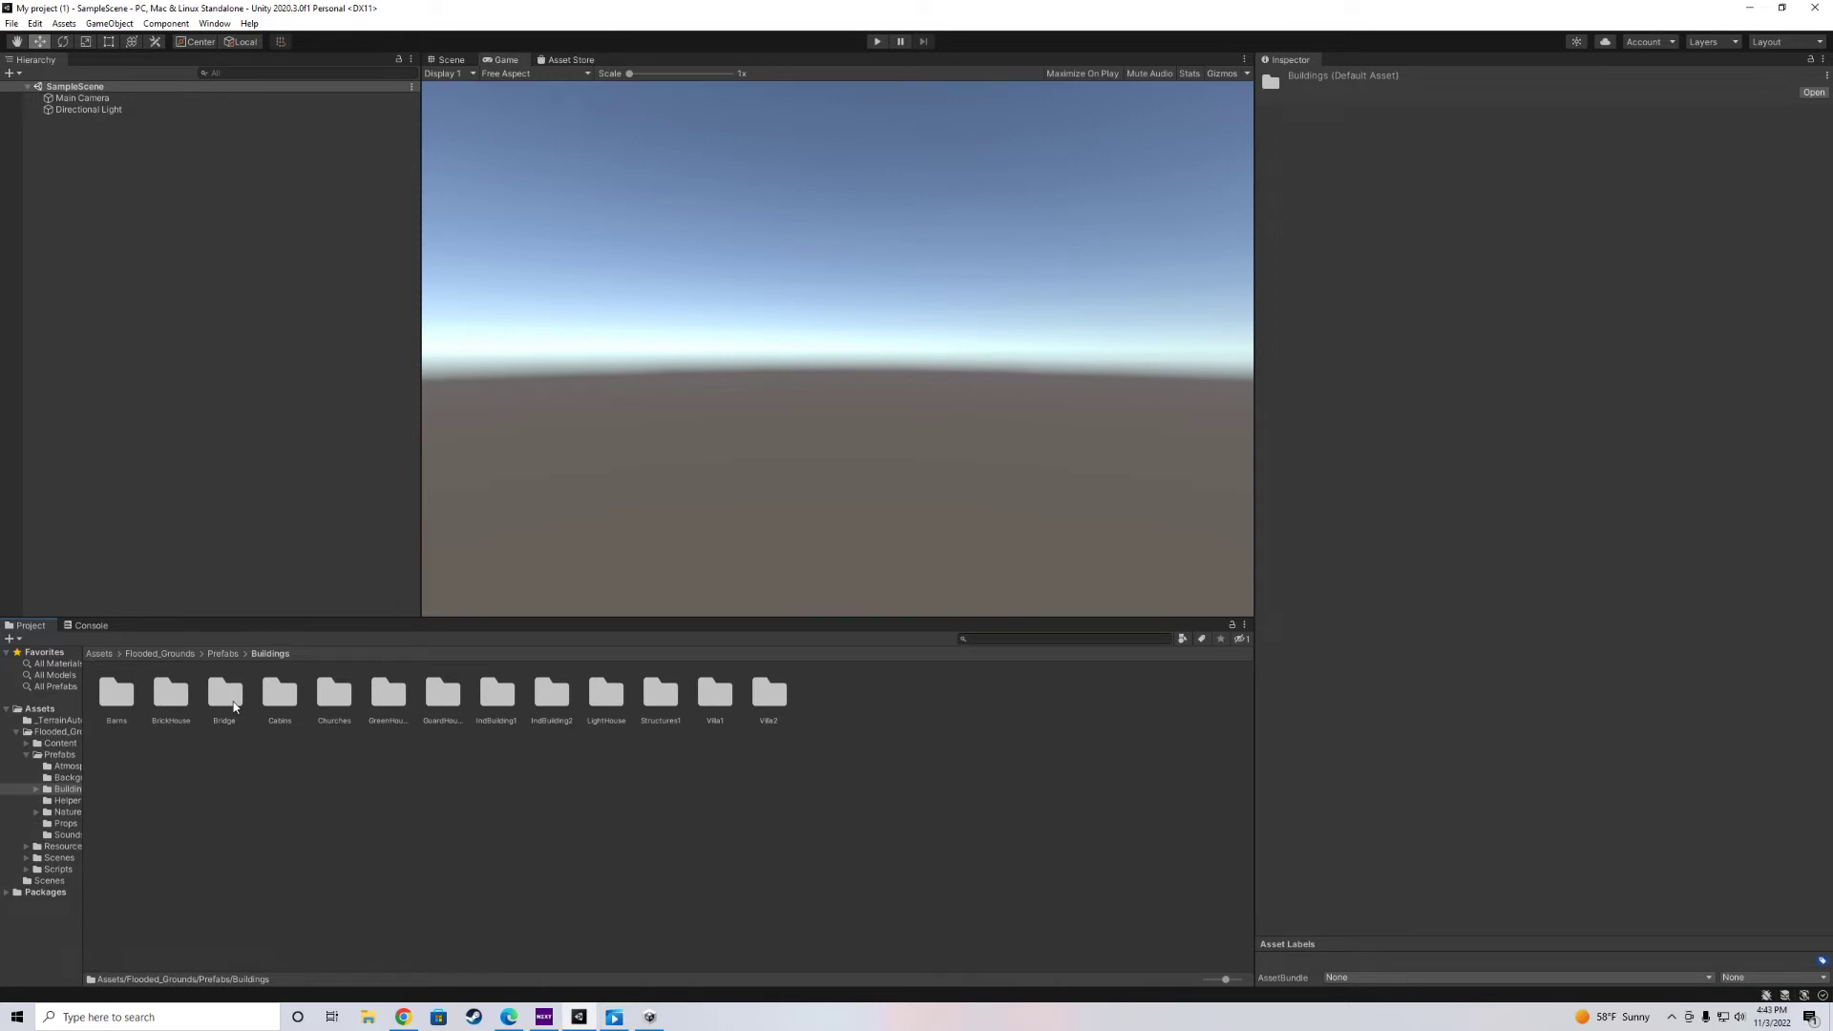
{"action": "double_click", "coordinate": [229, 704]}
{"action": "left_click", "coordinate": [162, 702]}
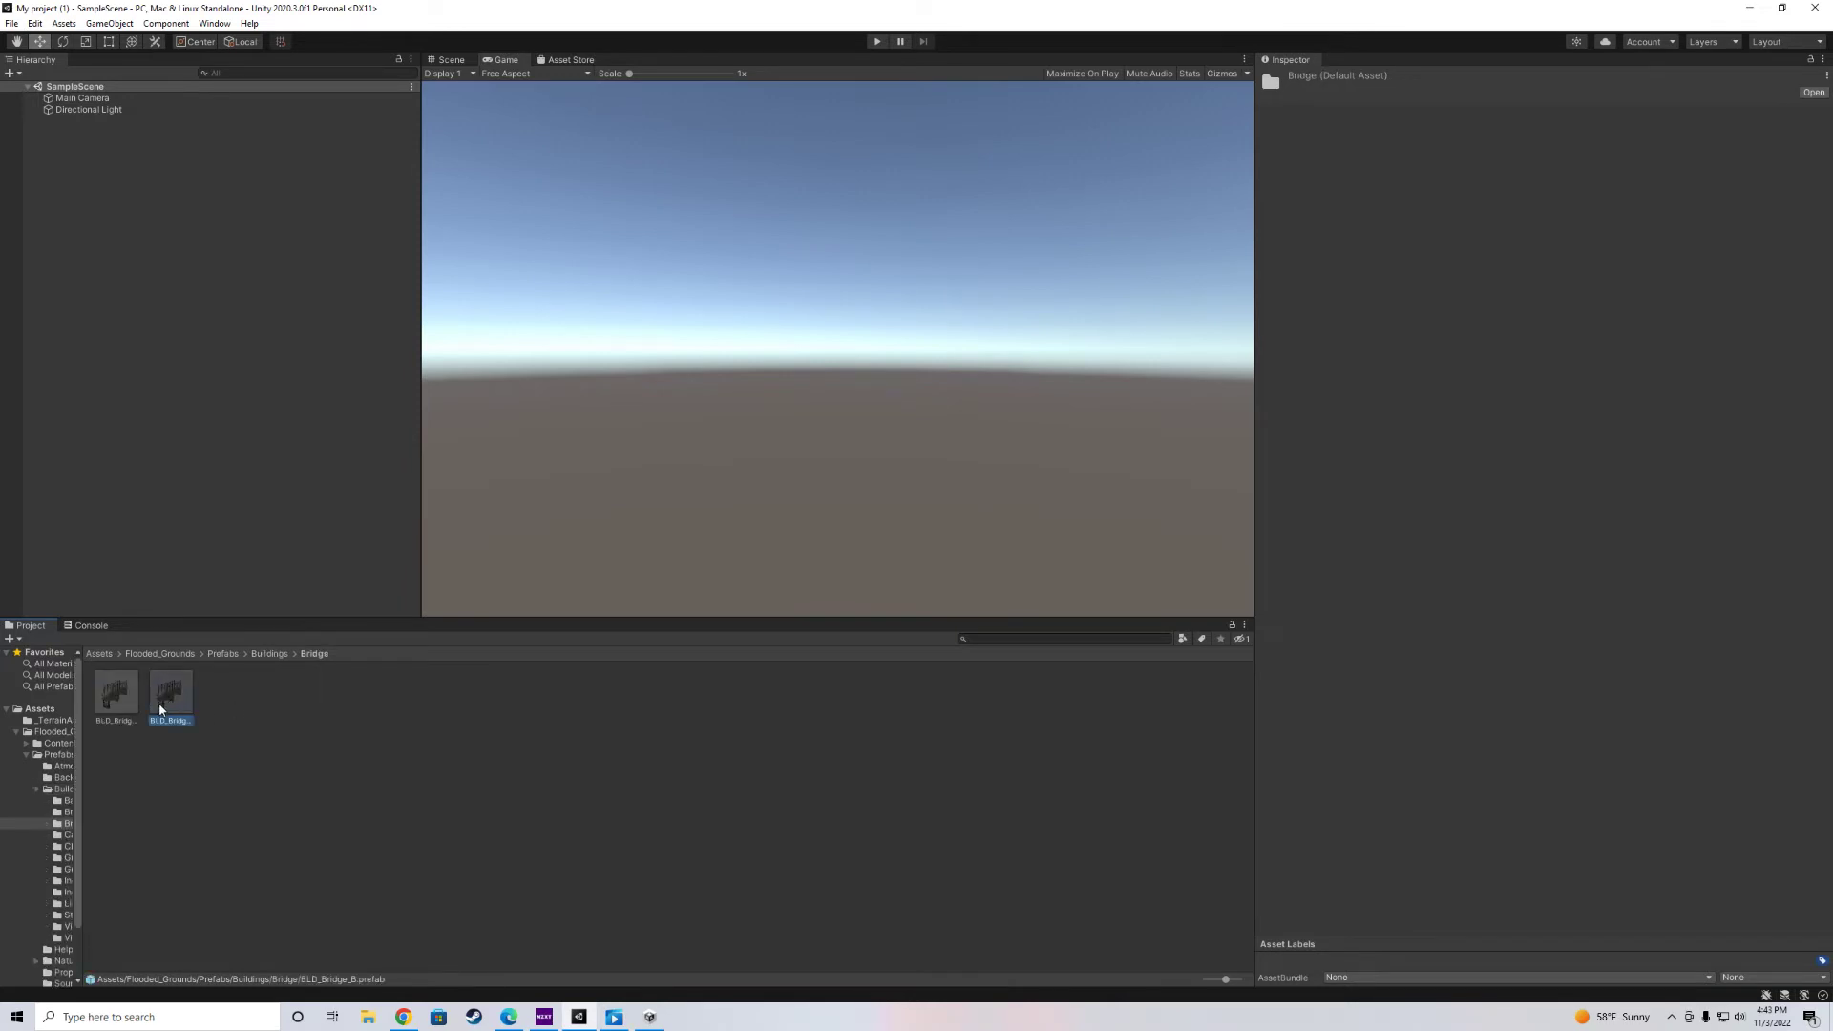
{"action": "left_click", "coordinate": [223, 653]}
{"action": "double_click", "coordinate": [390, 696]}
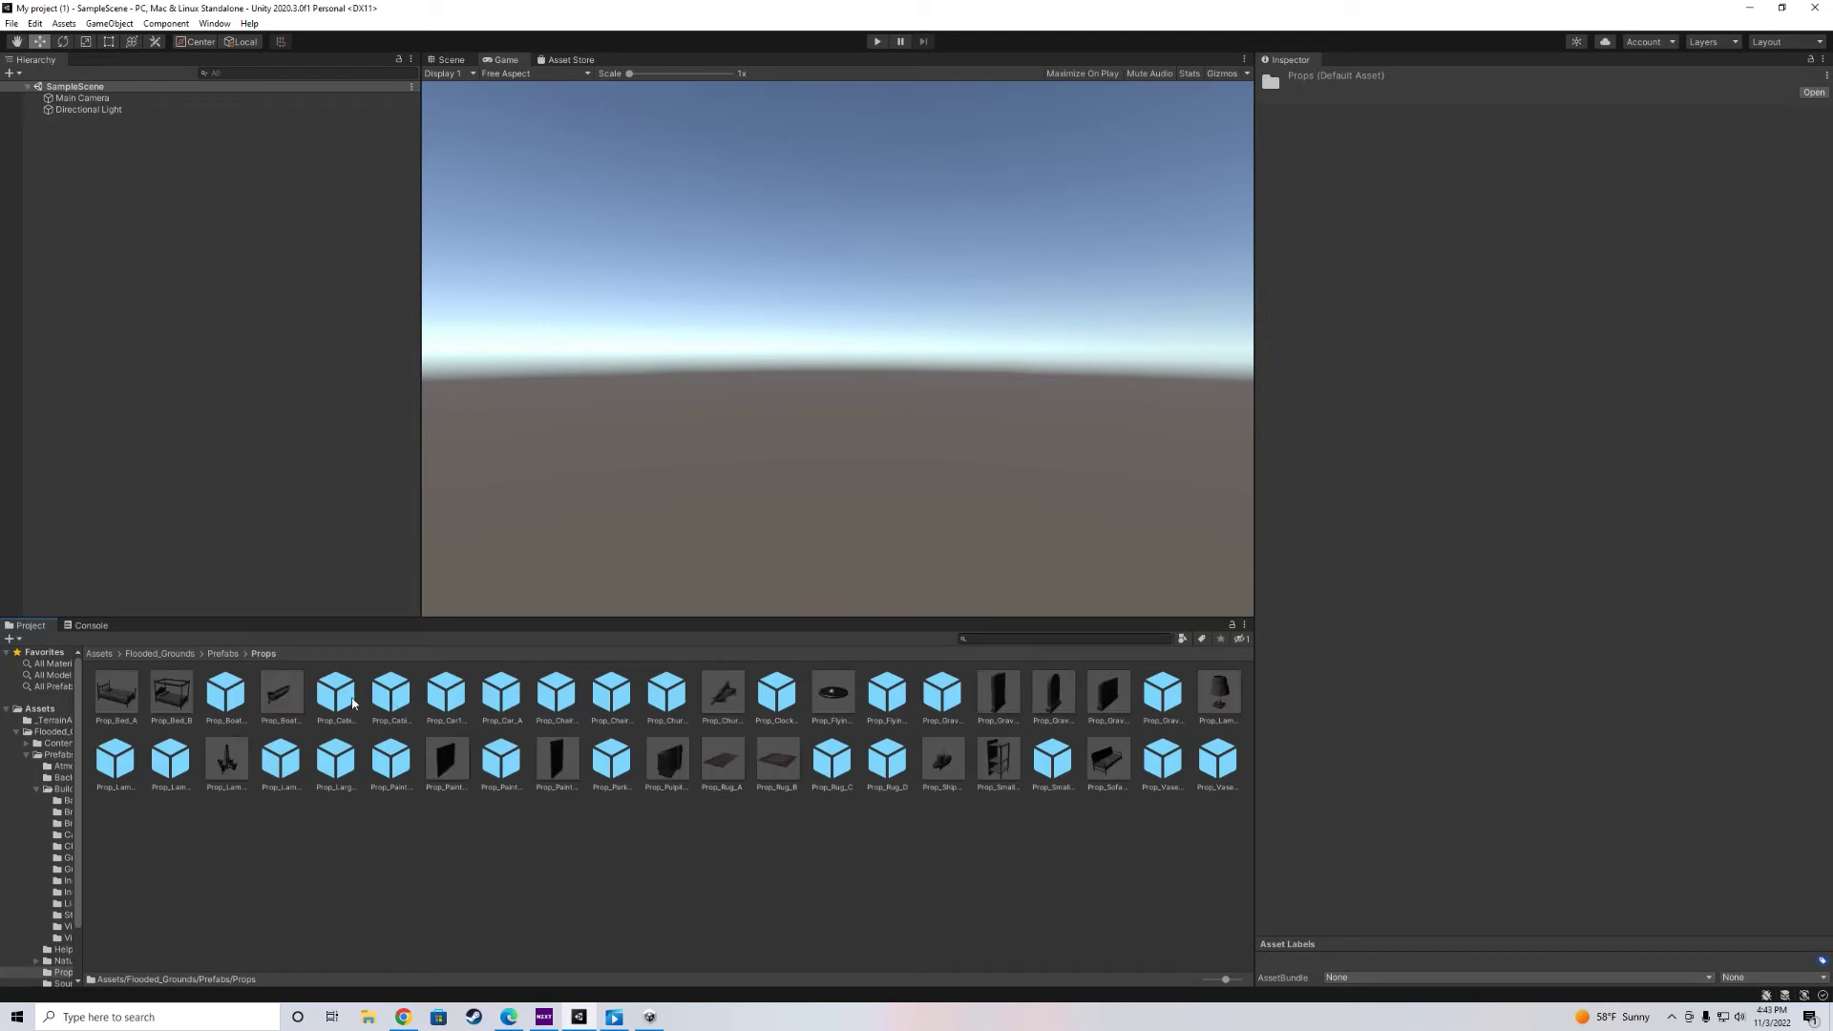
{"action": "left_click", "coordinate": [445, 697]}
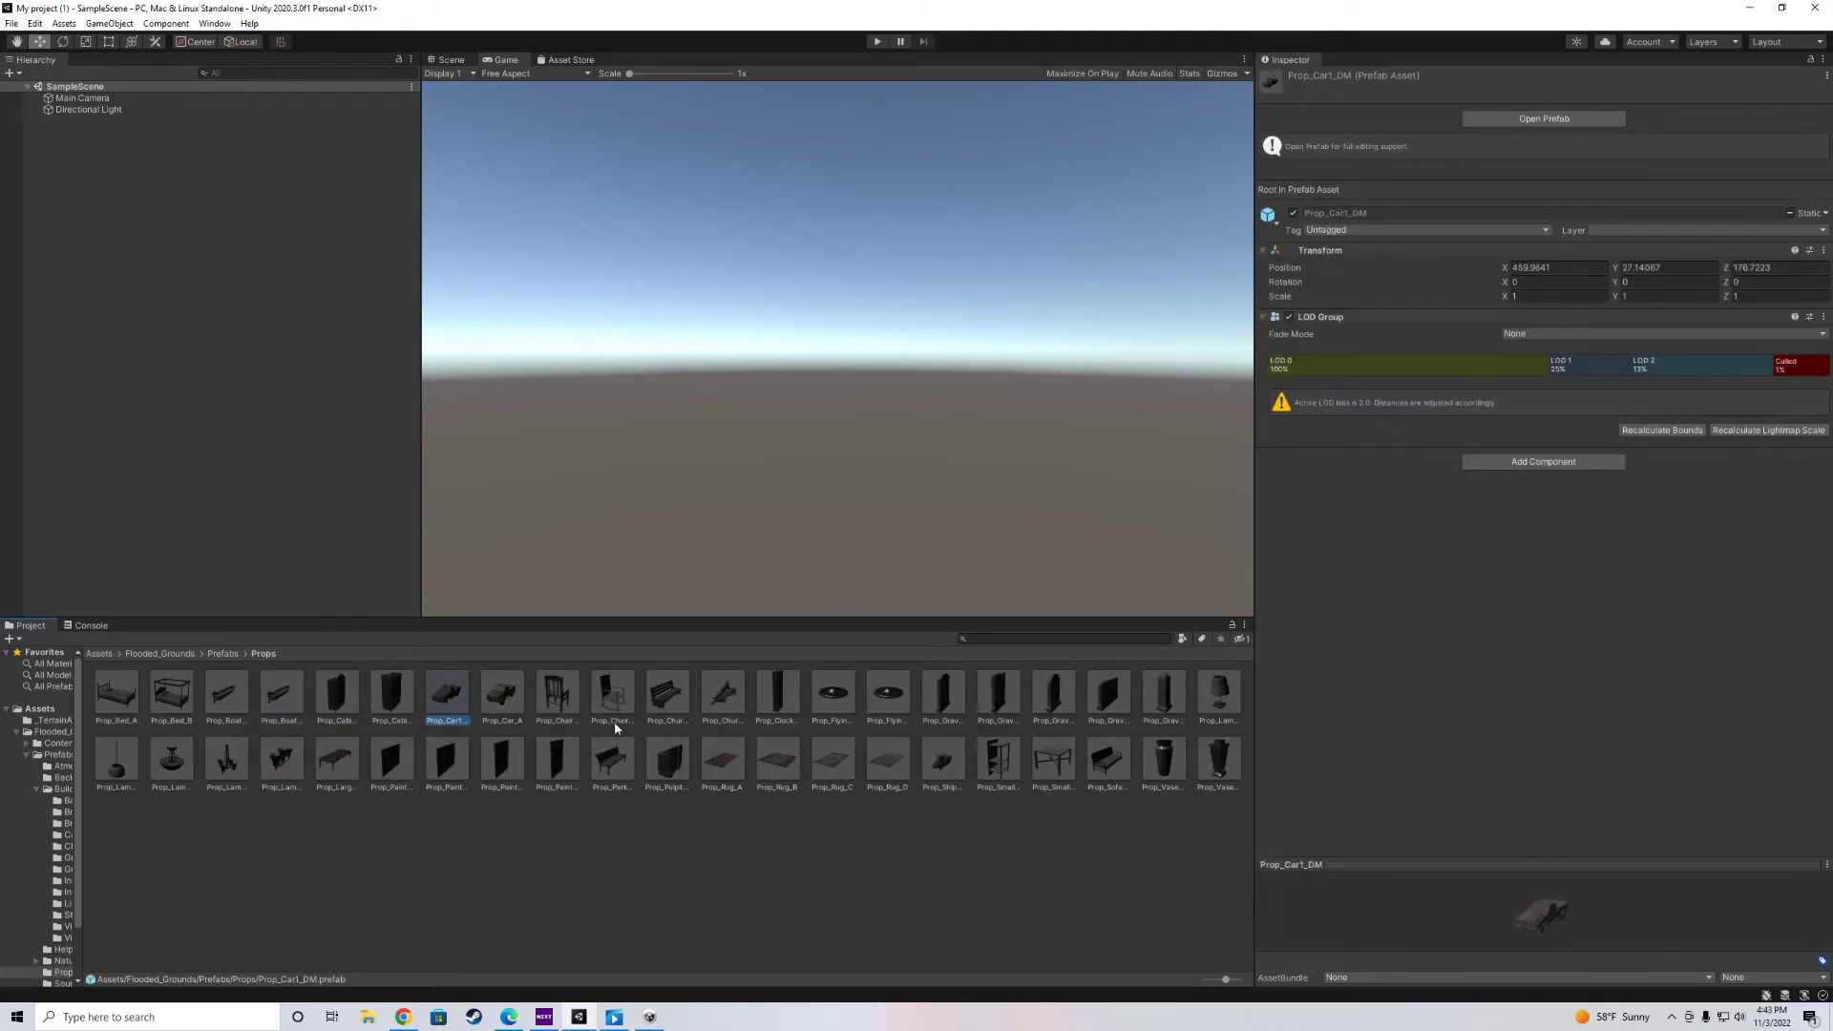
{"action": "left_click", "coordinate": [849, 714]}
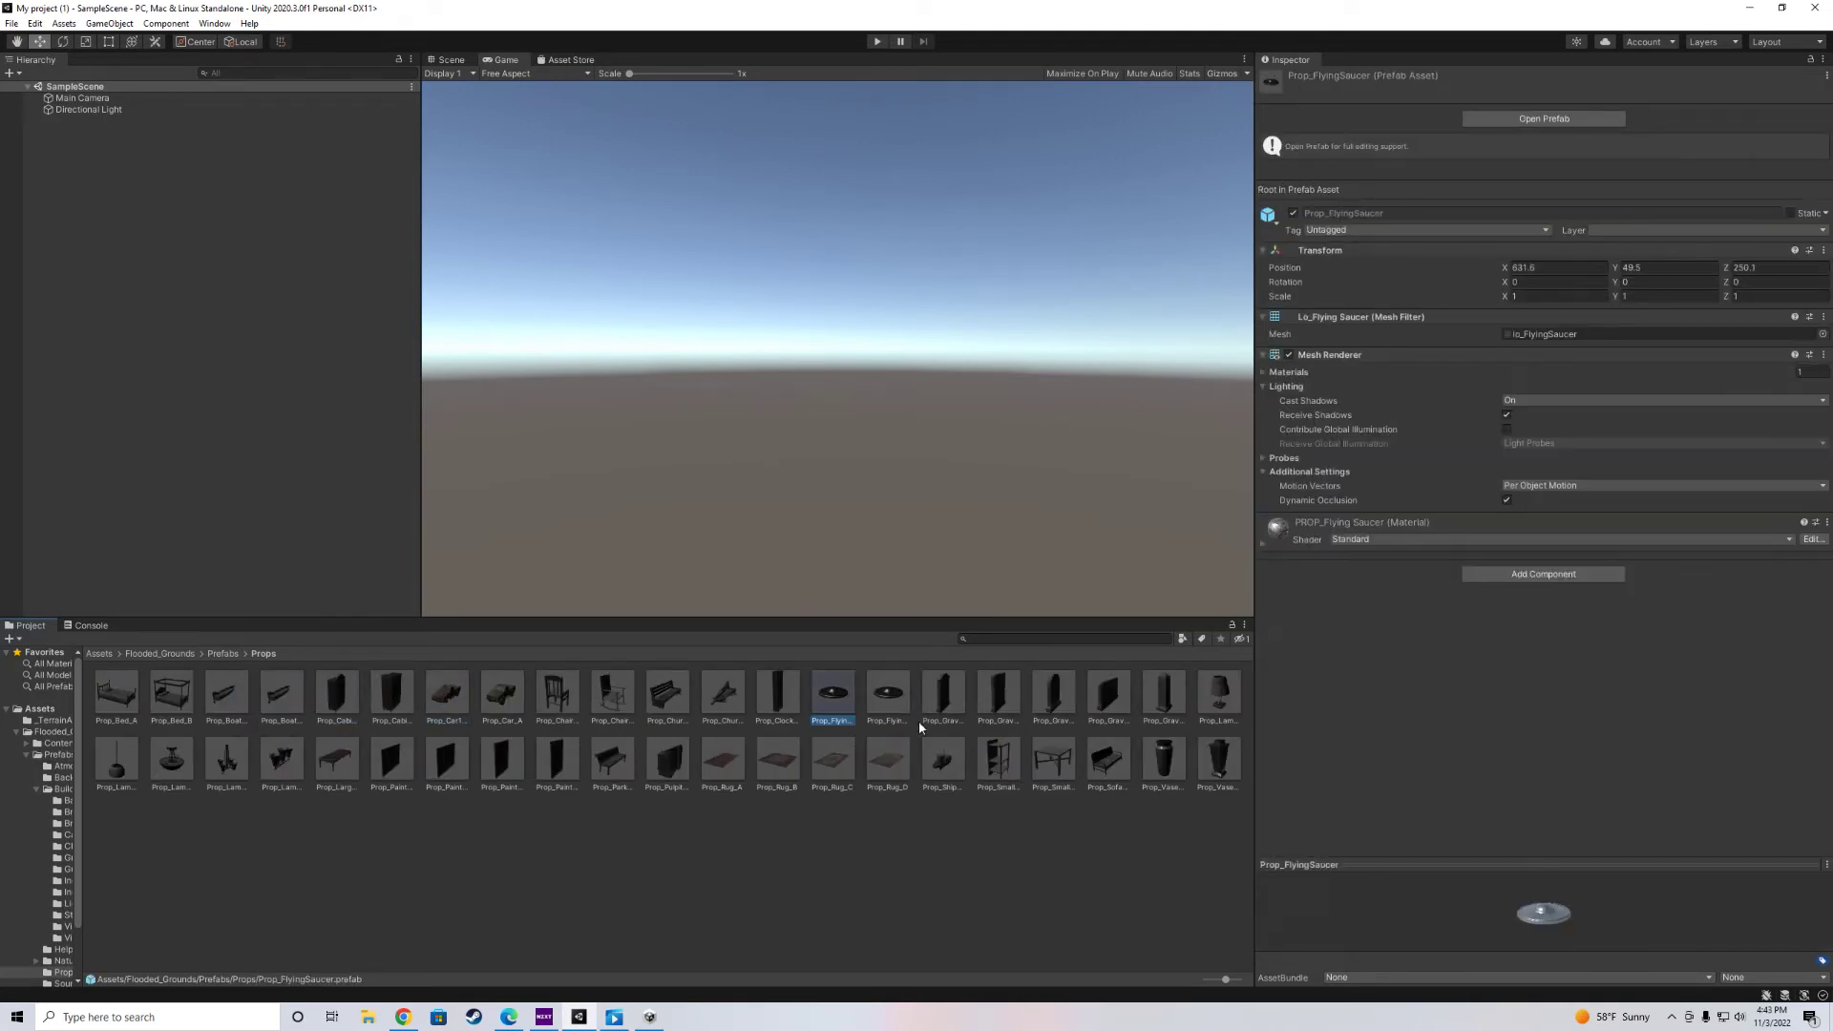
Look through the tree prefabs in the Nature folder and the prefabs in the Backgrounds folder.
{"action": "left_click", "coordinate": [222, 653]}
{"action": "double_click", "coordinate": [334, 694]}
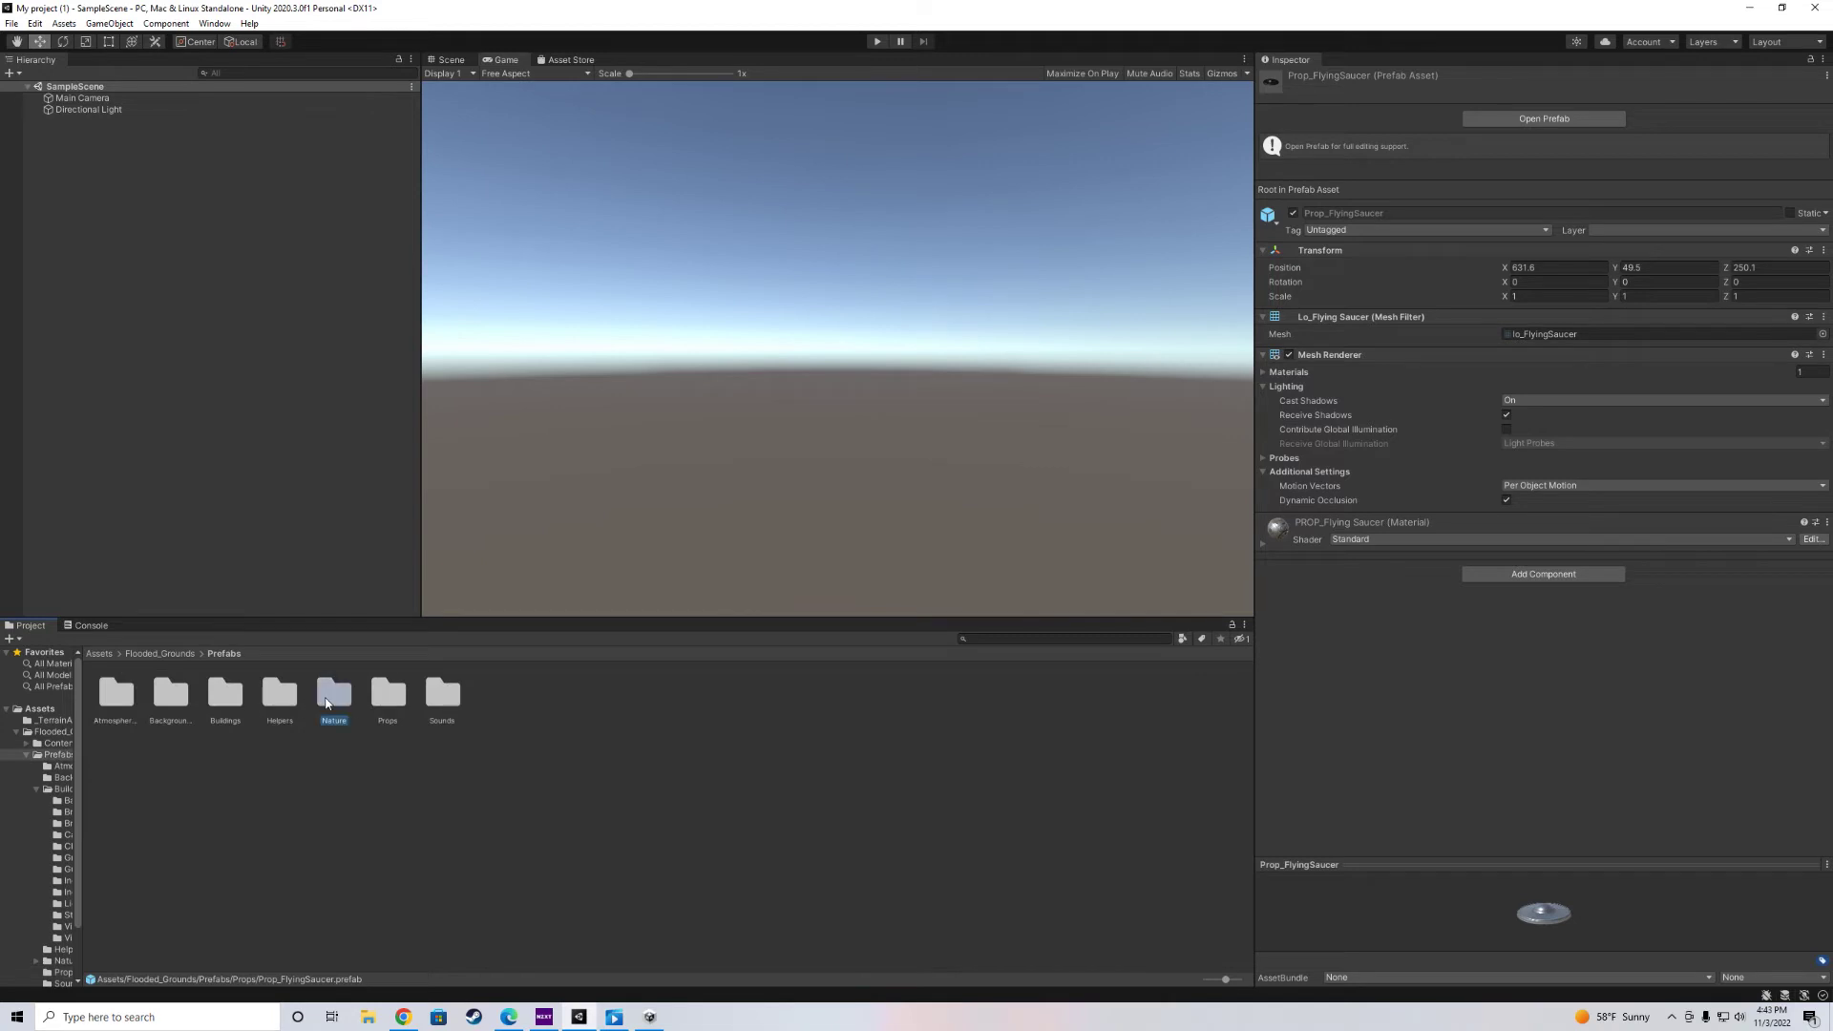
{"action": "double_click", "coordinate": [280, 695]}
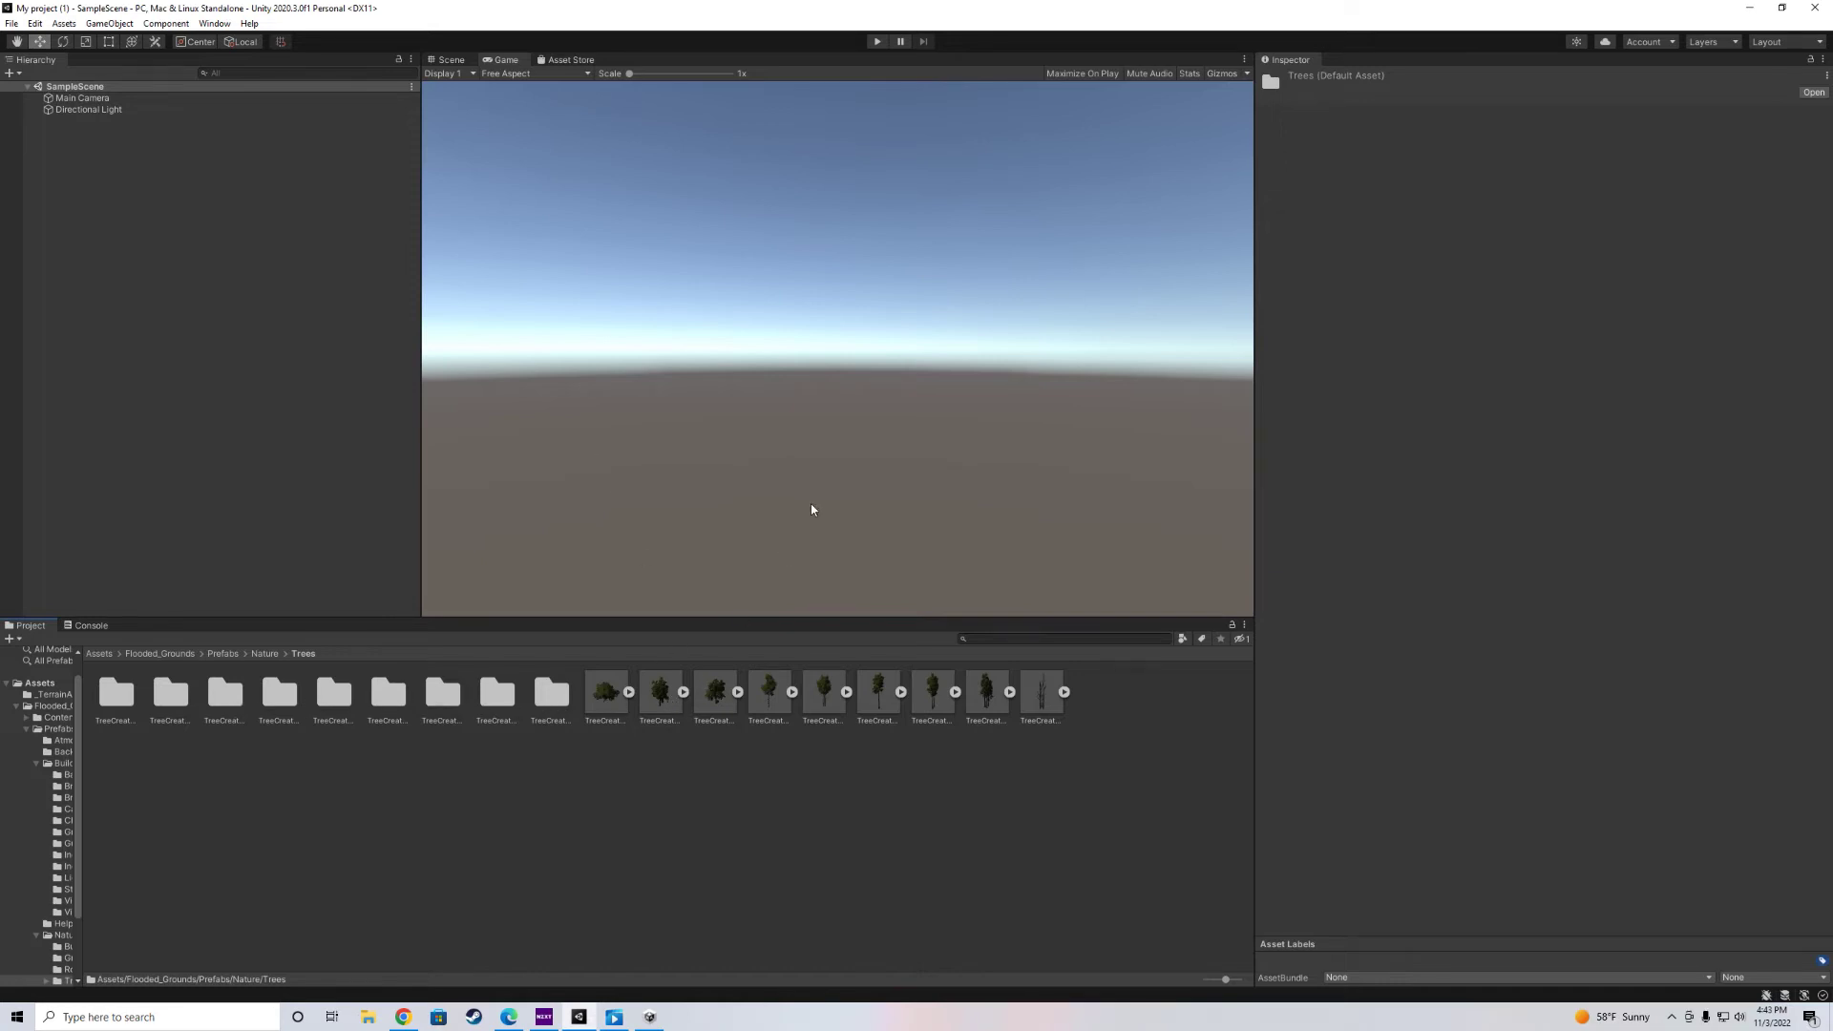
{"action": "left_click", "coordinate": [228, 657]}
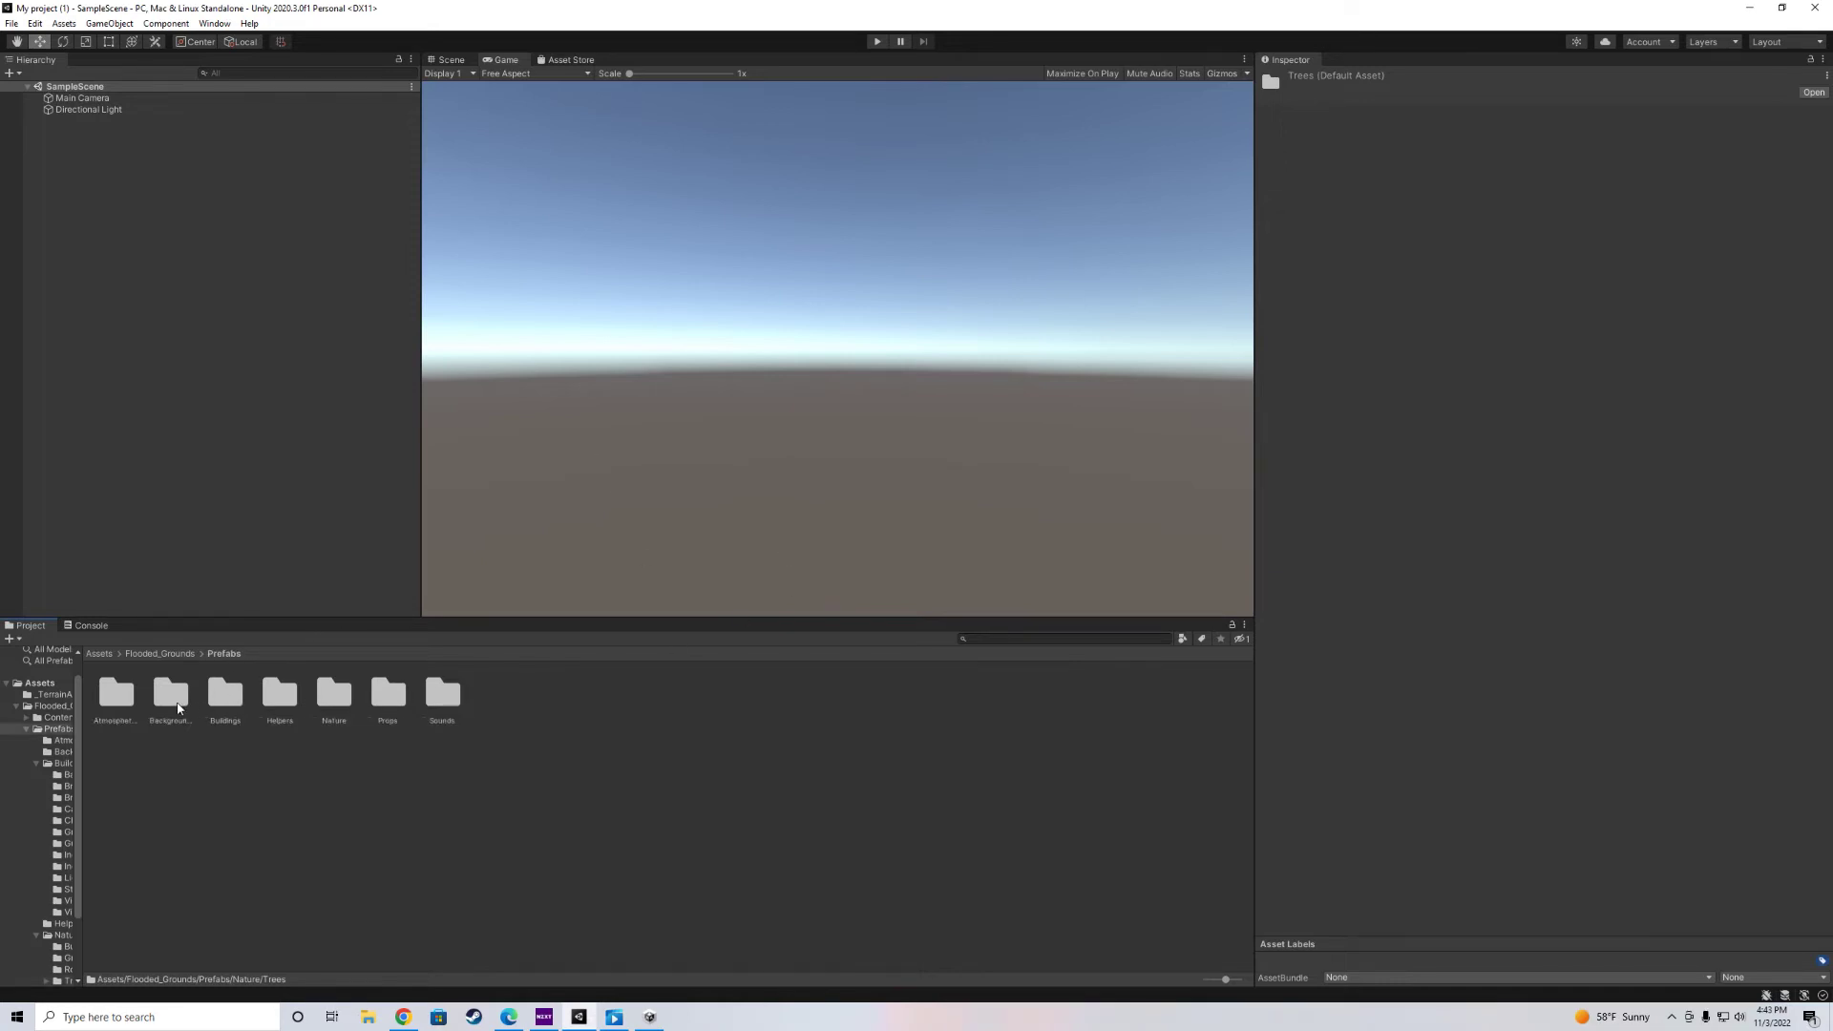
{"action": "double_click", "coordinate": [177, 702]}
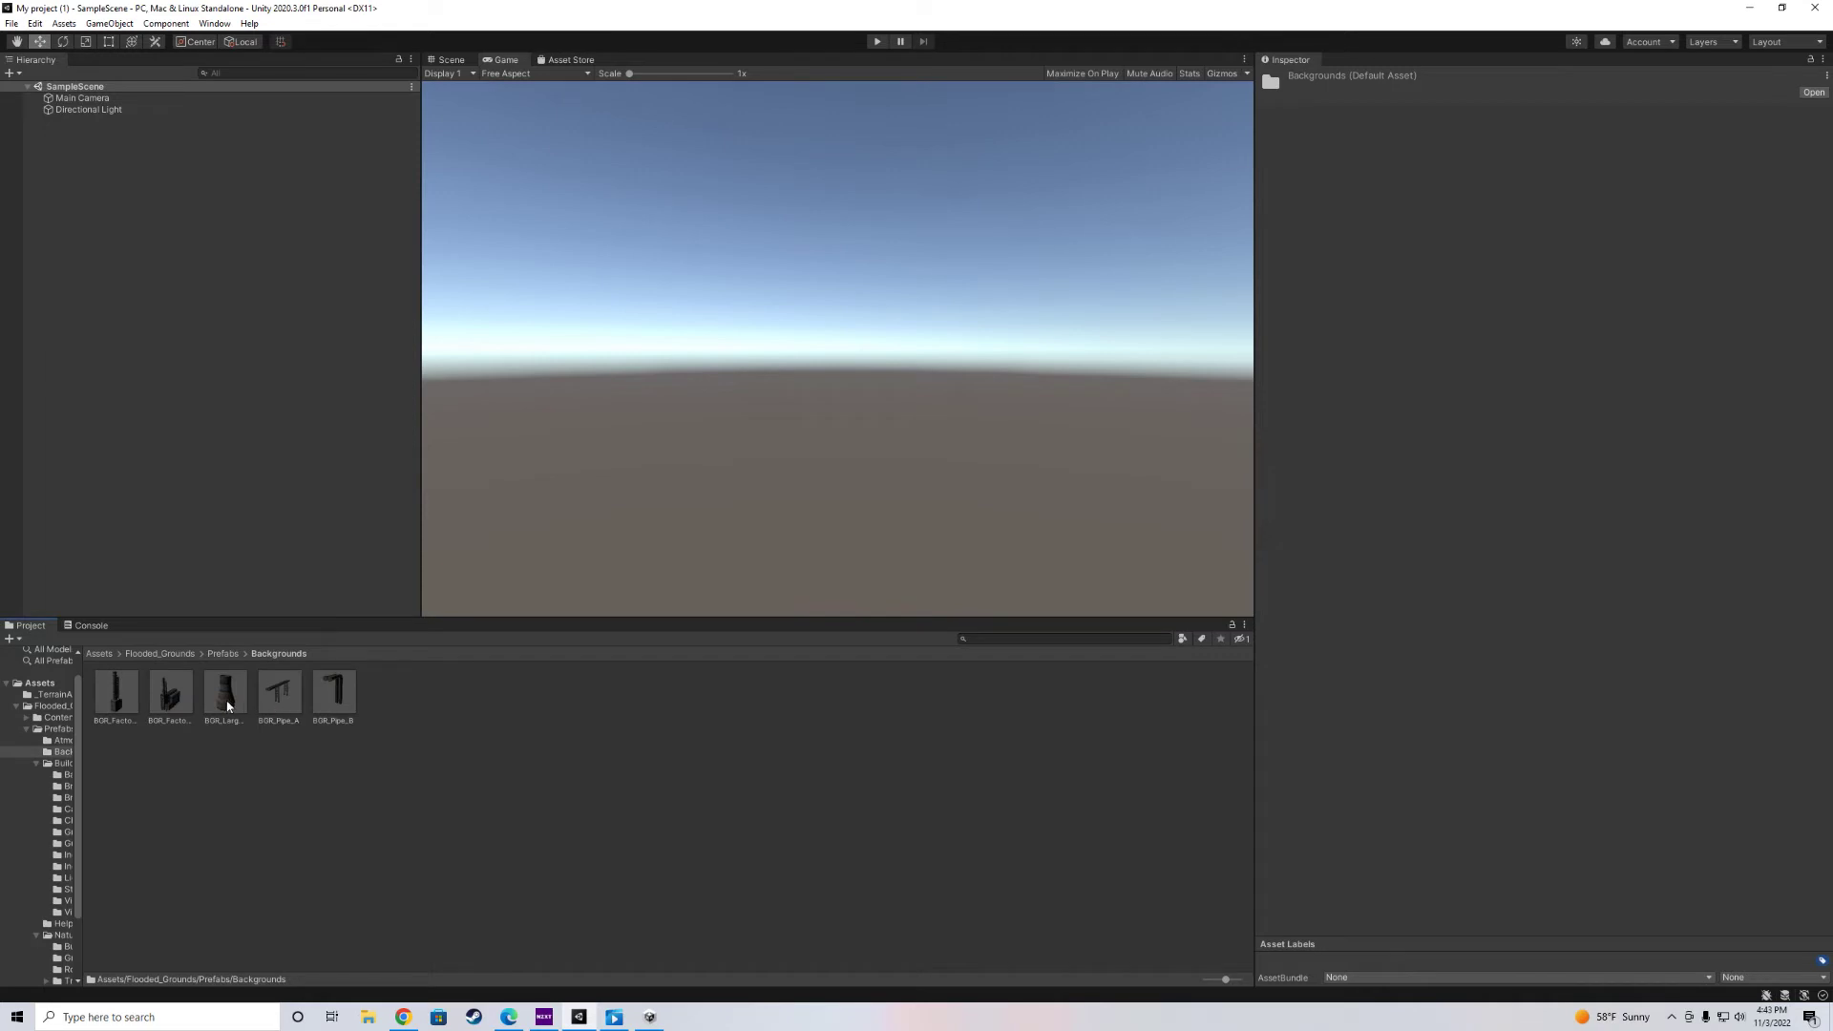
Add Scene_A from the Flooded_Grounds Scenes folder to the Hierarchy alongside SampleScene.
{"action": "left_click", "coordinate": [161, 654]}
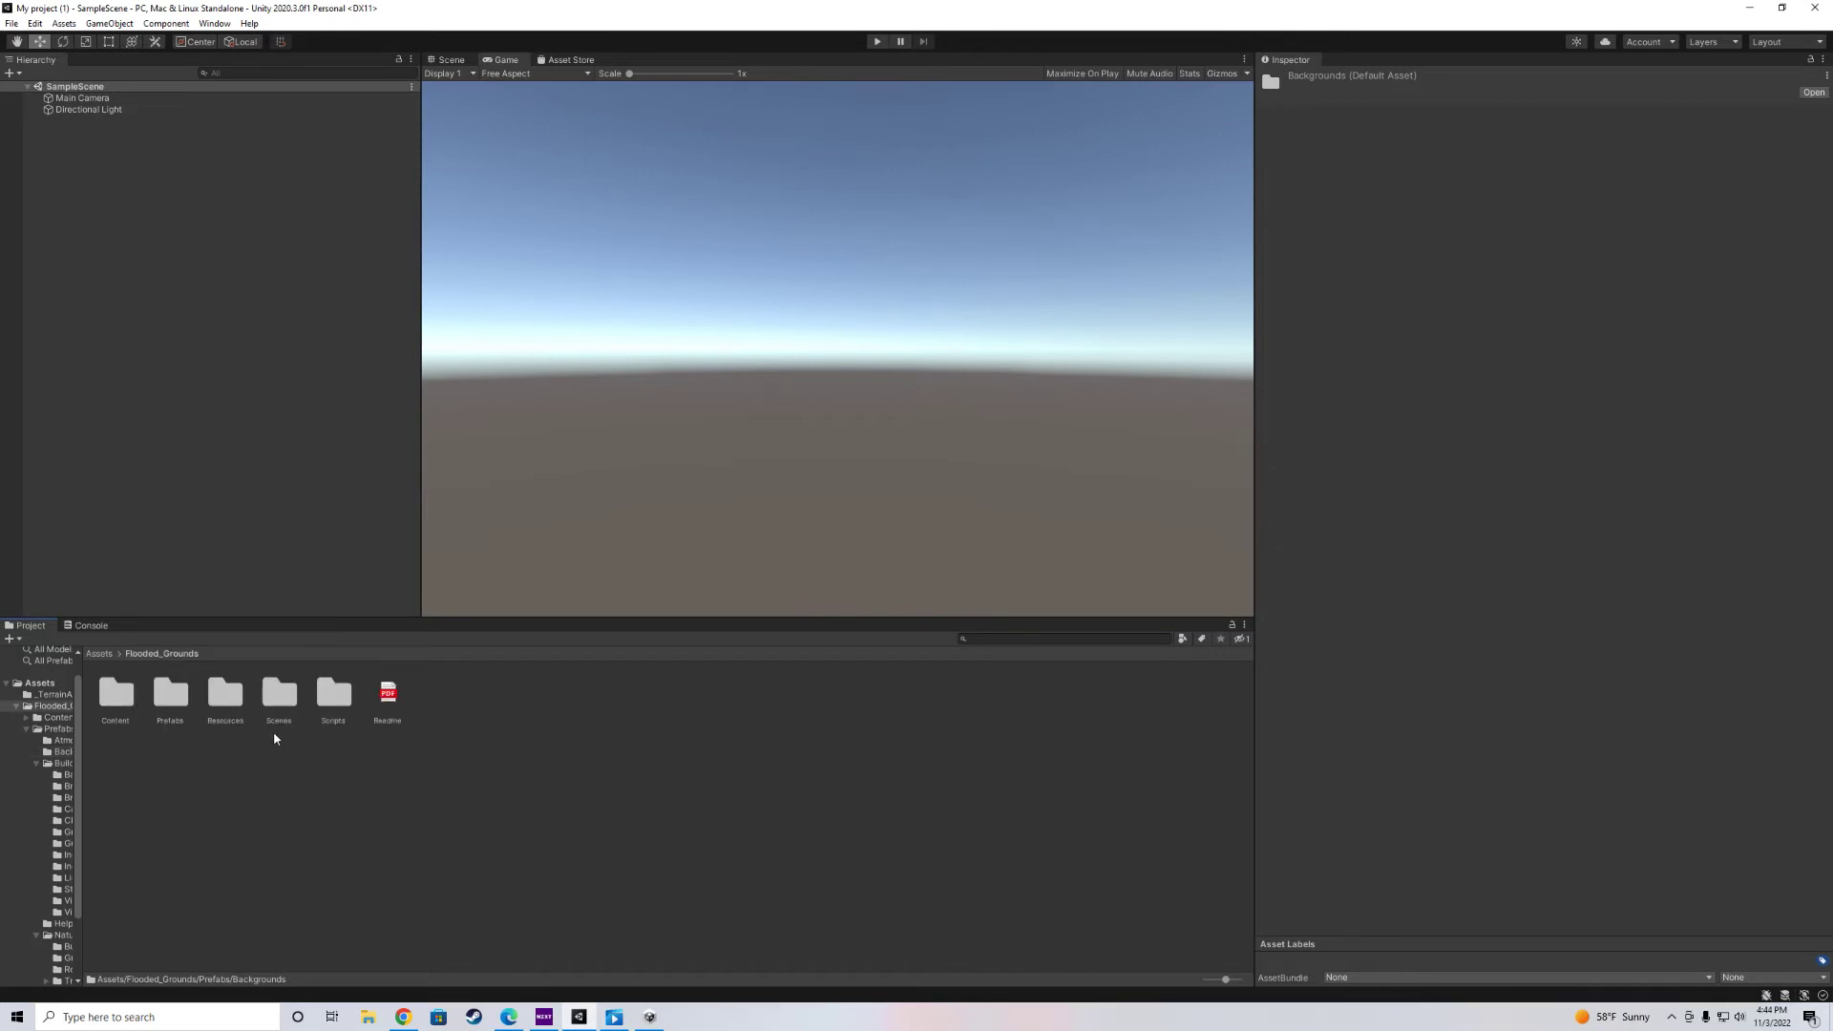
{"action": "double_click", "coordinate": [280, 697]}
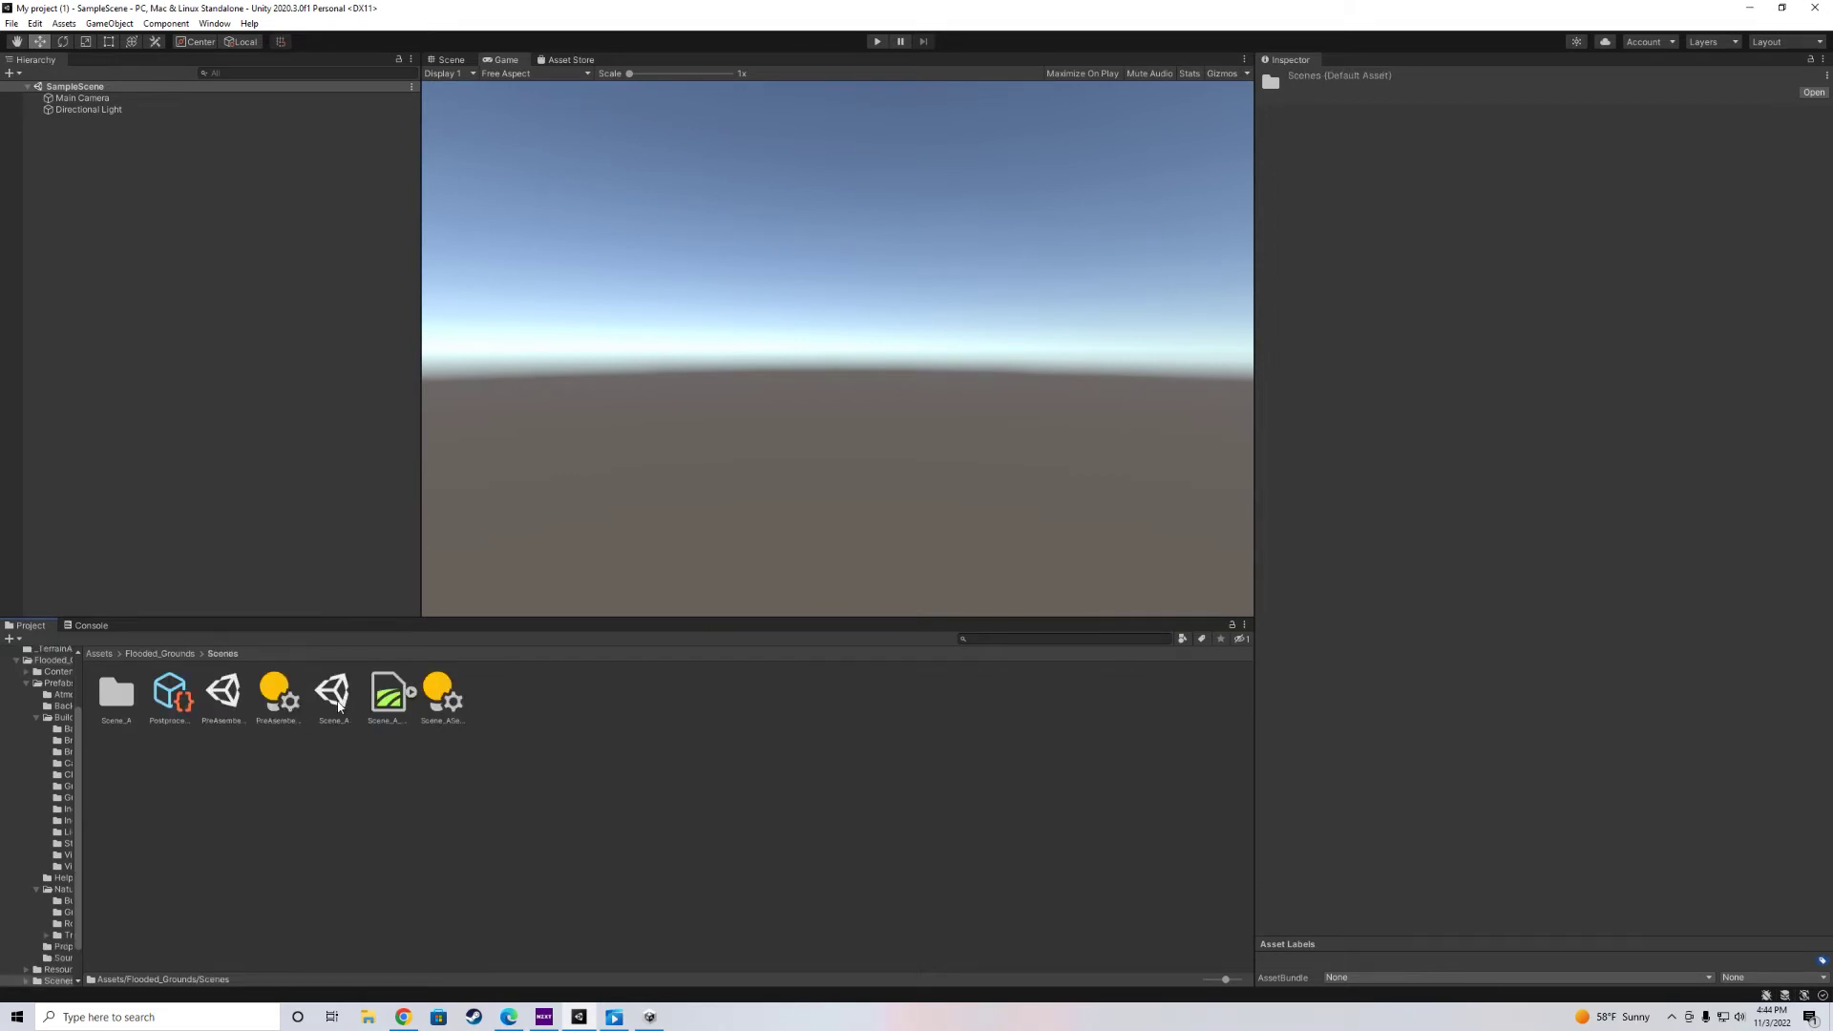
{"action": "left_click_drag", "start_coordinate": [333, 694], "coordinate": [324, 512]}
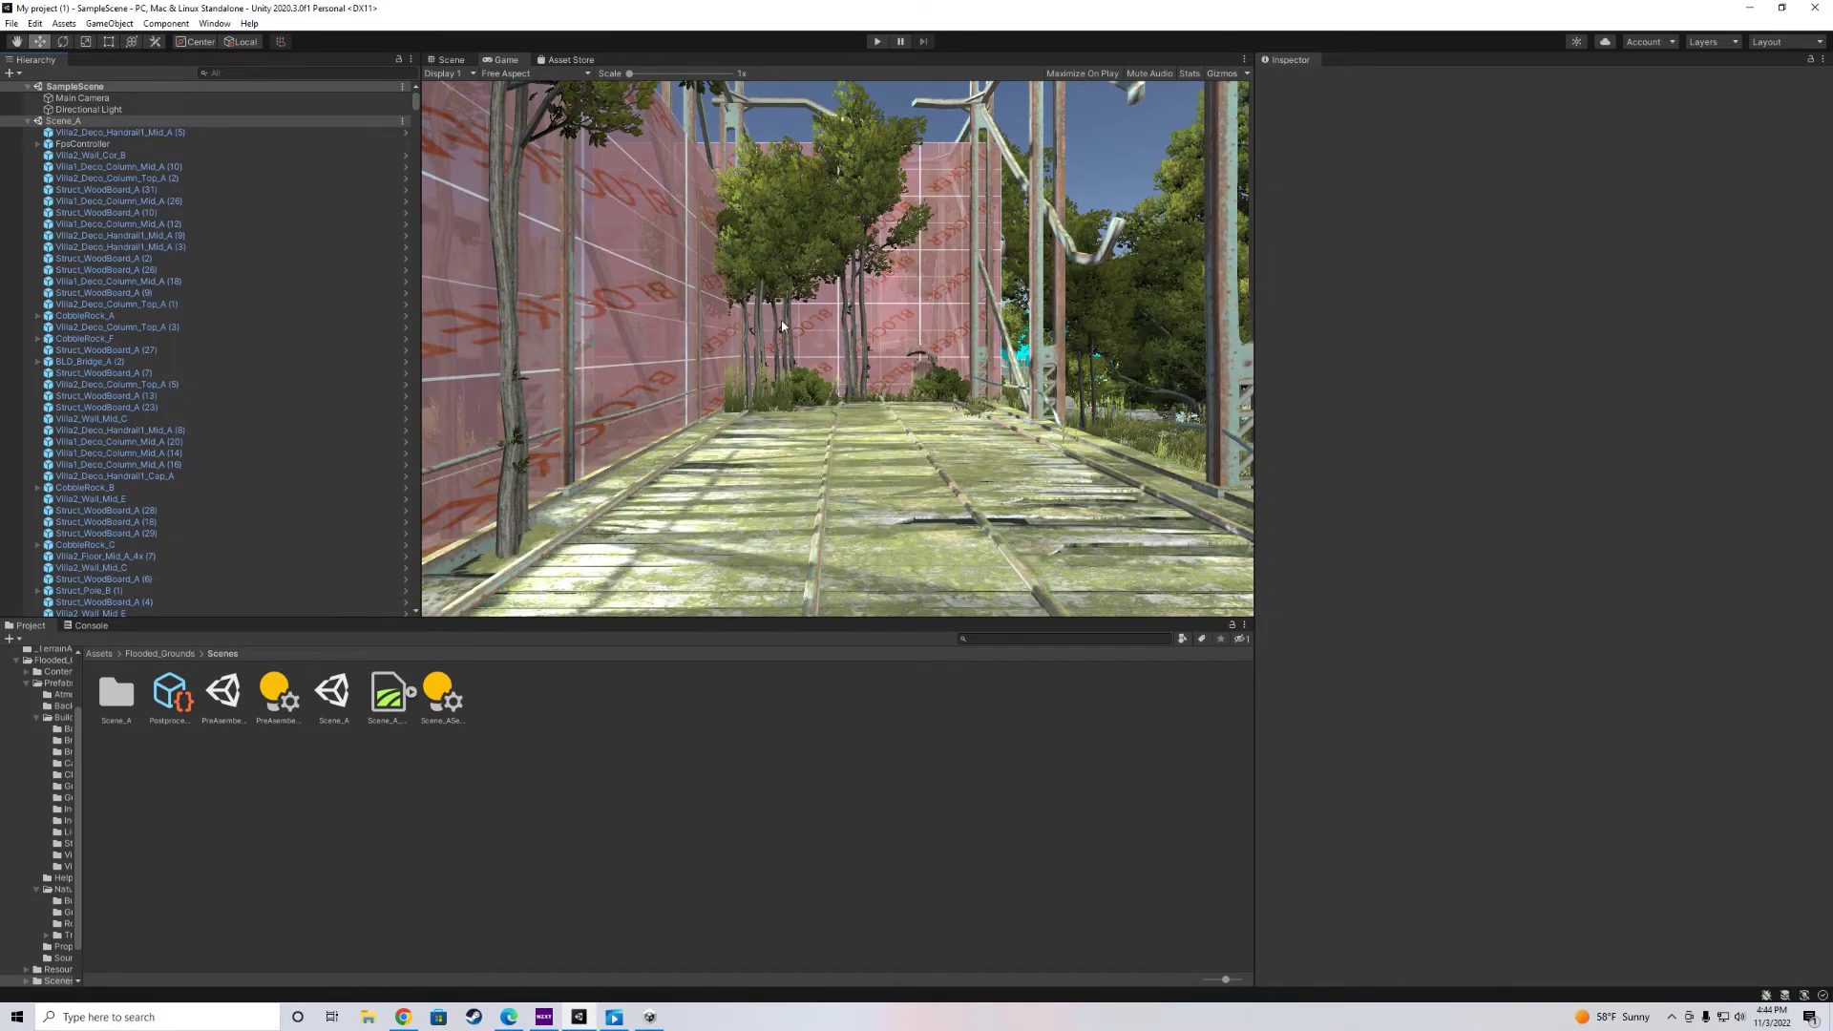
Run the scene in Play mode and walk along the wooden bridge past the wrecked vehicles, then back again.
{"action": "left_click", "coordinate": [877, 43]}
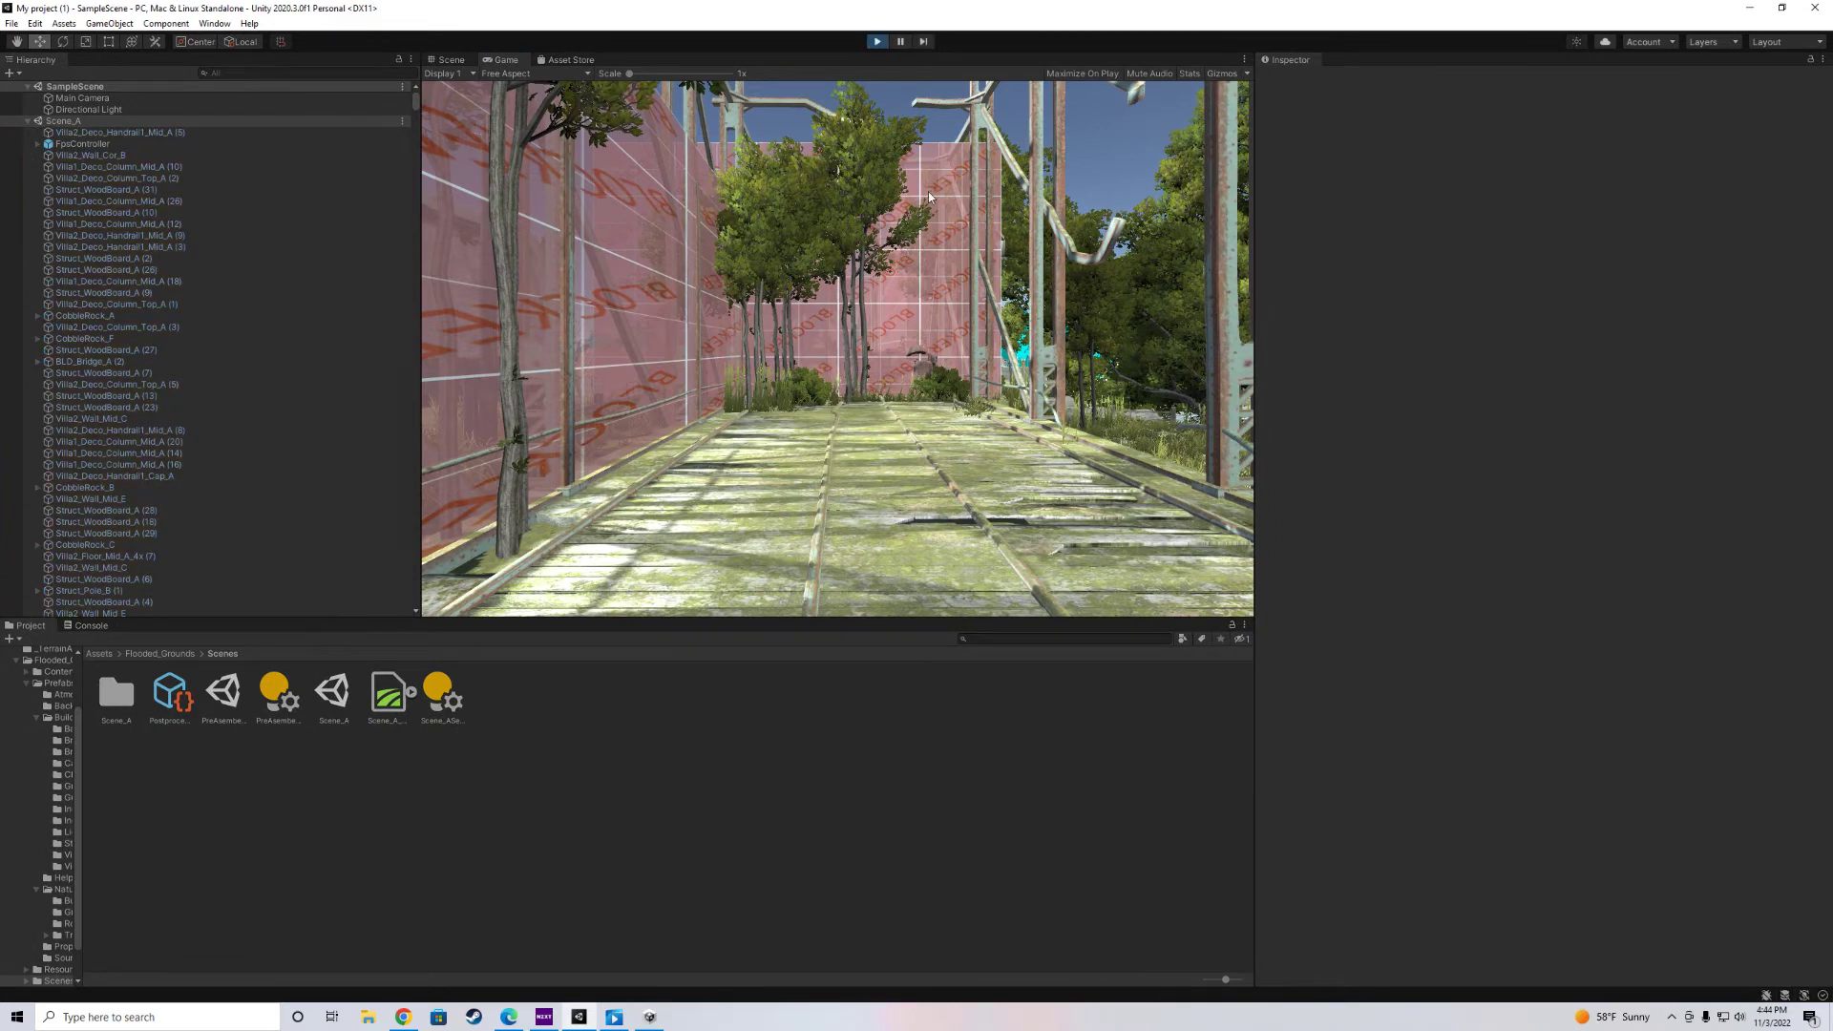
{"action": "key", "text": "w"}
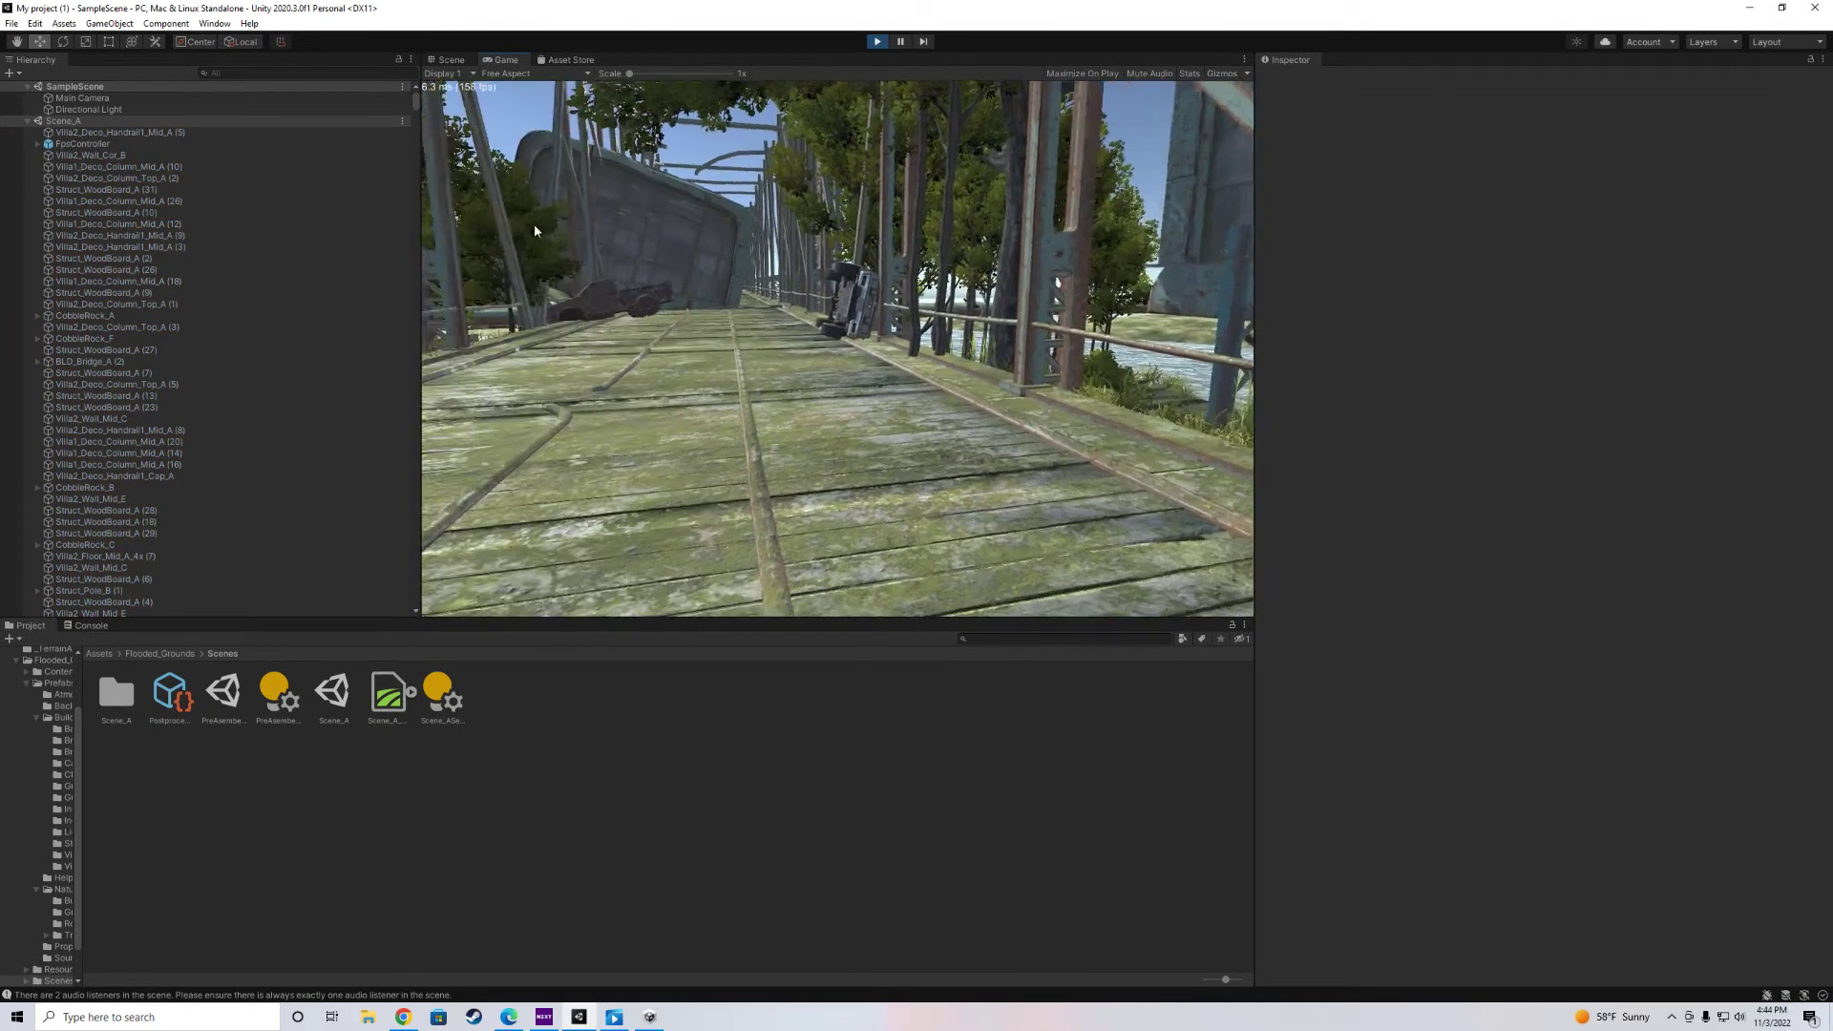
{"action": "key", "text": "w"}
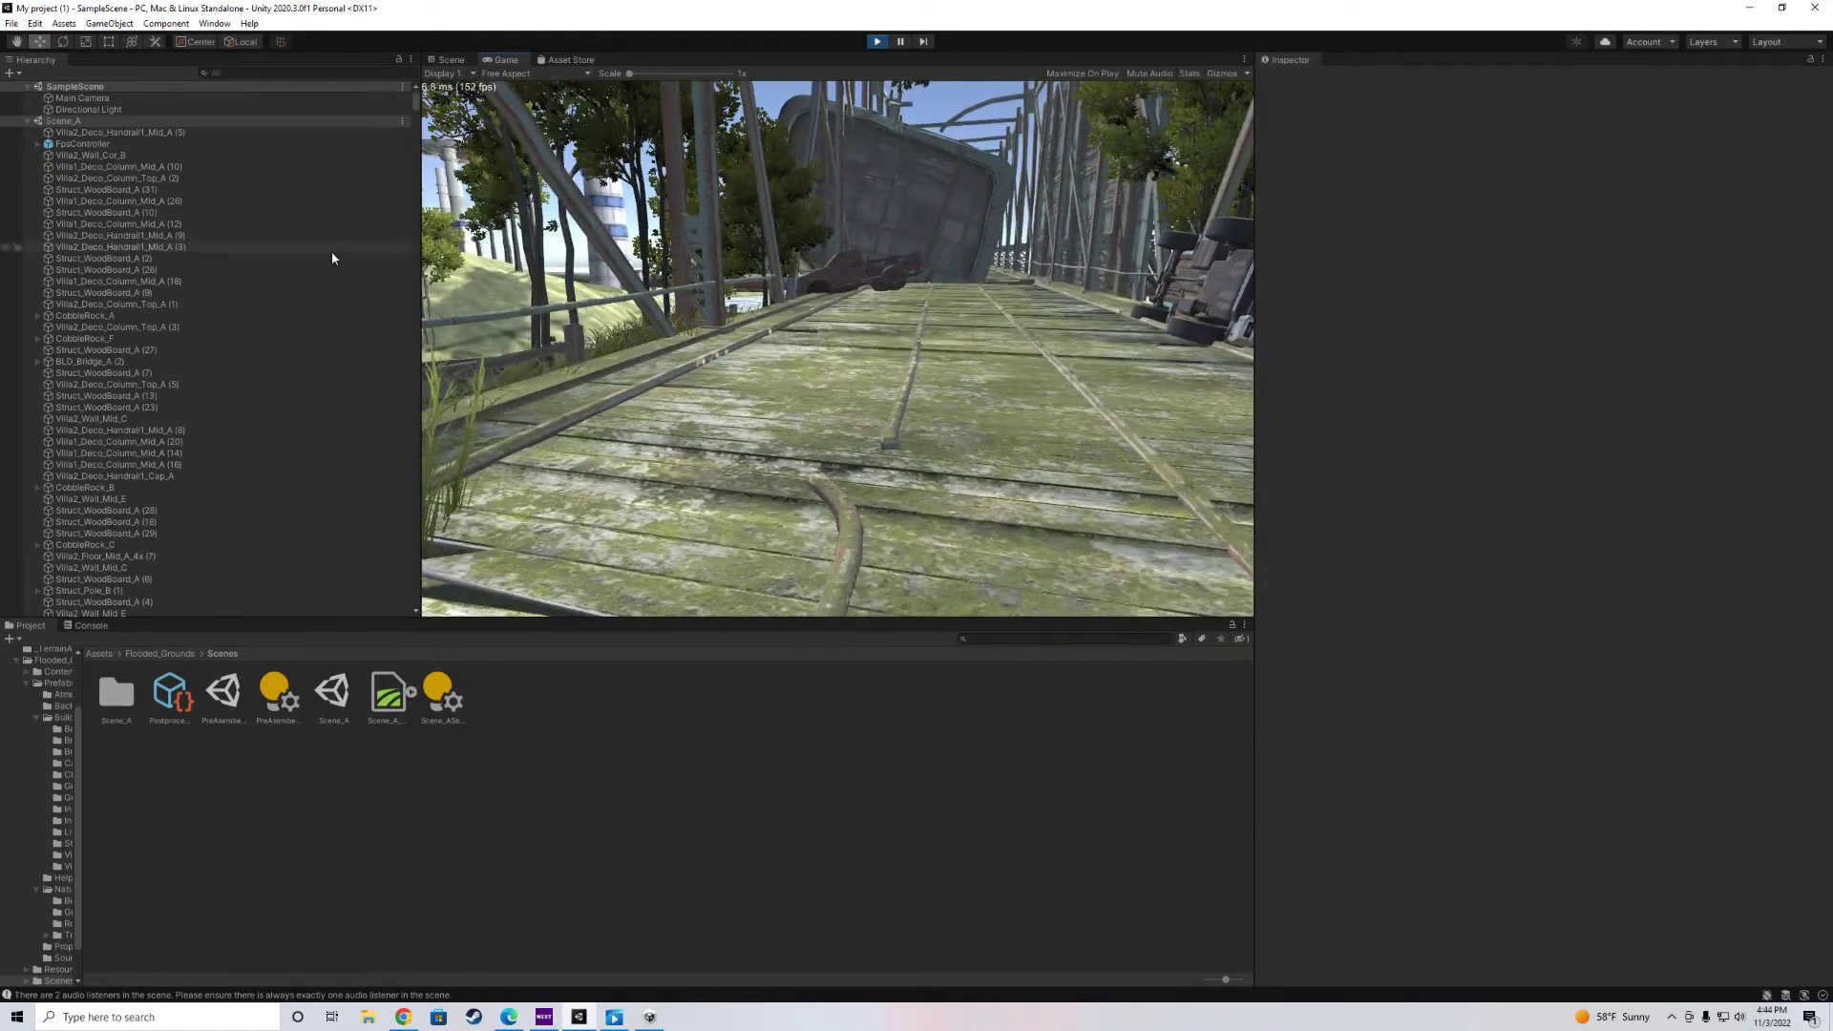
{"action": "key", "text": "w"}
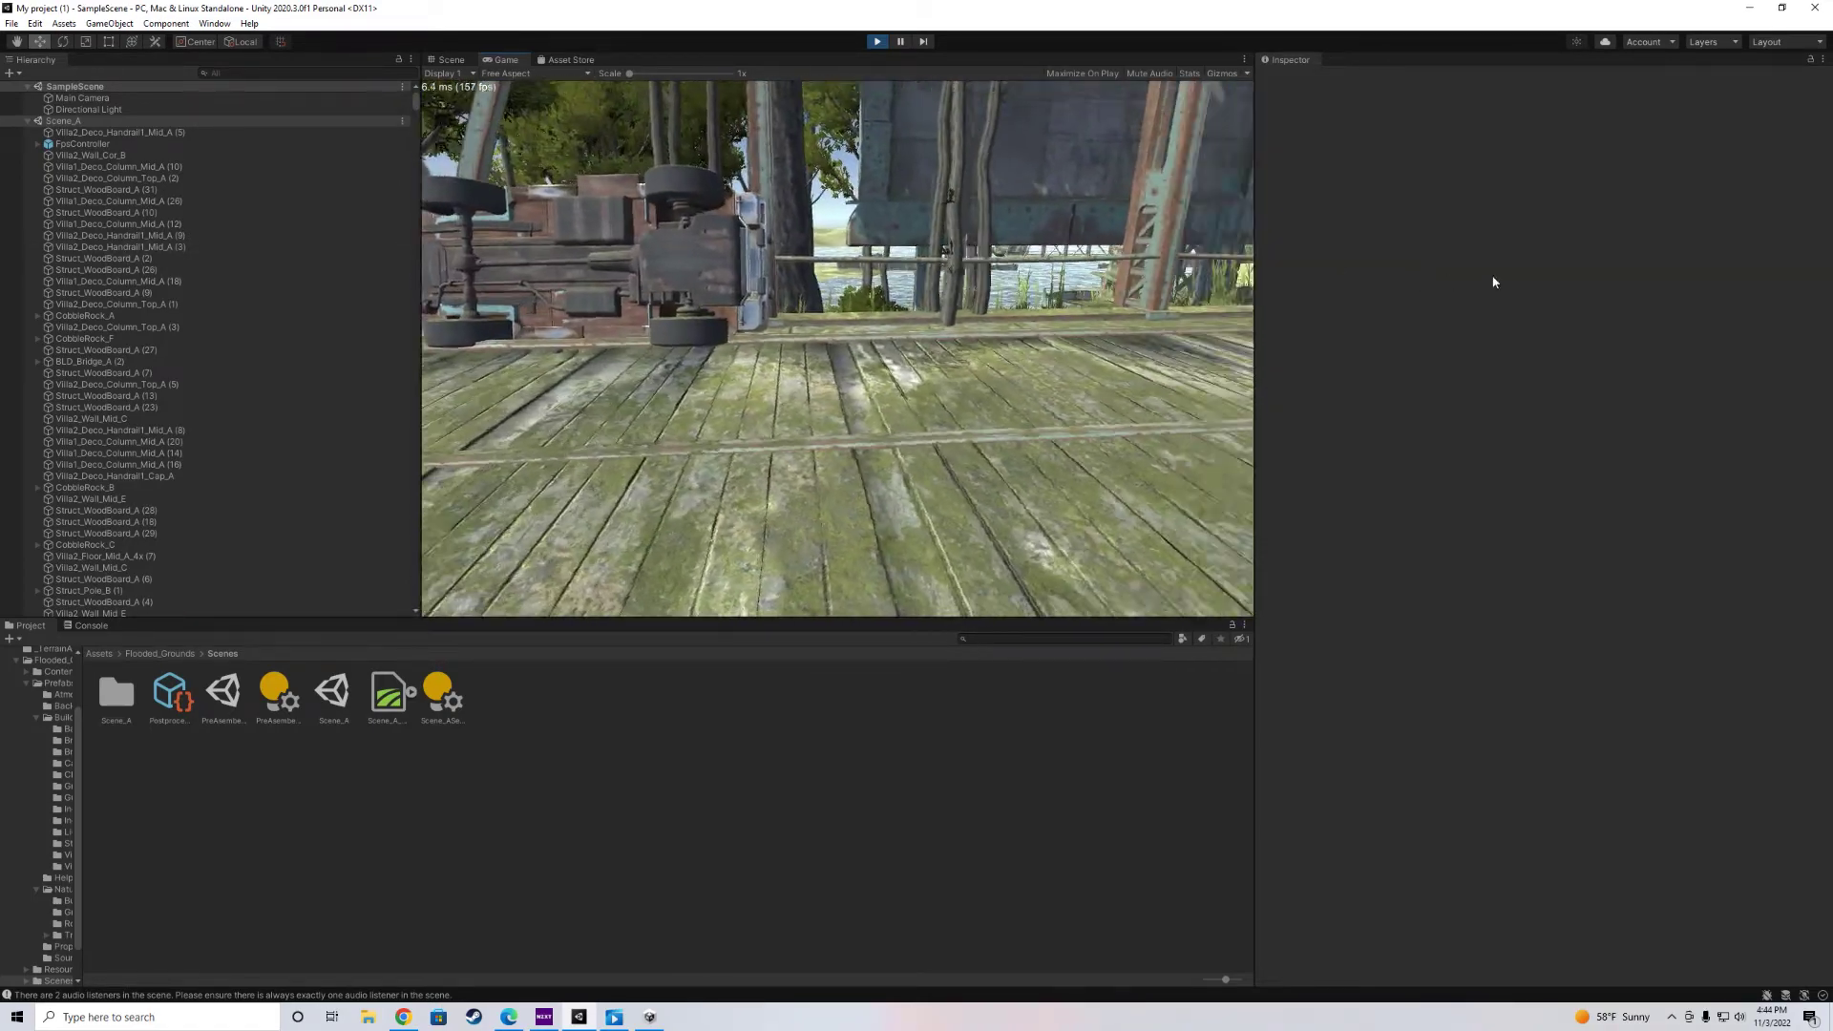
{"action": "key", "text": "w"}
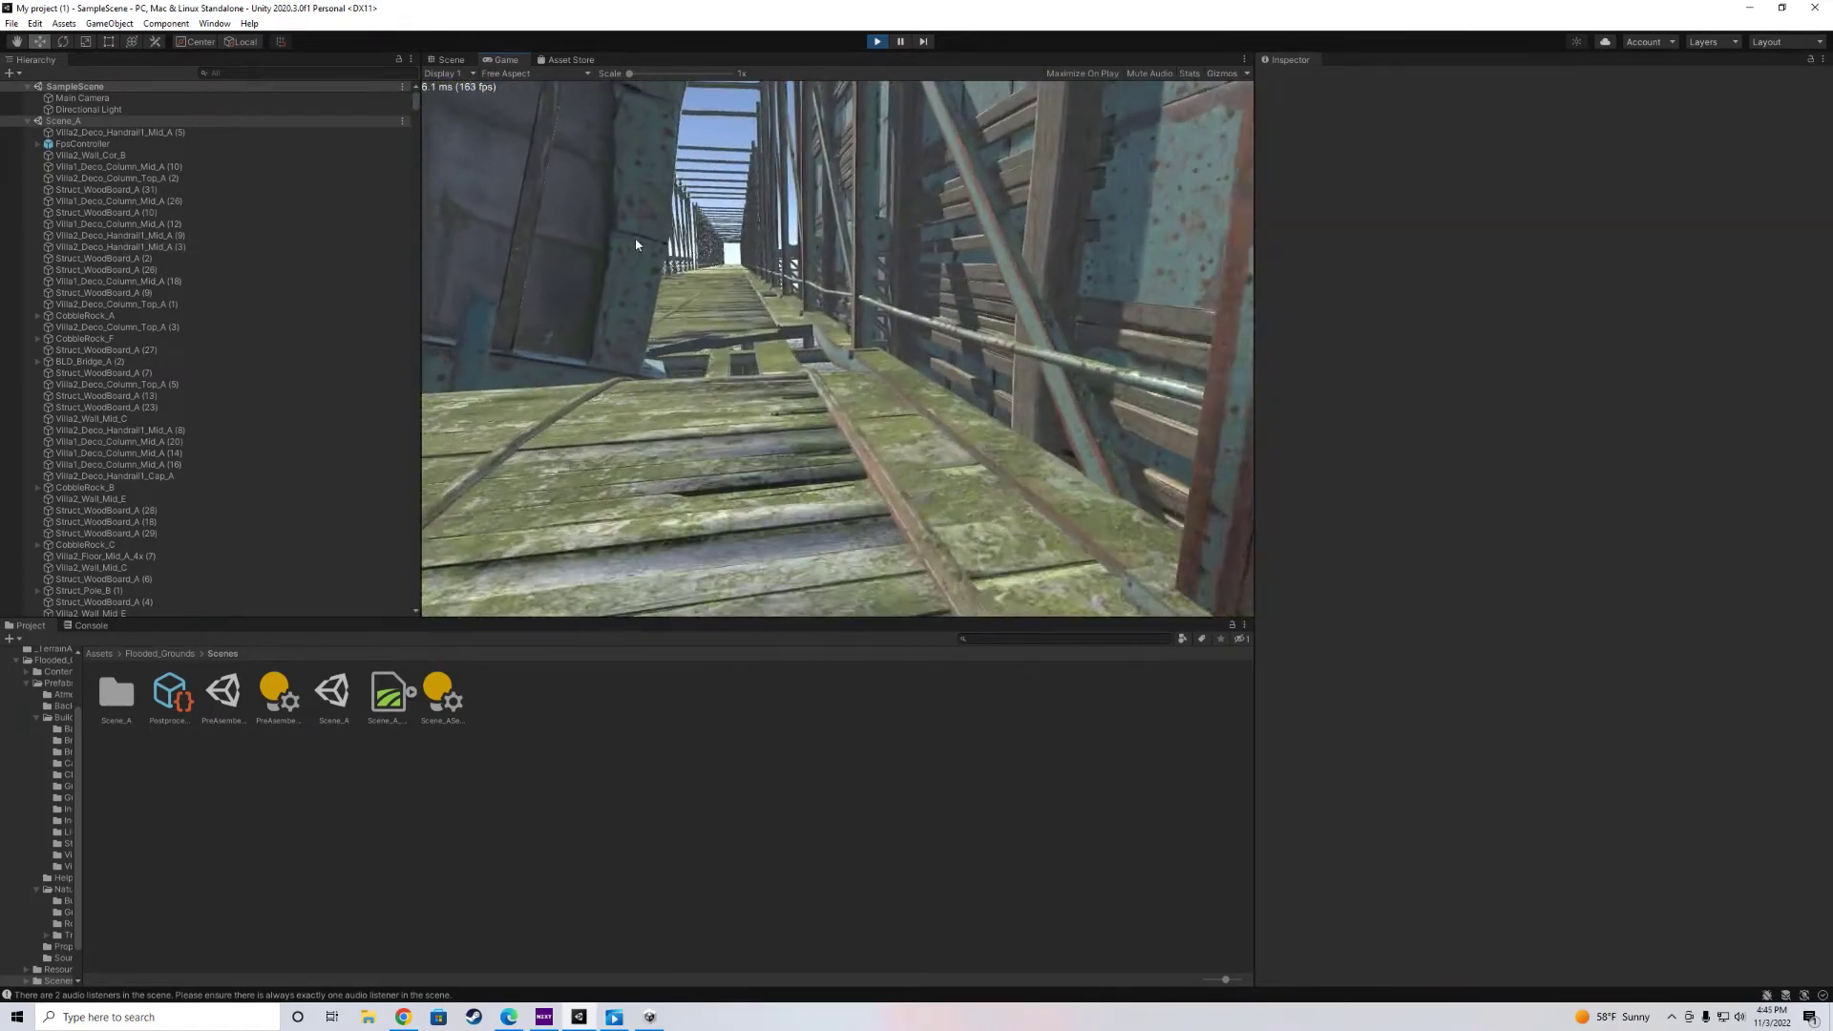
{"action": "key", "text": "w"}
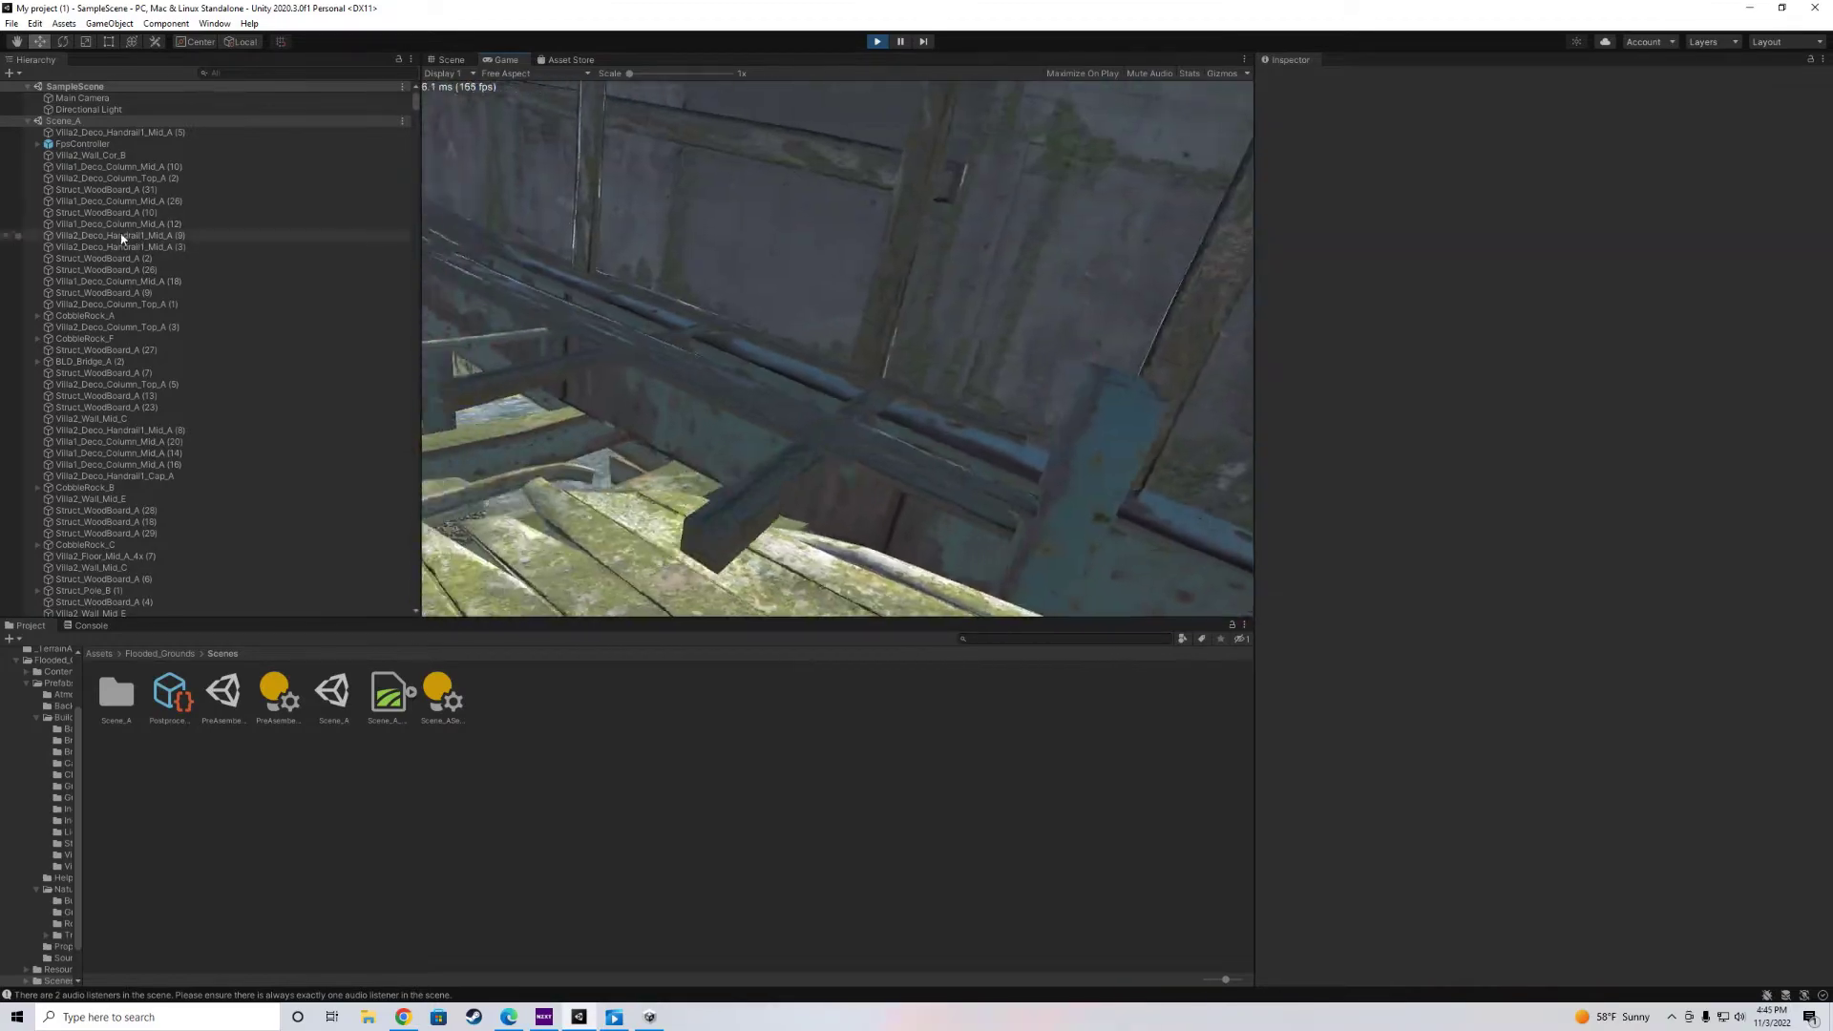
{"action": "key", "text": "w"}
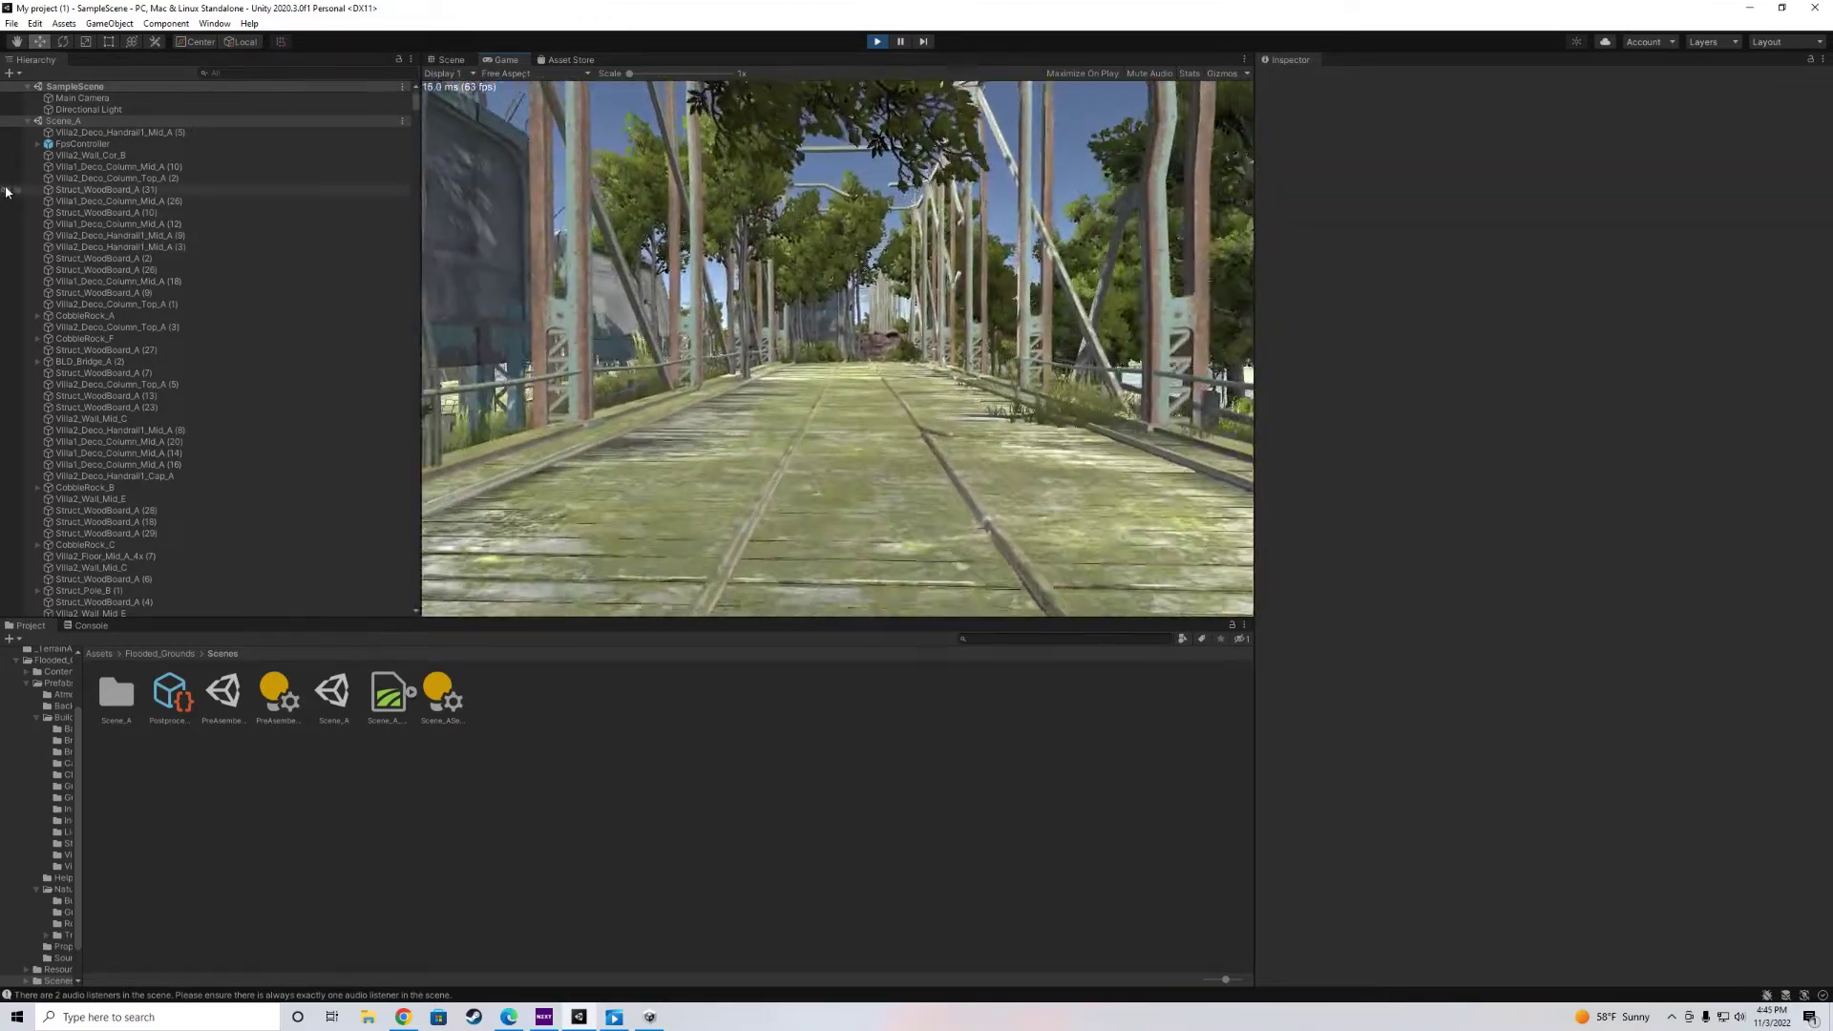
{"action": "key", "text": "w"}
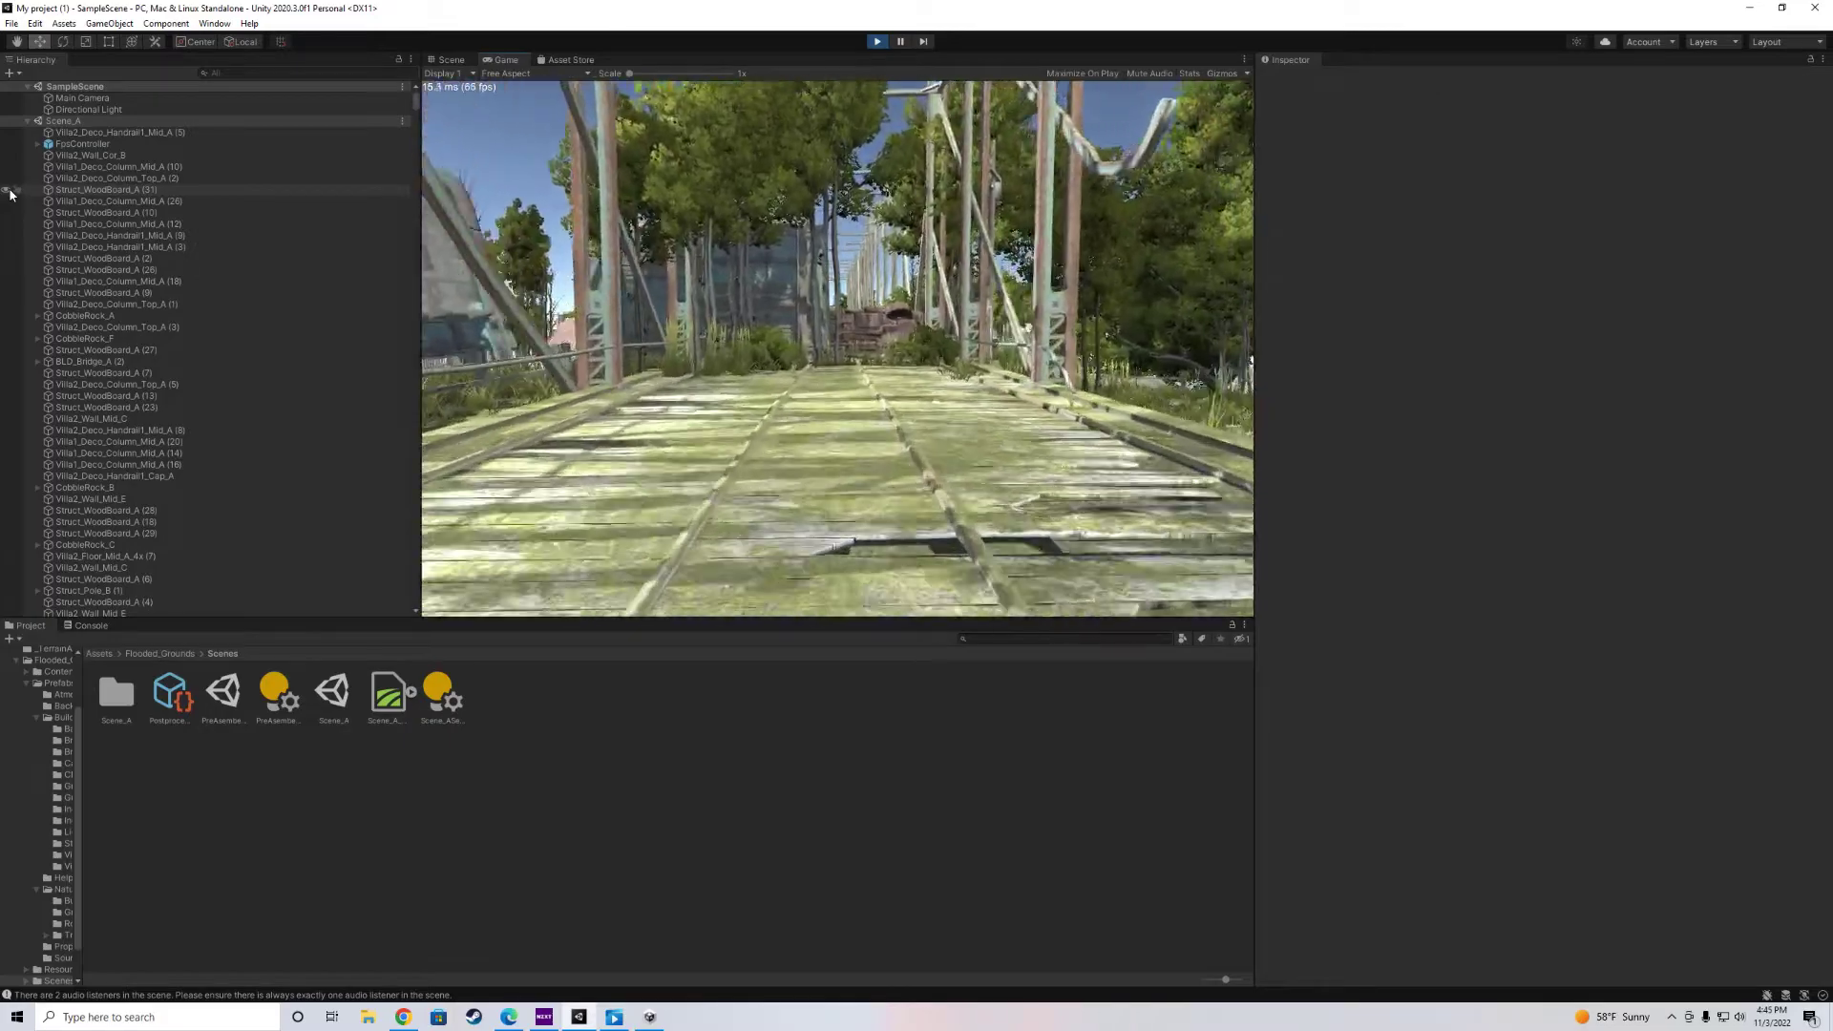
Walk off the bridge and follow the dirt path past the wooden barn with the wrecked pickup.
{"action": "key", "text": "w"}
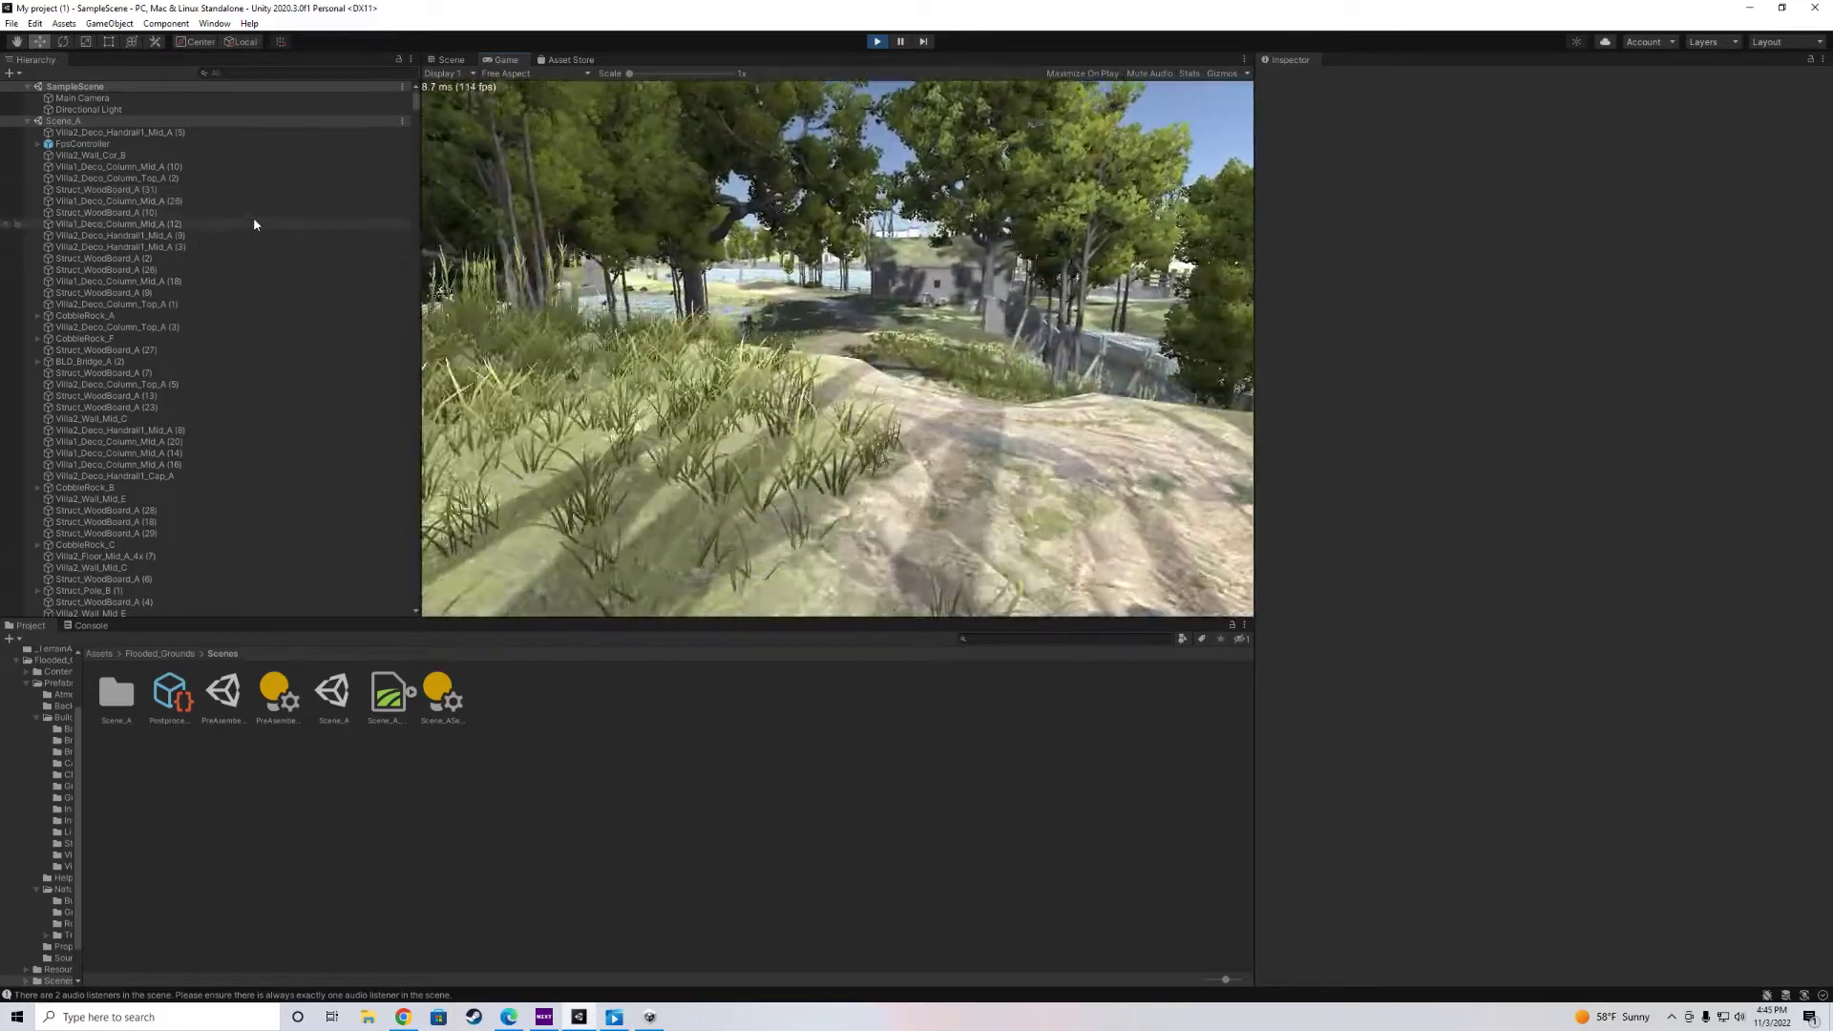
{"action": "key", "text": "a"}
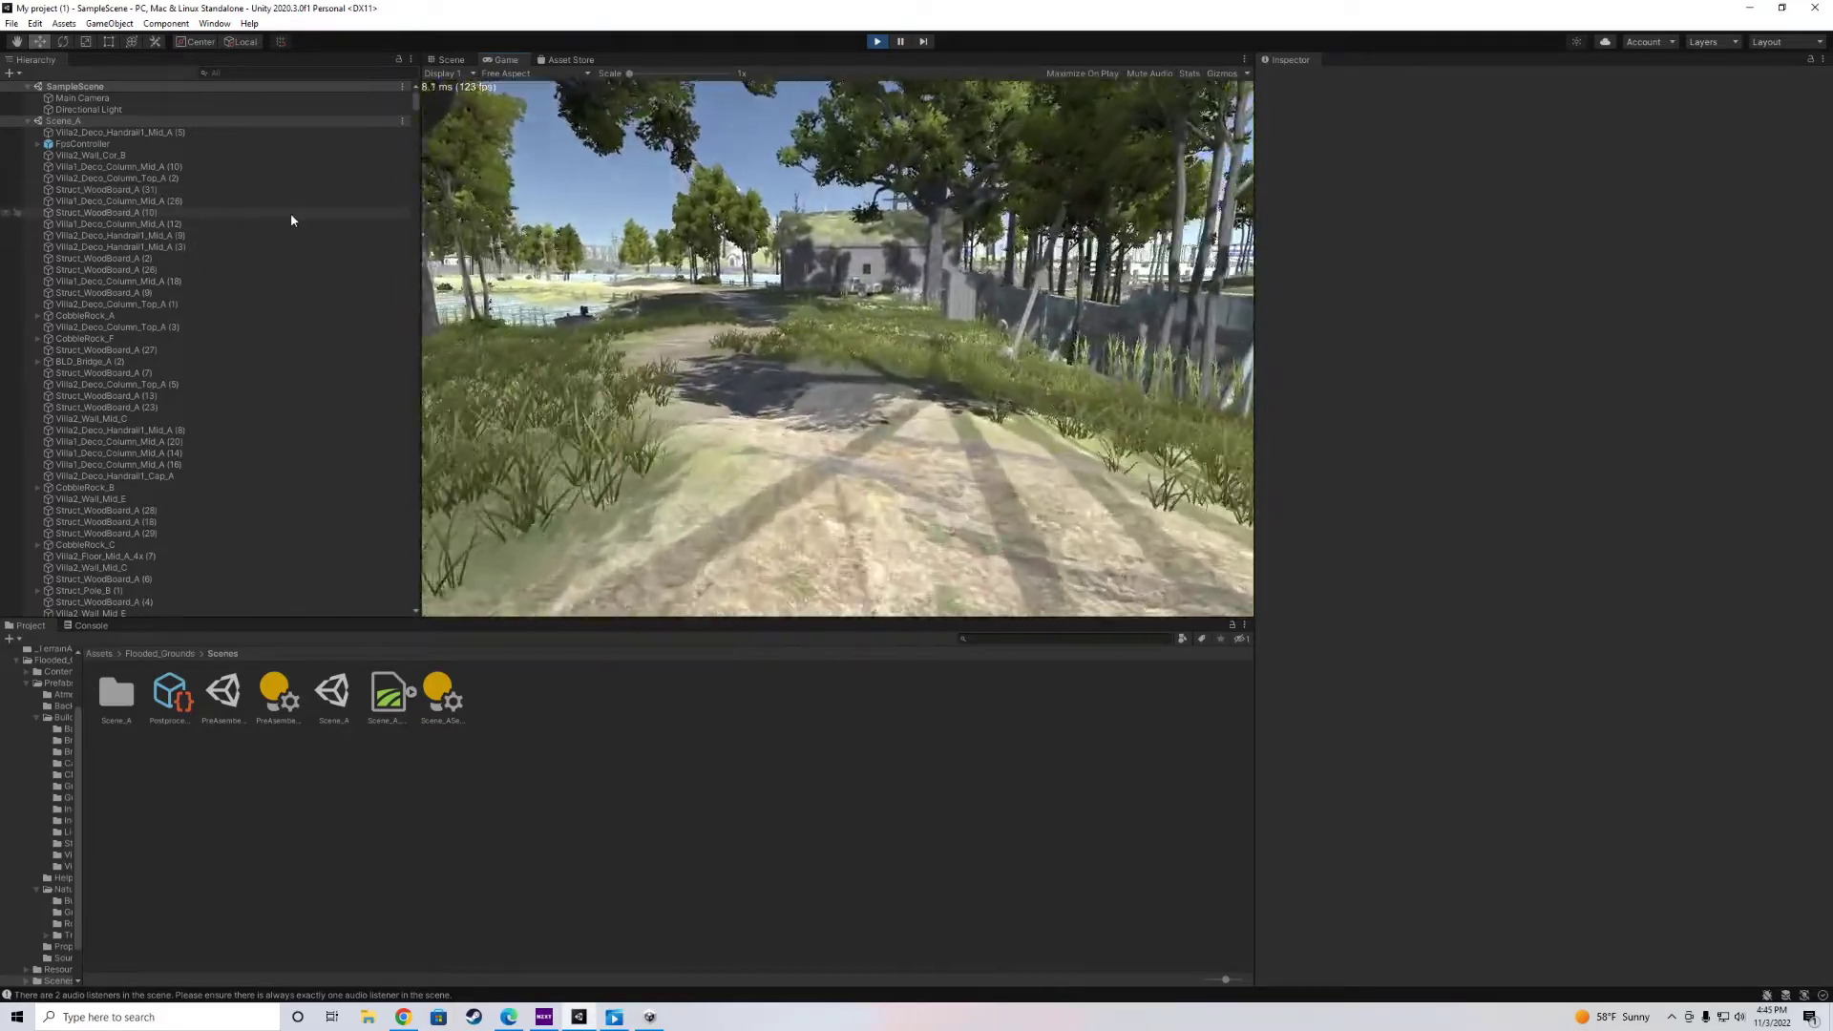
{"action": "key", "text": "w"}
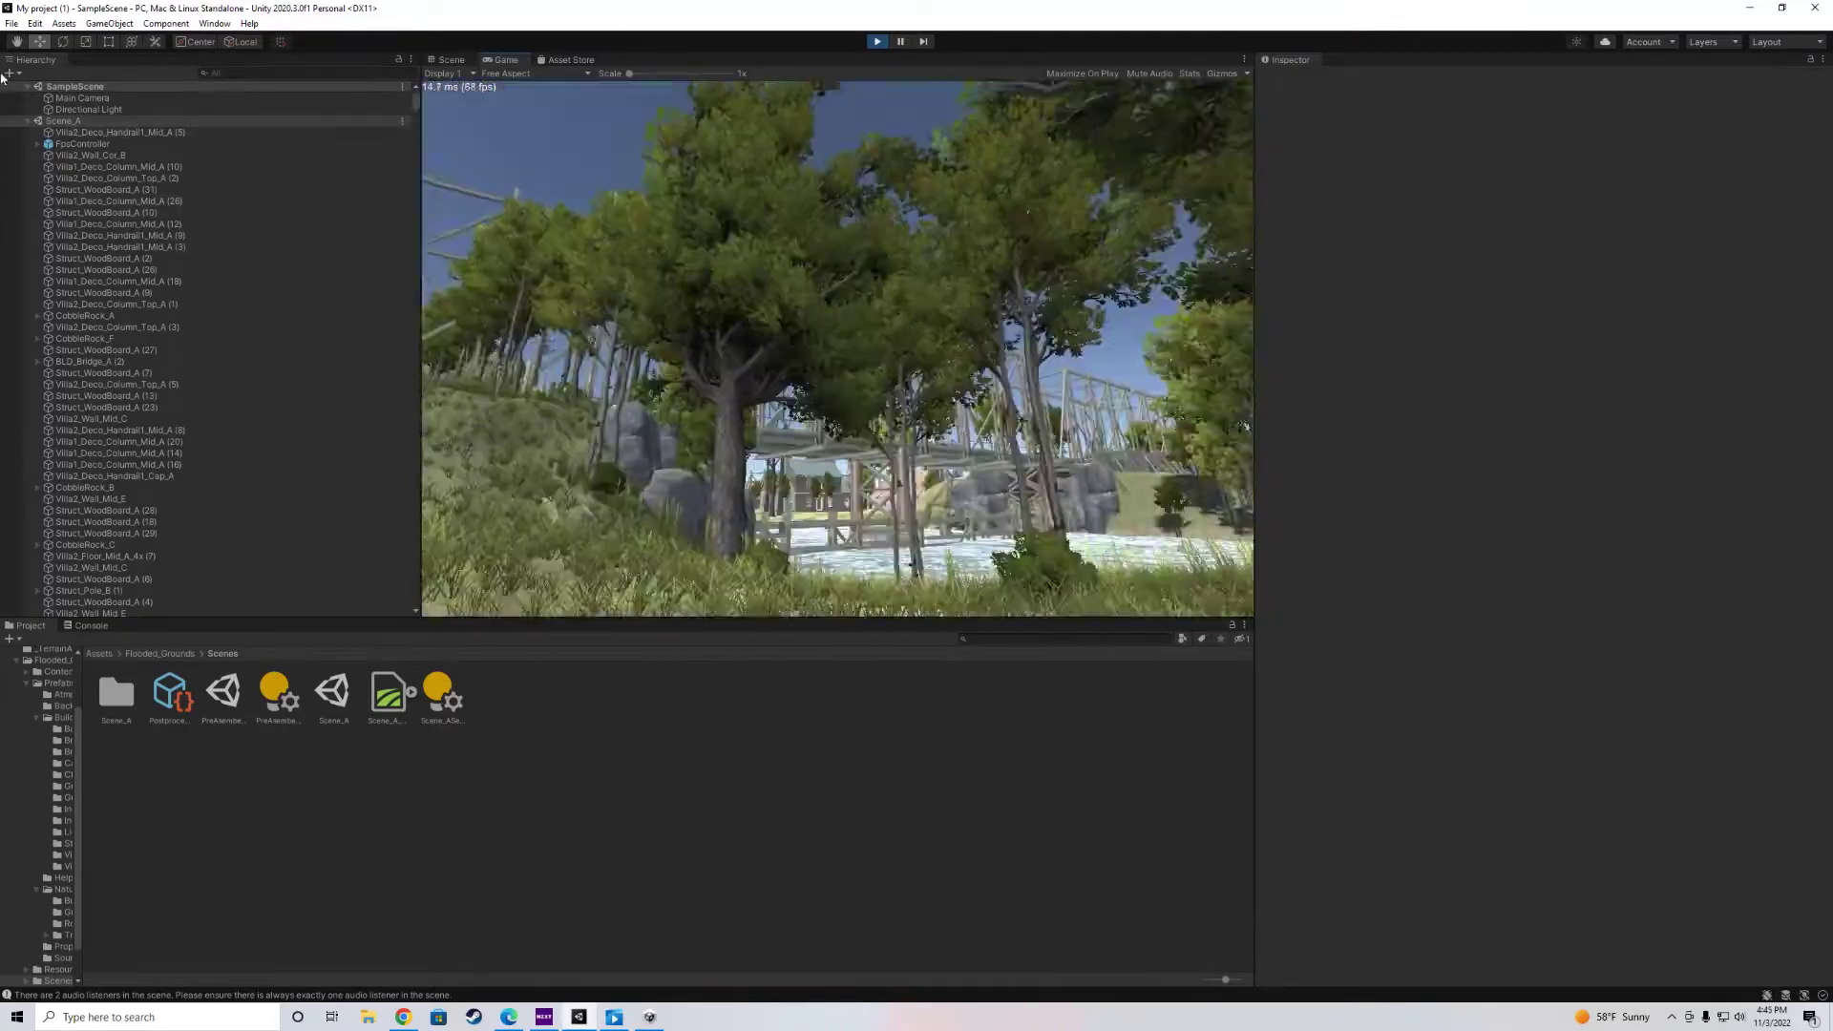
{"action": "key", "text": "w"}
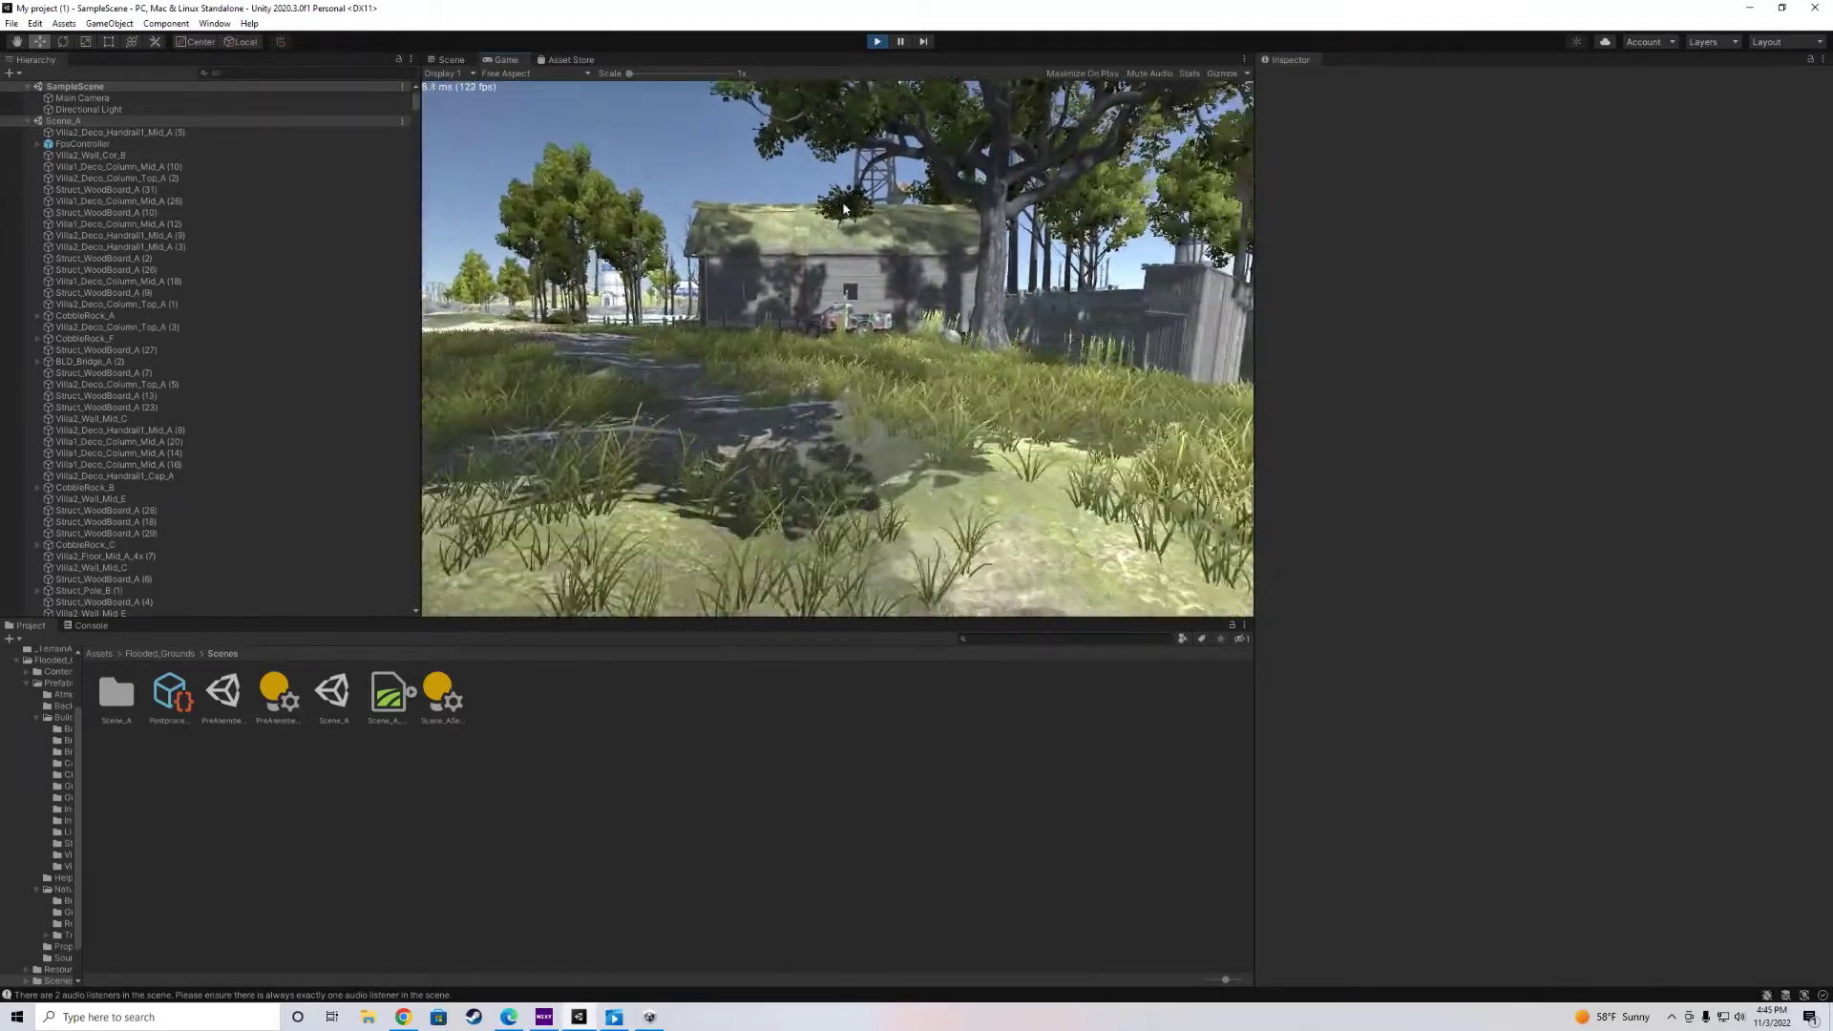
{"action": "key", "text": "a"}
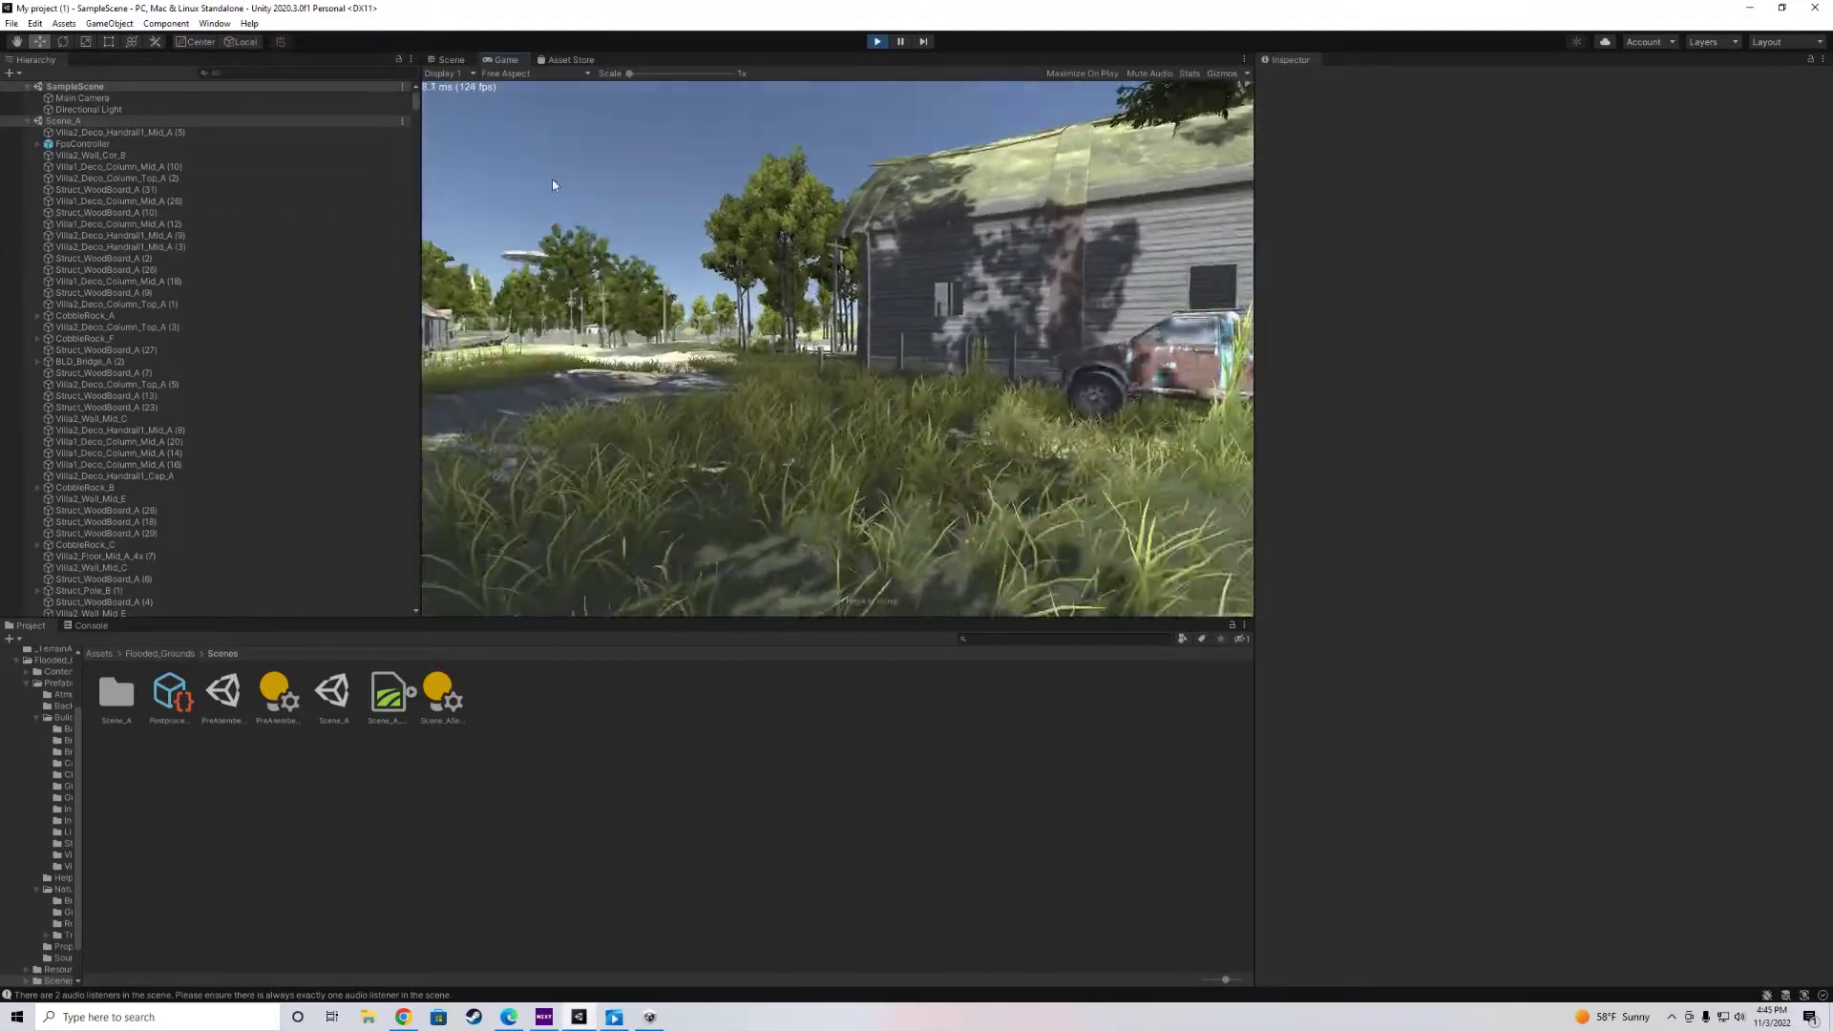
{"action": "key", "text": "w"}
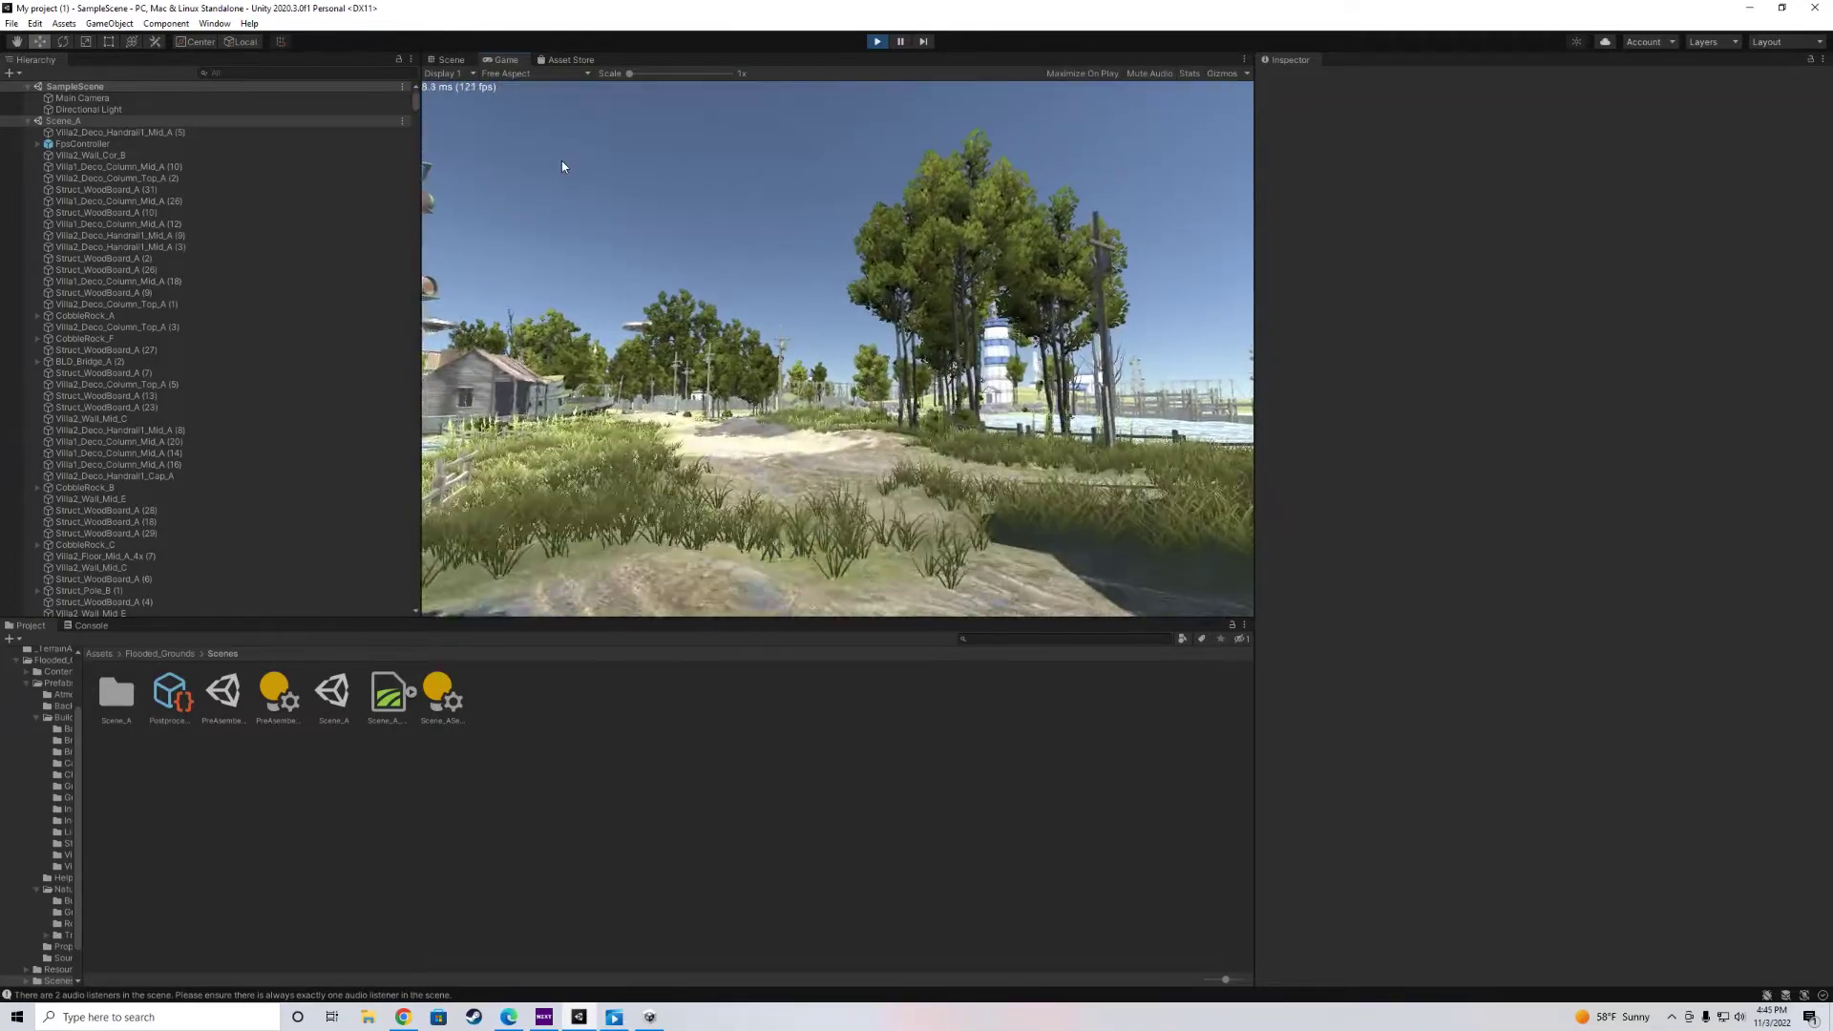
Follow the sandy track past the radio tower and tin-roofed shack, looking across the water at the lighthouse.
{"action": "key", "text": "w"}
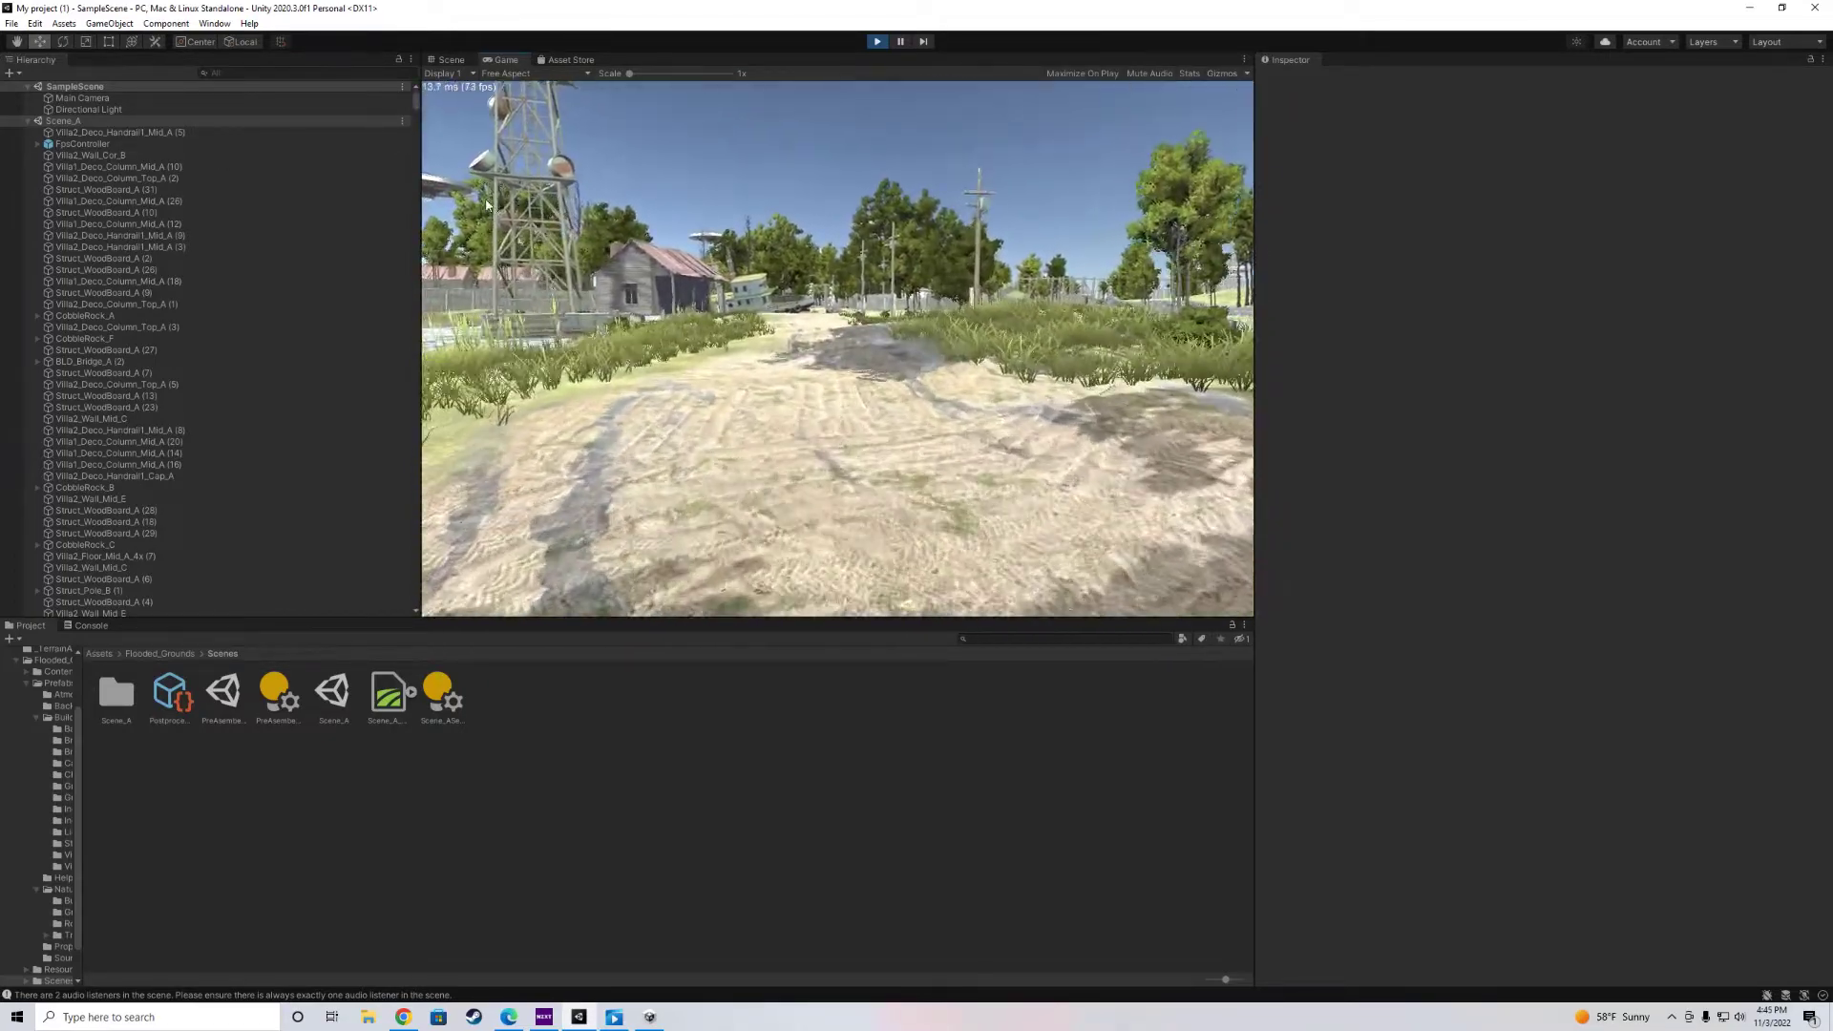
{"action": "key", "text": "w"}
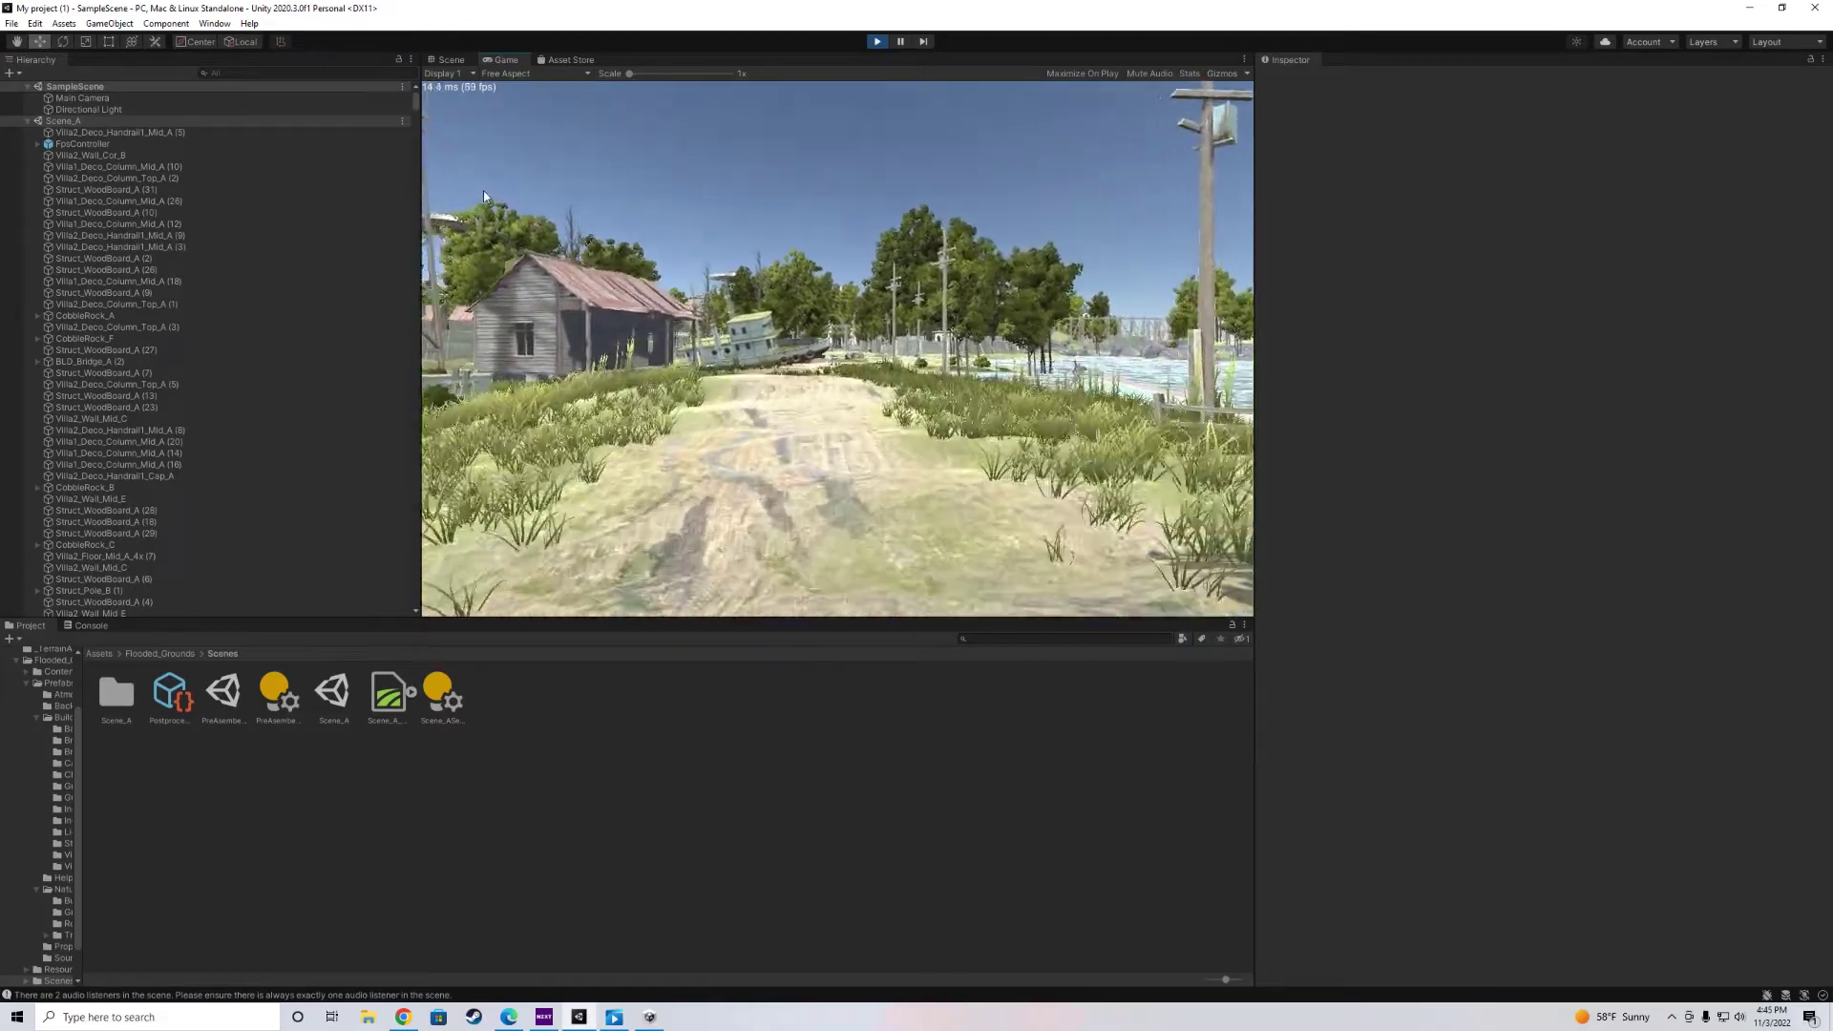
{"action": "key", "text": "w"}
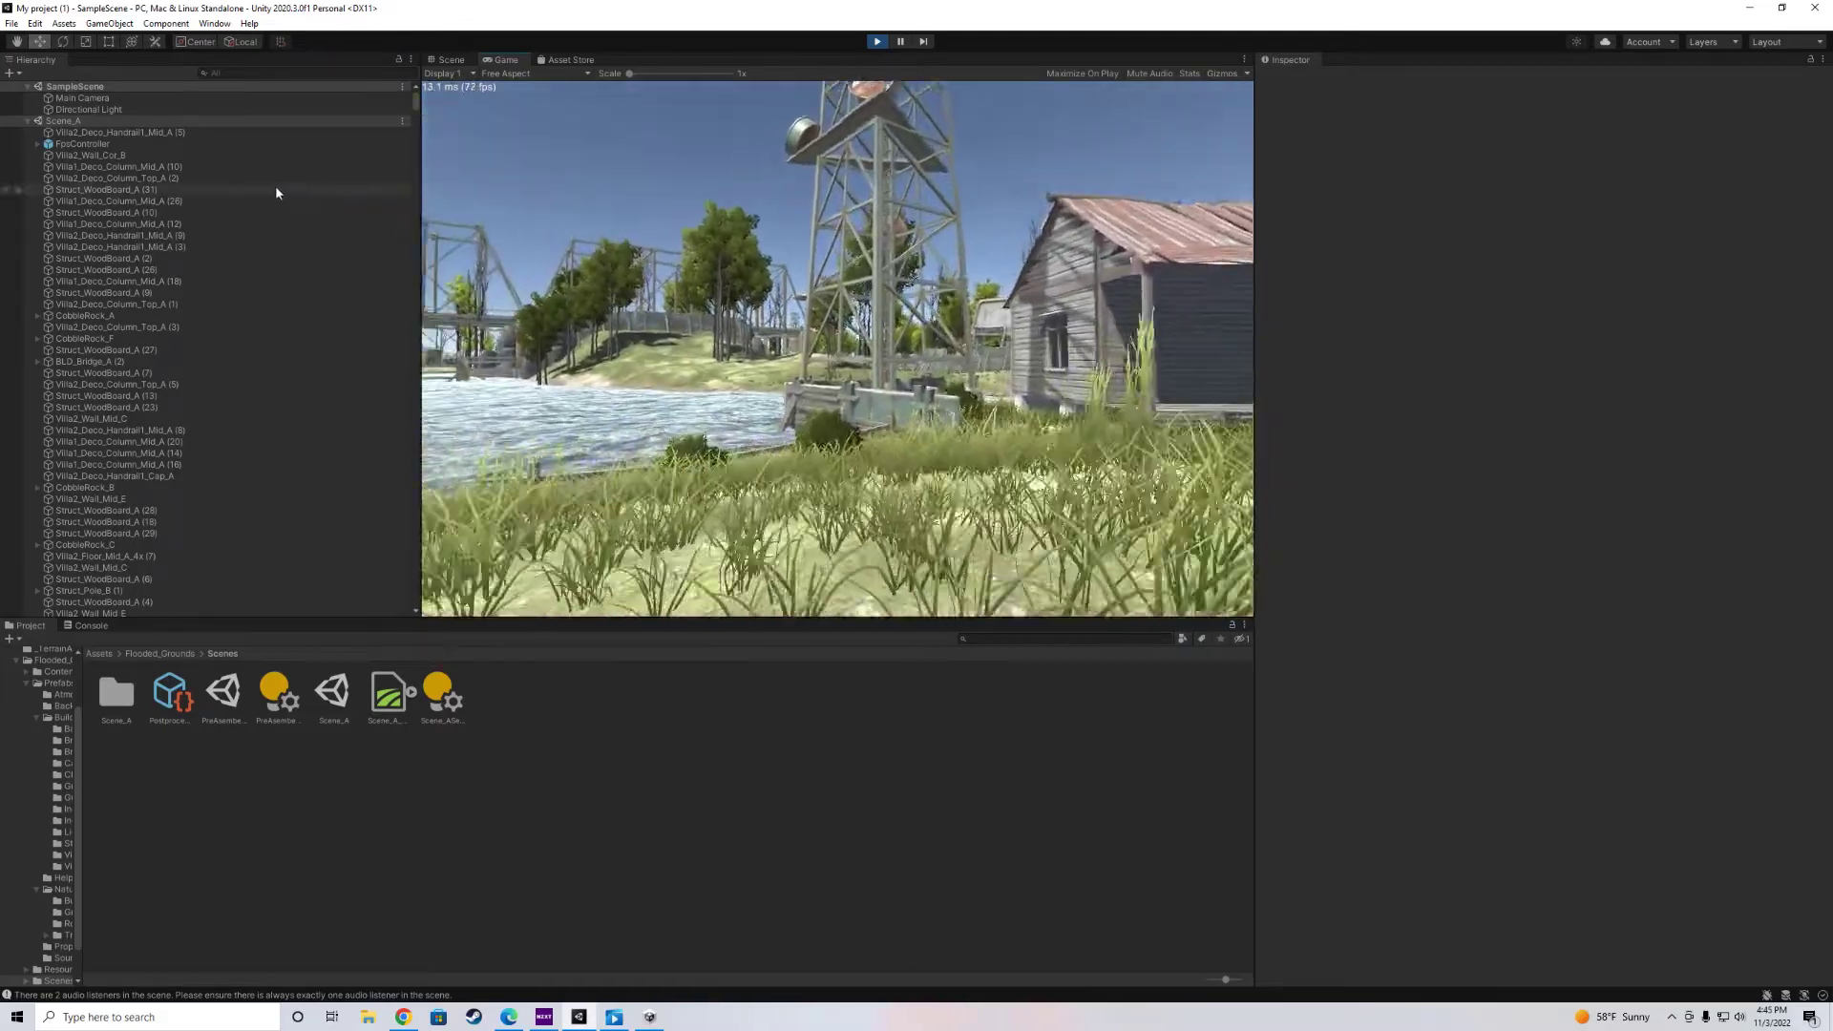
{"action": "key", "text": "w"}
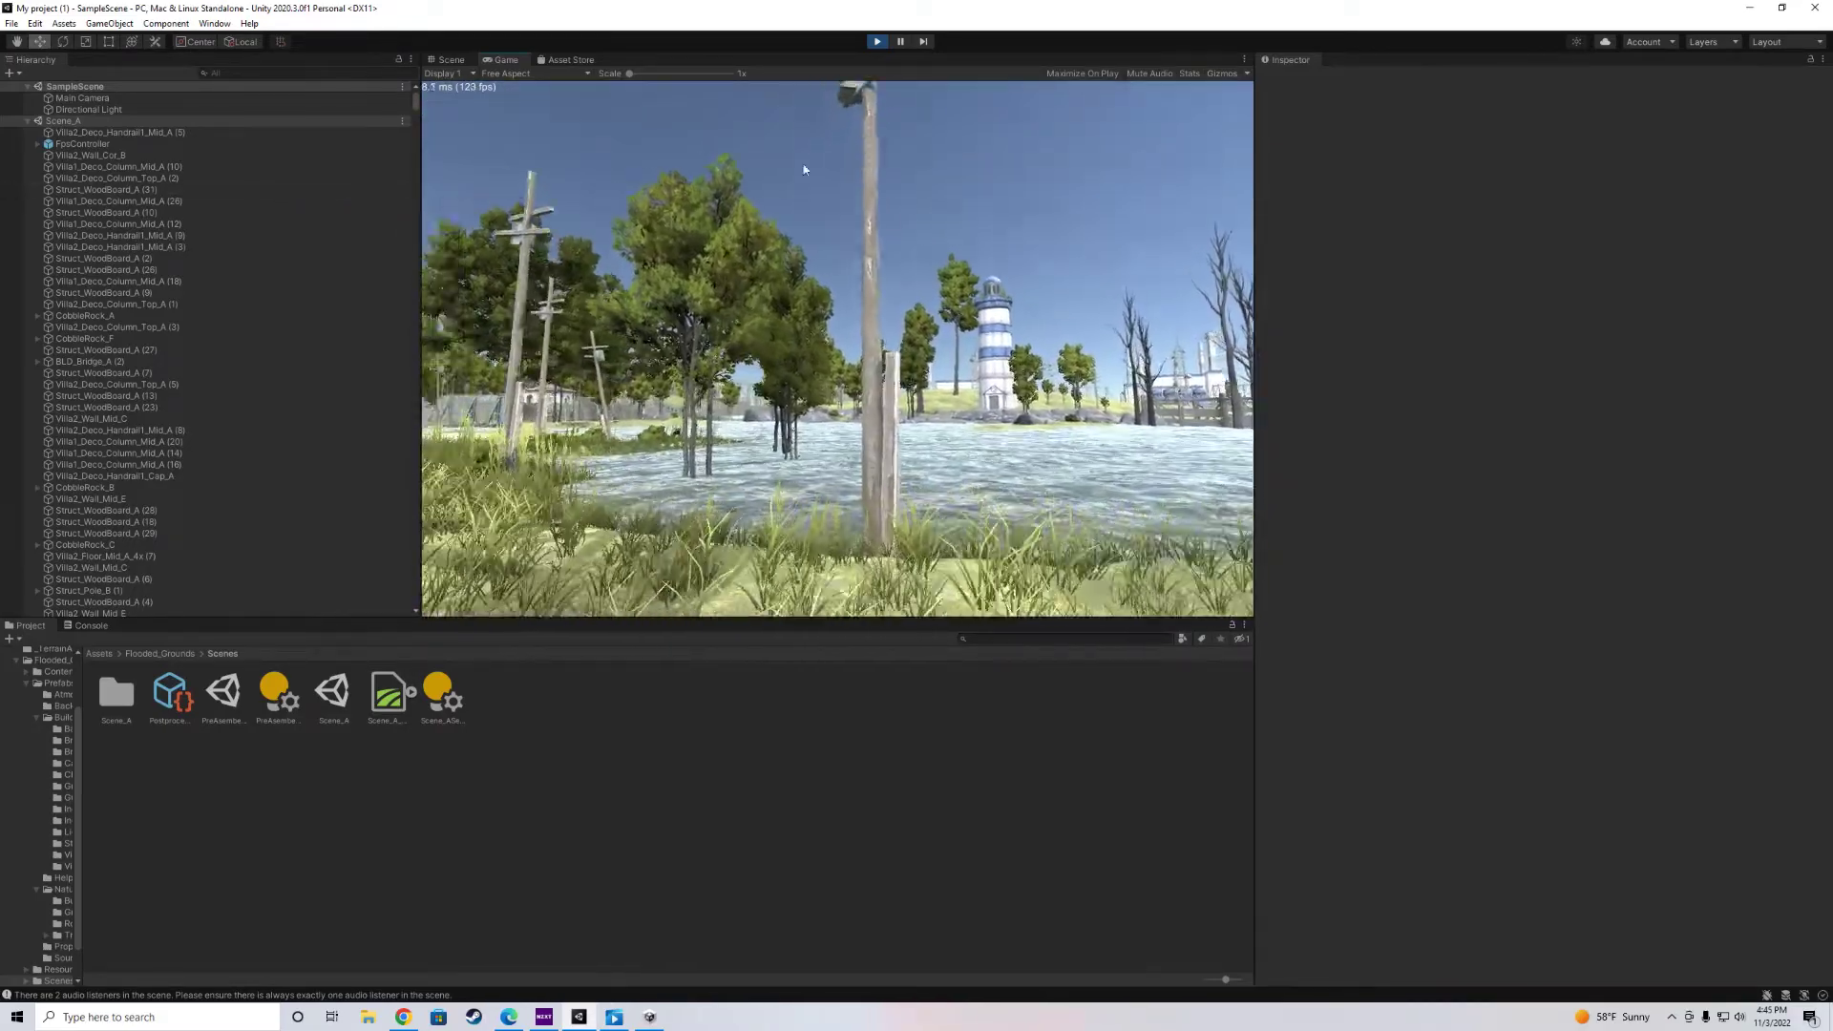
{"action": "key", "text": "w"}
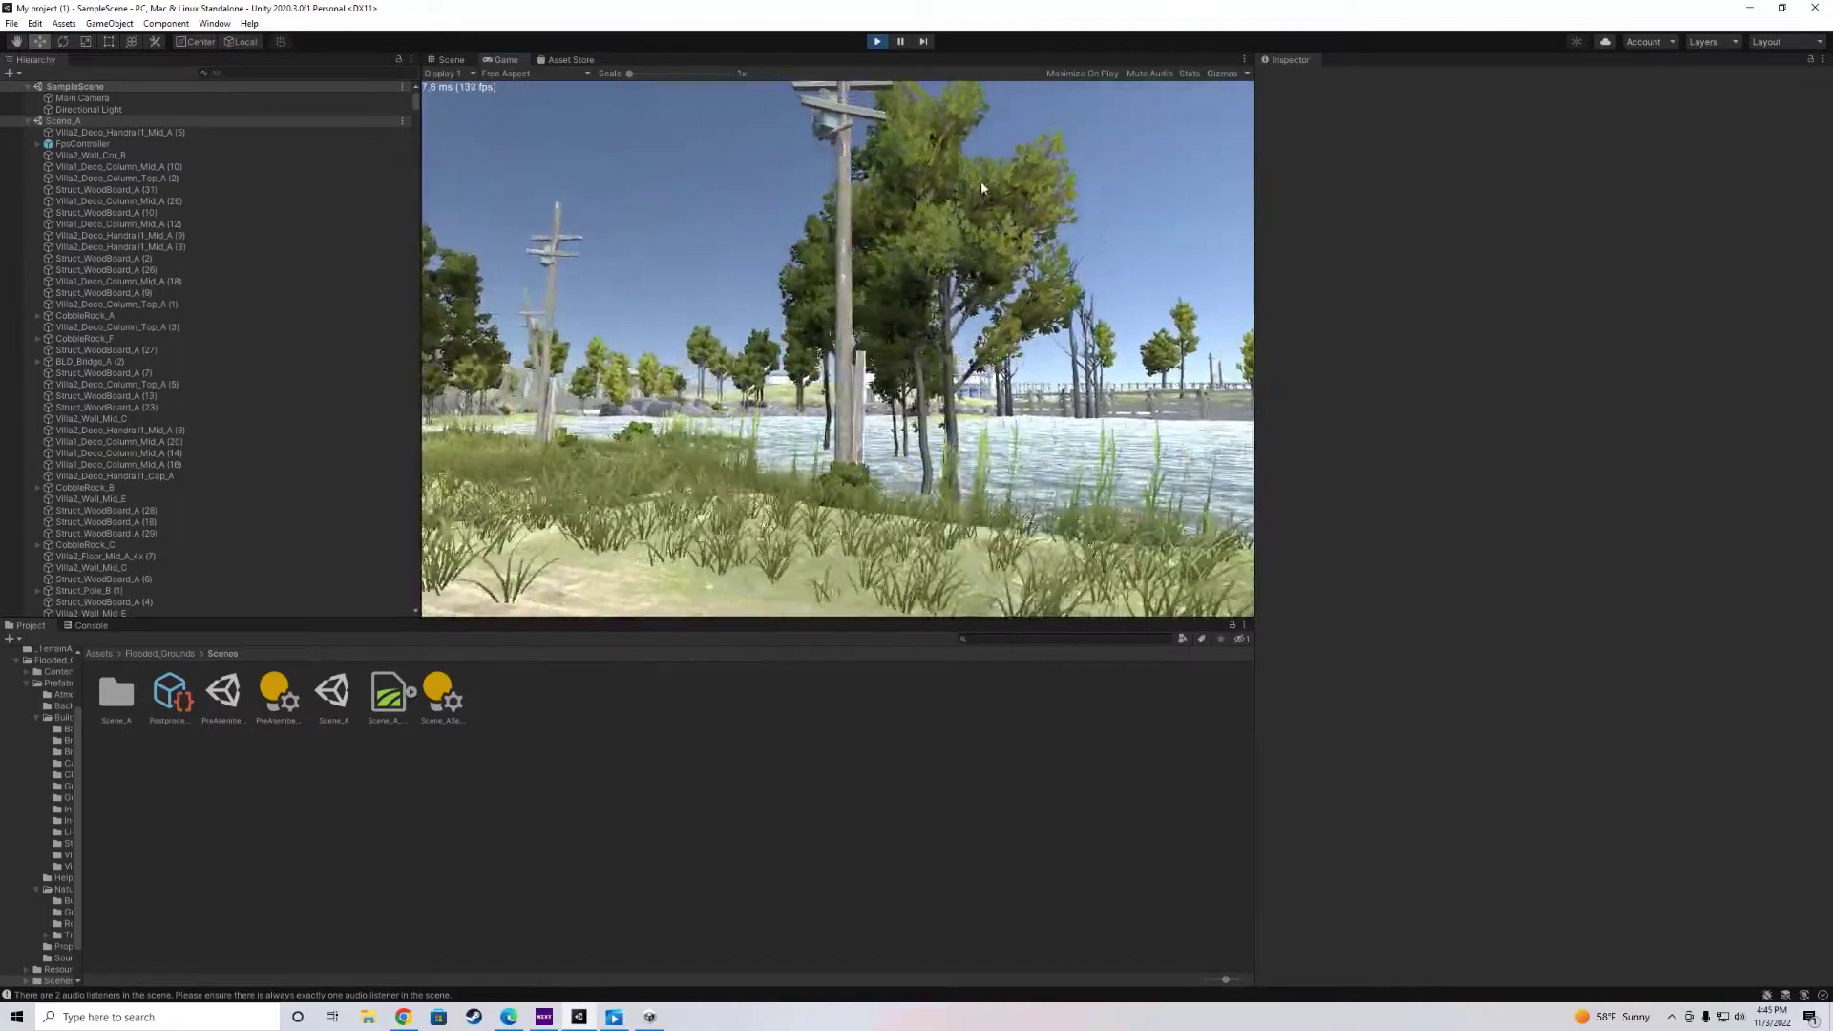
{"action": "key", "text": "w"}
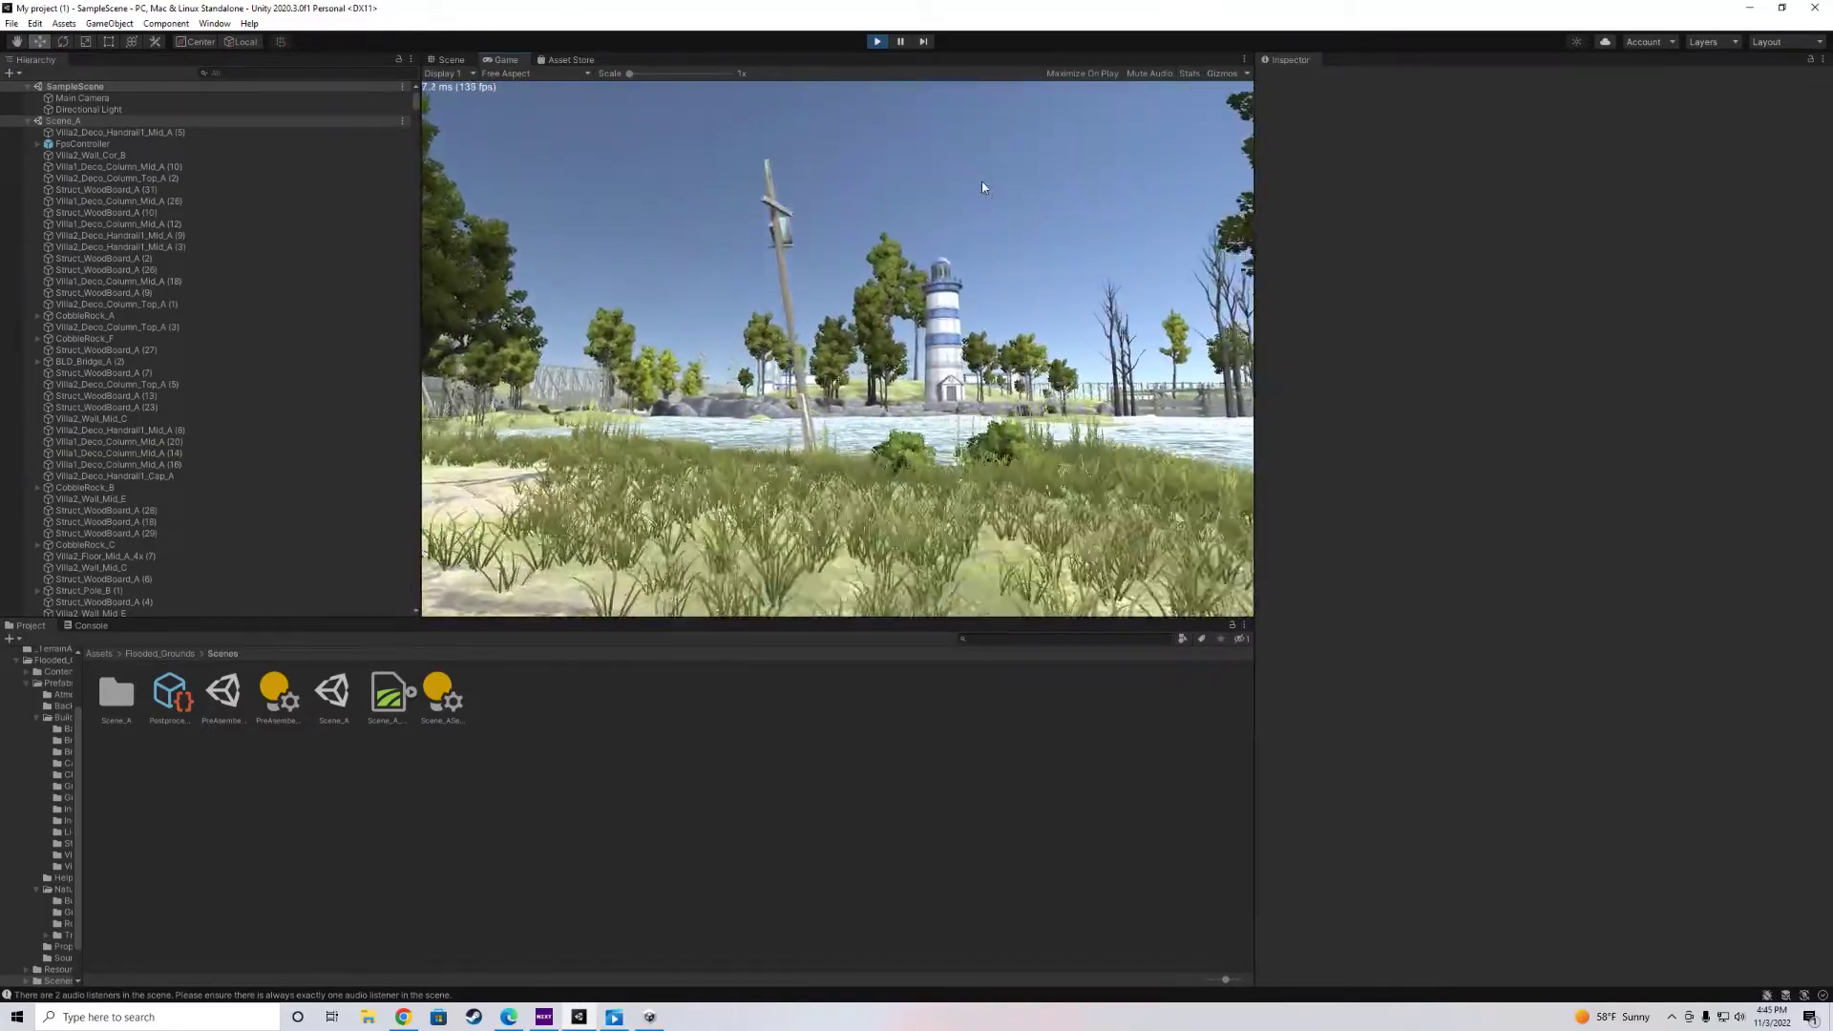
{"action": "key", "text": "w"}
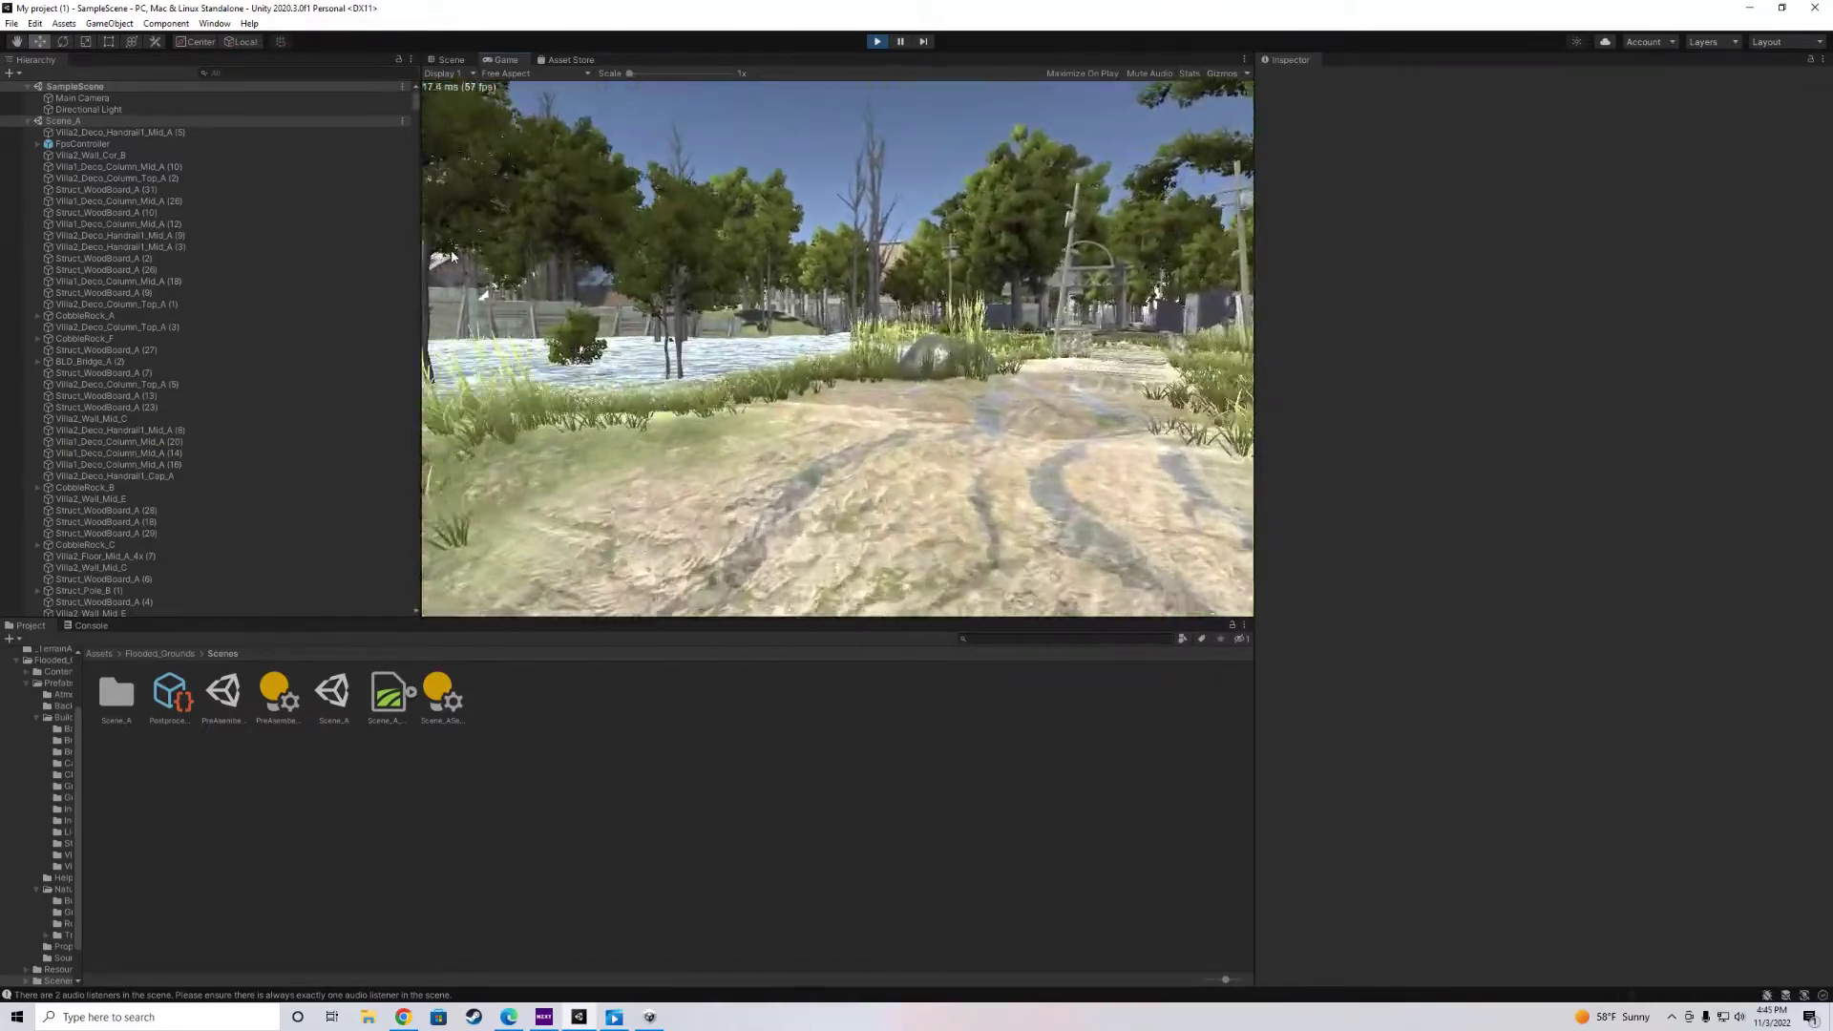
Cross the wooden footbridge and go through the arched metal gate to the billboard by the plank fence.
{"action": "key", "text": "w"}
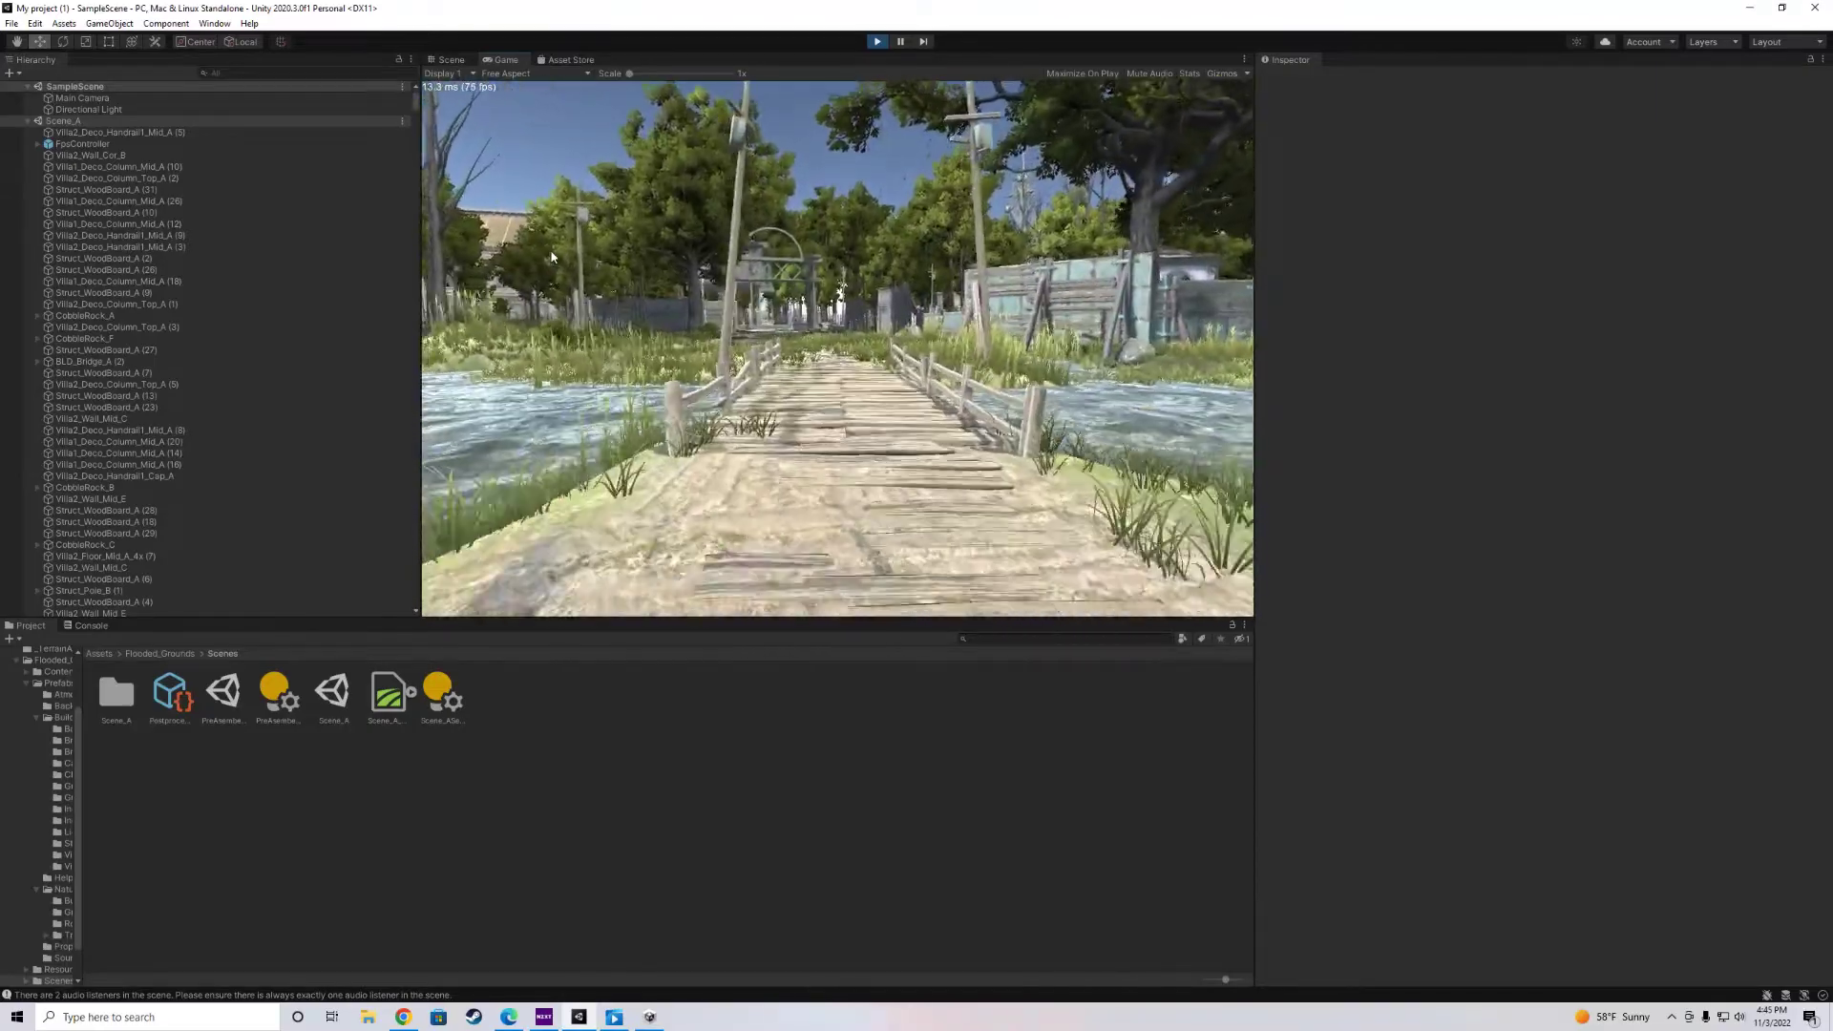
{"action": "key", "text": "w"}
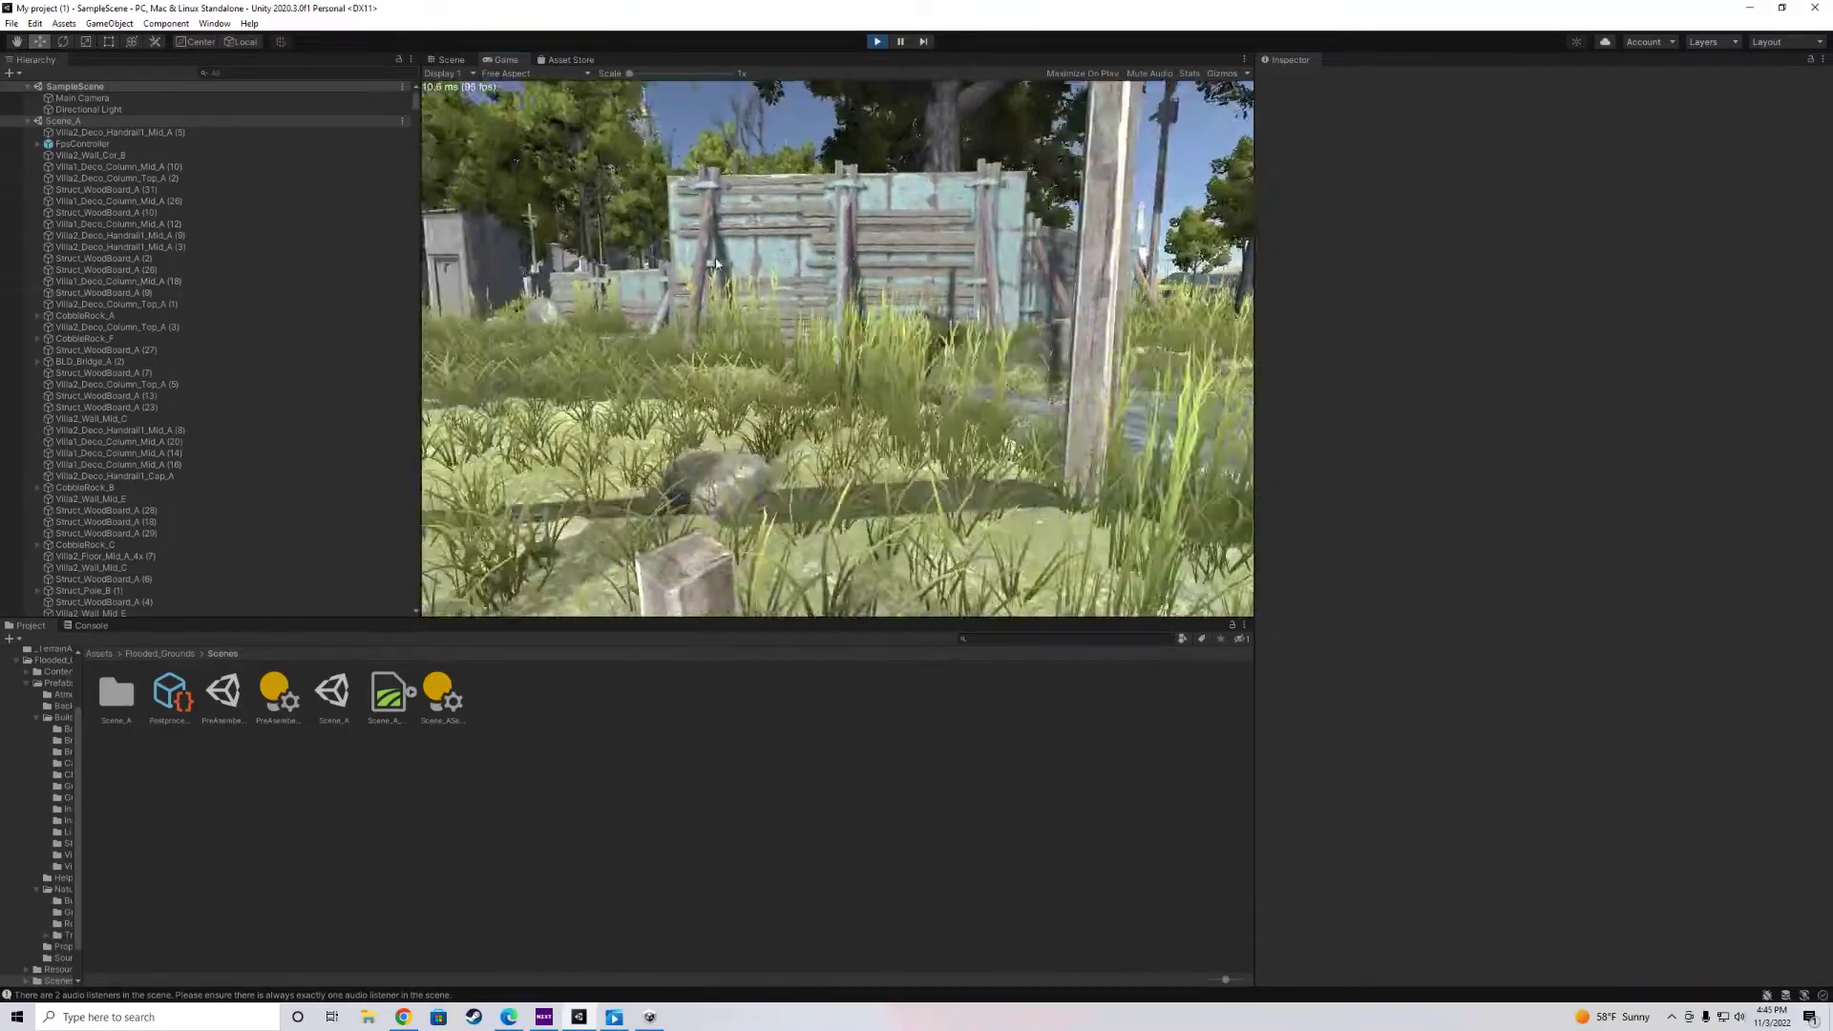
{"action": "key", "text": "w"}
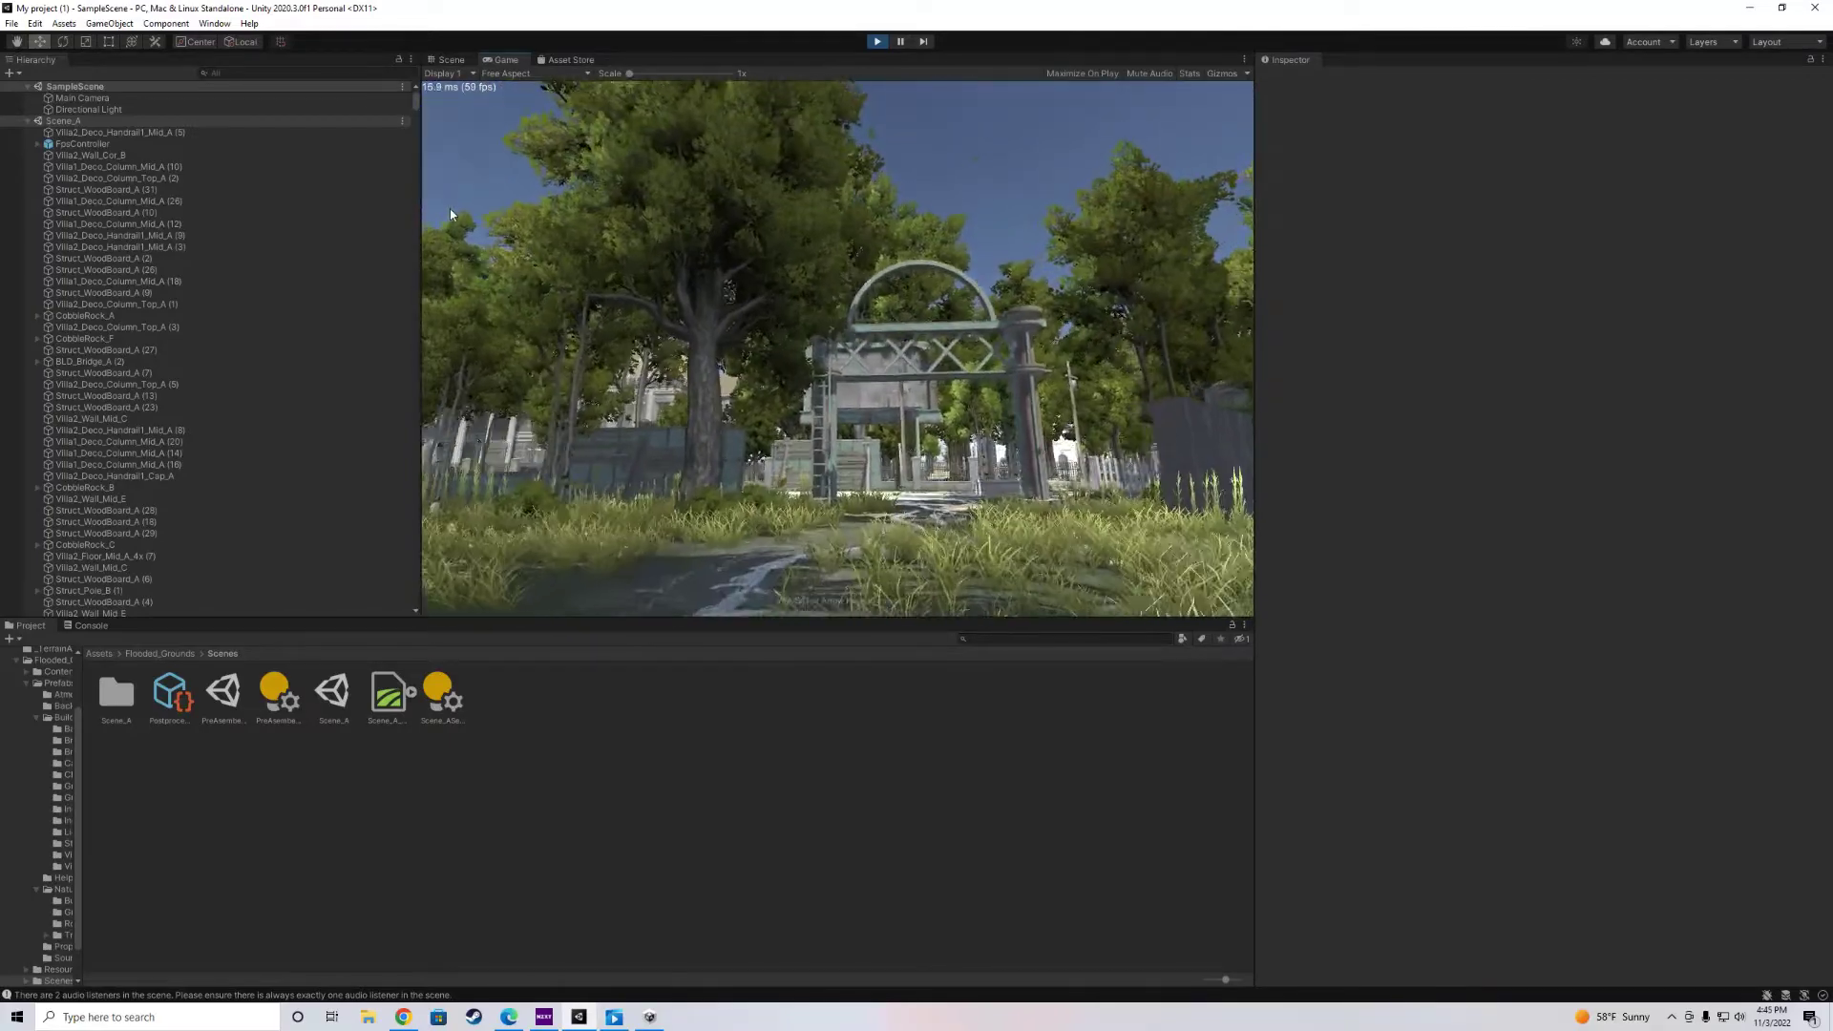
{"action": "key", "text": "w"}
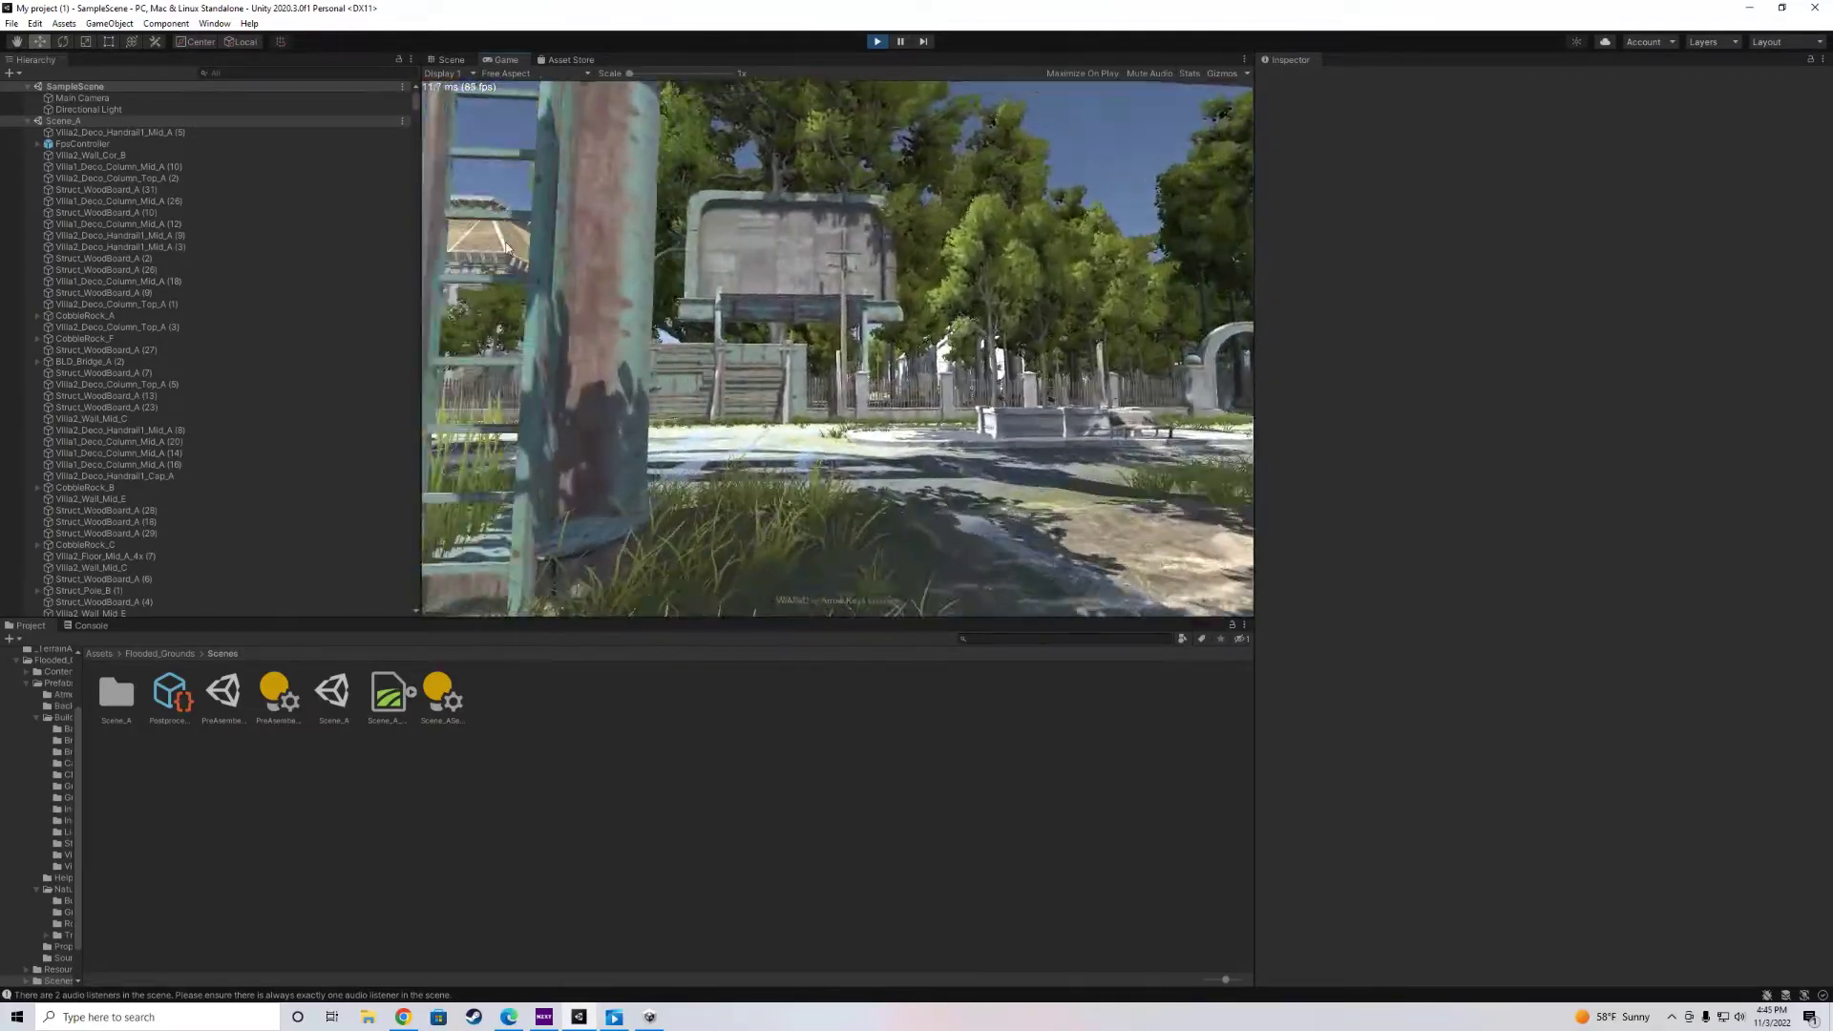
{"action": "key", "text": "w"}
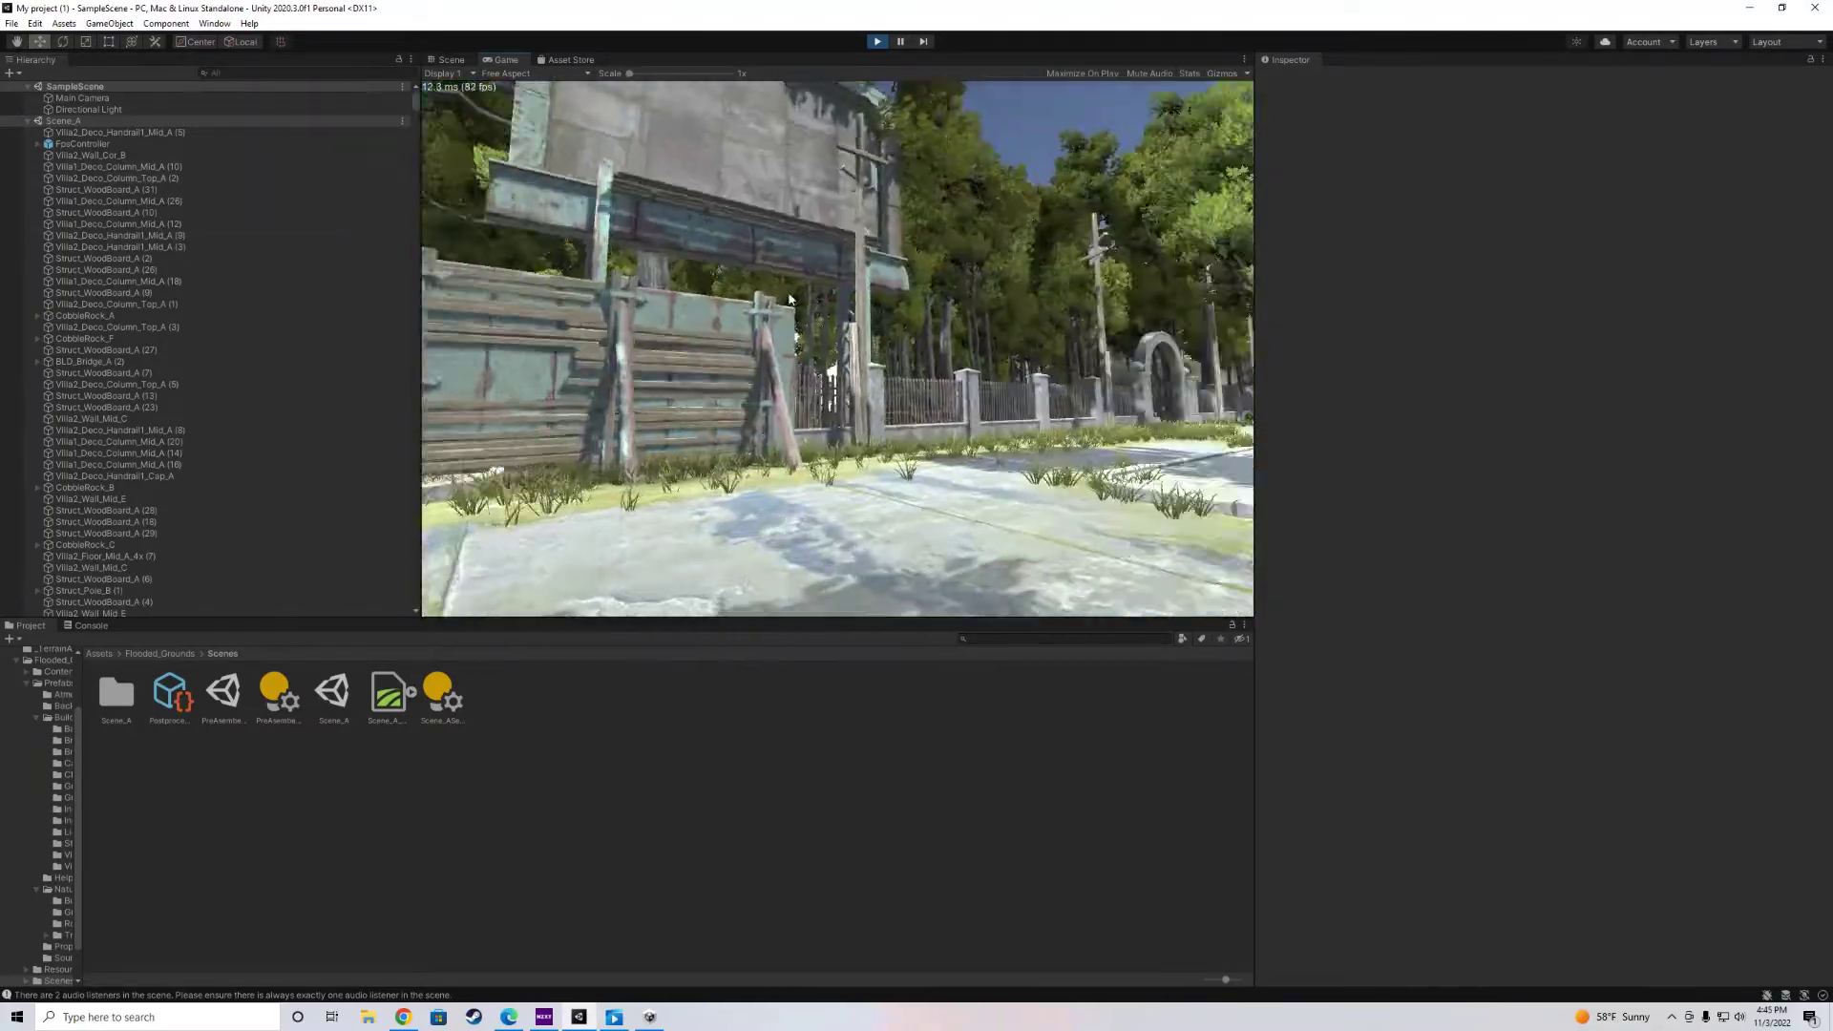
Walk down the fenced street and enter the columned mansion's grounds to view the gazebo.
{"action": "key", "text": "w"}
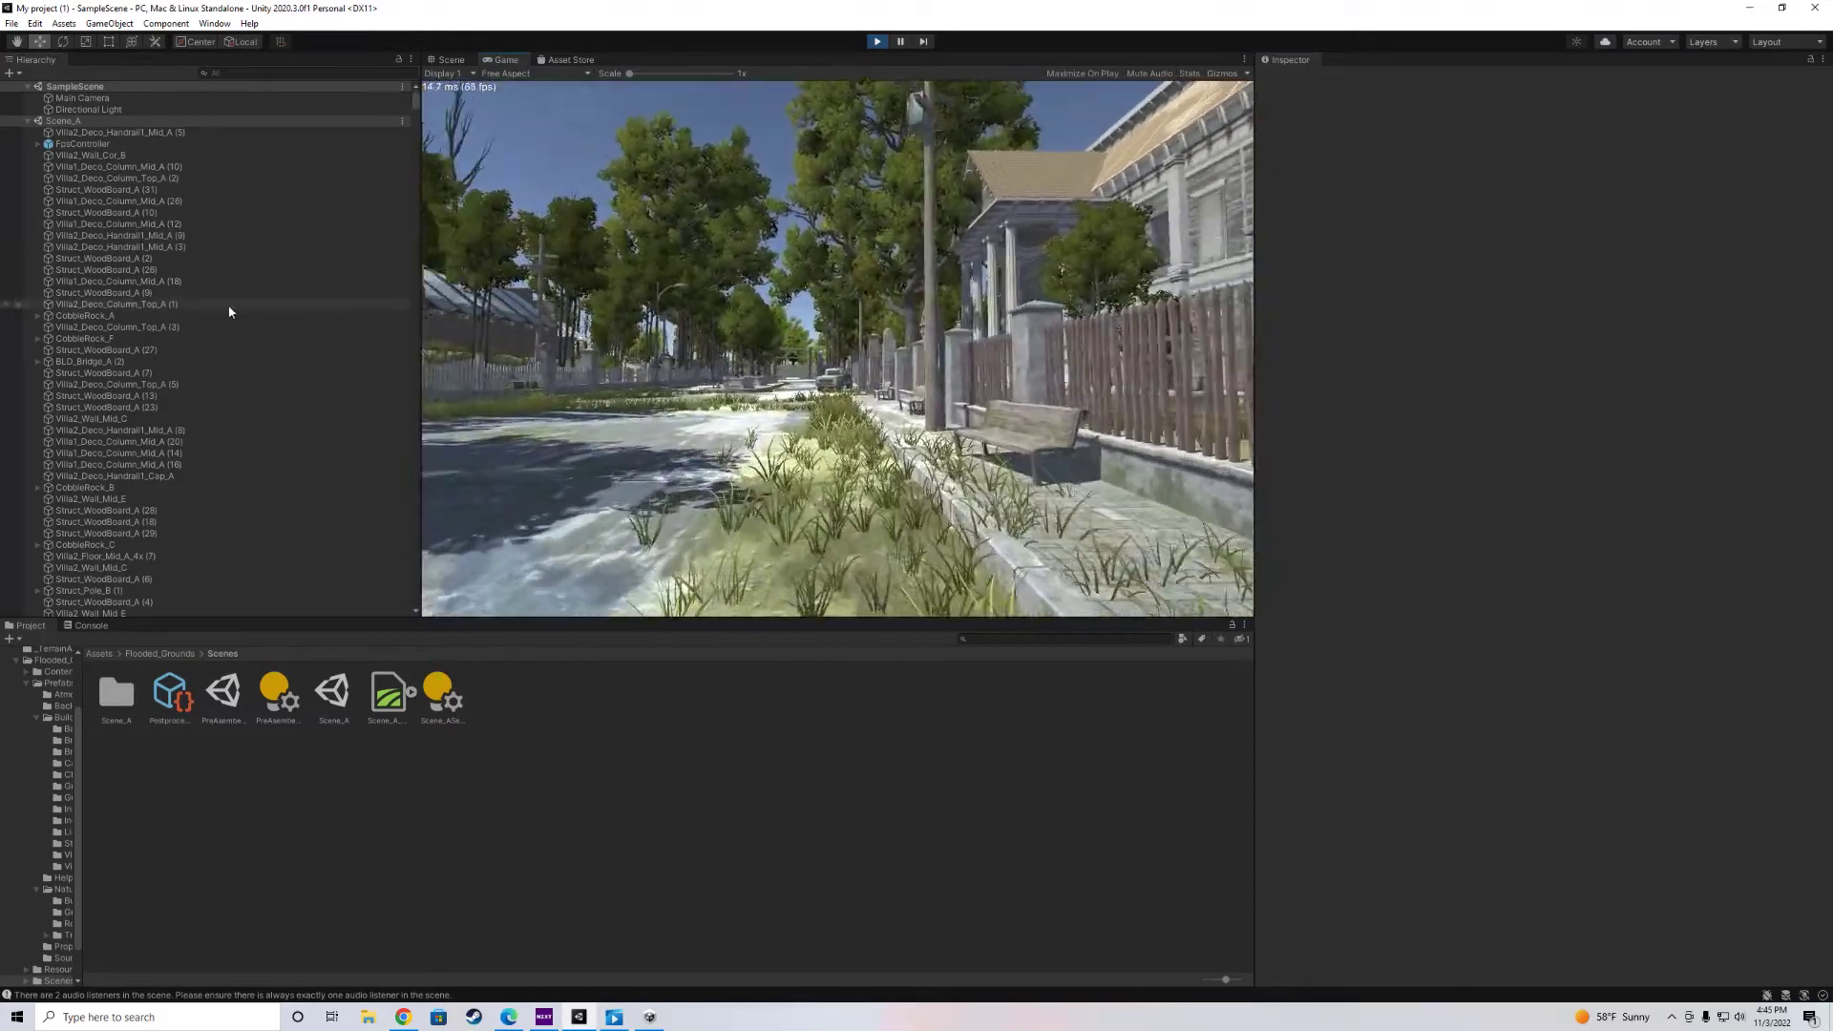
{"action": "key", "text": "w"}
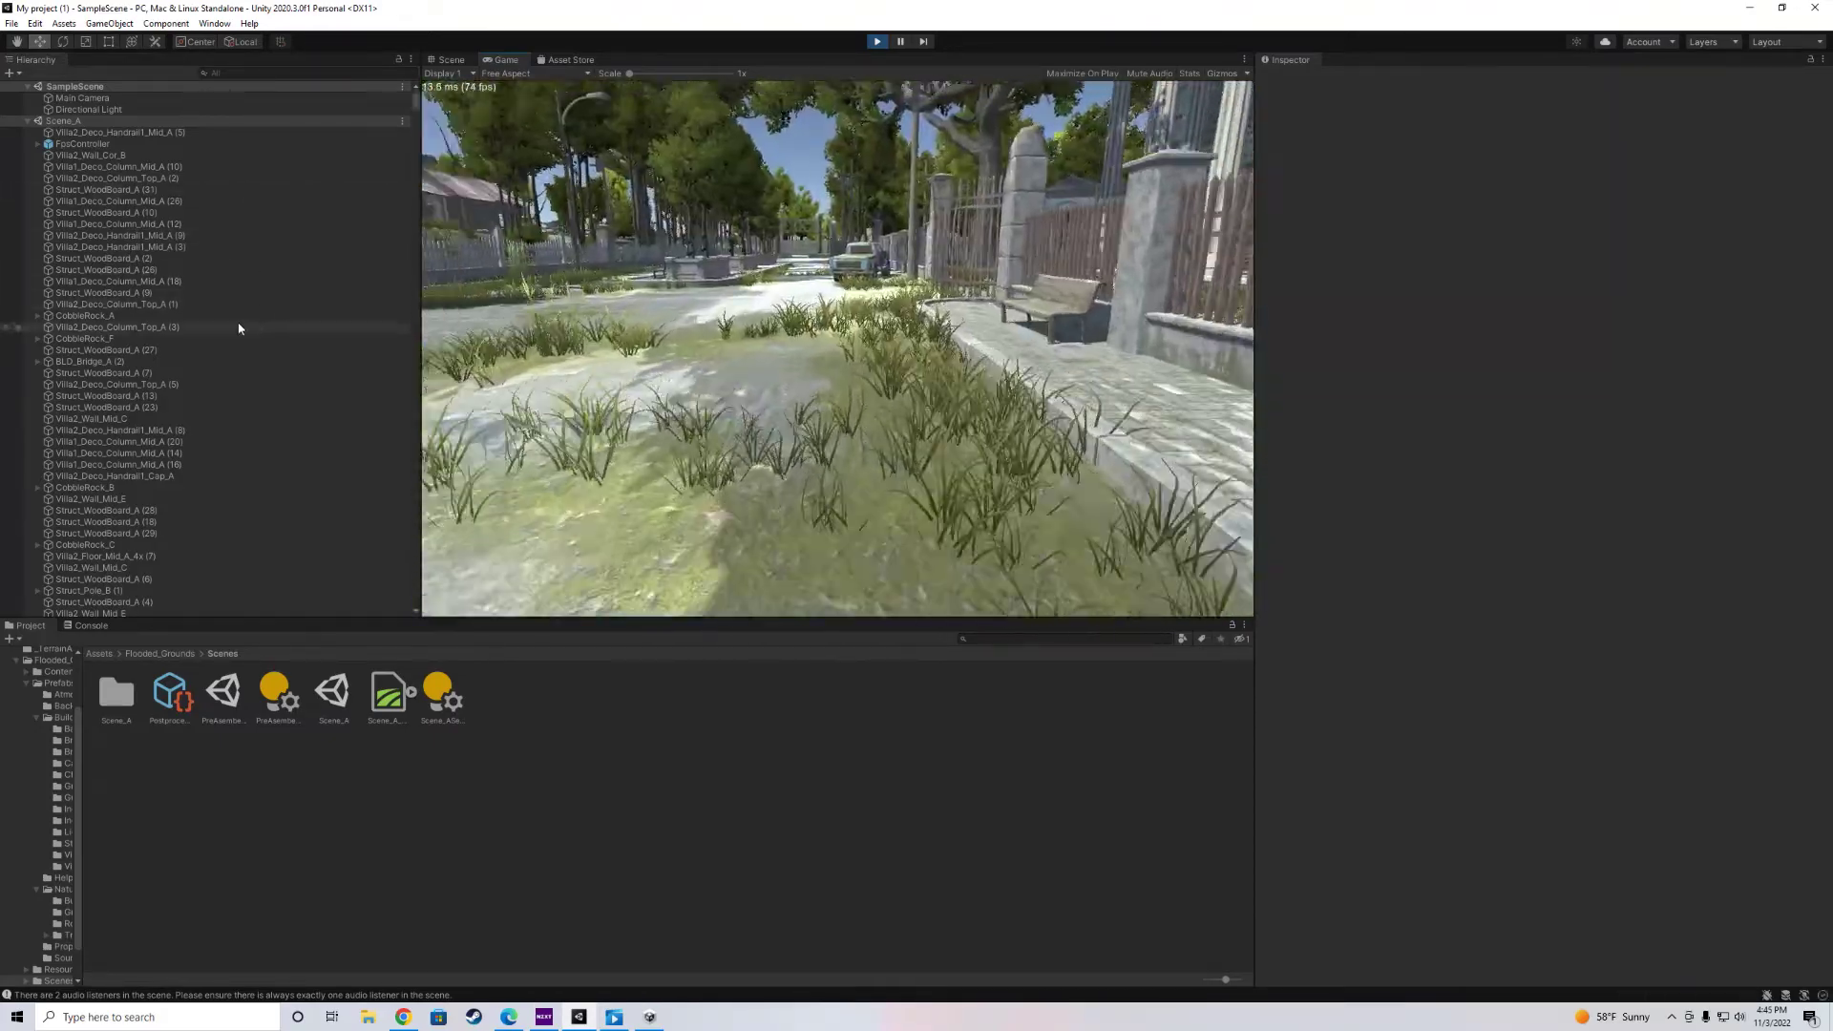
{"action": "key", "text": "w"}
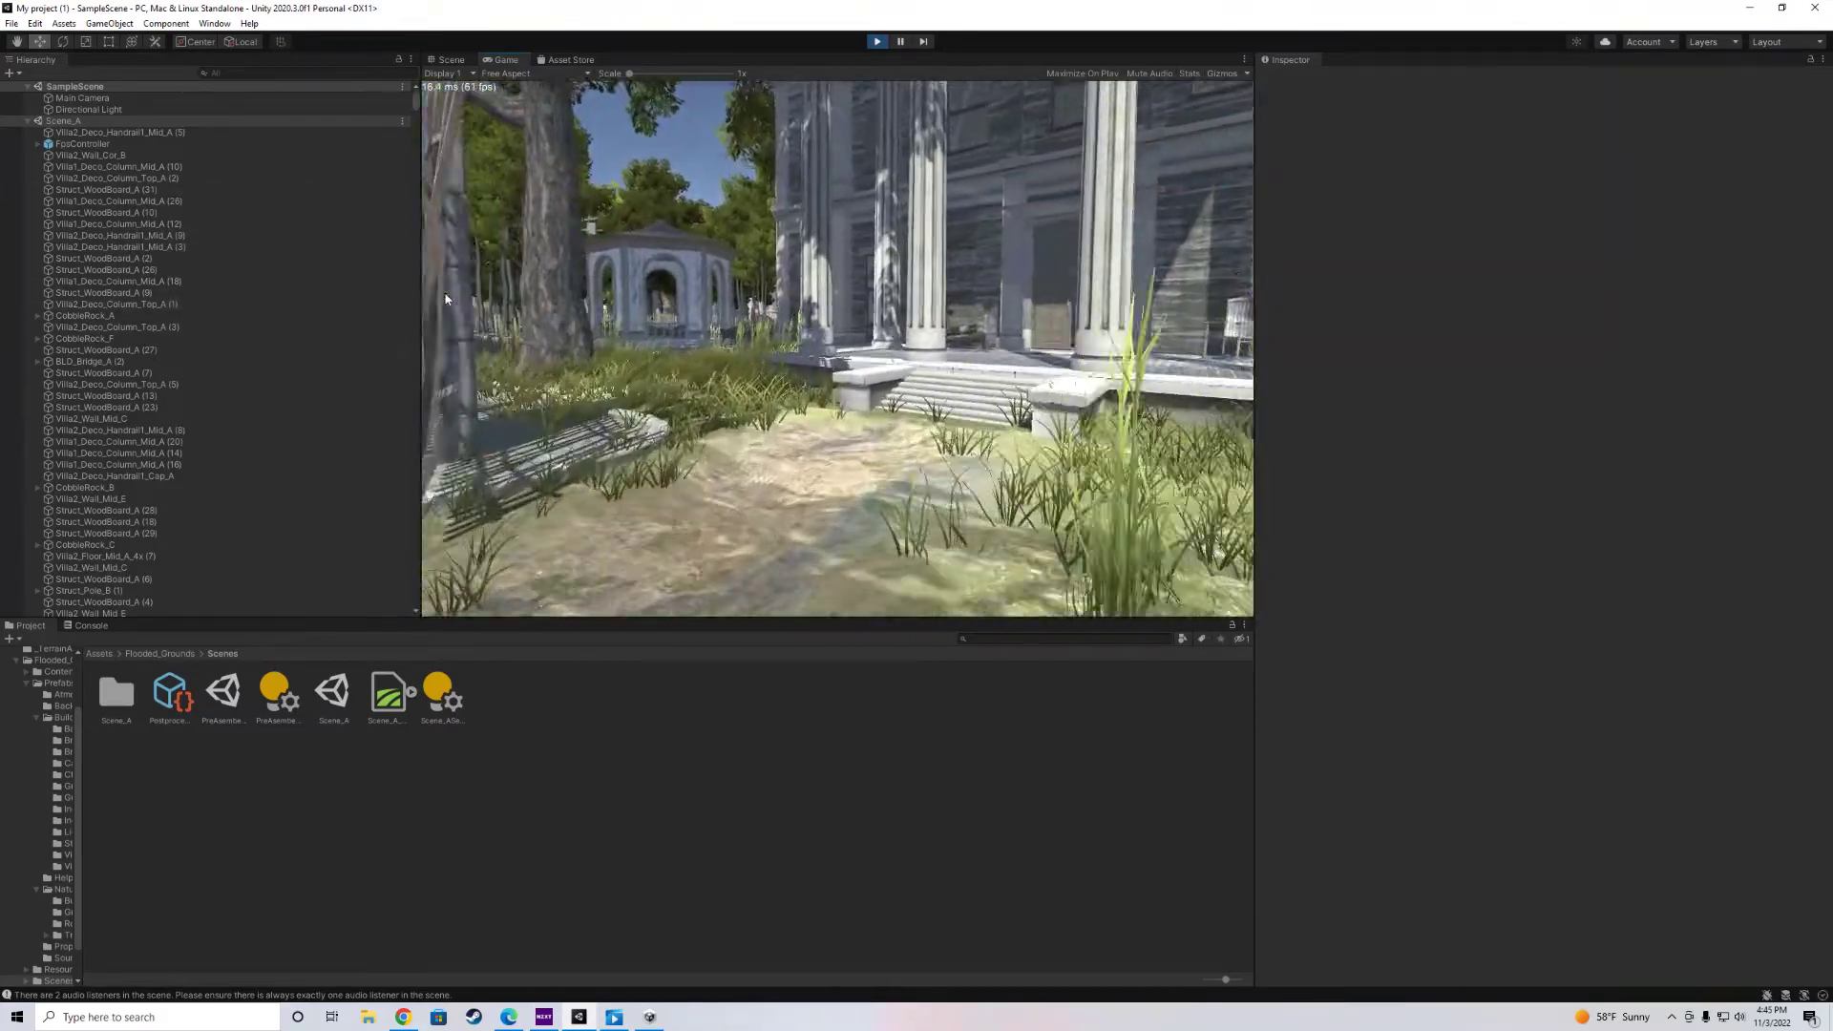
{"action": "key", "text": "w"}
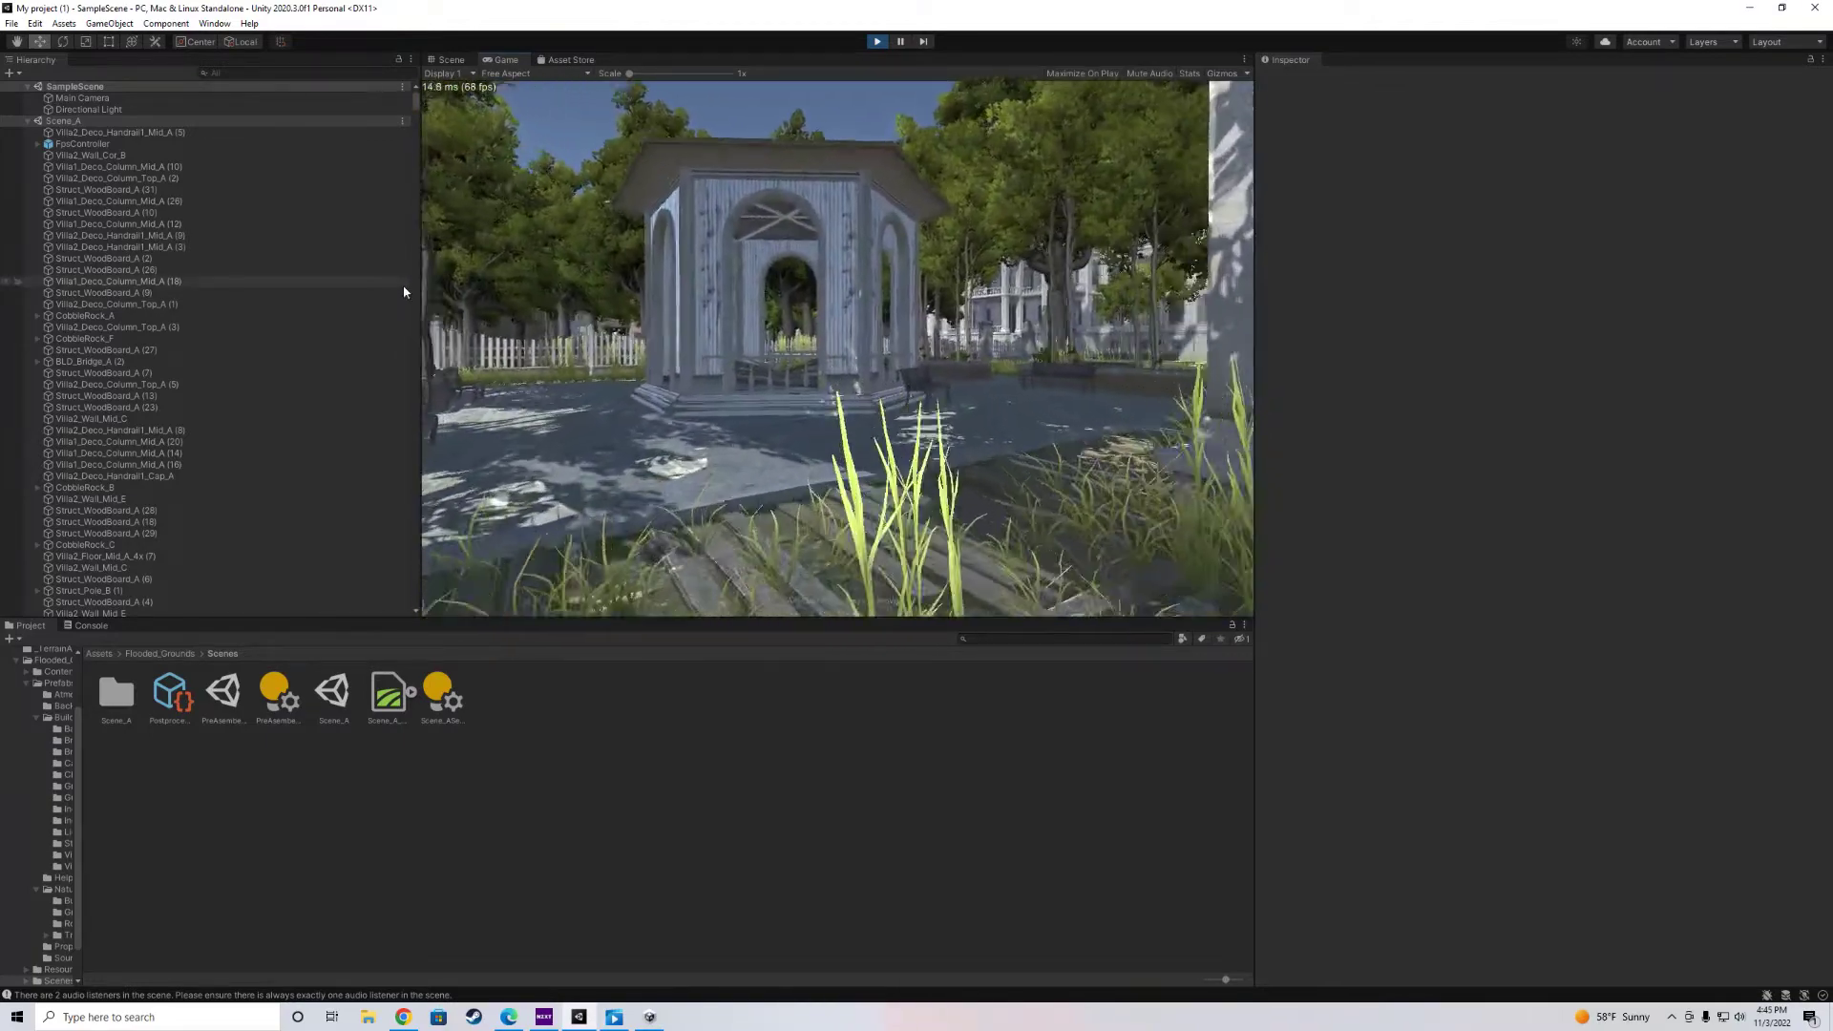
{"action": "key", "text": "w"}
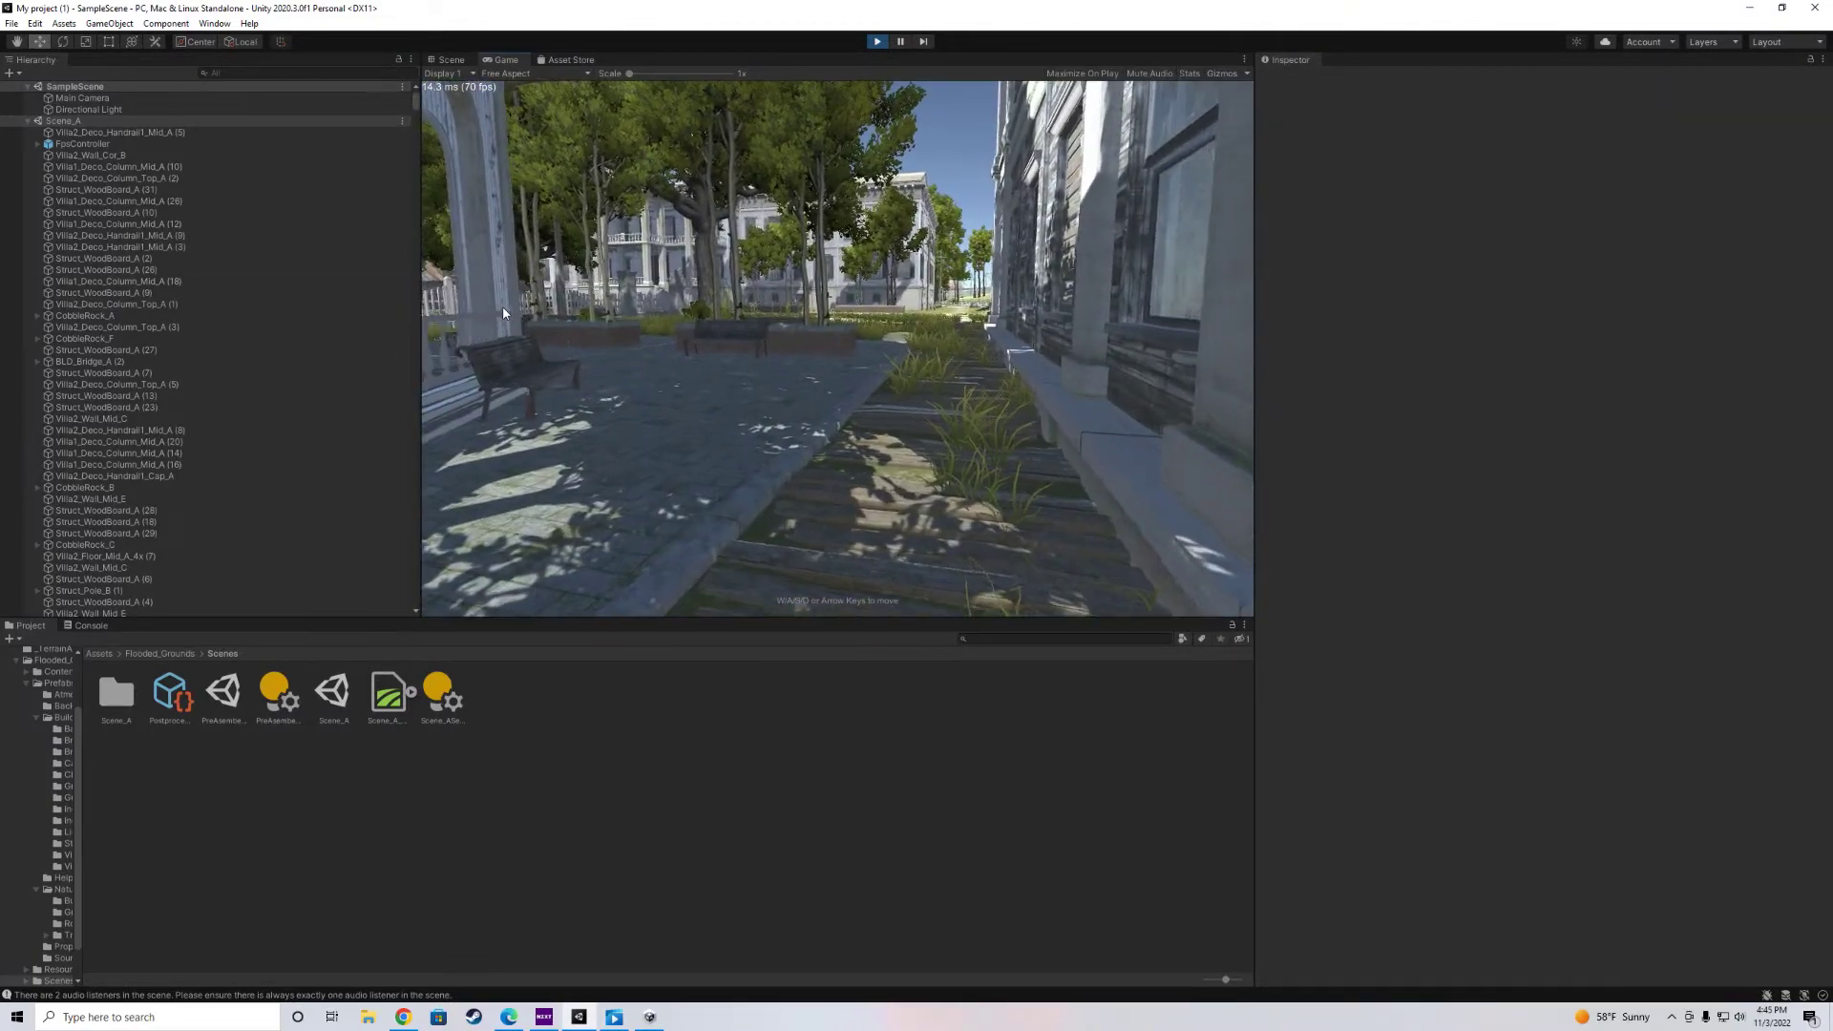
Continue along the boardwalk and dirt path past the greenhouse to the flooded area near the flying saucer.
{"action": "key", "text": "w"}
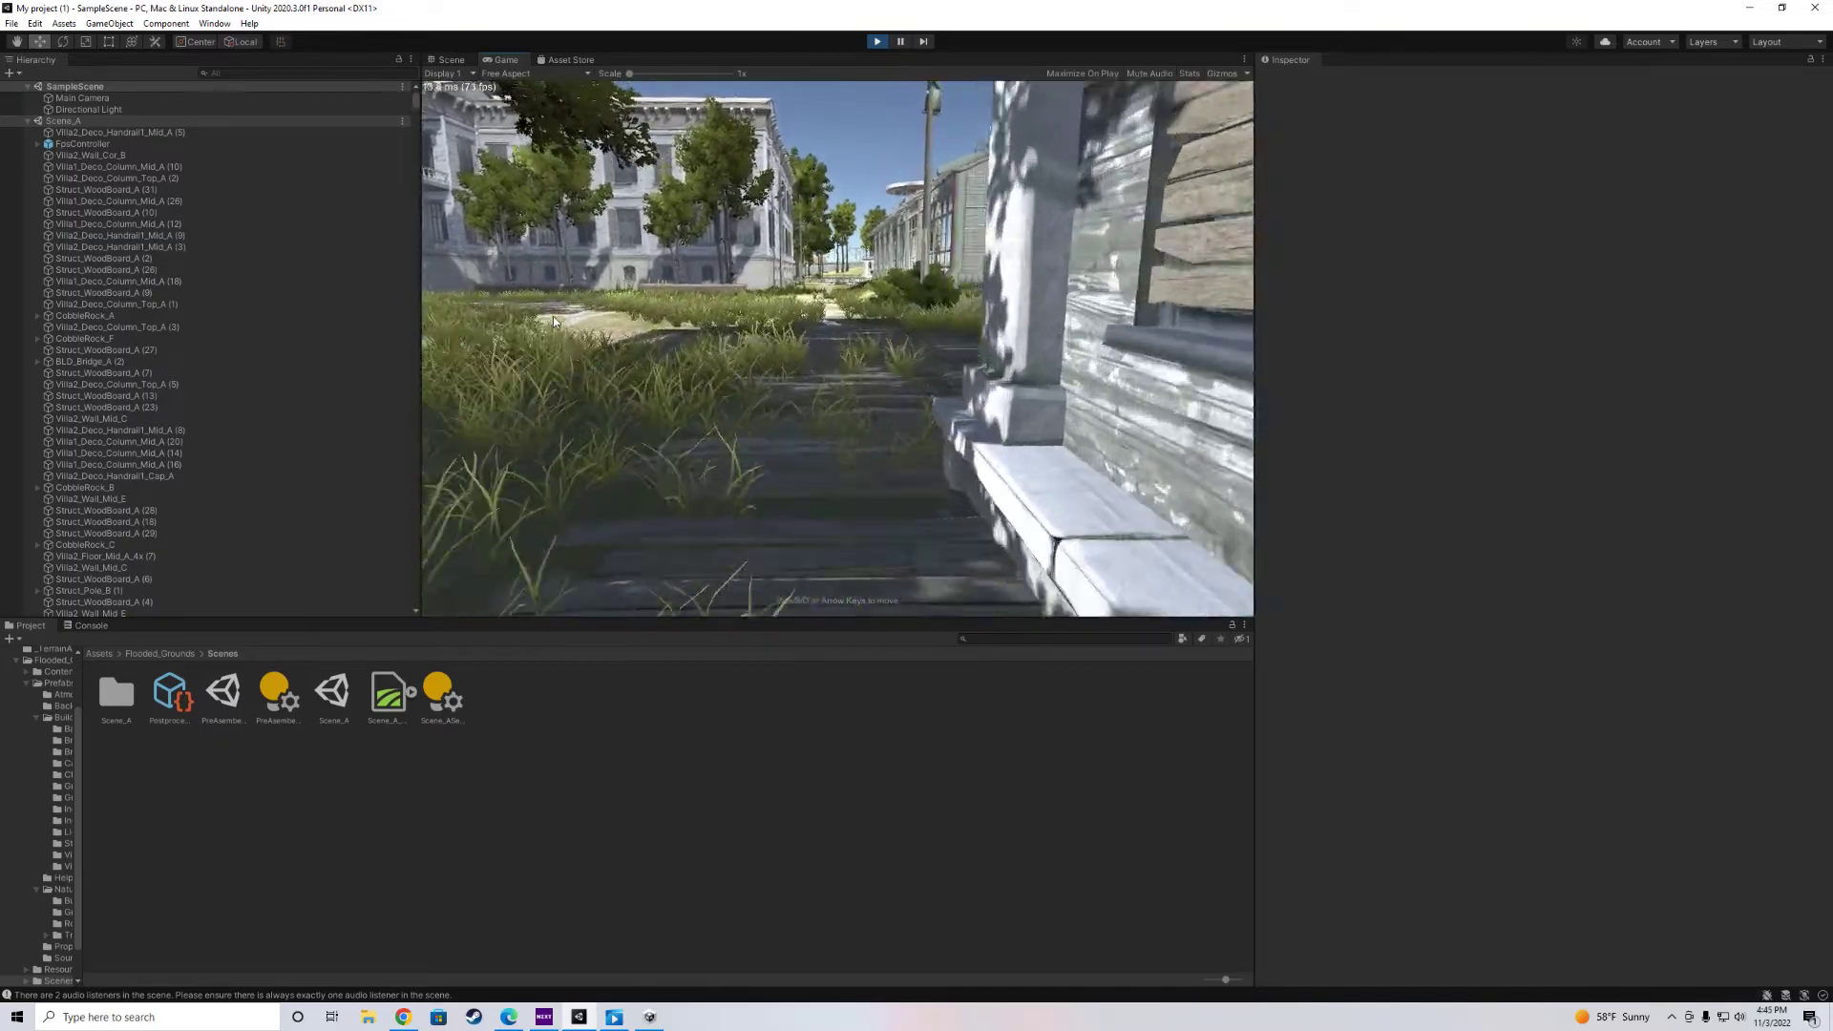
{"action": "key", "text": "w"}
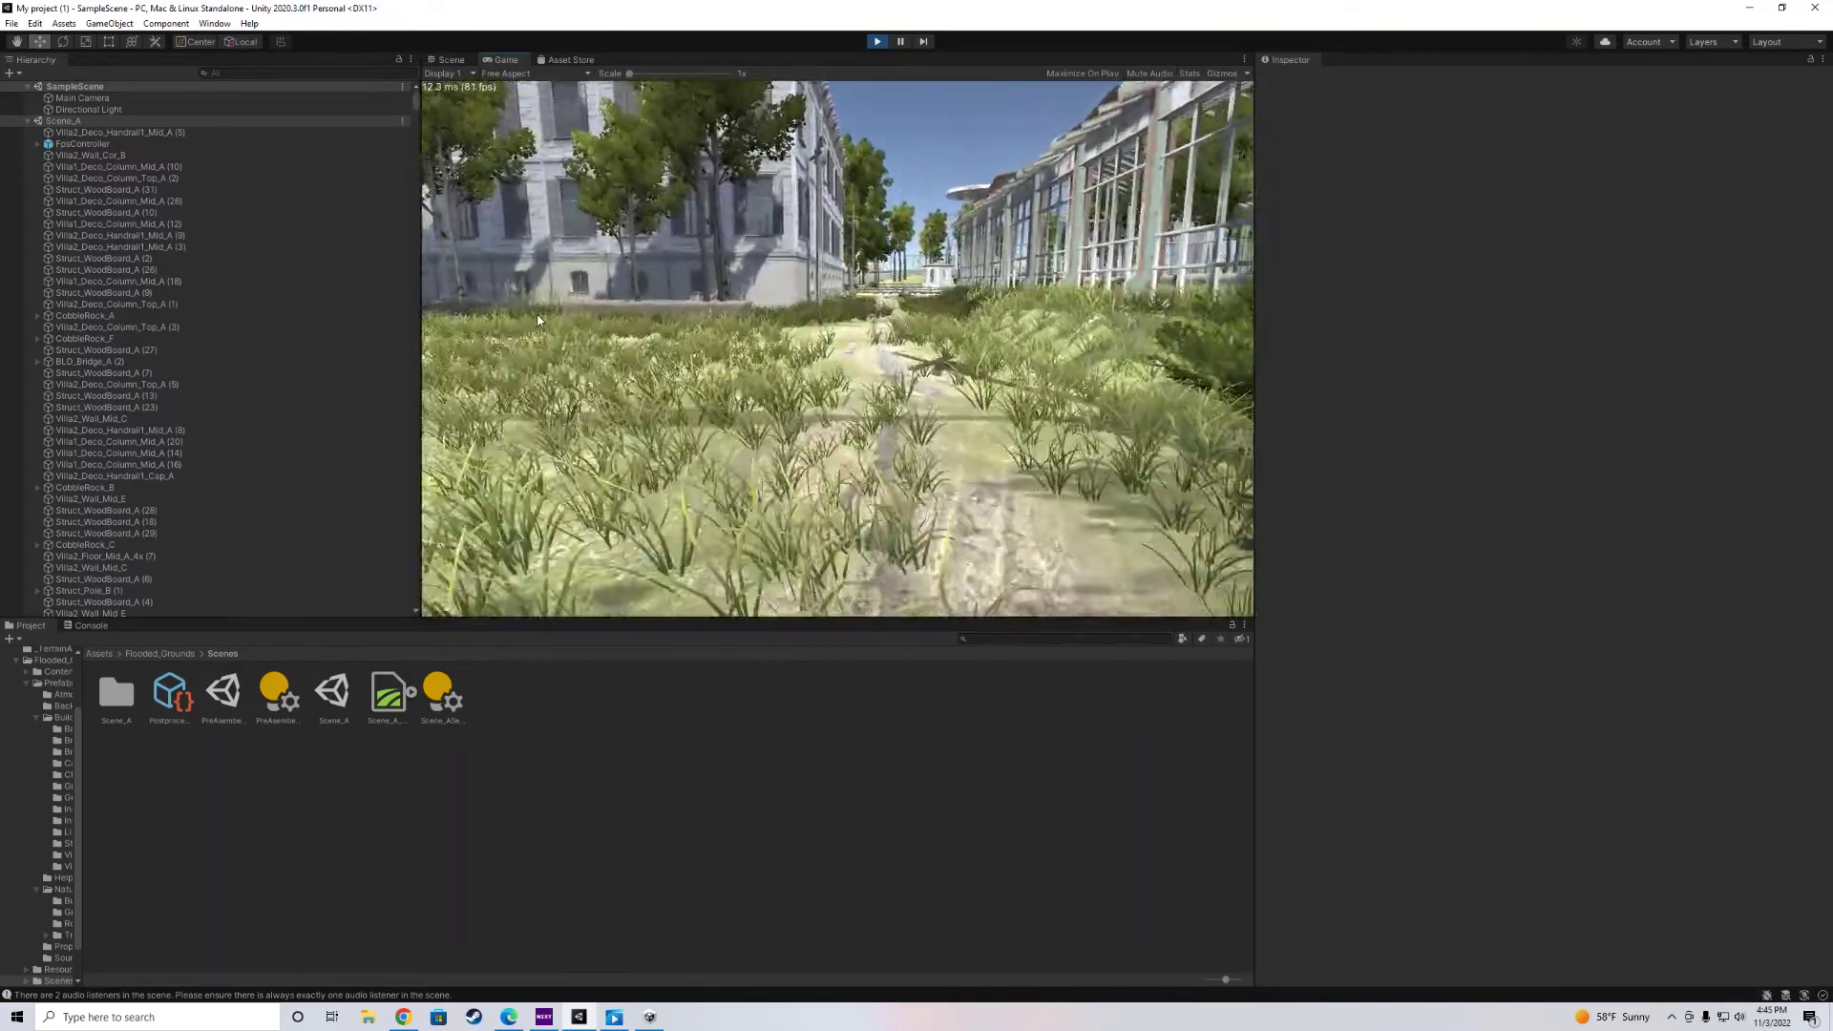
{"action": "key", "text": "w"}
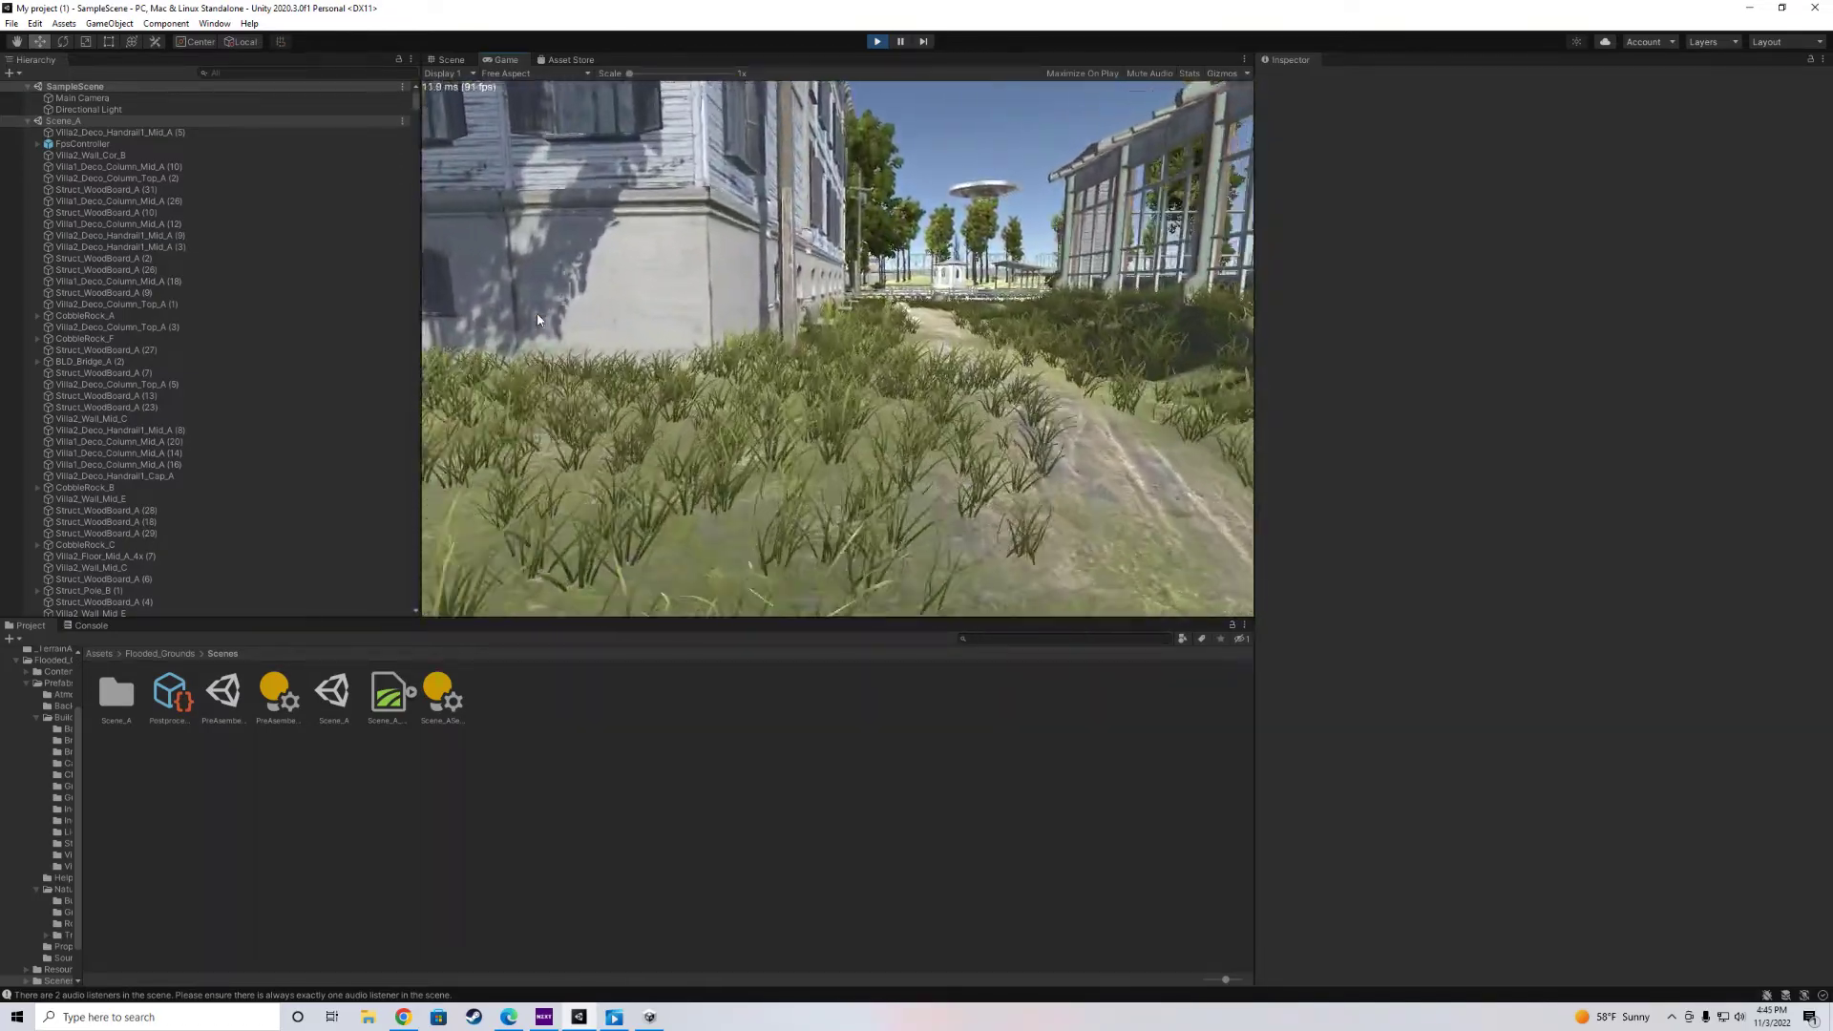
{"action": "key", "text": "w"}
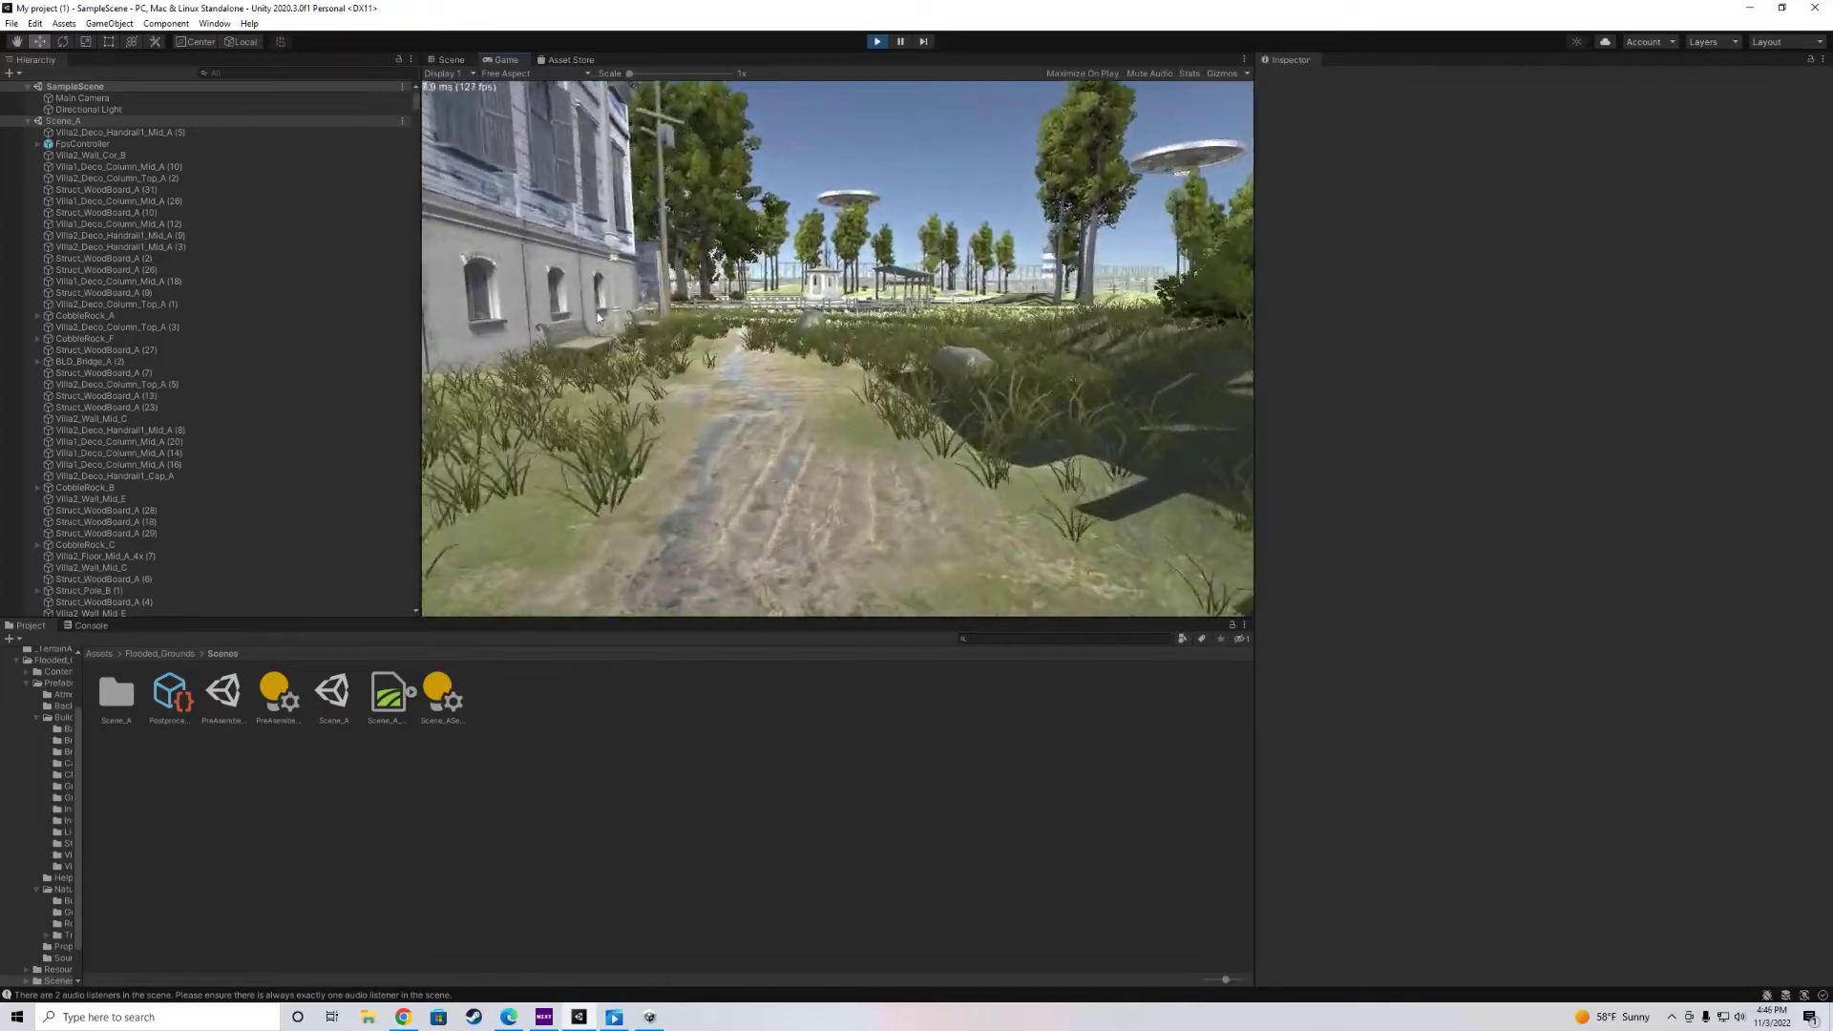
{"action": "key", "text": "w"}
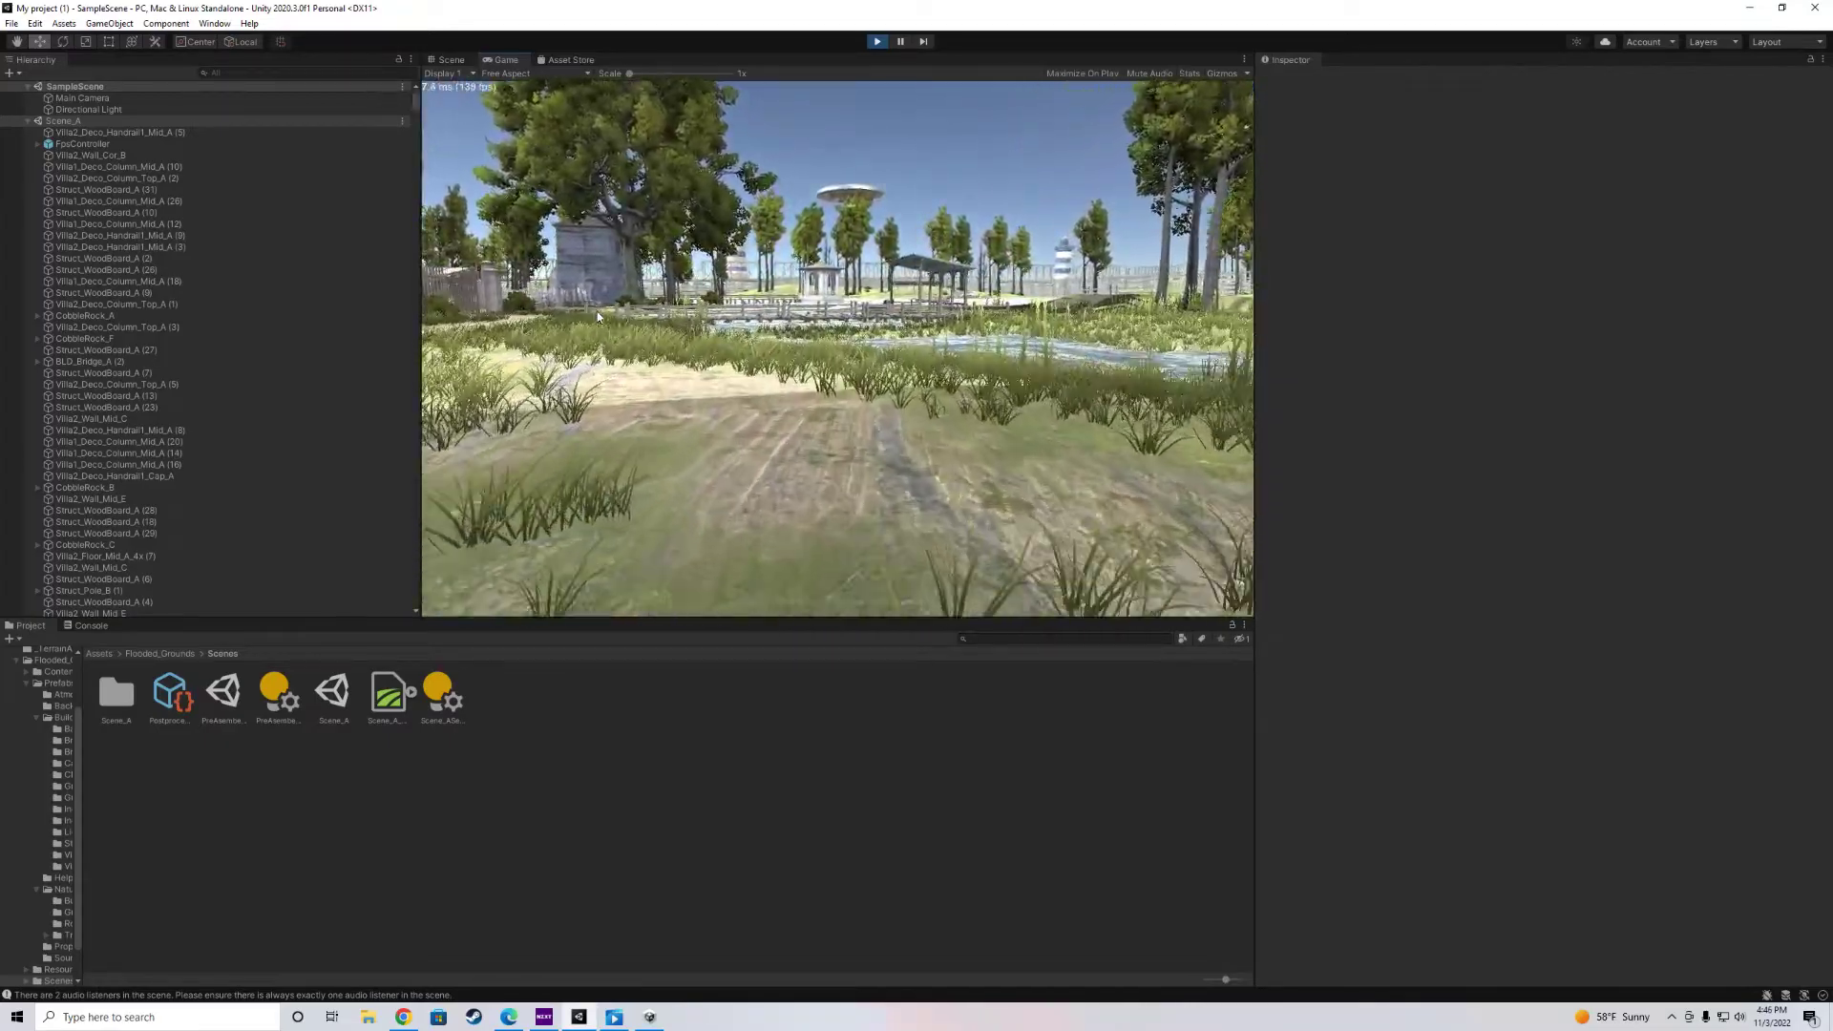
{"action": "key", "text": "w"}
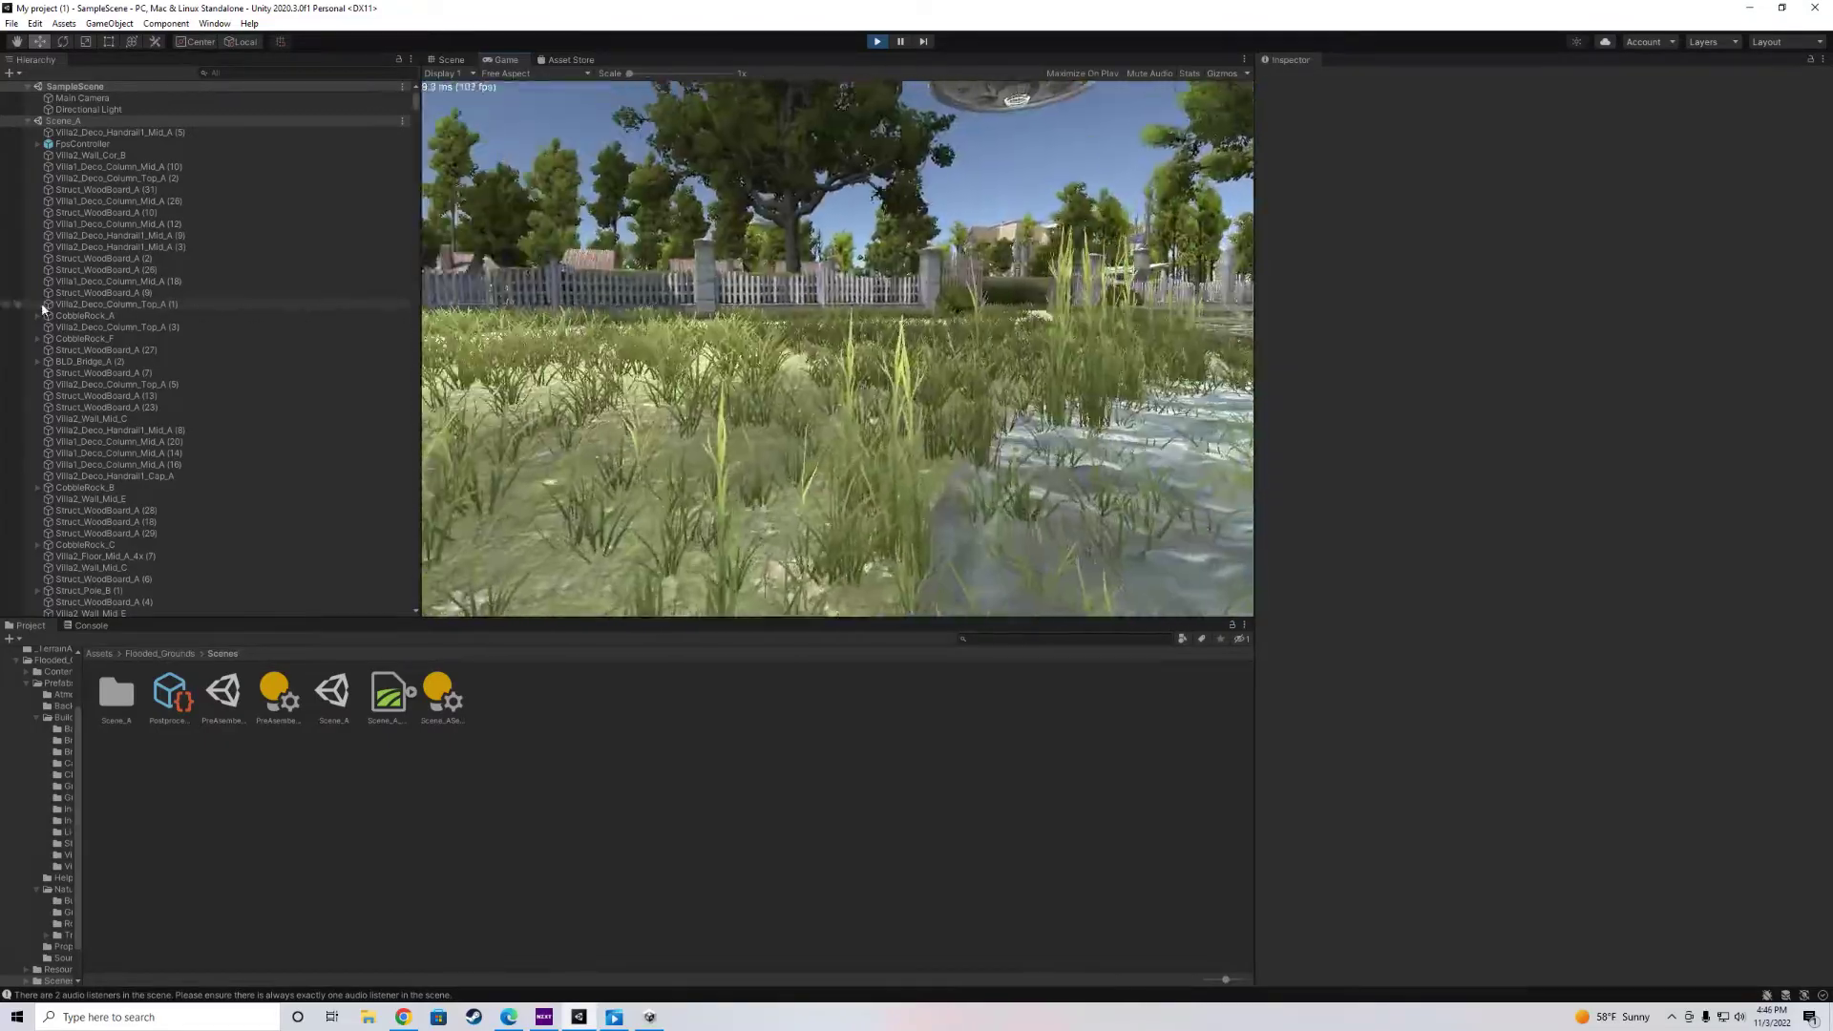
Head back along the large white villa, climb onto its porch and enter the dining room.
{"action": "key", "text": "w"}
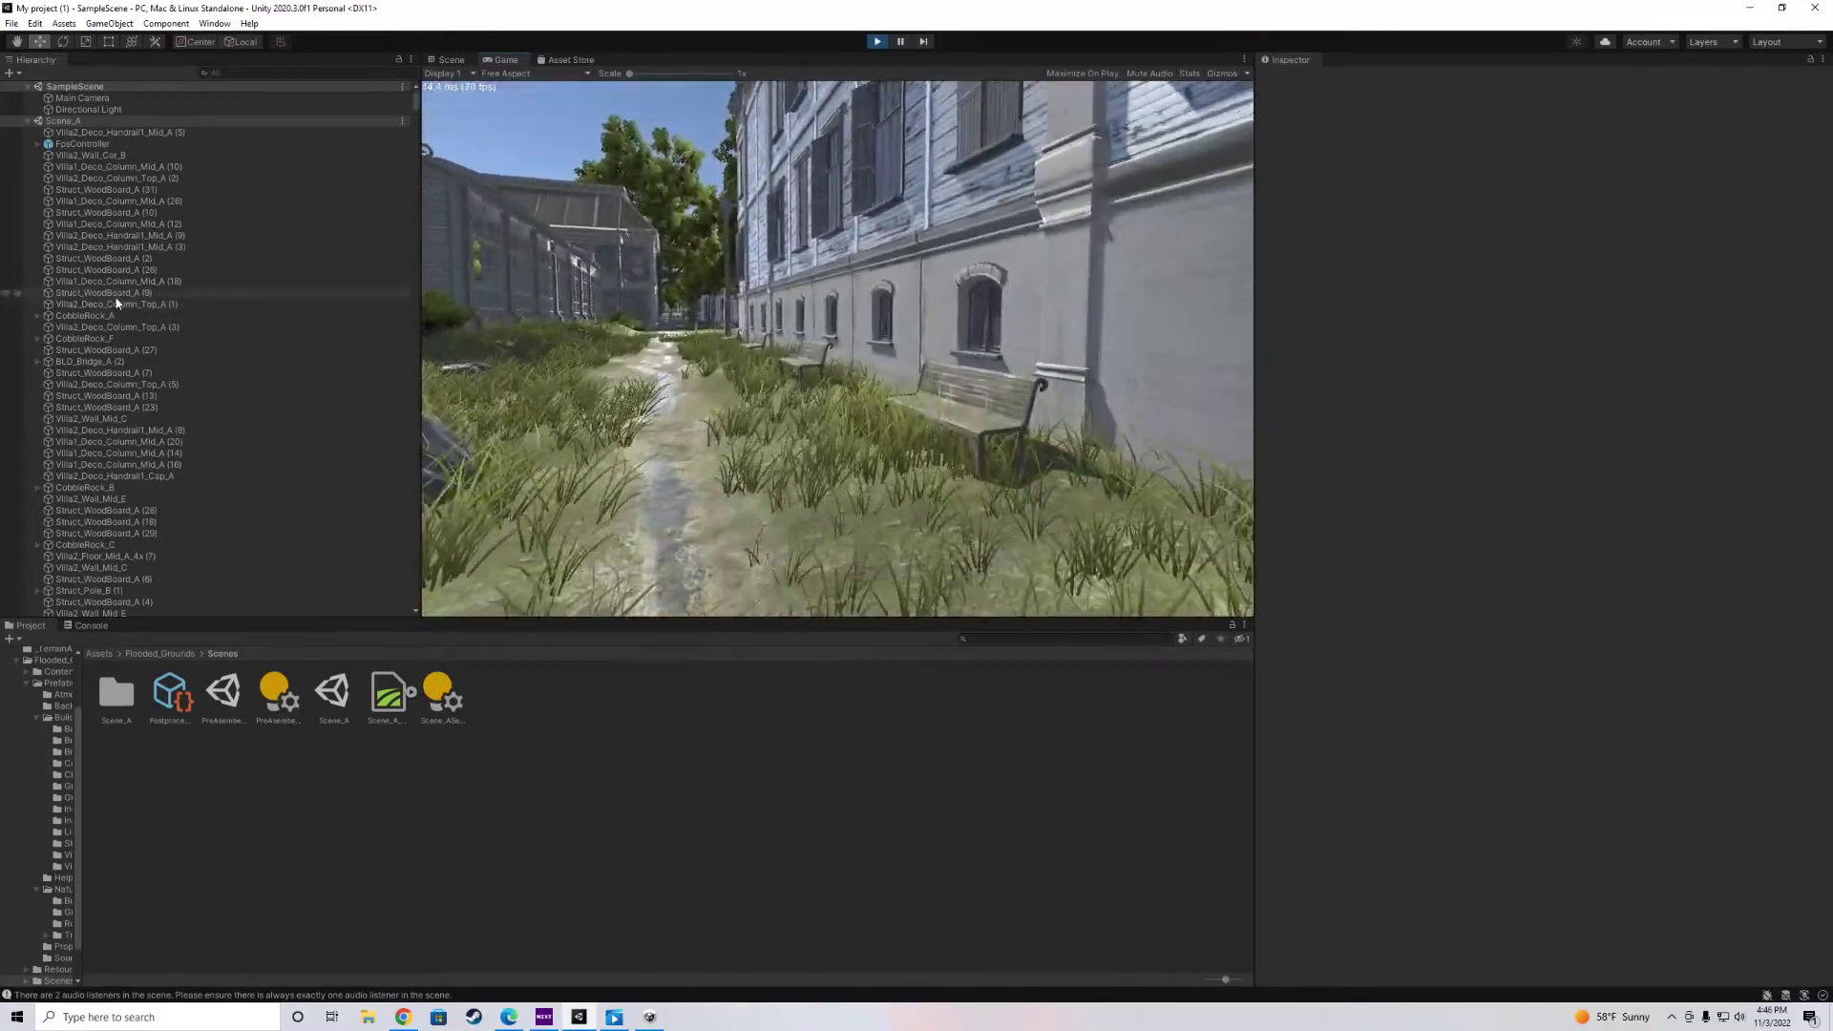
{"action": "key", "text": "w"}
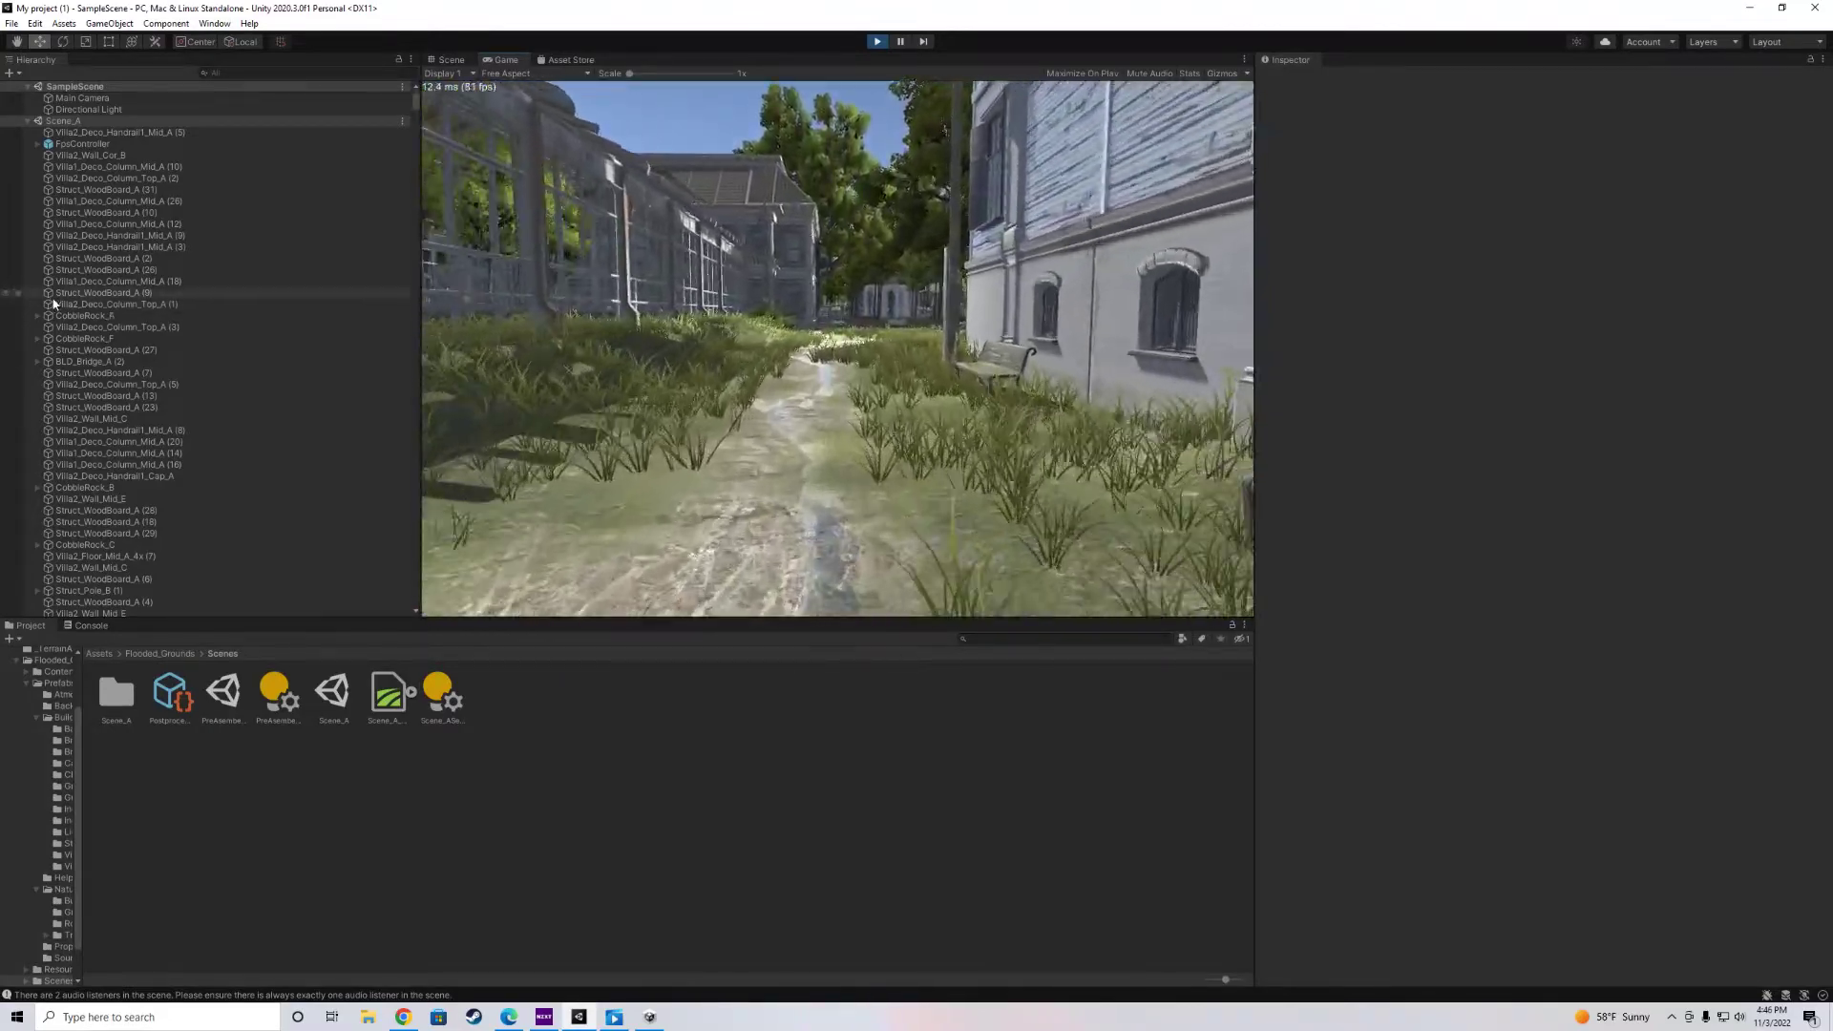
{"action": "key", "text": "w"}
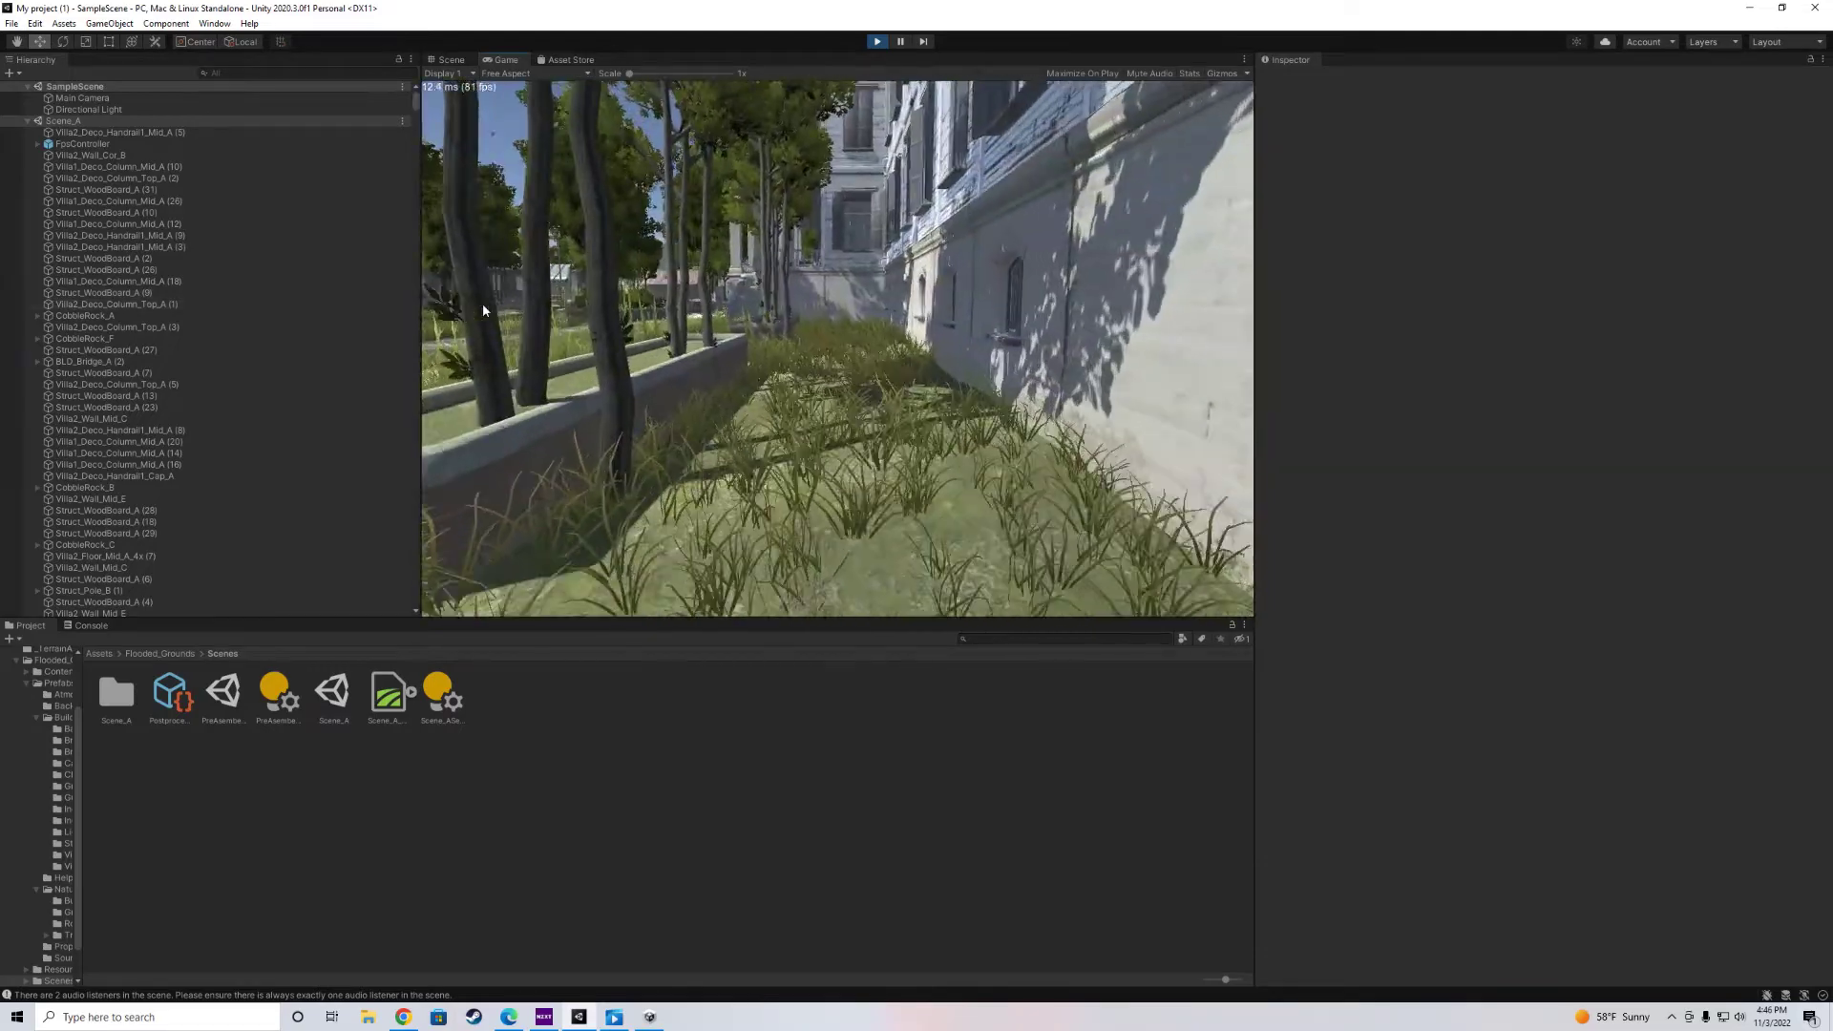
{"action": "key", "text": "w"}
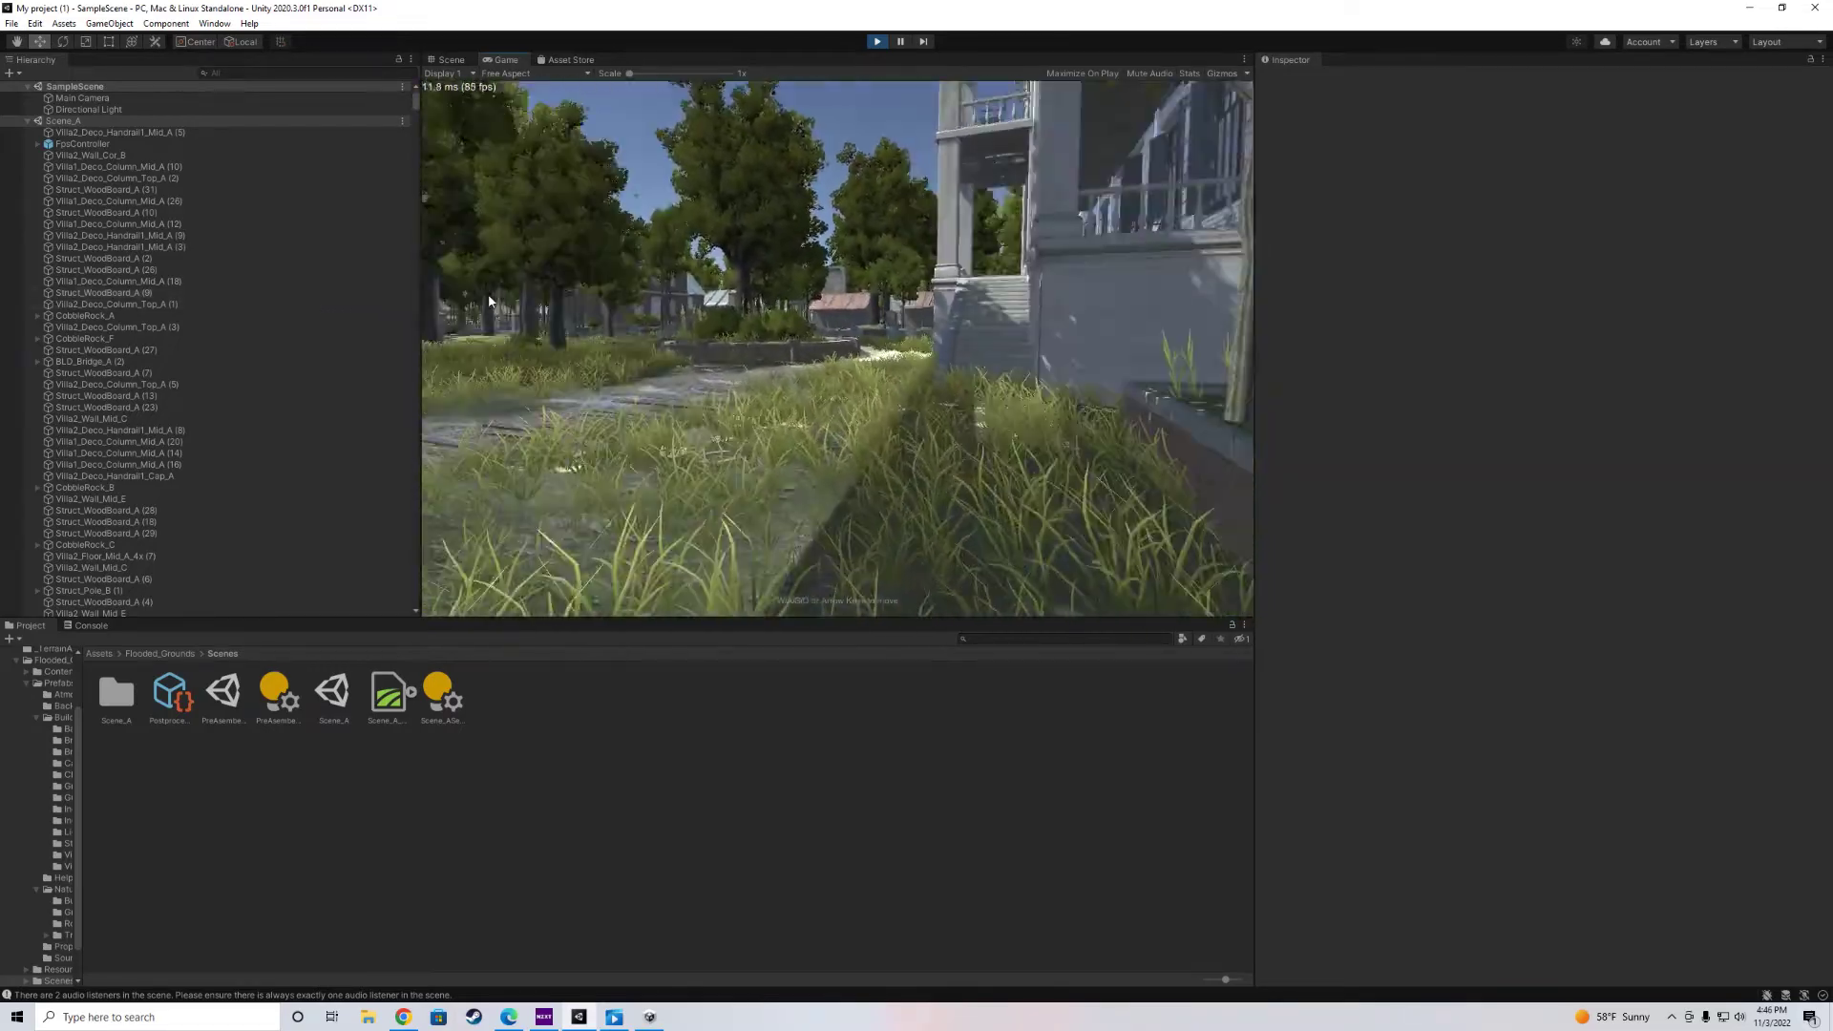
{"action": "key", "text": "w"}
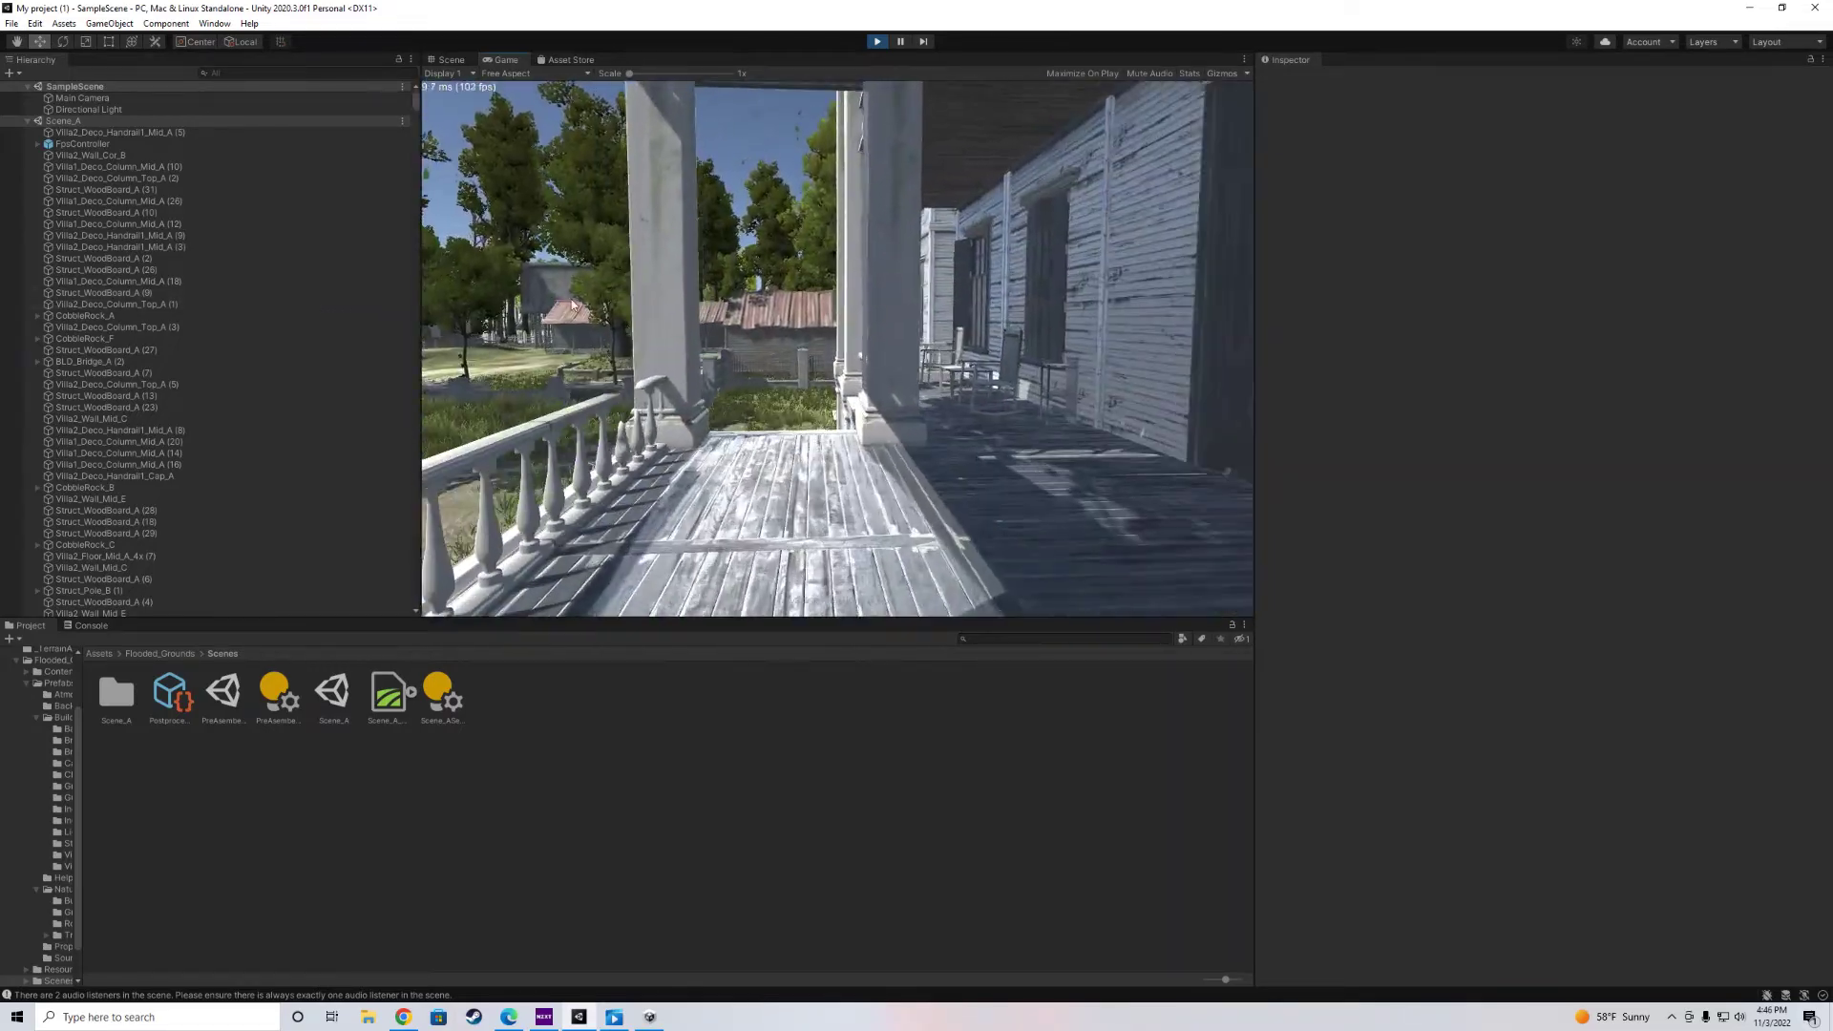
{"action": "key", "text": "w"}
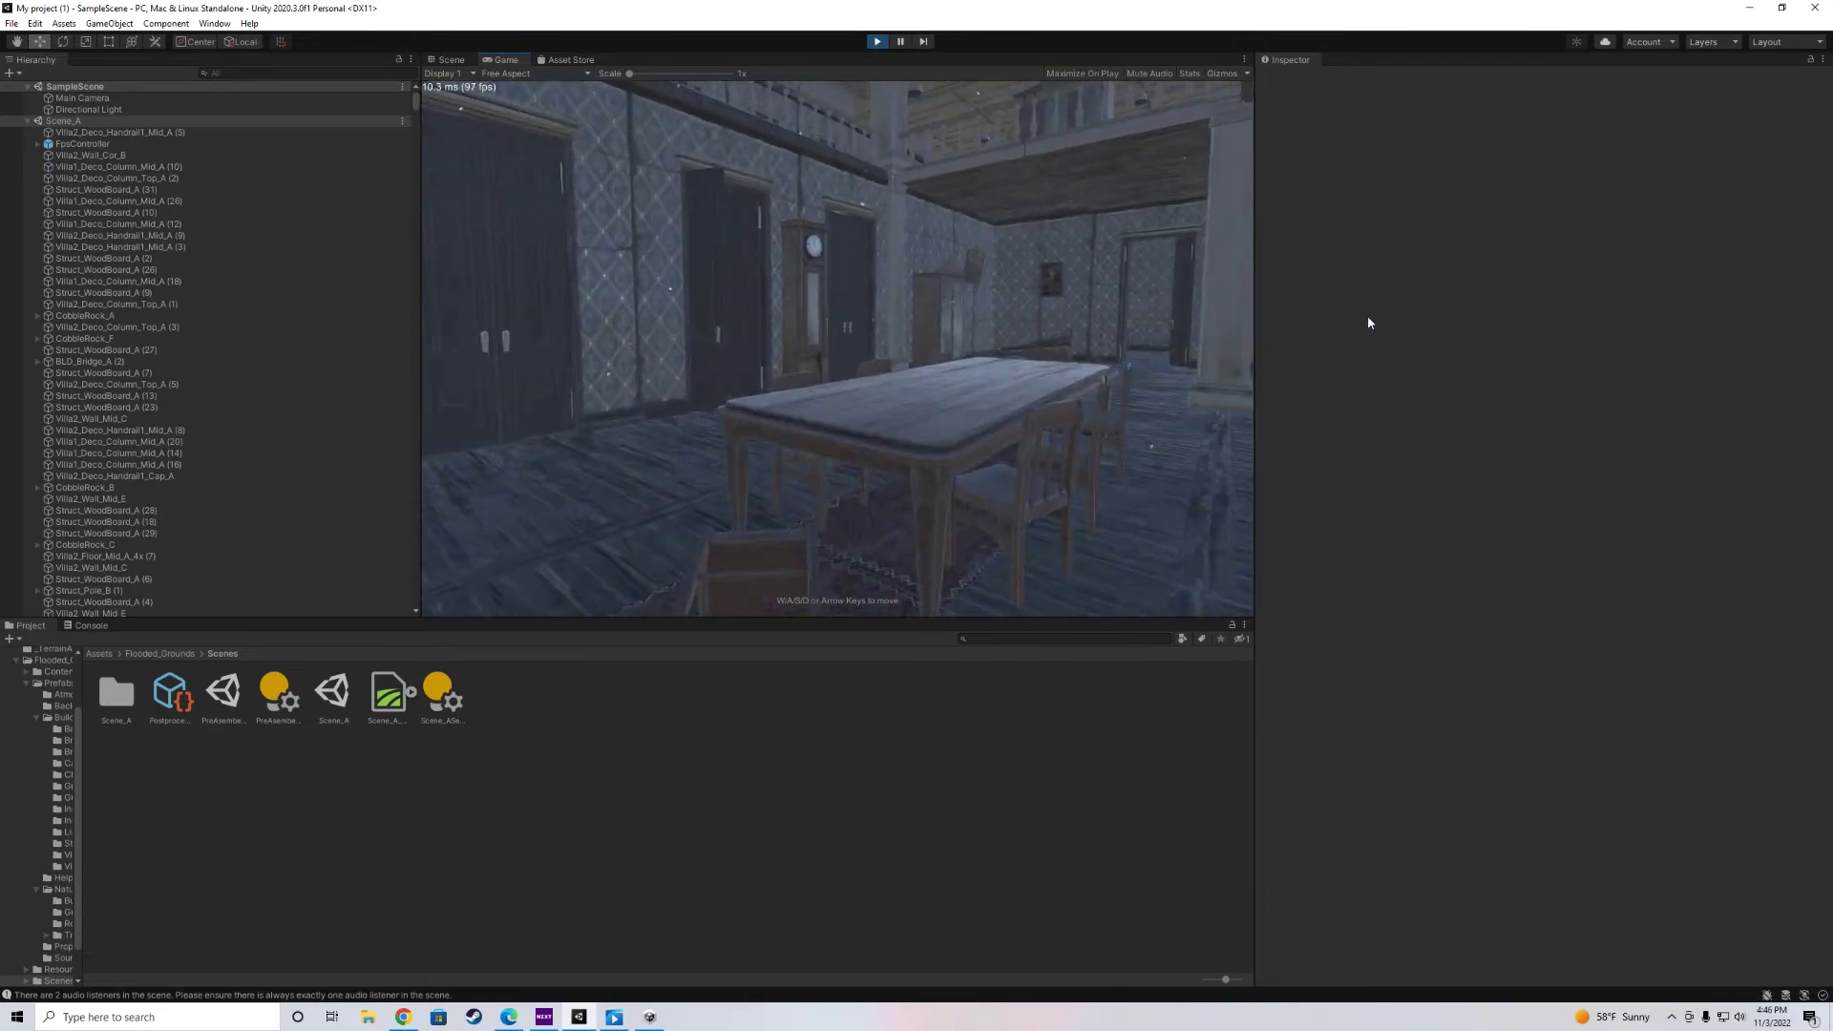
Walk from the dining room through the columned hall, past the glass-fronted cabinet, and onto the wooden staircase.
{"action": "key", "text": "w"}
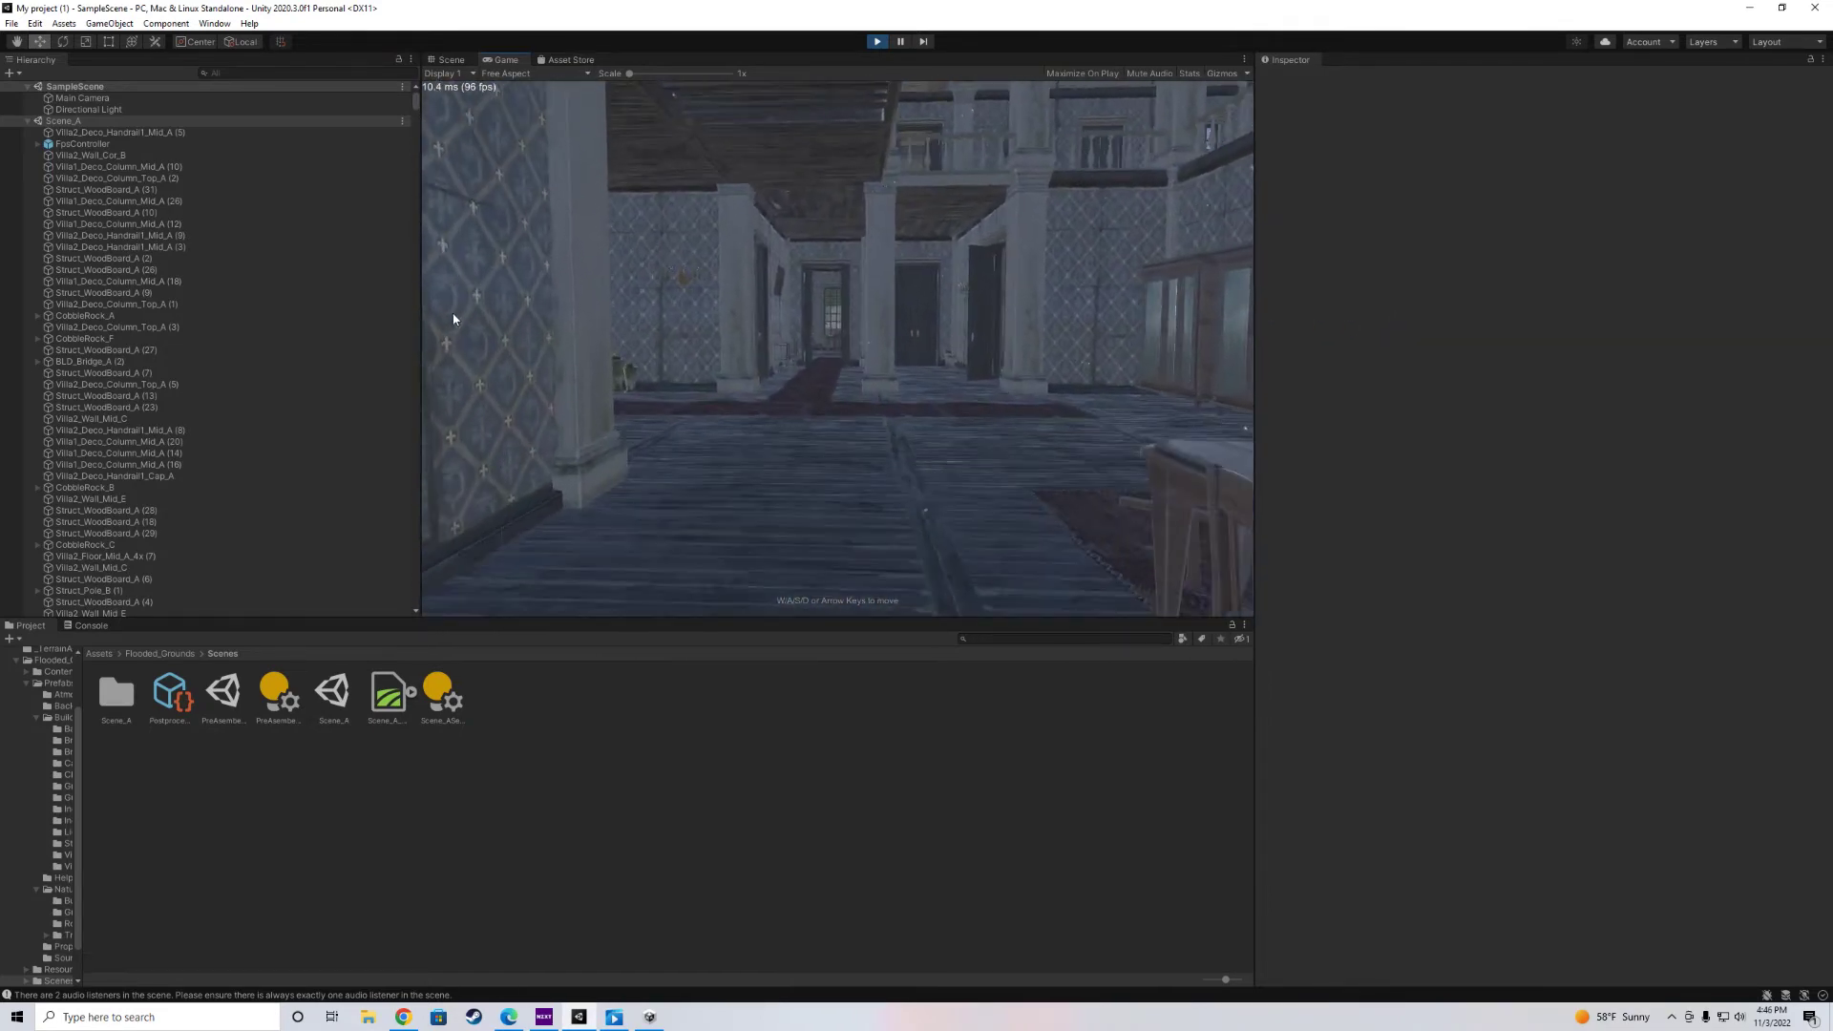
{"action": "key", "text": "w"}
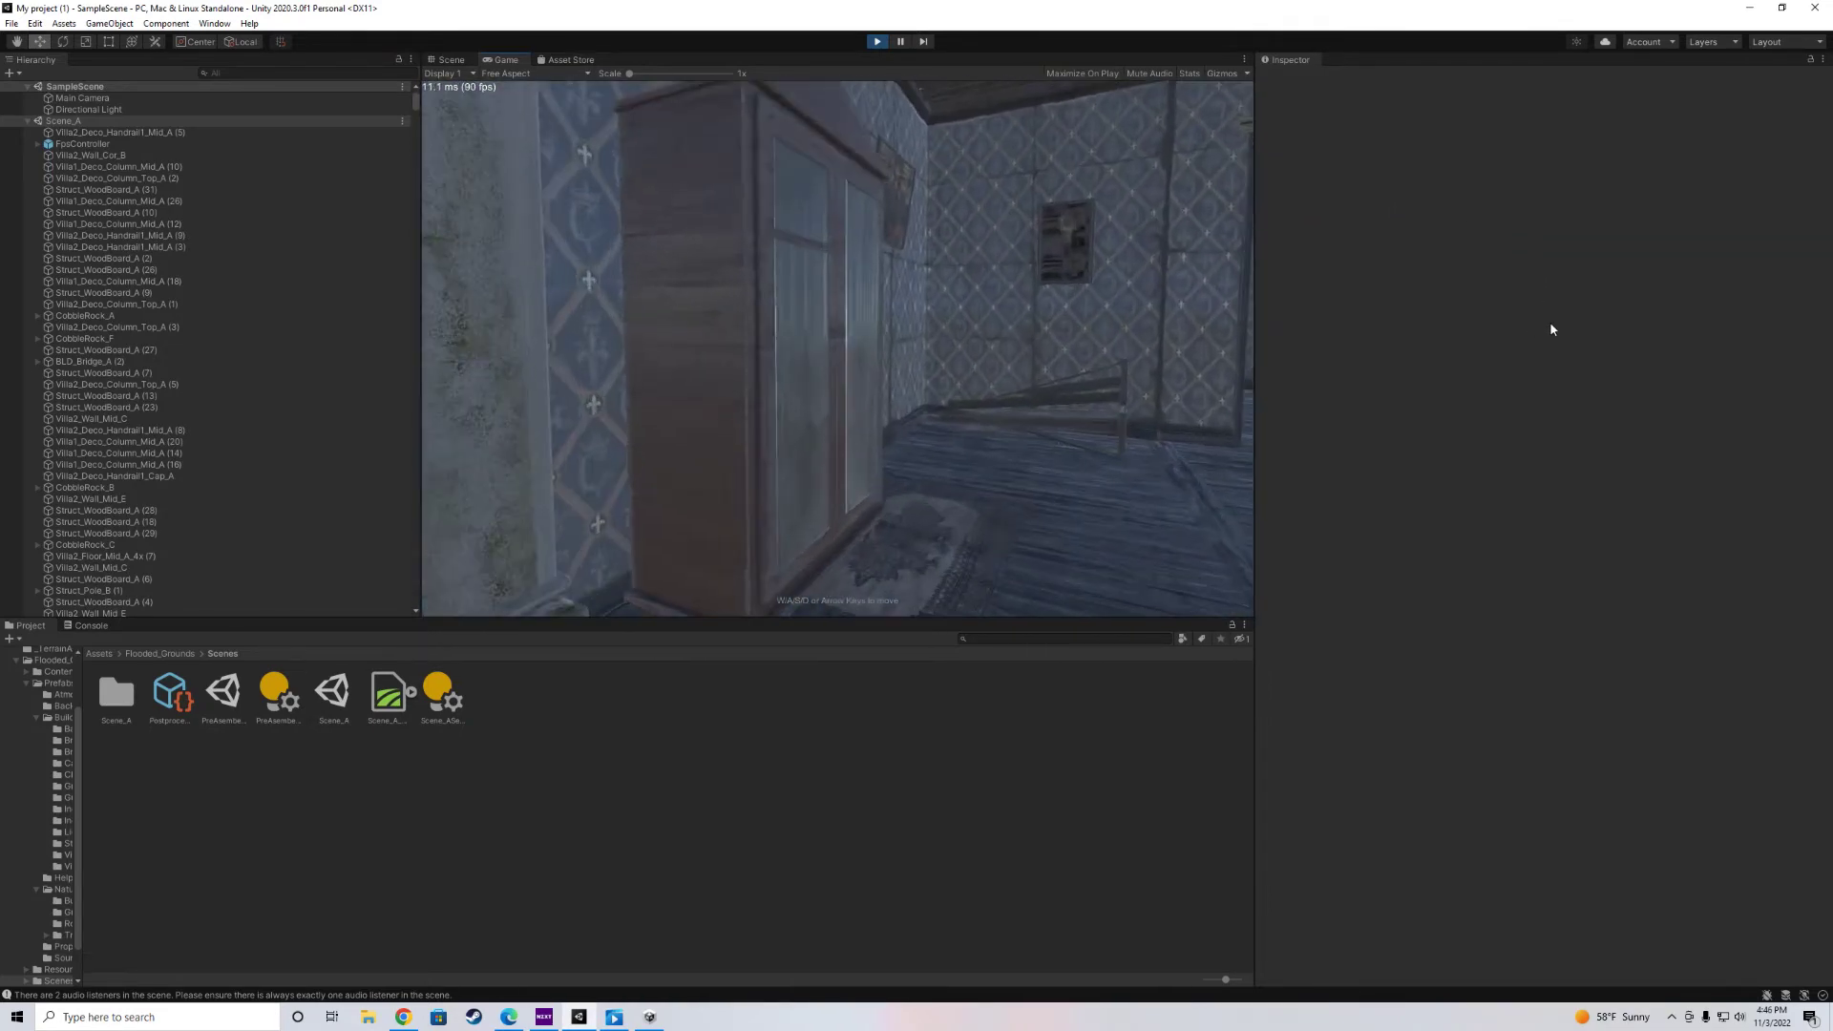
{"action": "key", "text": "w"}
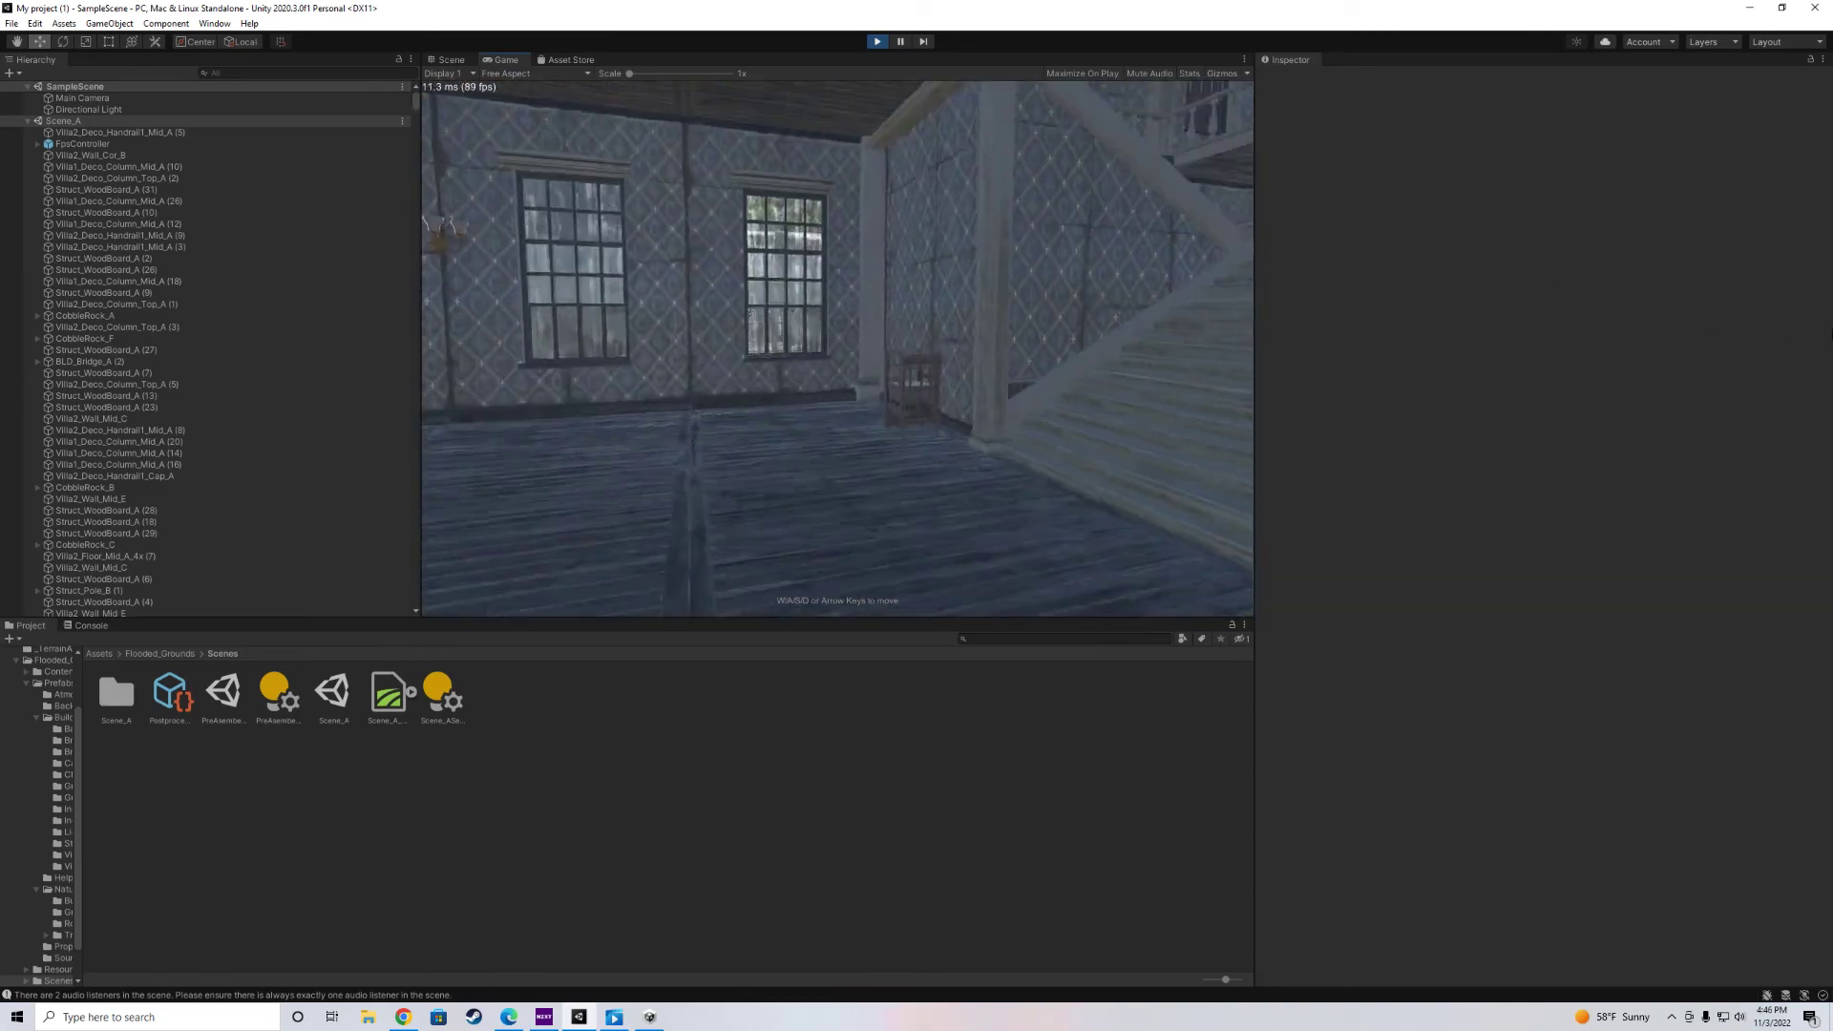
{"action": "key", "text": "w"}
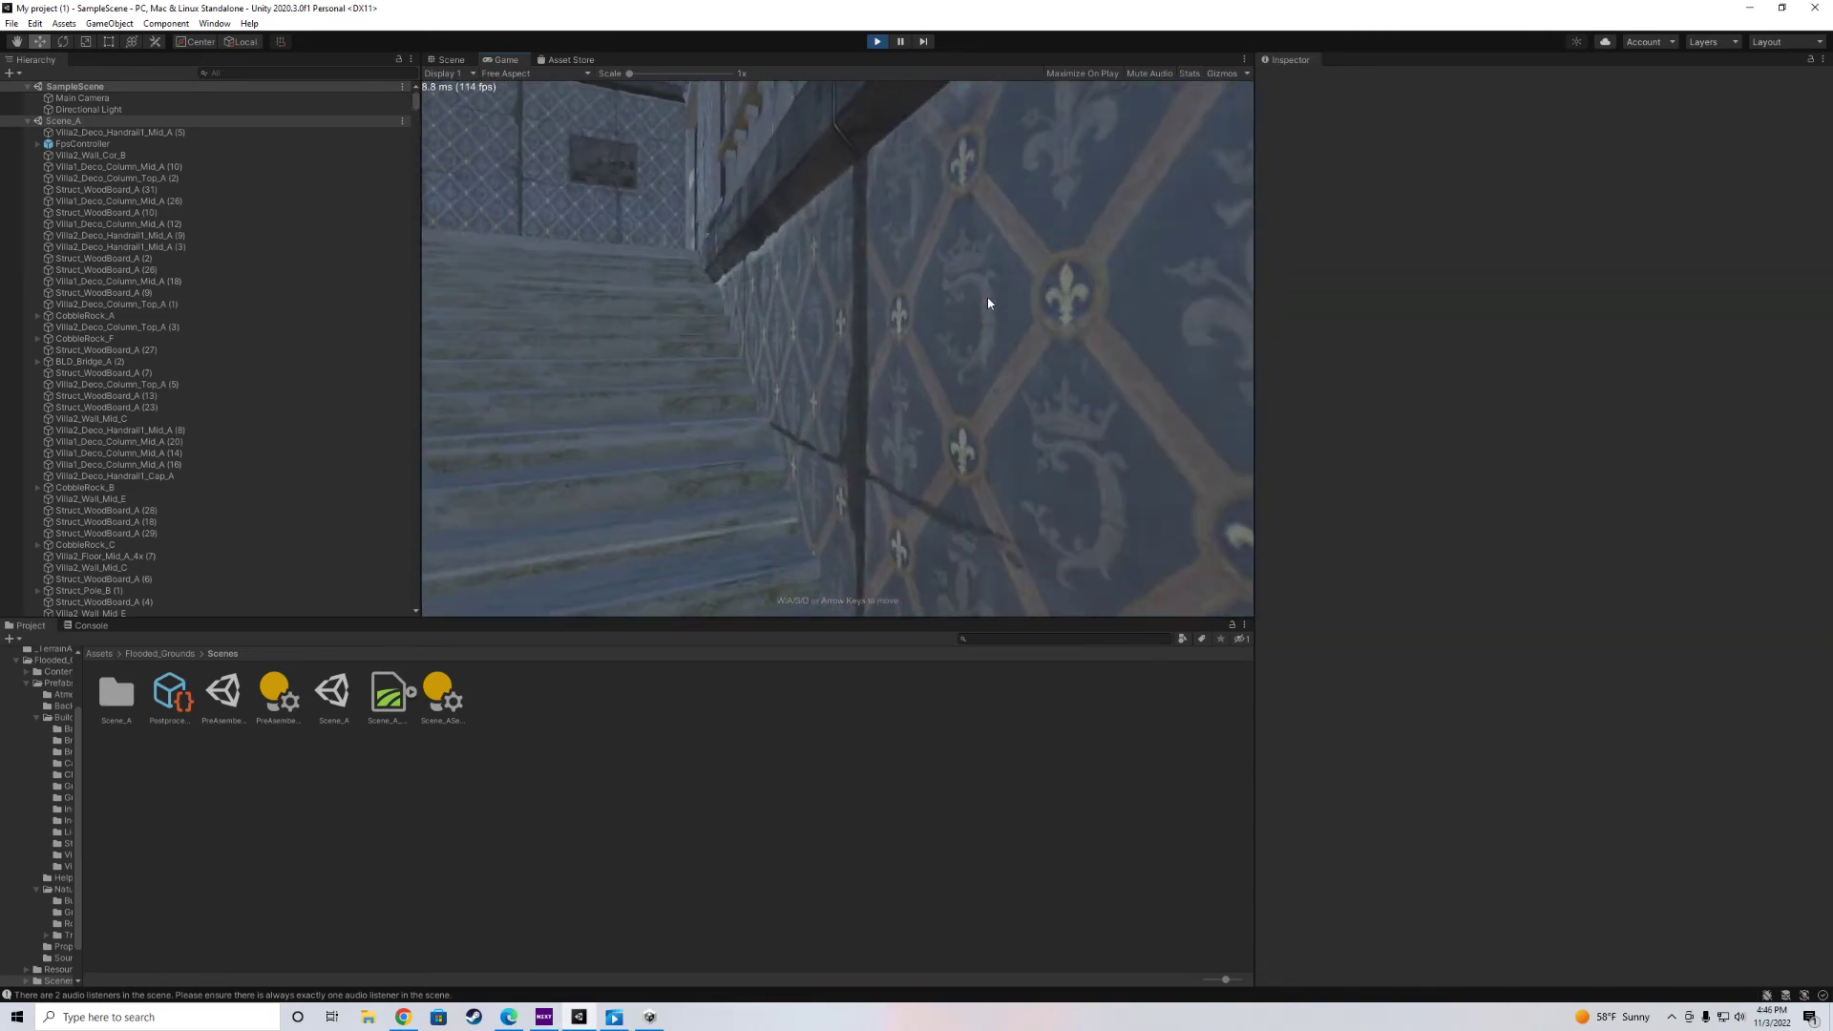
Tour the villa's upper floor past the beds and along the carpeted gallery, looking over the balustrade, and return to the stair landing.
{"action": "key", "text": "w"}
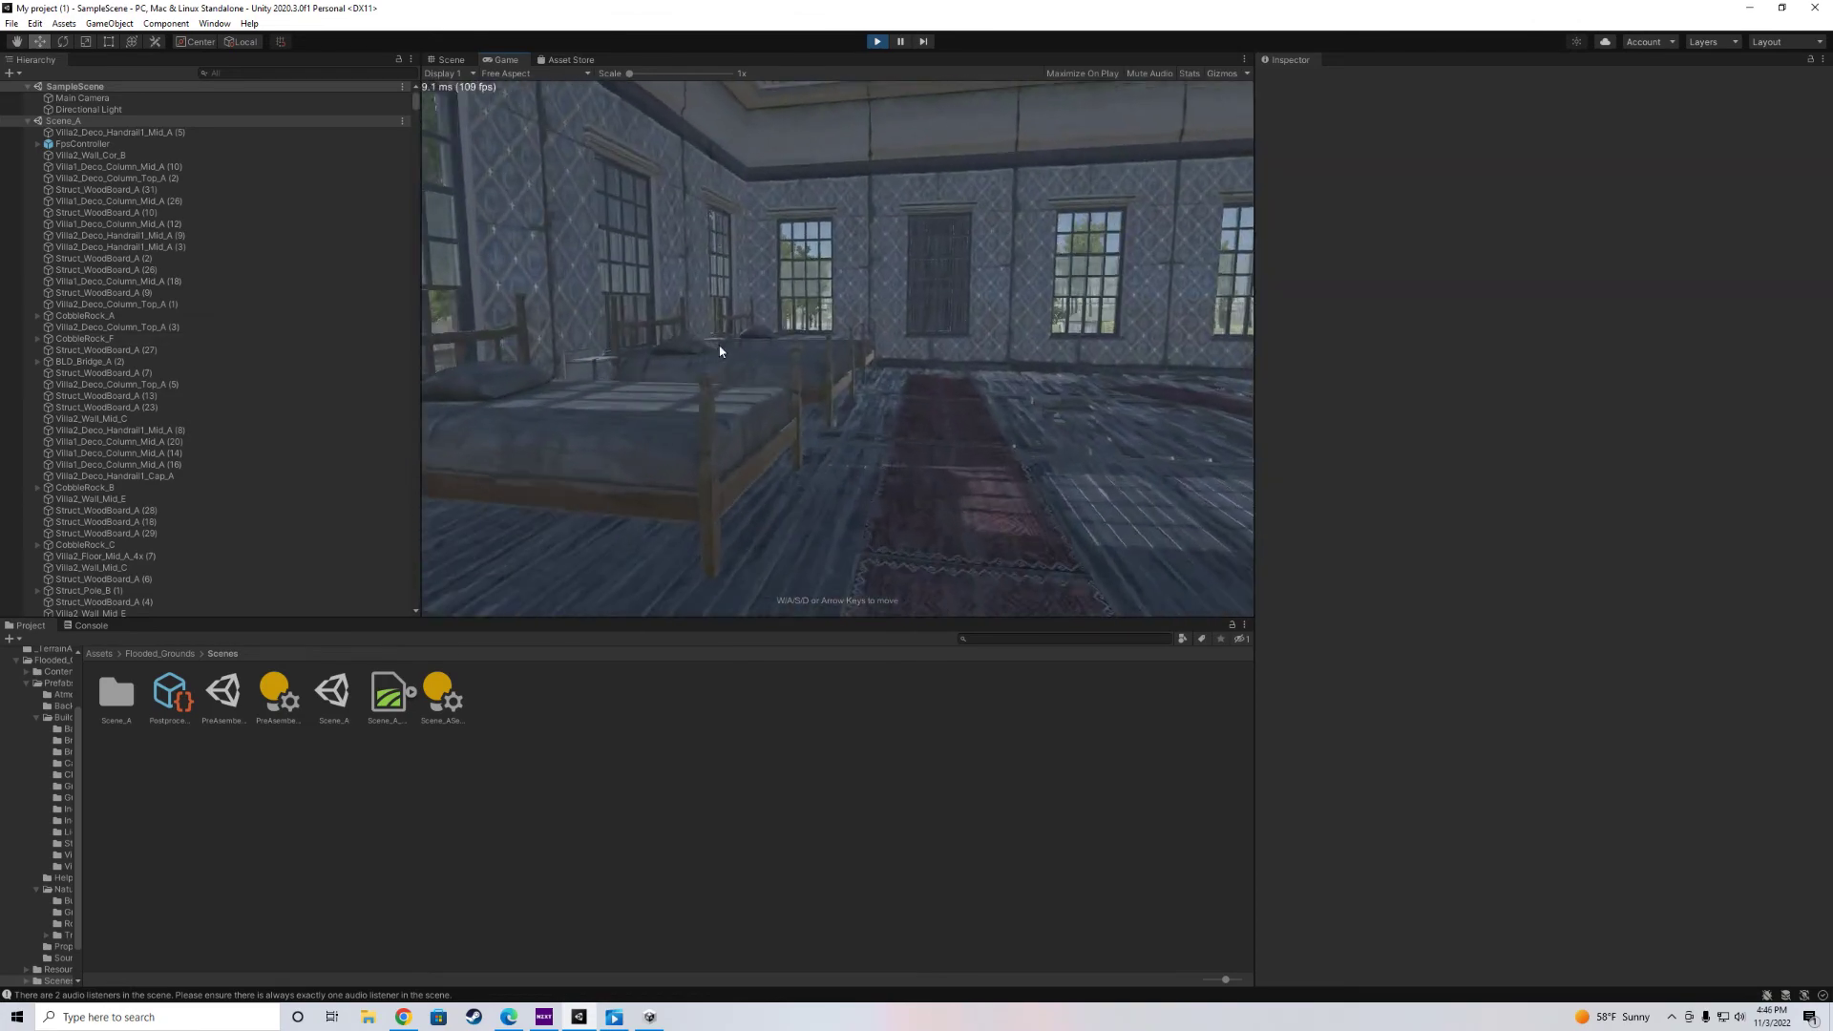
{"action": "key", "text": "w"}
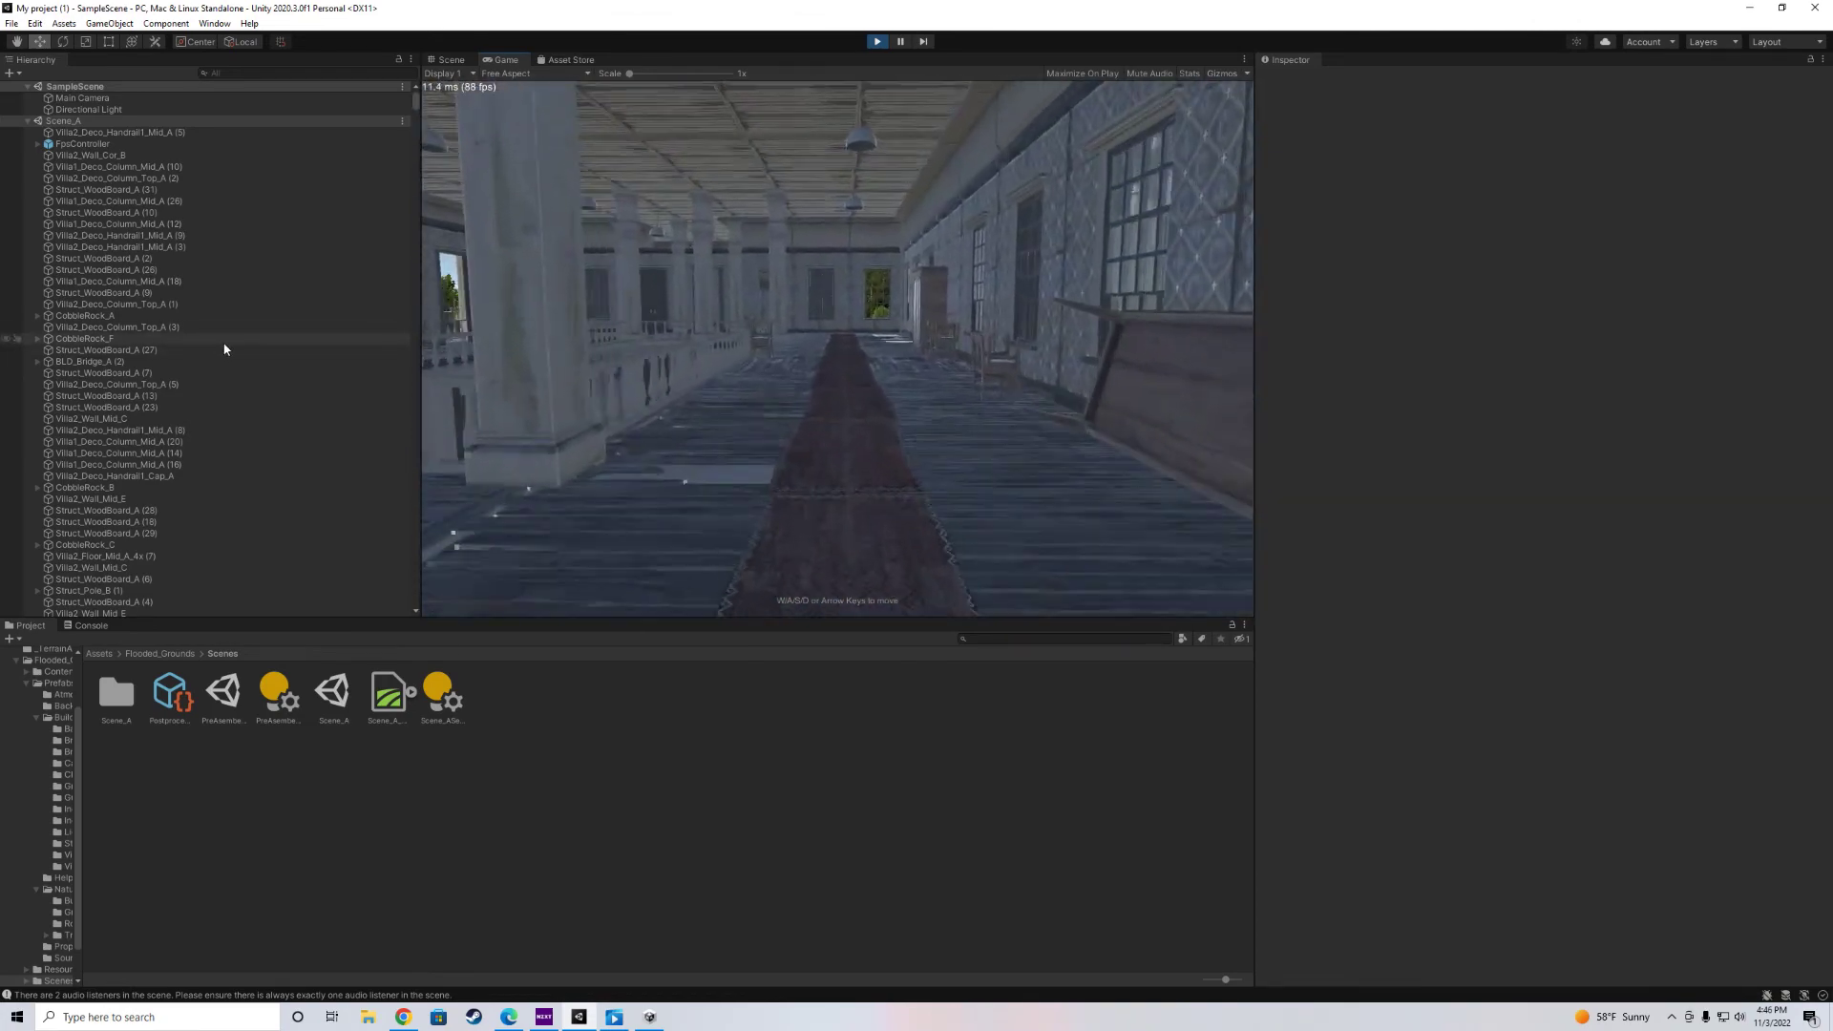
{"action": "key", "text": "w"}
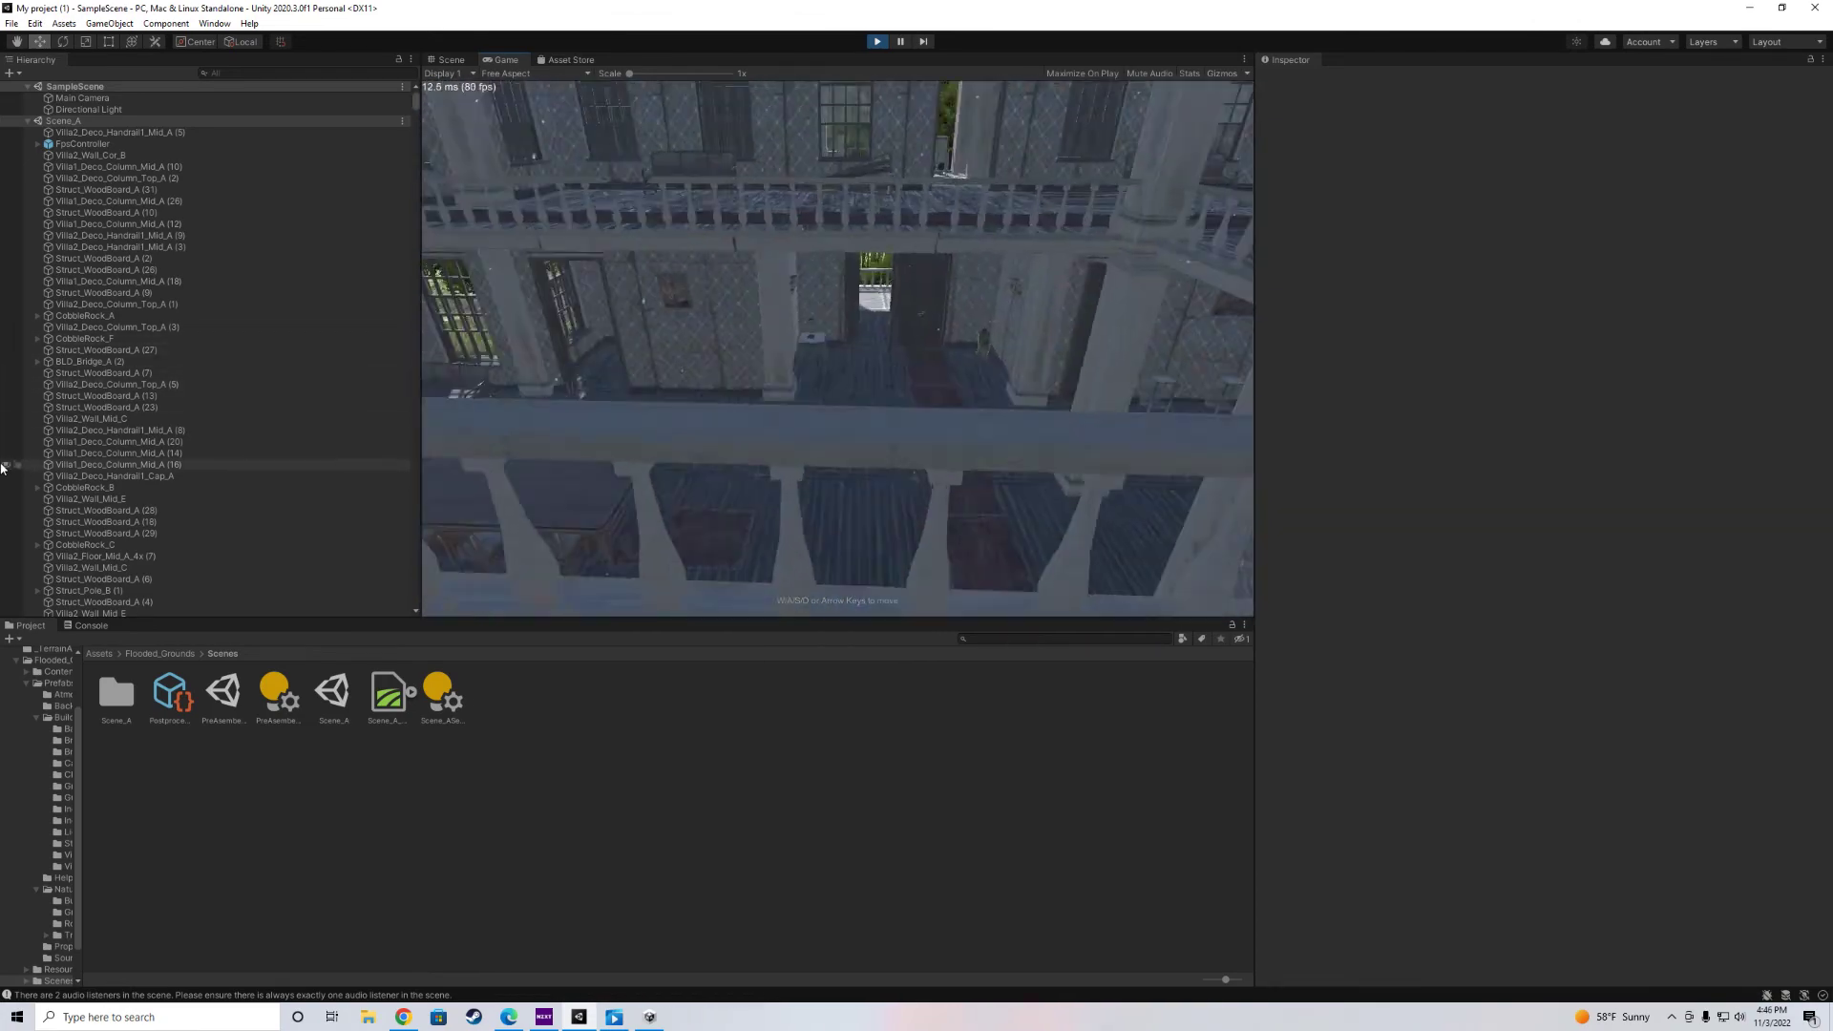
{"action": "key", "text": "w"}
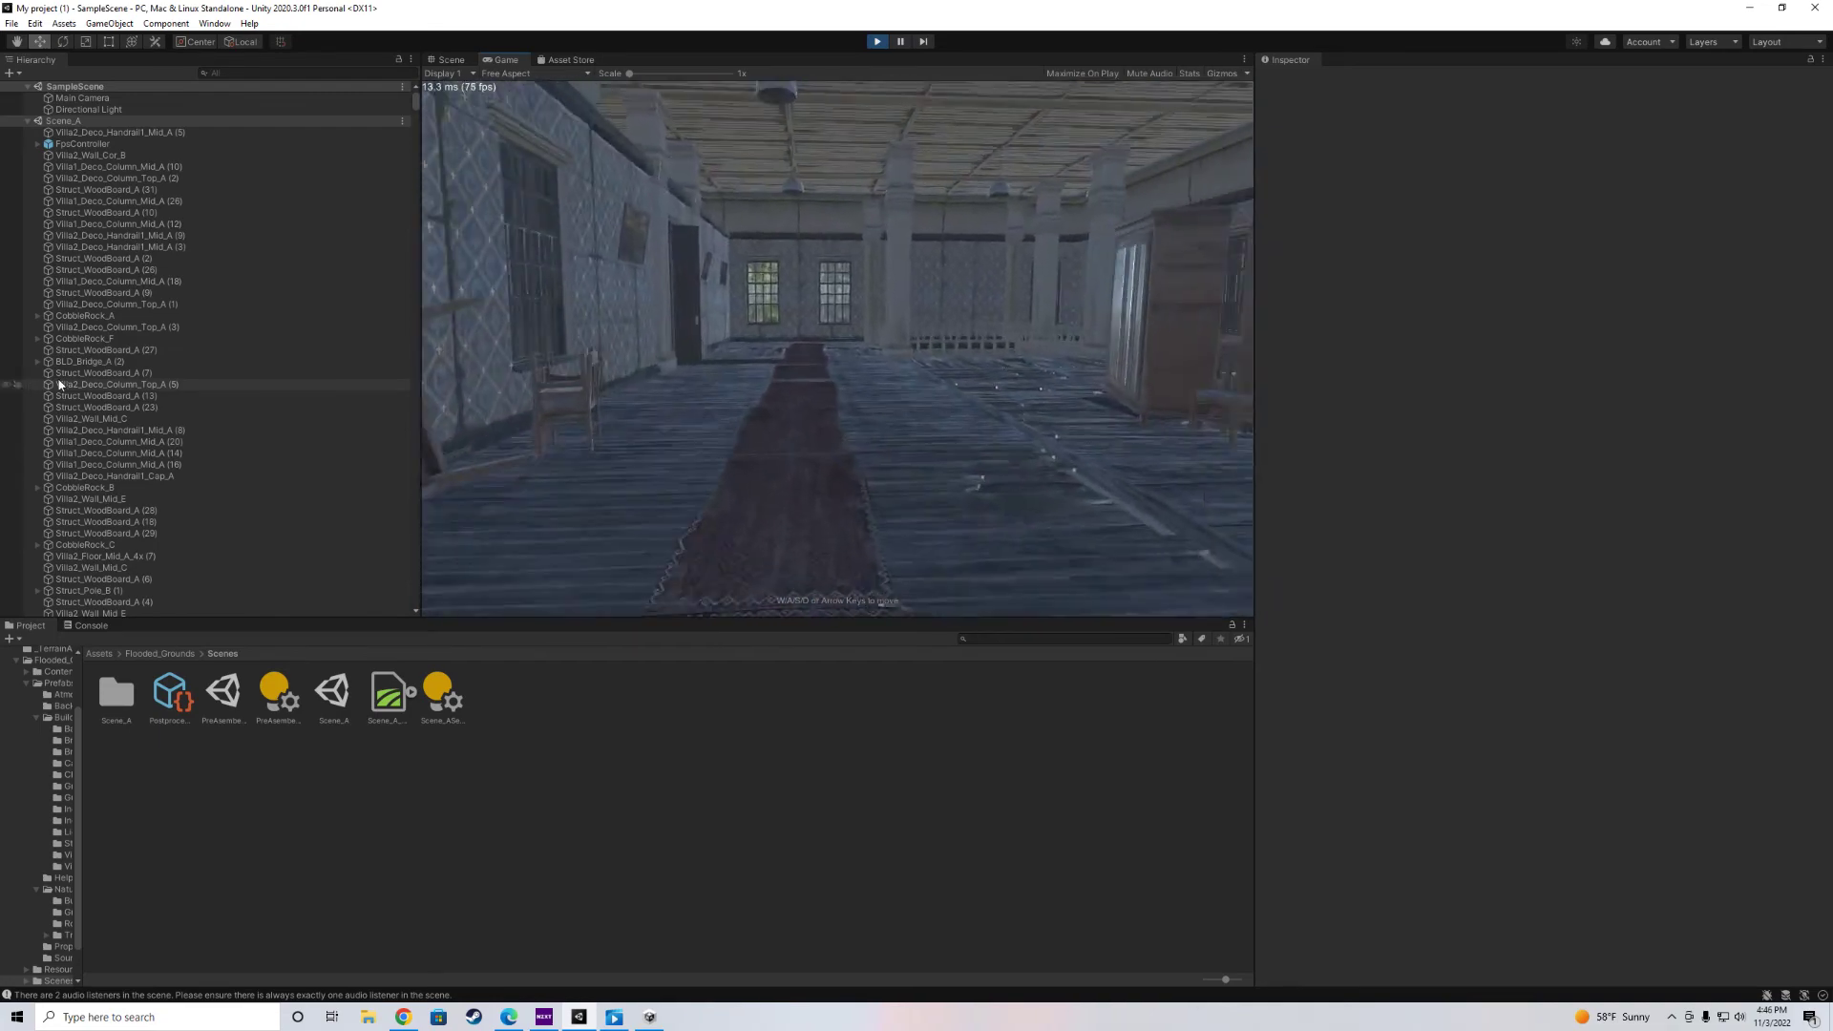
{"action": "key", "text": "w"}
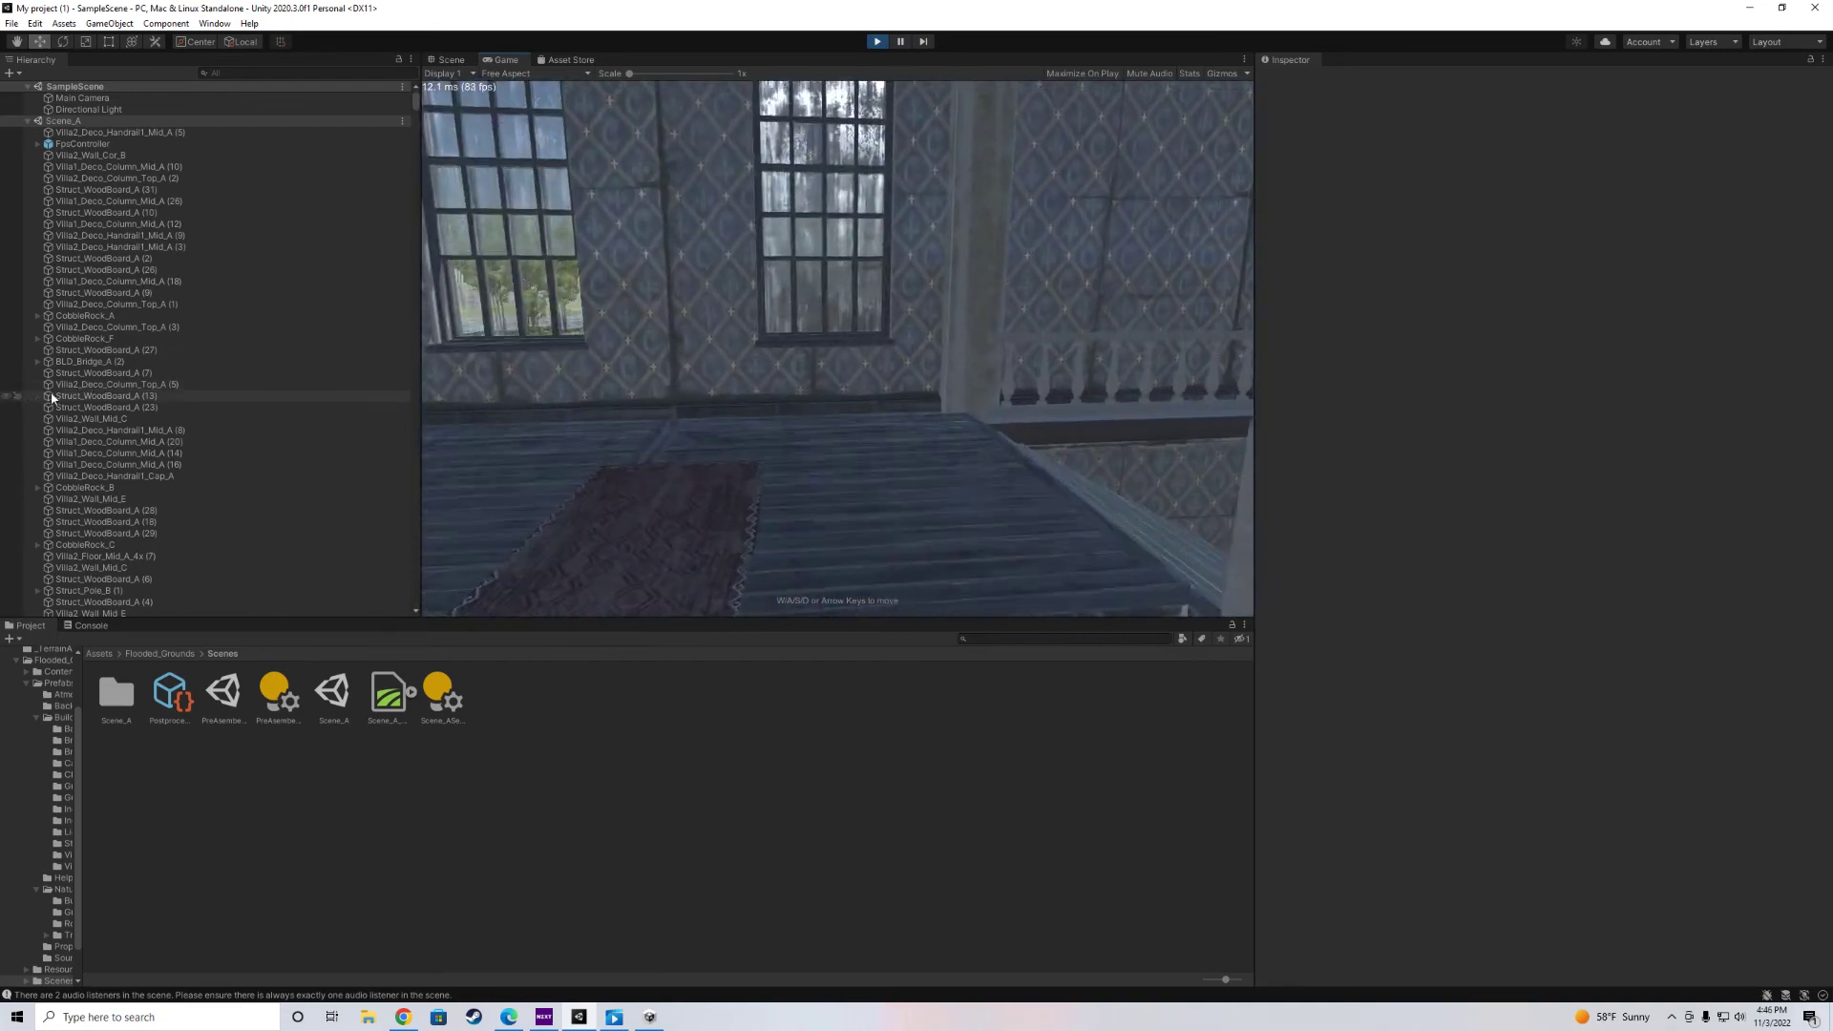
Explore the villa's side rooms with the wardrobes and chairs, and look up at the ceiling chandelier.
{"action": "key", "text": "w"}
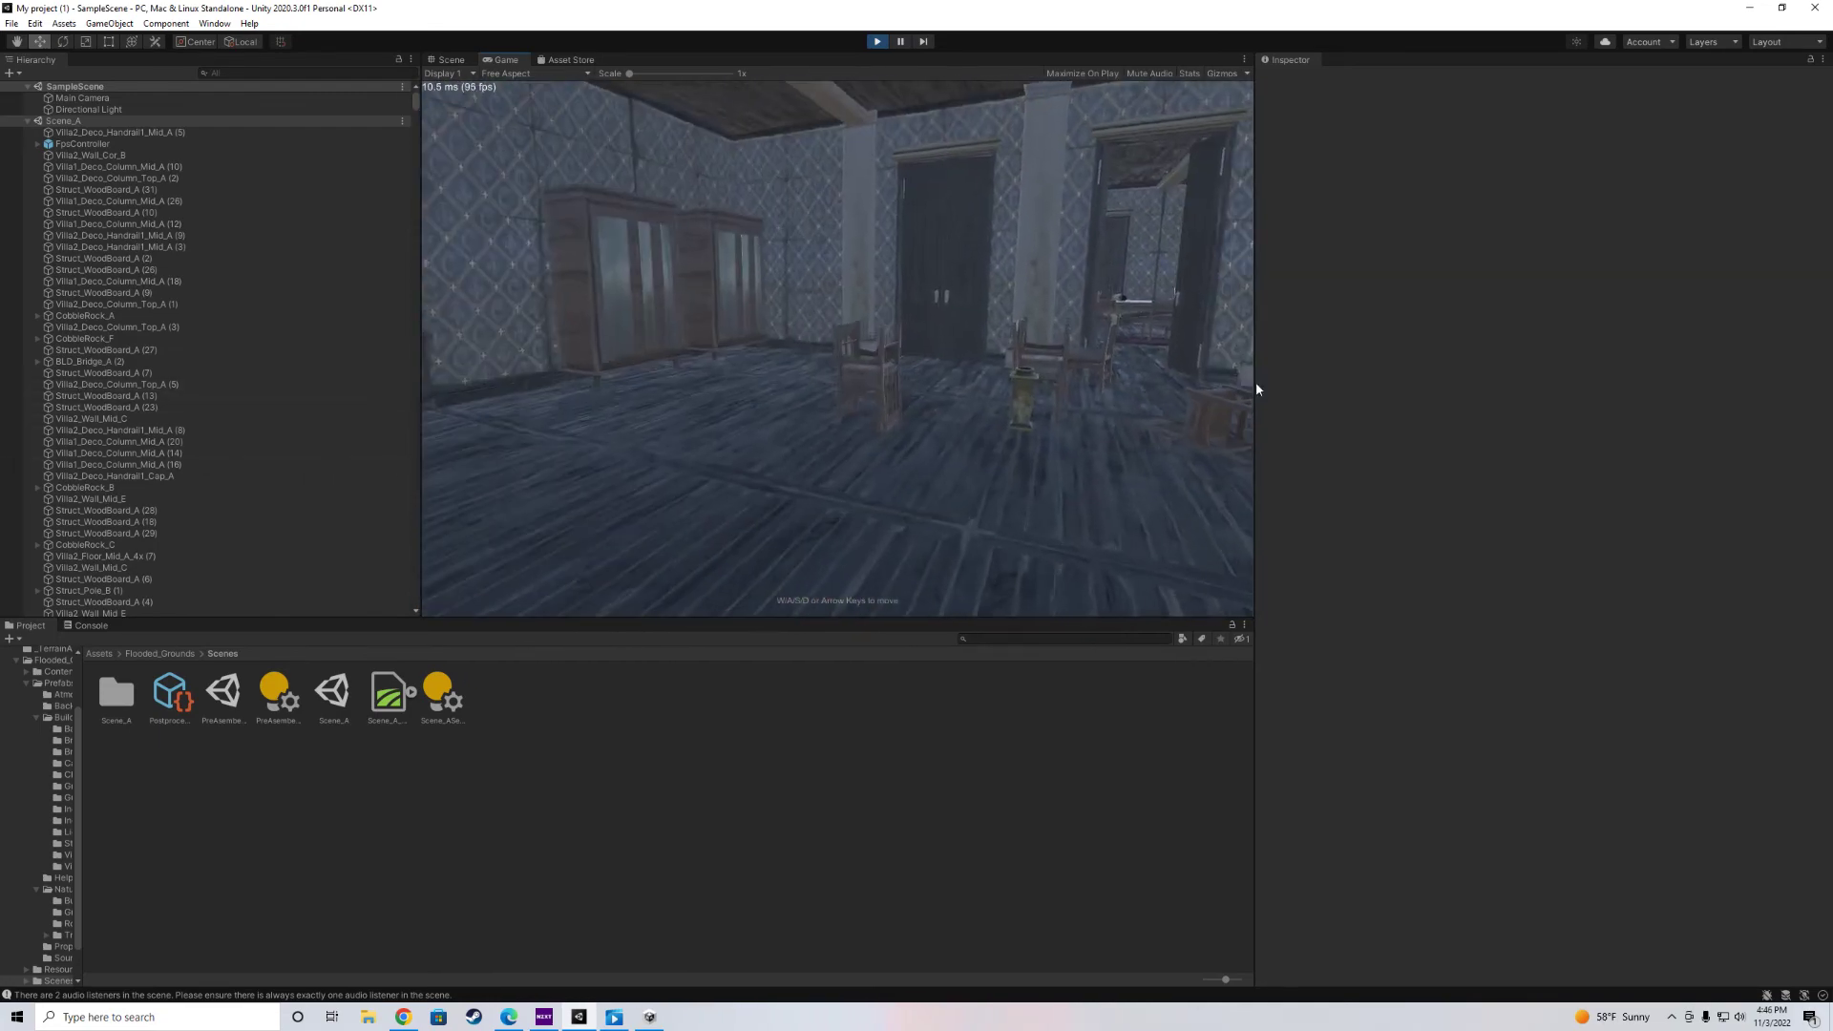
{"action": "key", "text": "w"}
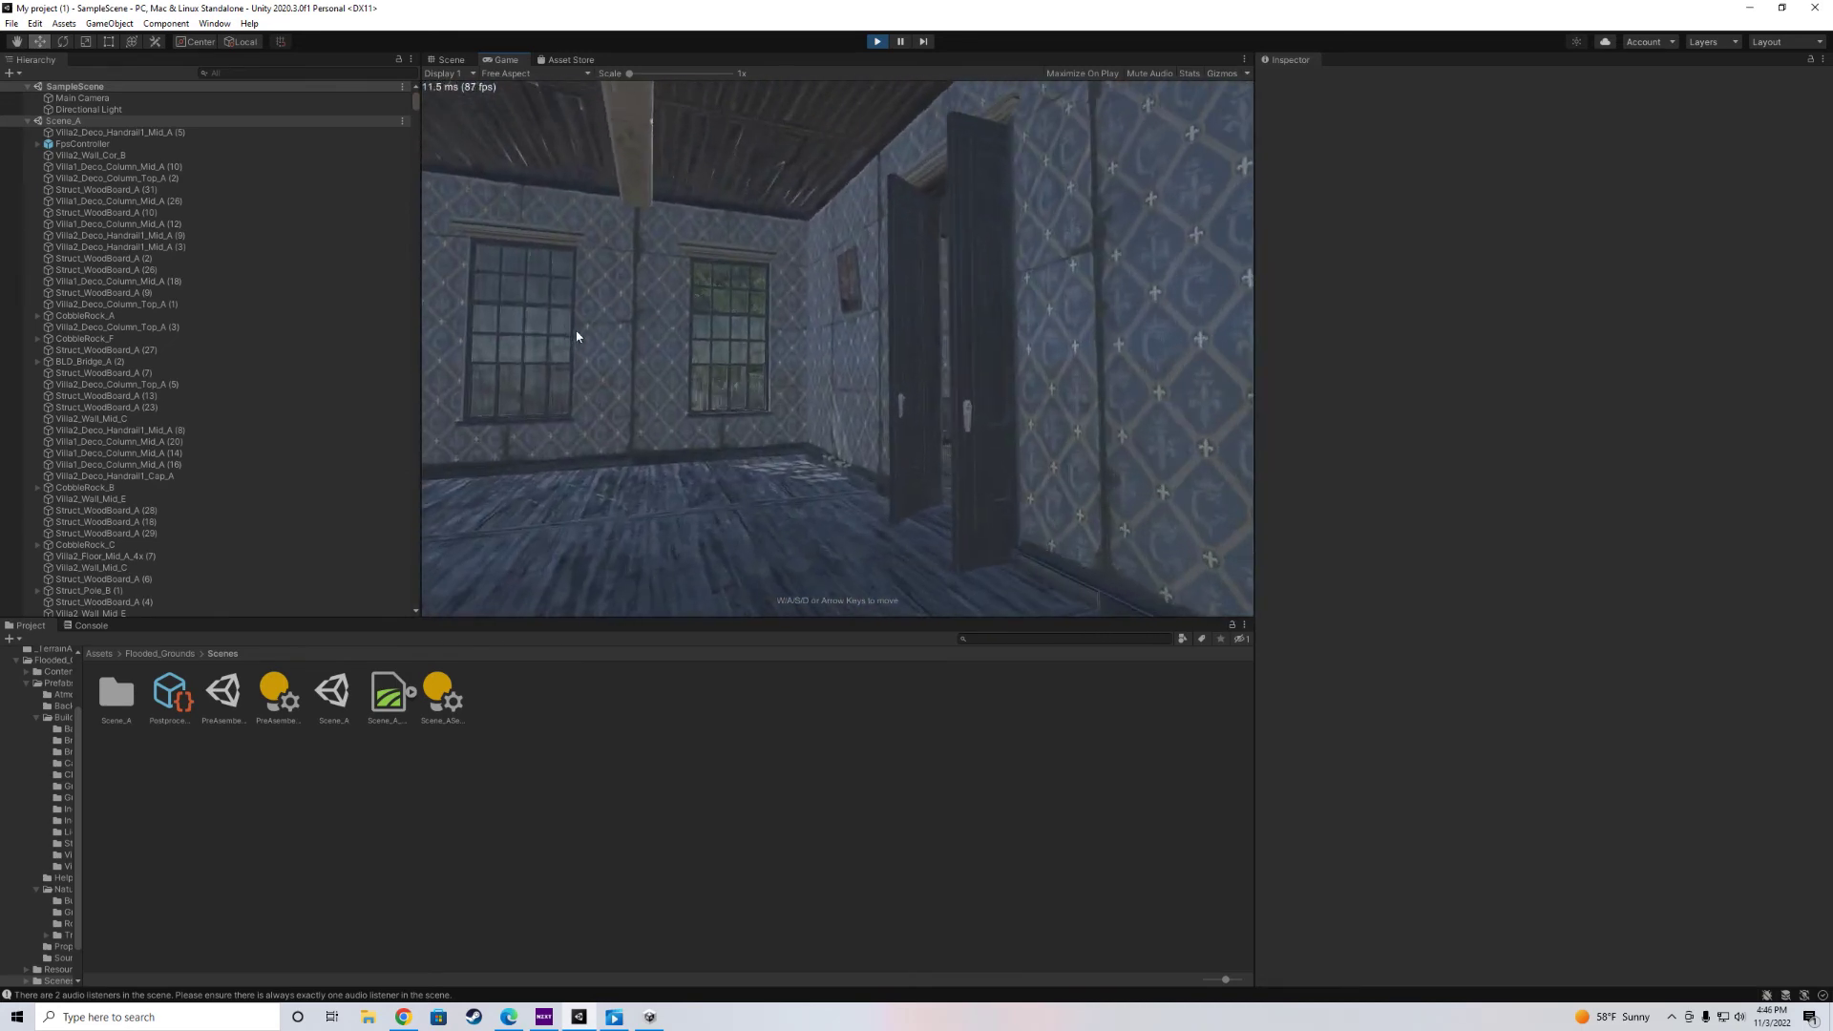
{"action": "key", "text": "w"}
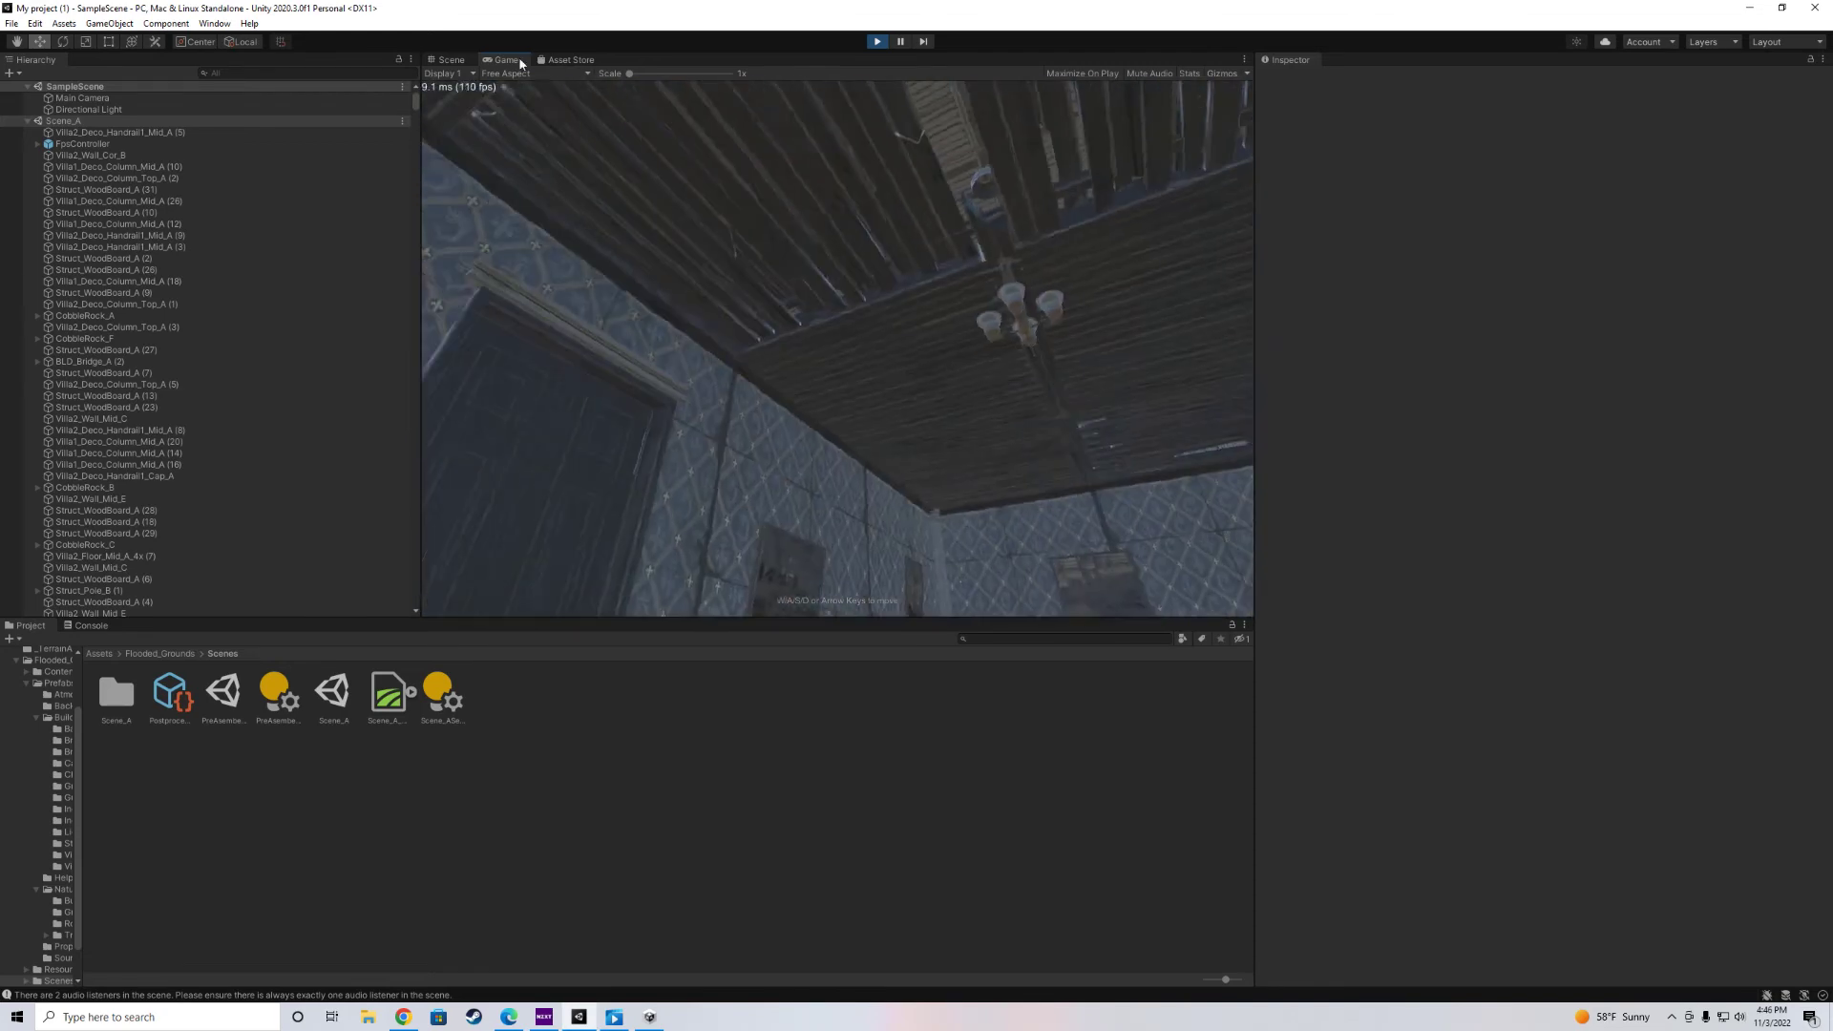
Switch to the Scene view and review the Quality levels in Project Settings, from Ultra down to High, then close the settings.
{"action": "left_click", "coordinate": [451, 60]}
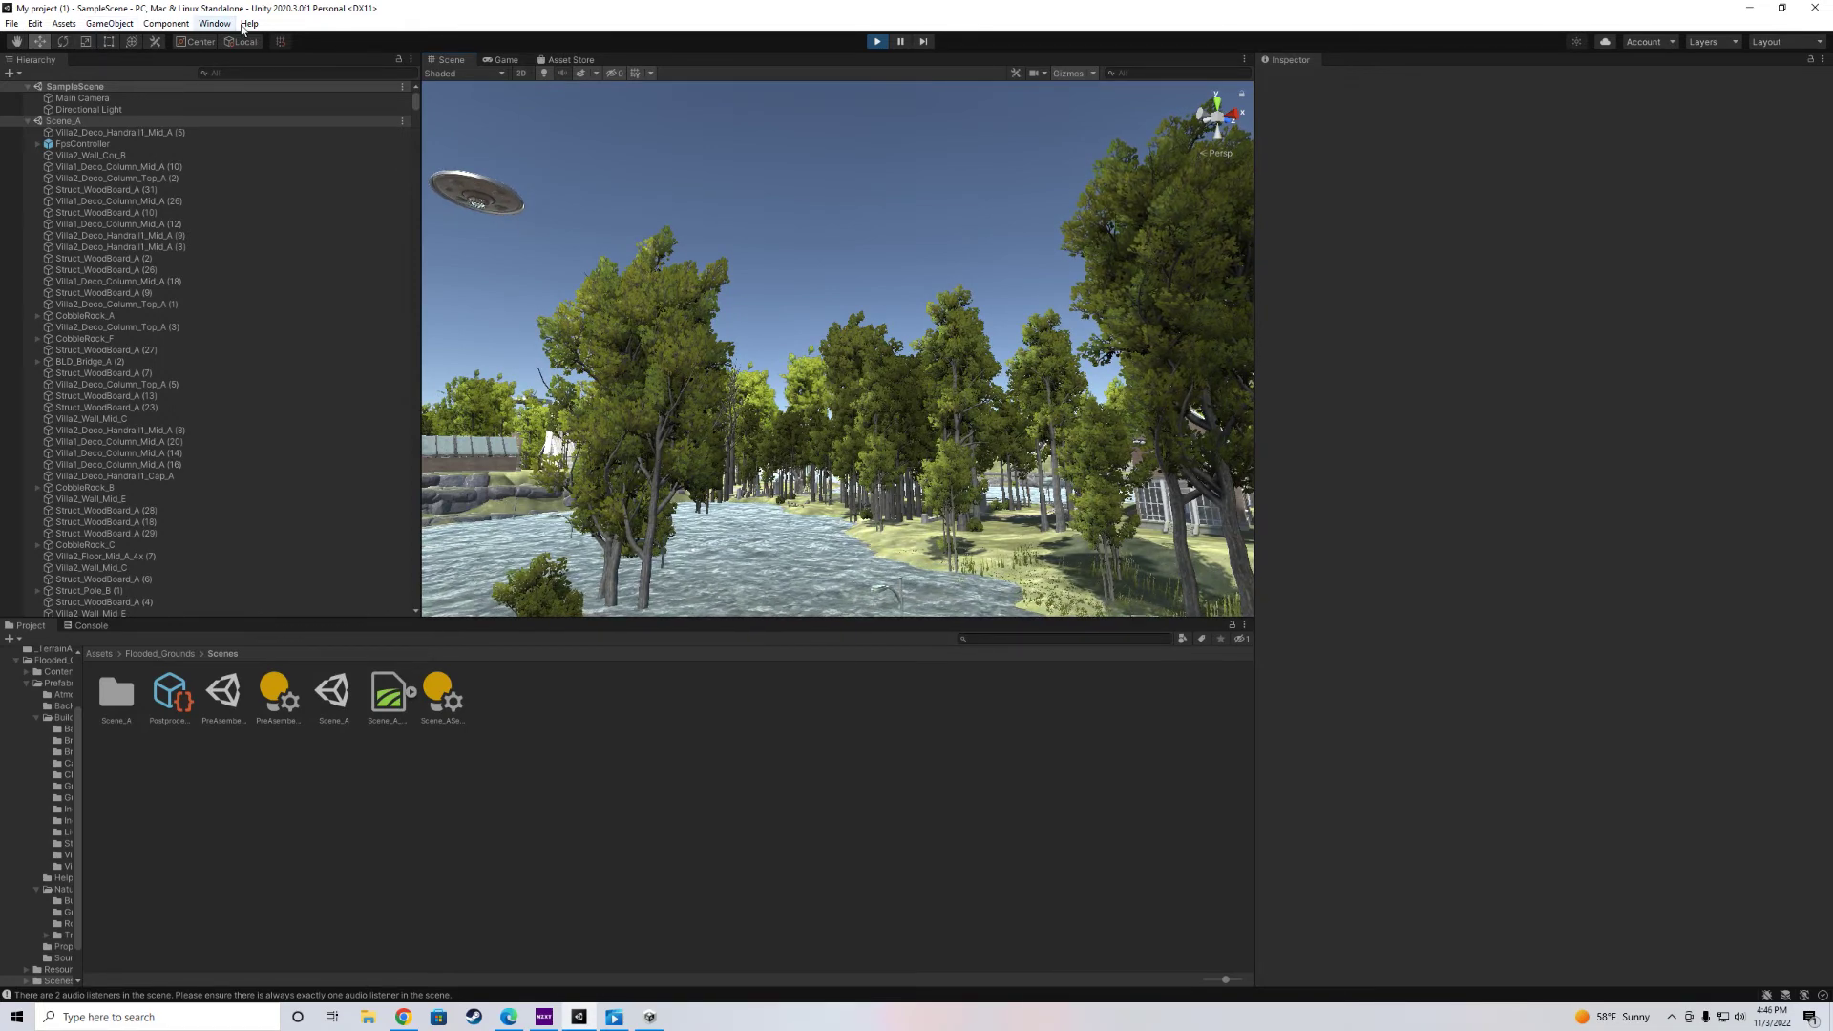
{"action": "left_click", "coordinate": [35, 24]}
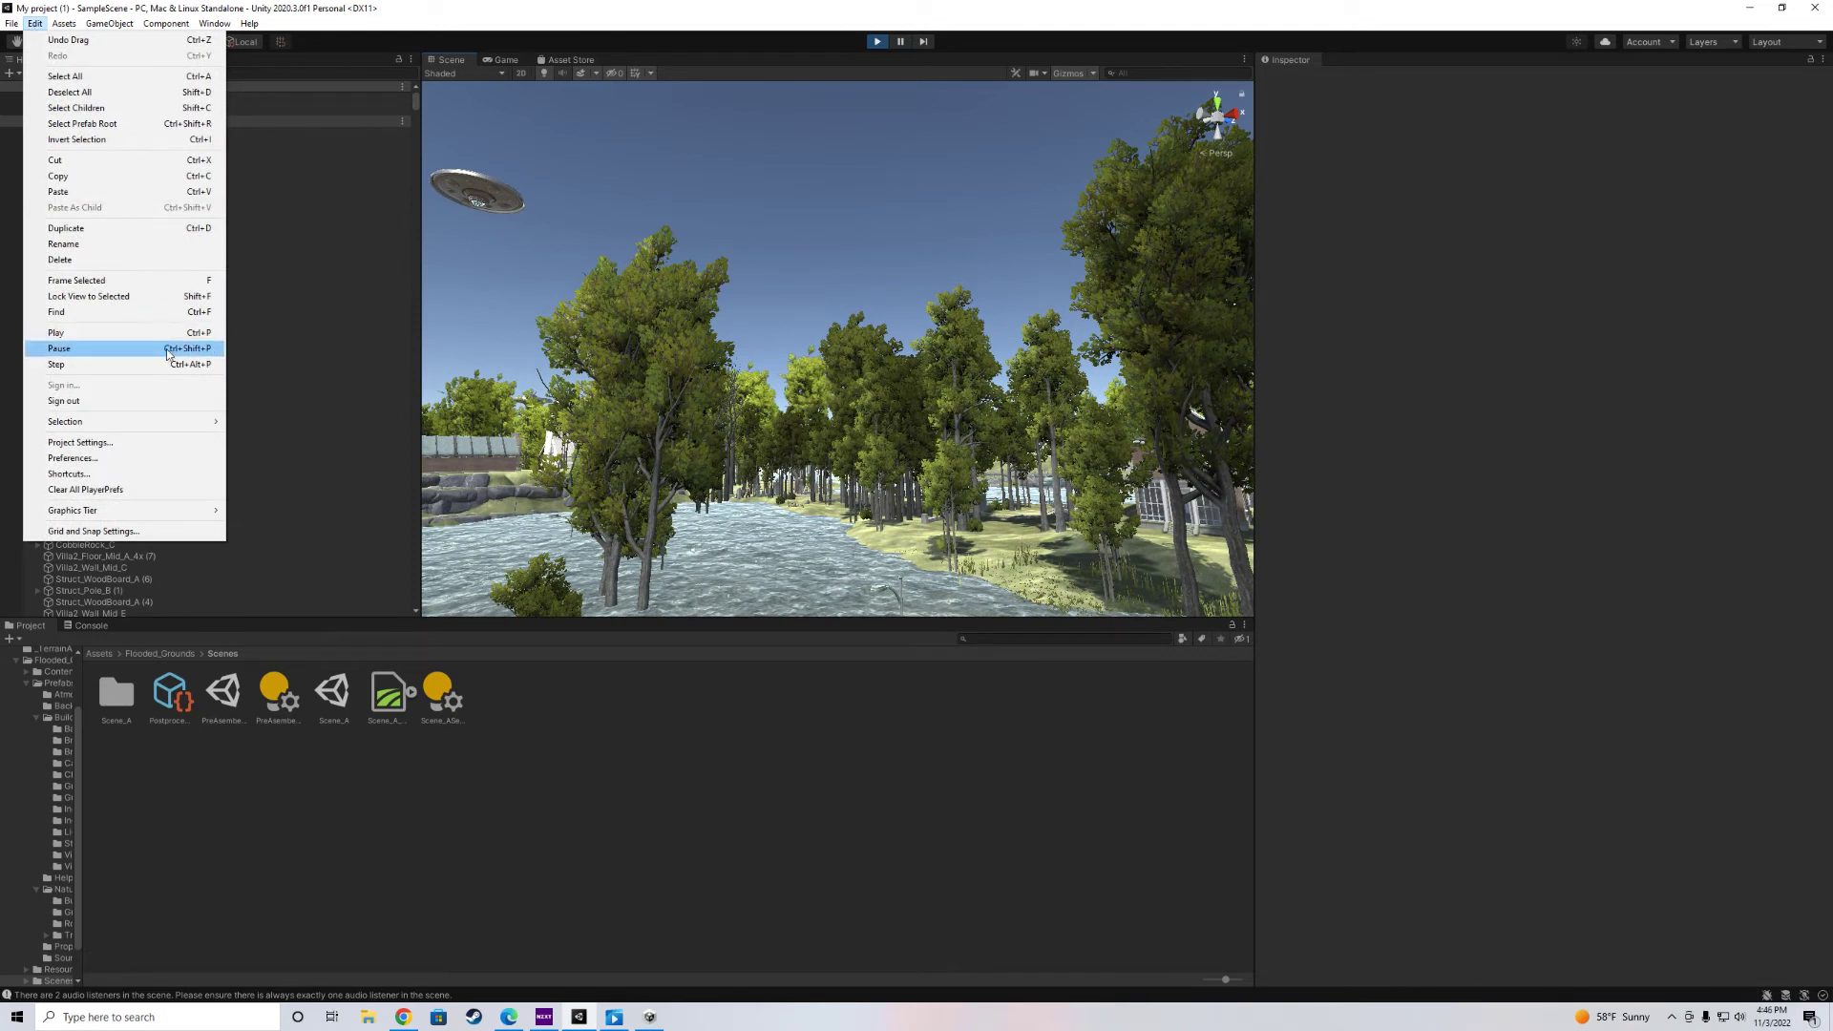
{"action": "left_click", "coordinate": [169, 444]}
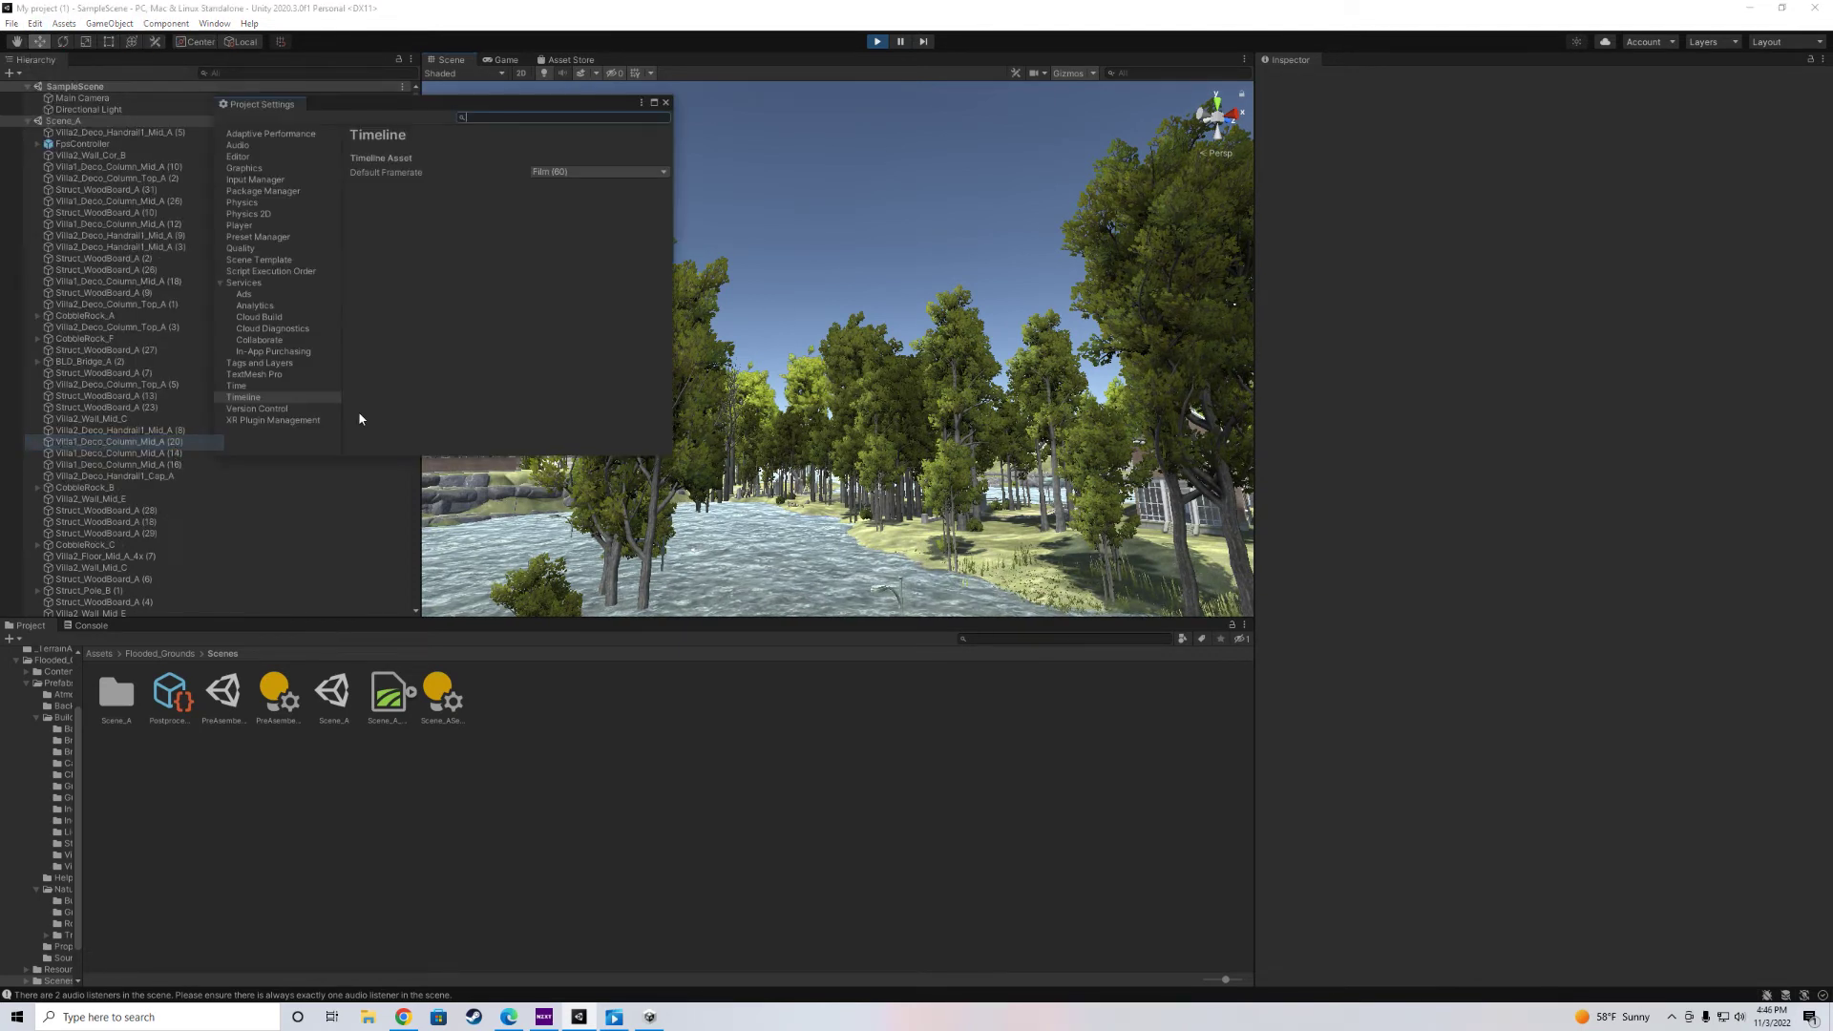
{"action": "left_click", "coordinate": [240, 248]}
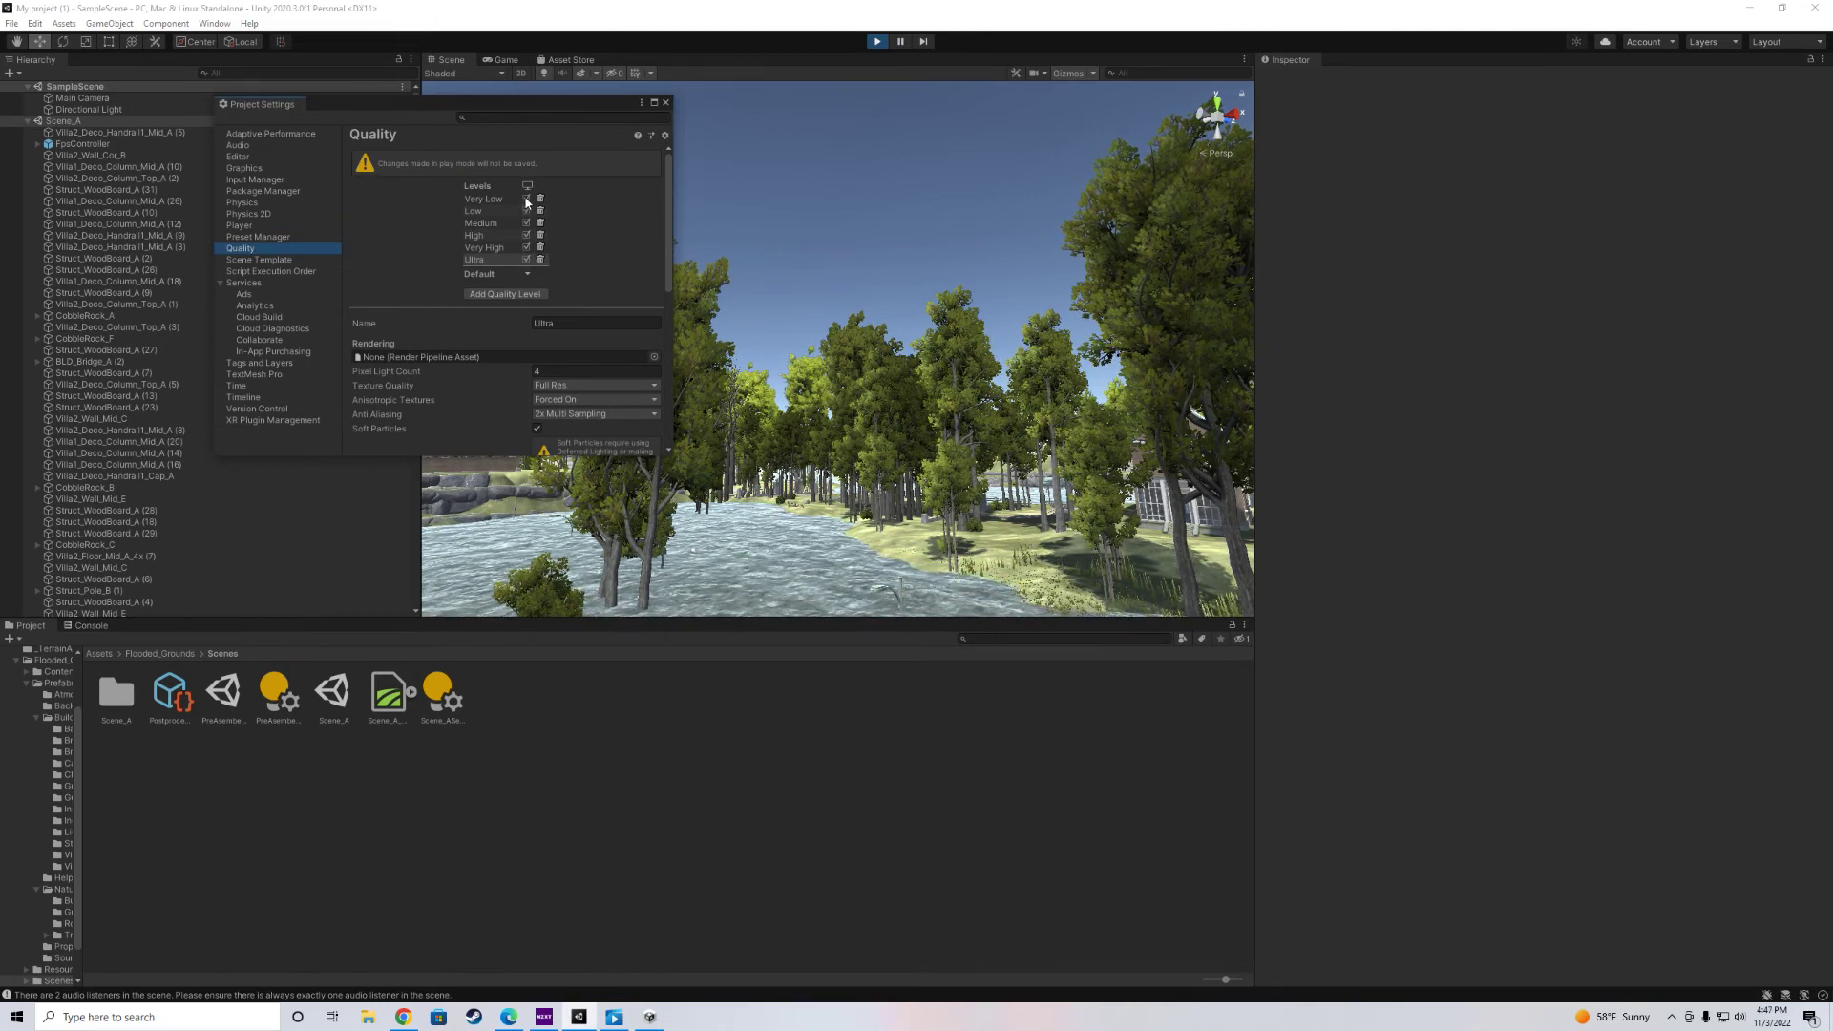
{"action": "left_click", "coordinate": [526, 260]}
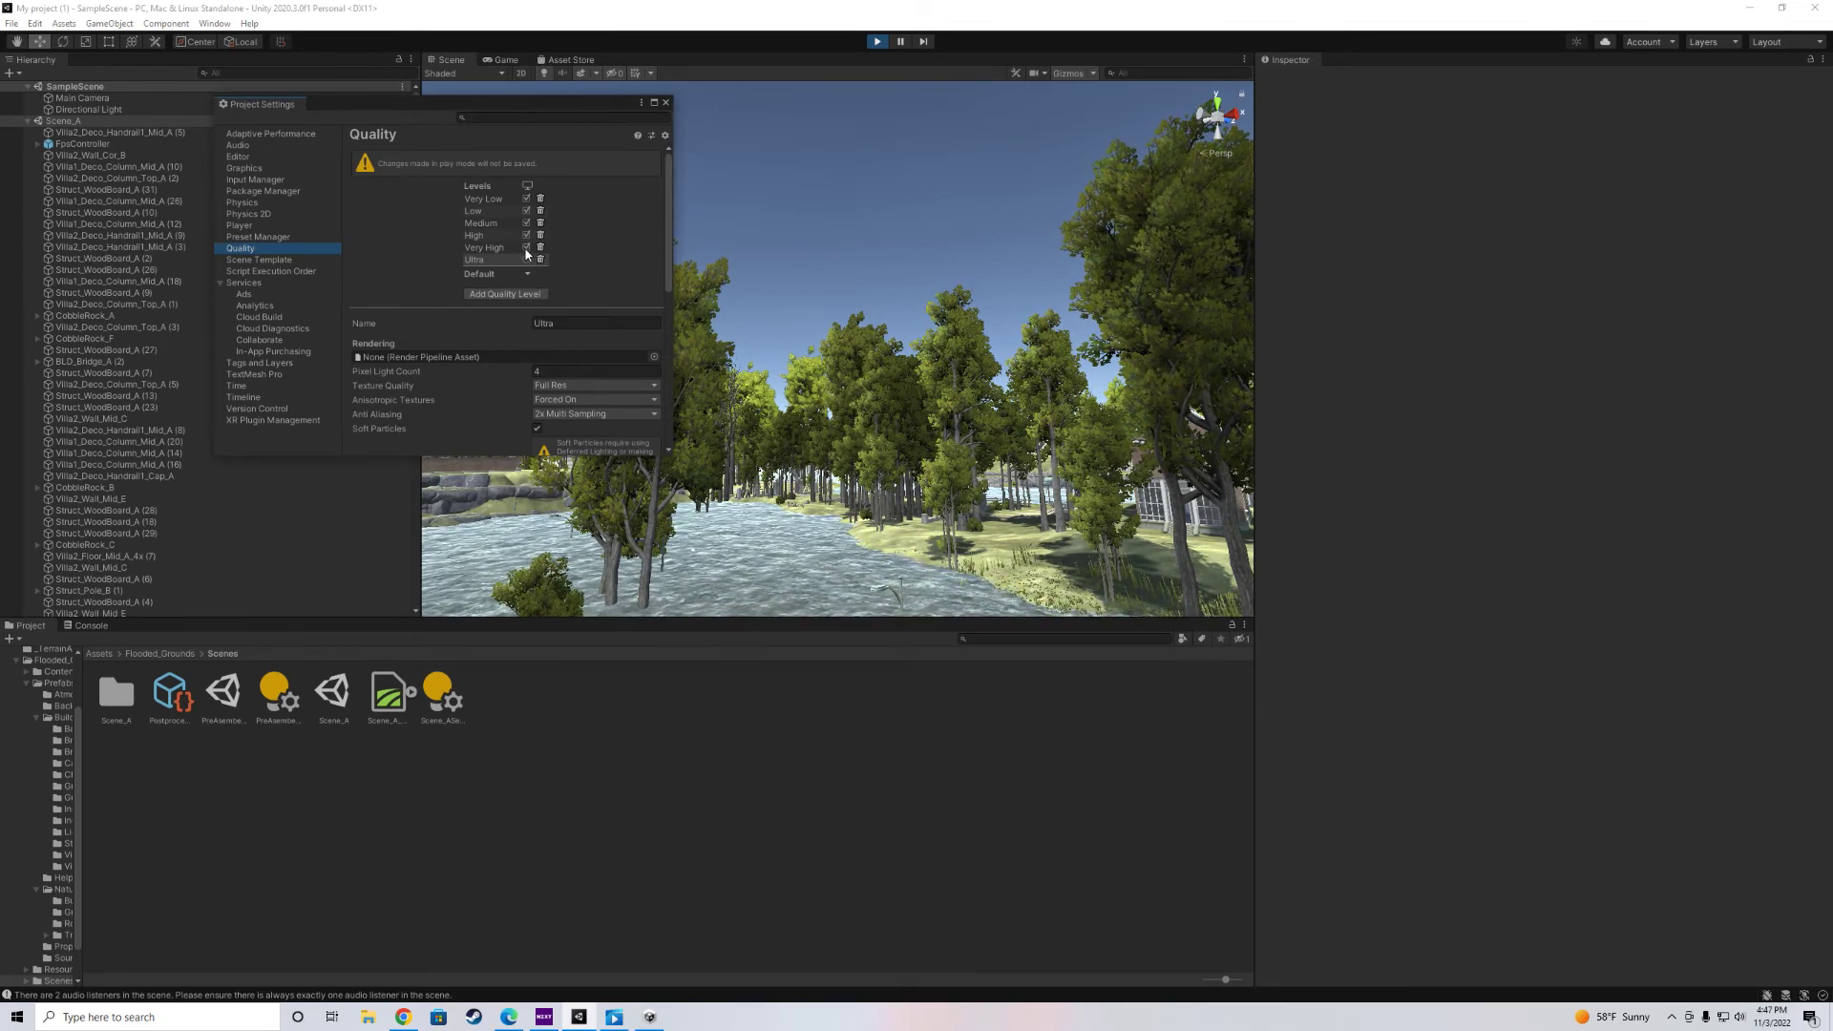
{"action": "left_click", "coordinate": [525, 248]}
{"action": "left_click", "coordinate": [526, 235]}
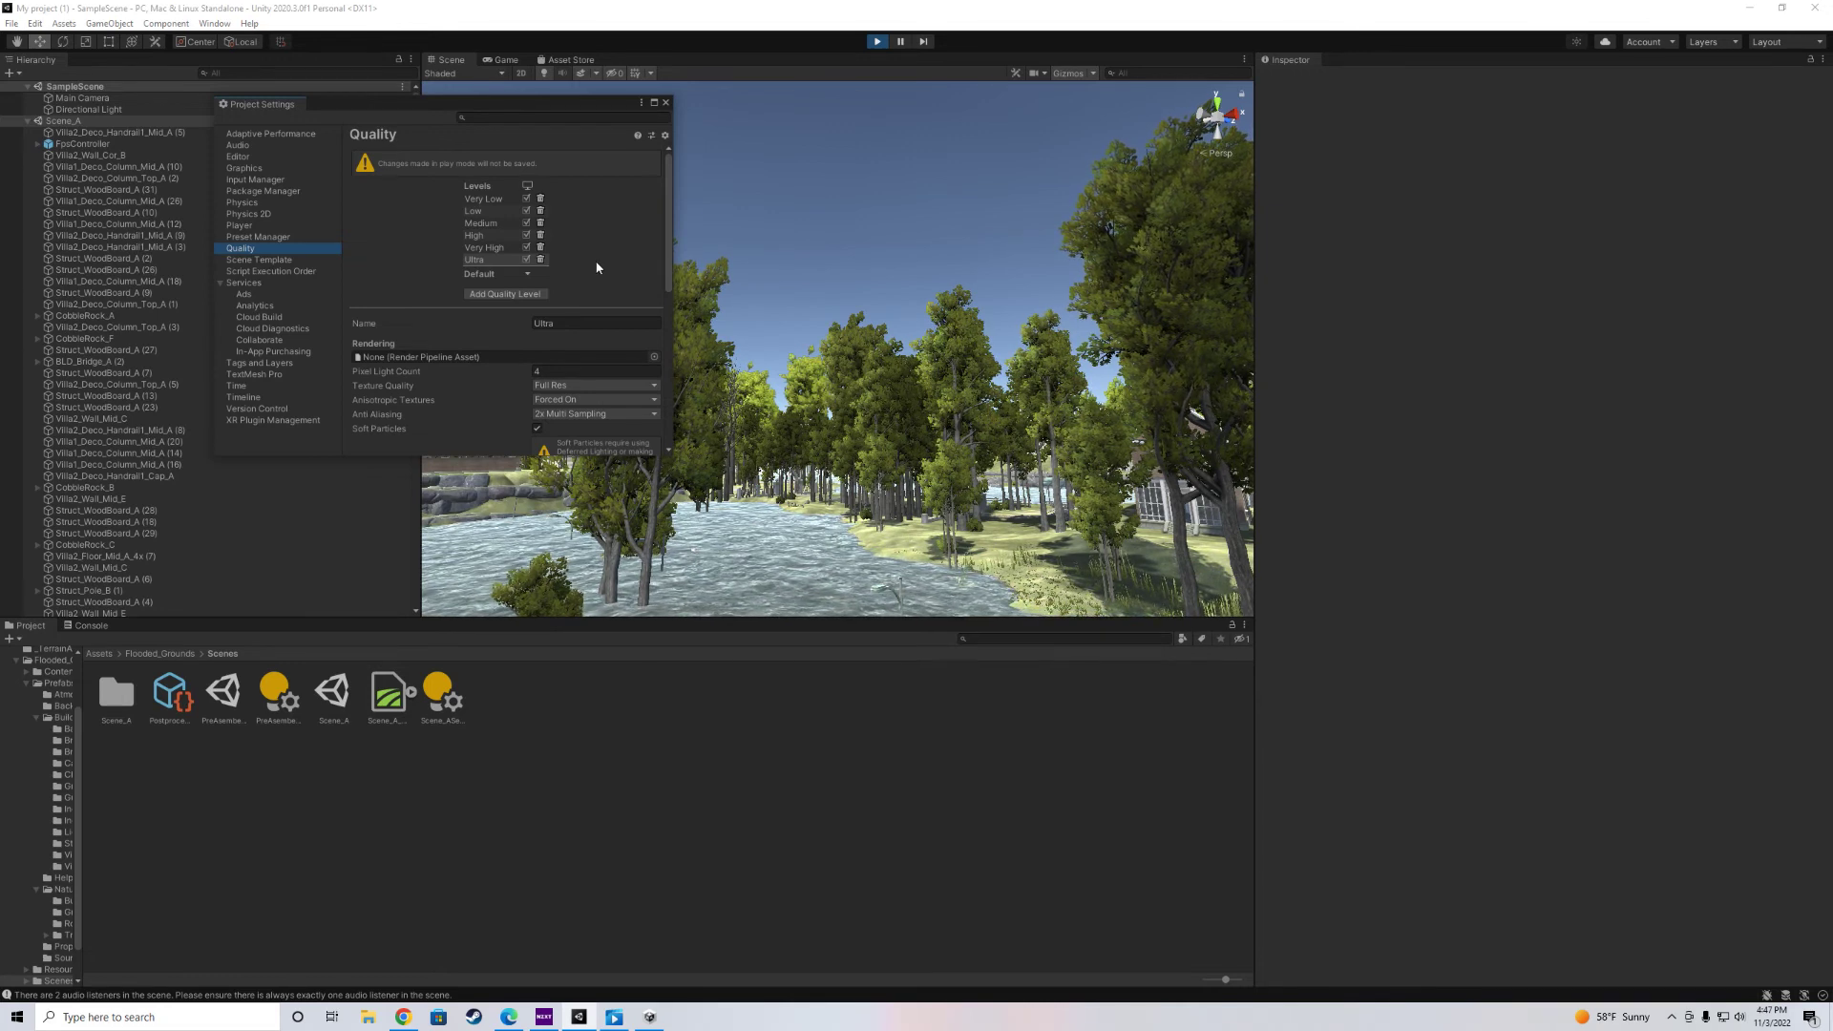
{"action": "left_click", "coordinate": [666, 102]}
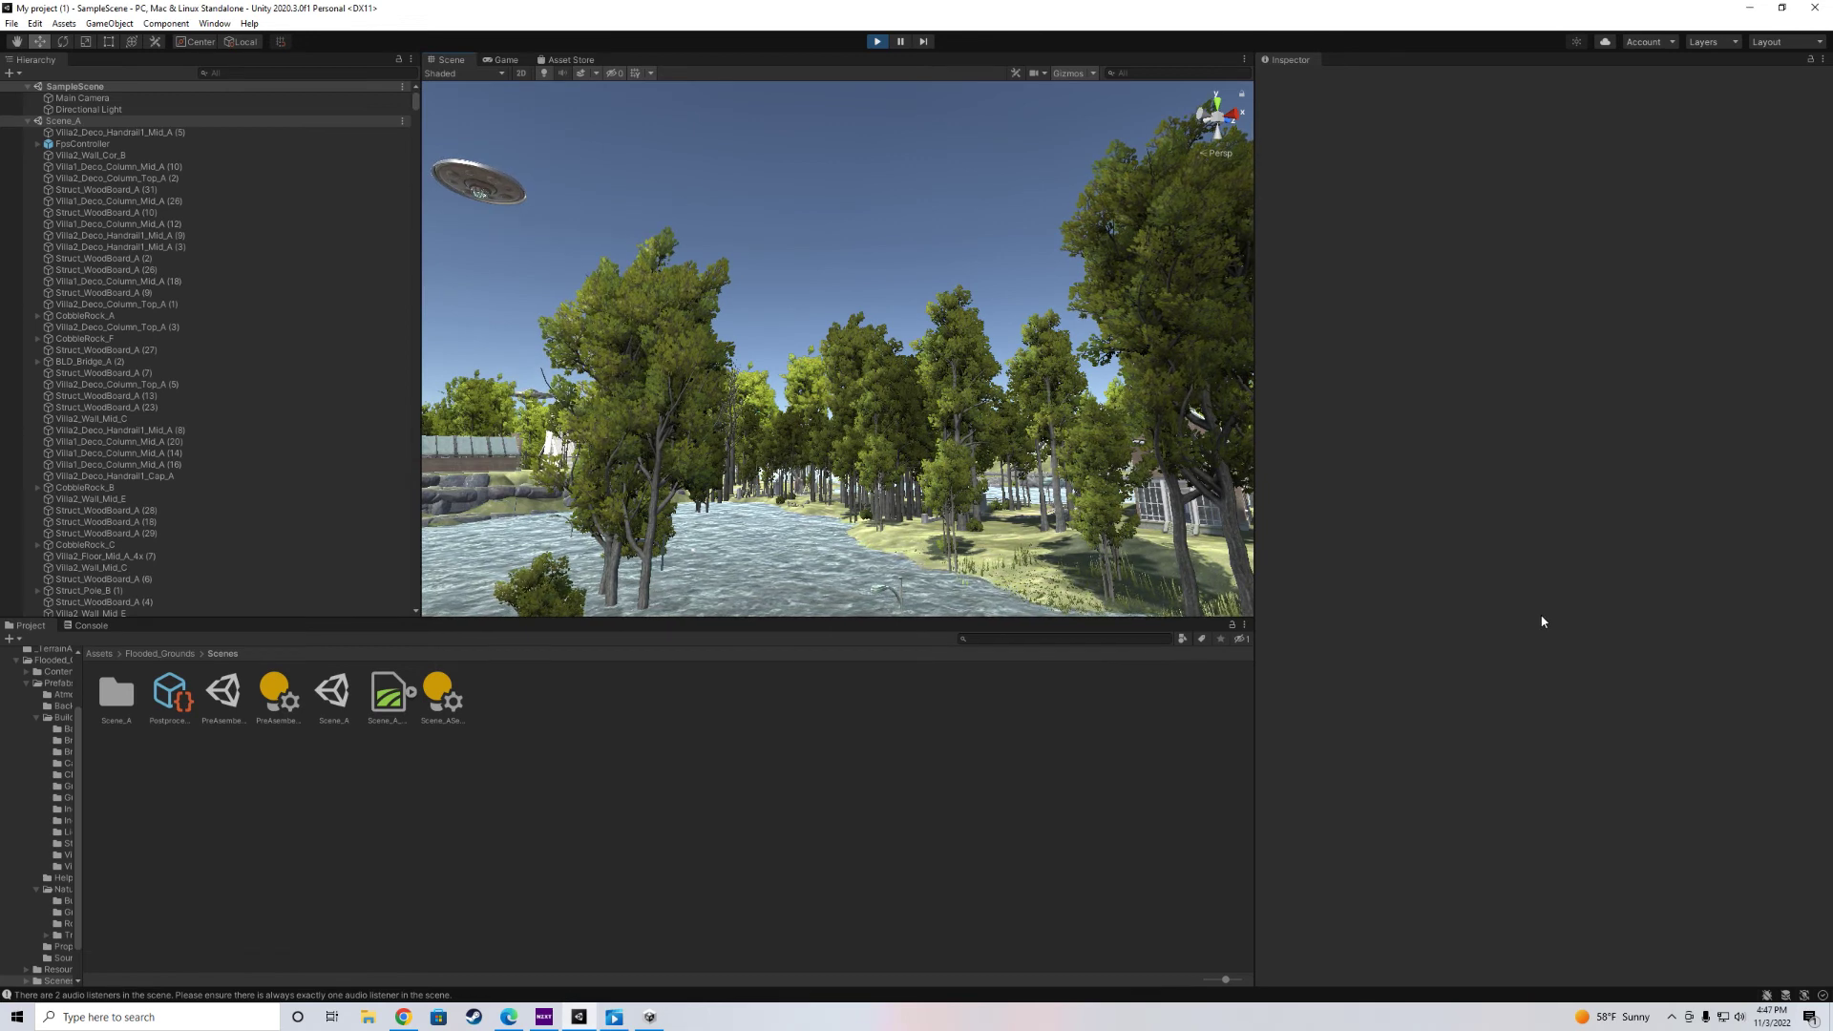